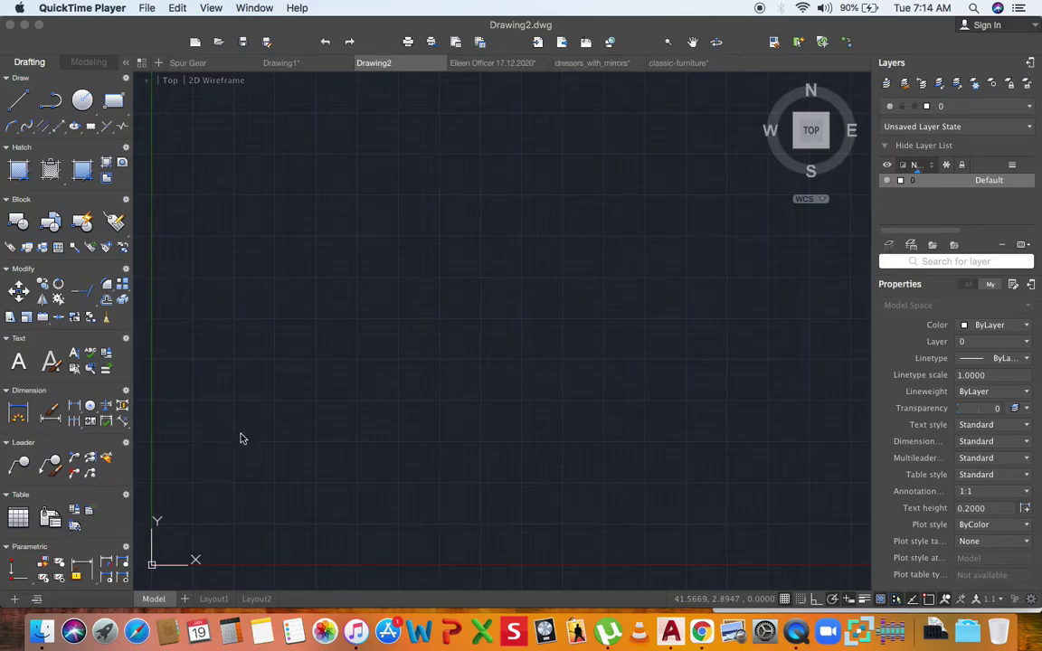
Step: Set insertion scale units to Millimeters and length precision to 0.0 with UNITS
click(220, 395)
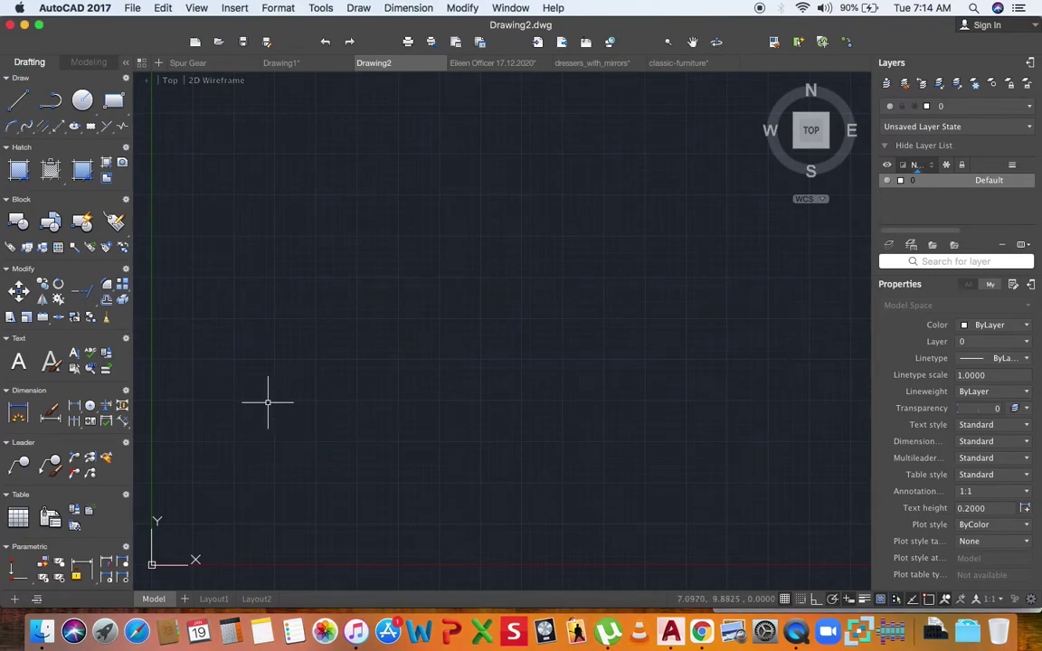
text(units)
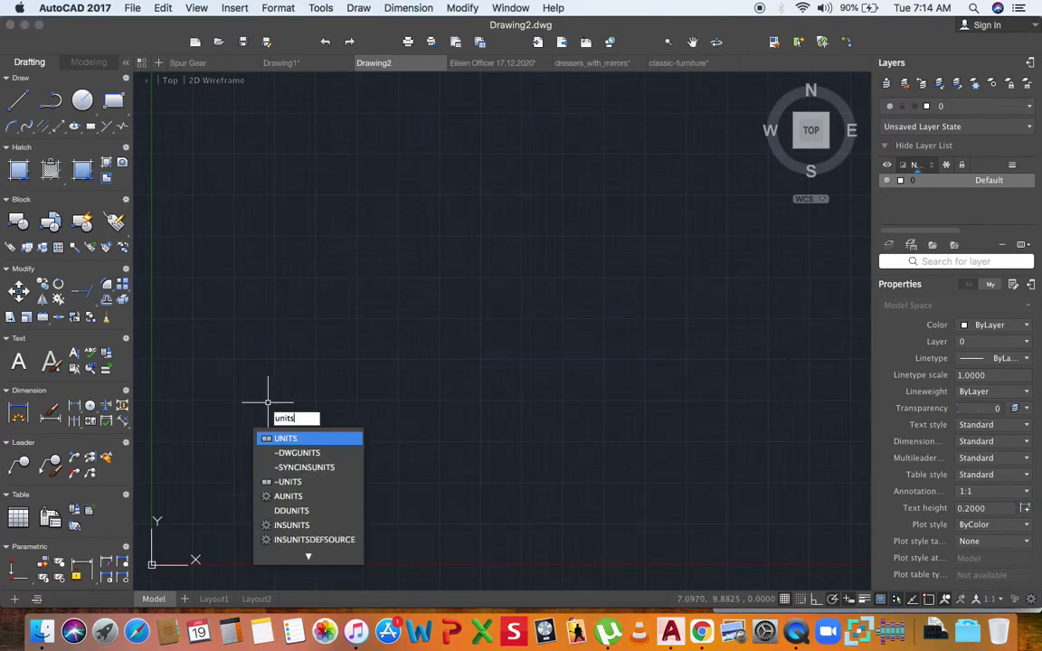
key(Return)
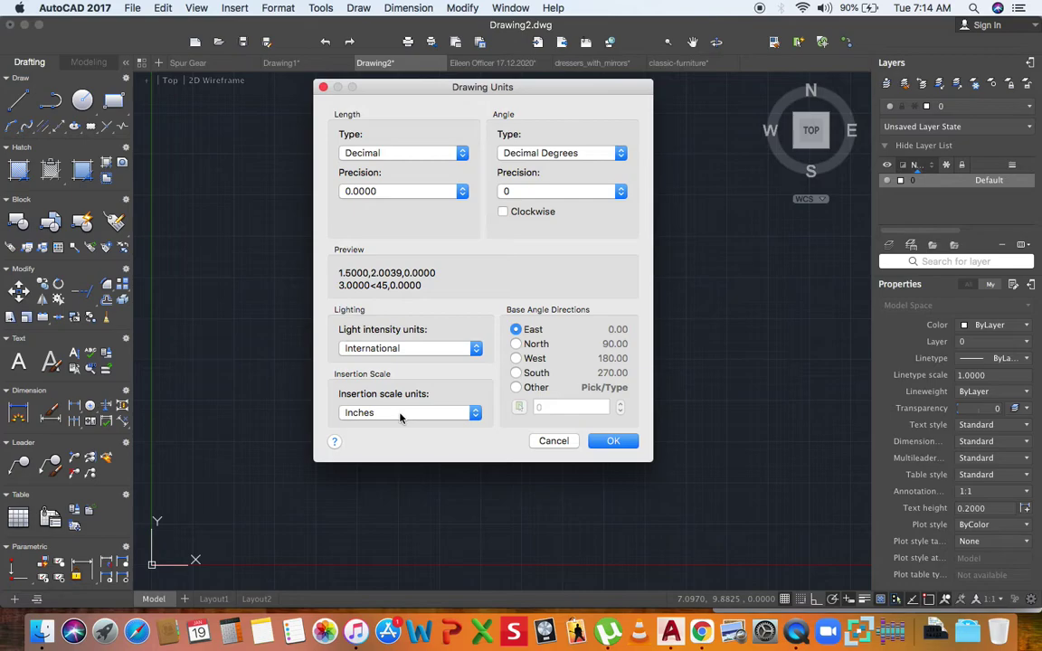
click(376, 413)
click(371, 451)
click(395, 192)
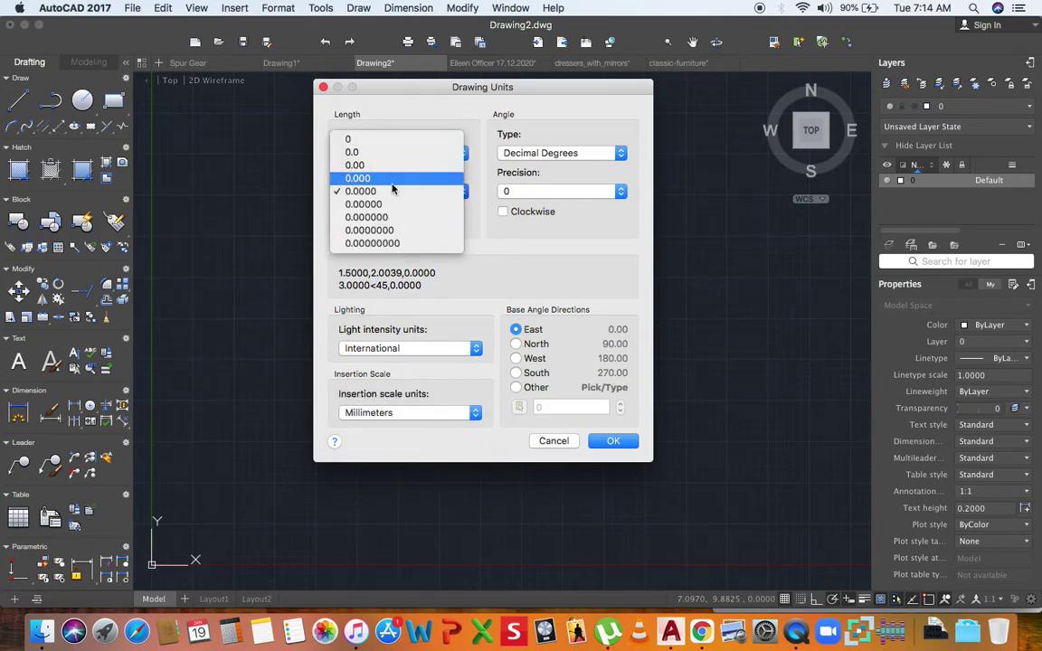
click(391, 153)
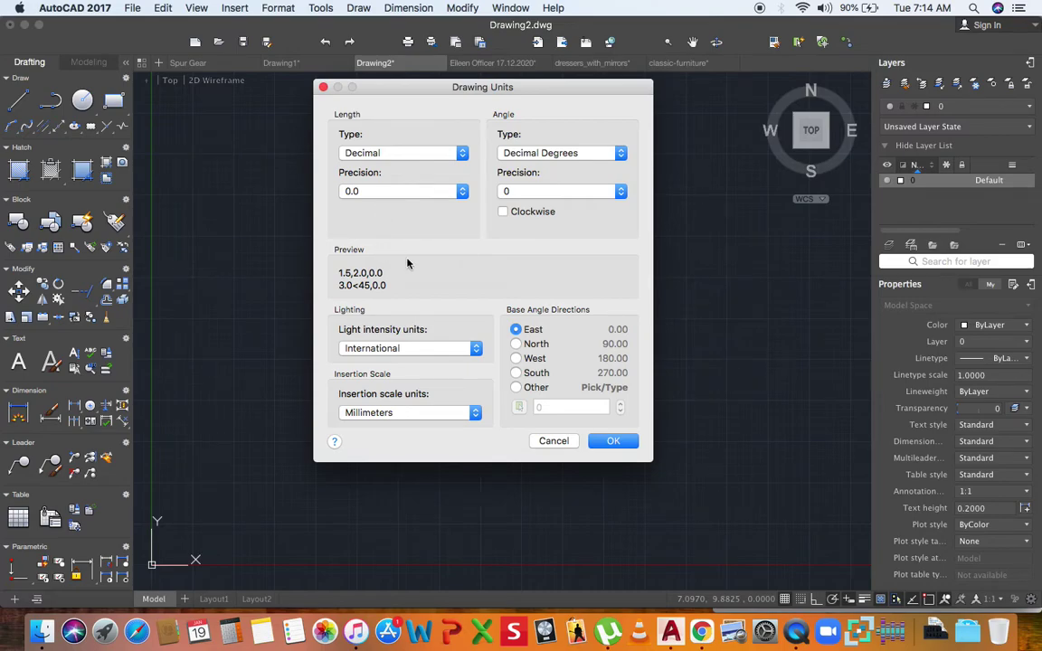
click(615, 441)
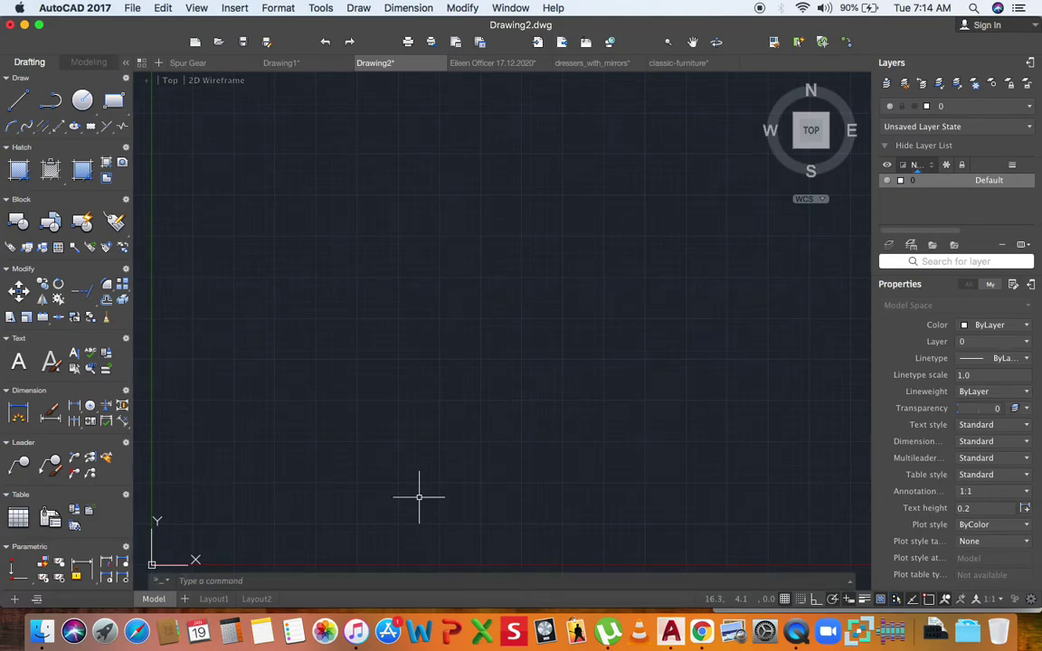
Step: Set the drawing limits from 0,0 to 10000,10000
text(limits)
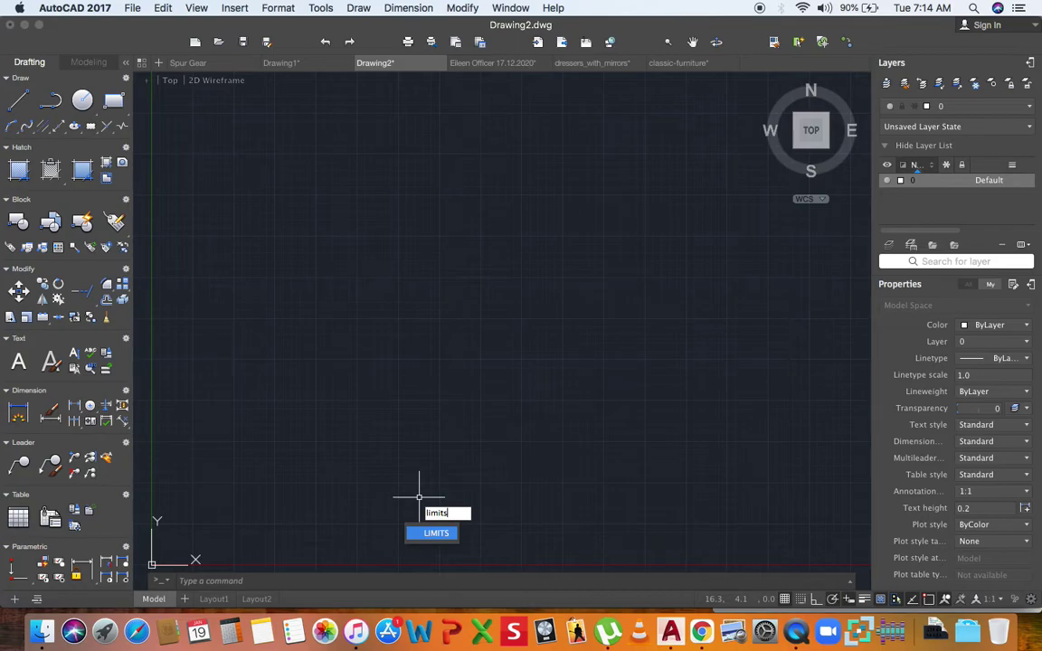
key(Return)
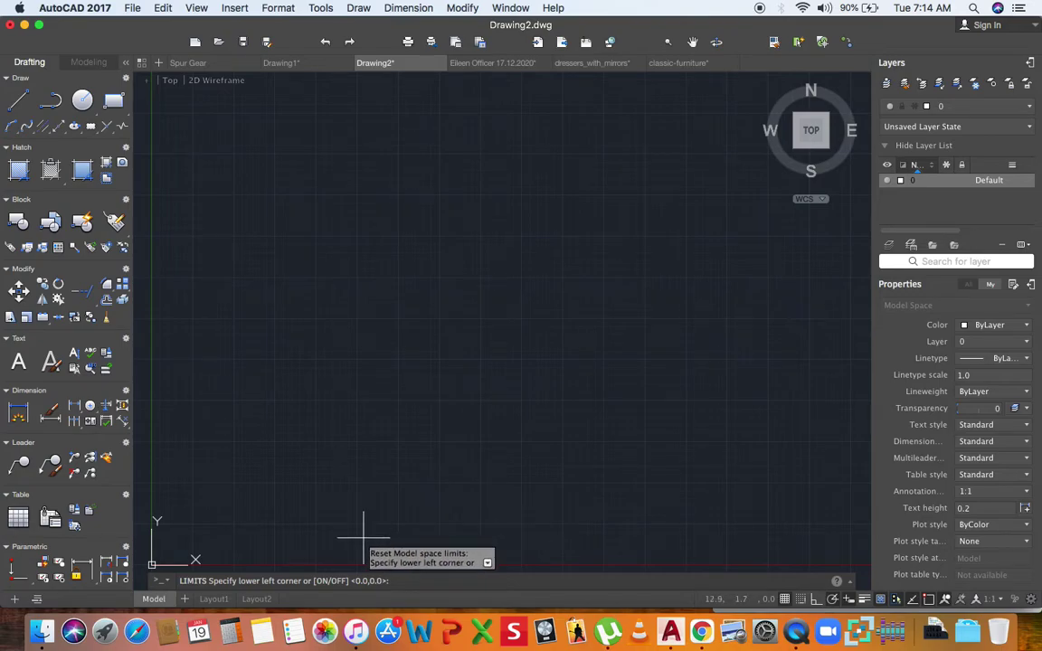
text(0,0)
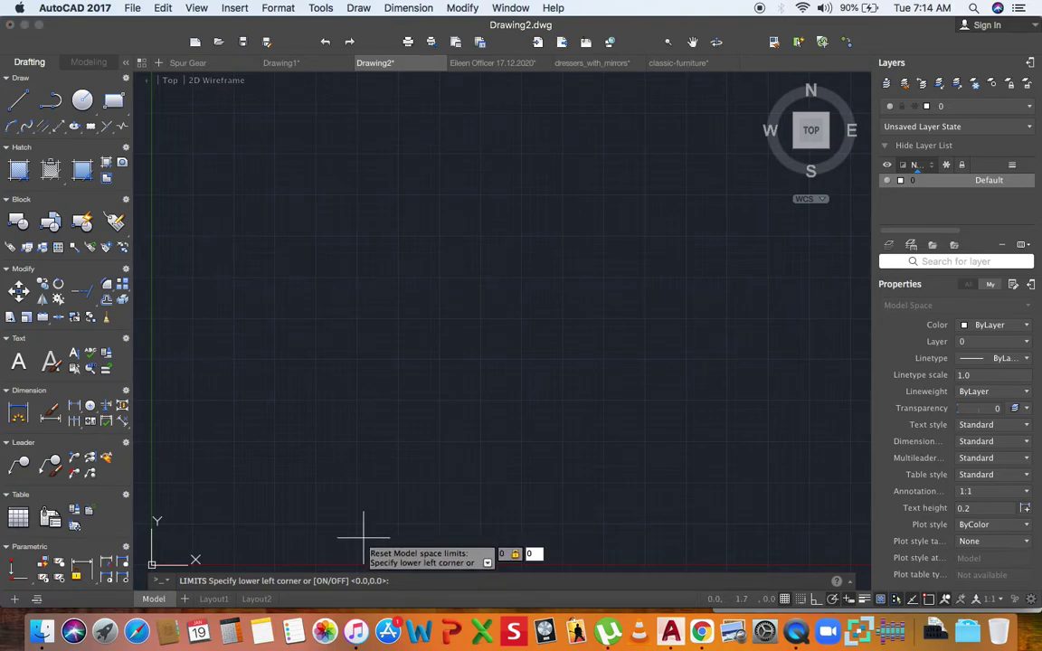
key(Return)
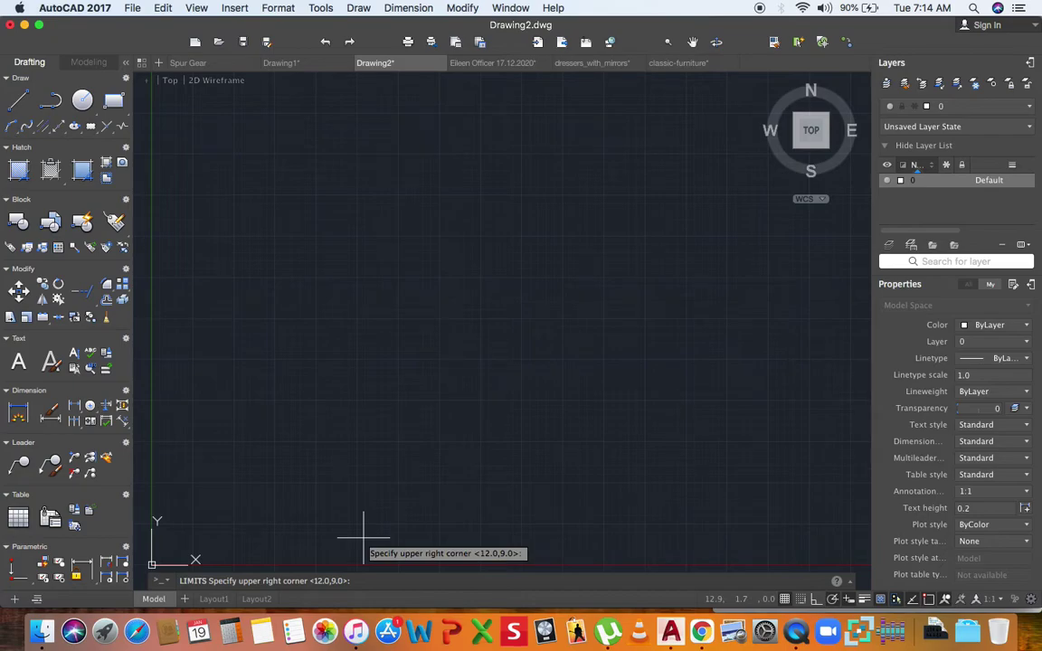
text(1000)
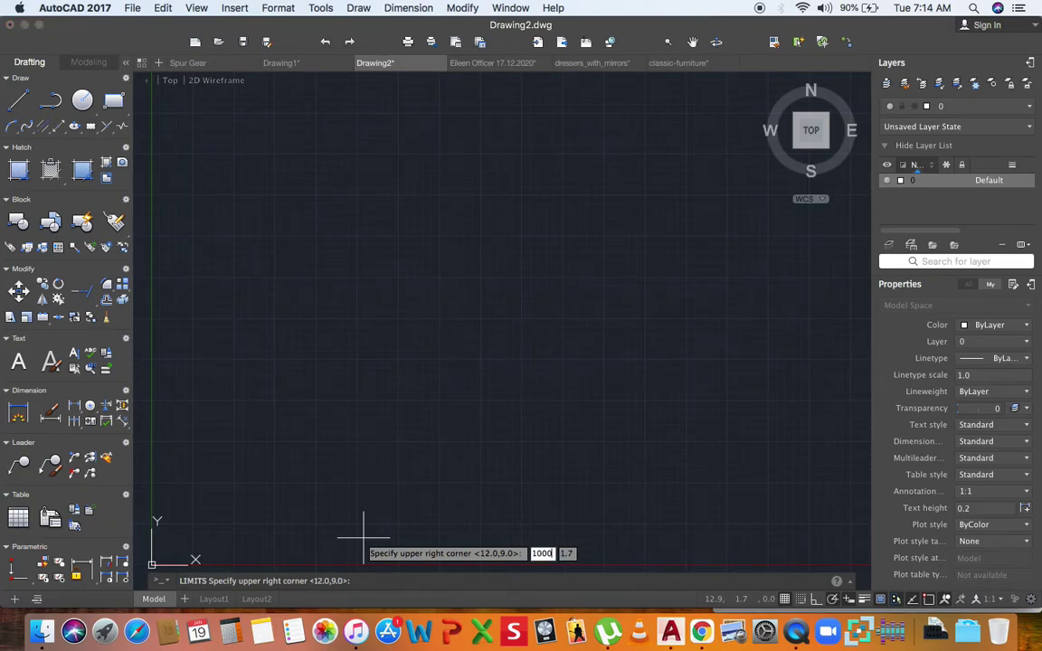
text(0,10000)
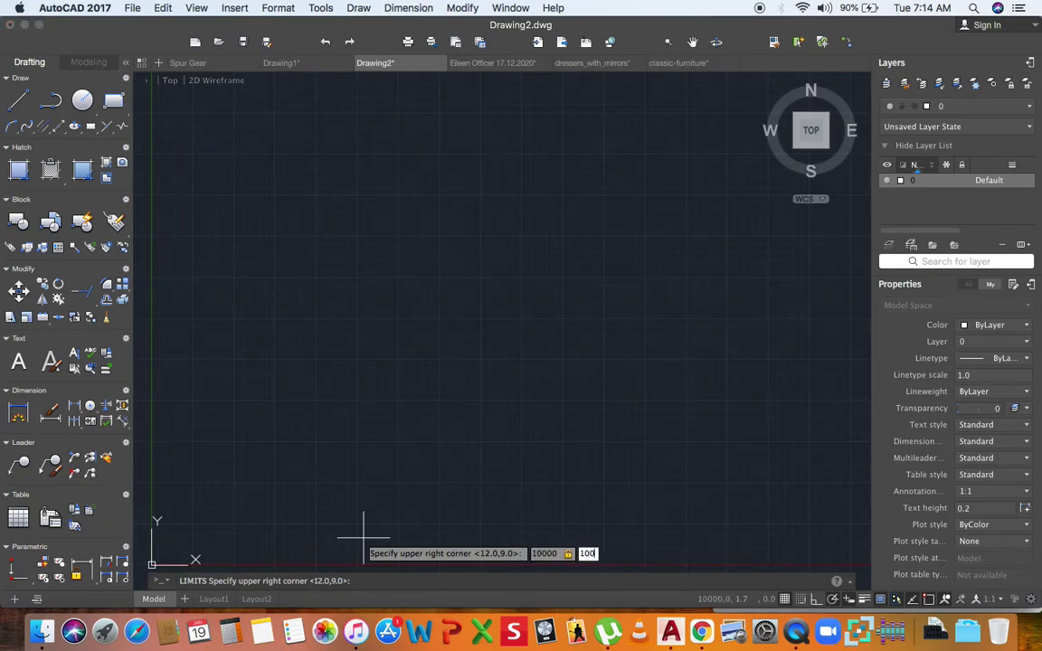
key(Return)
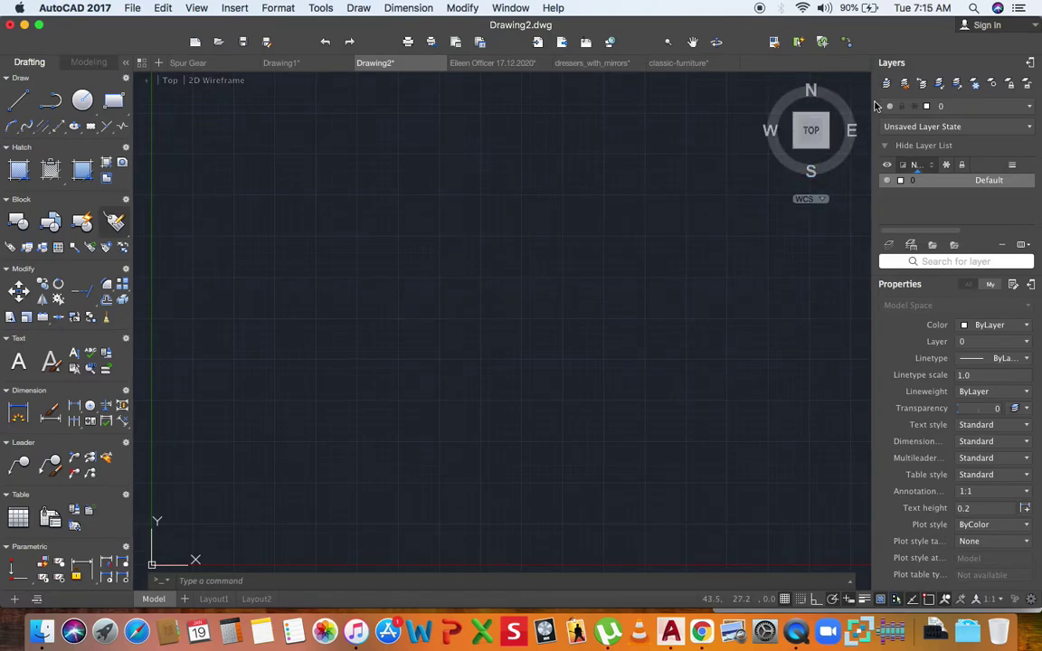
click(1031, 65)
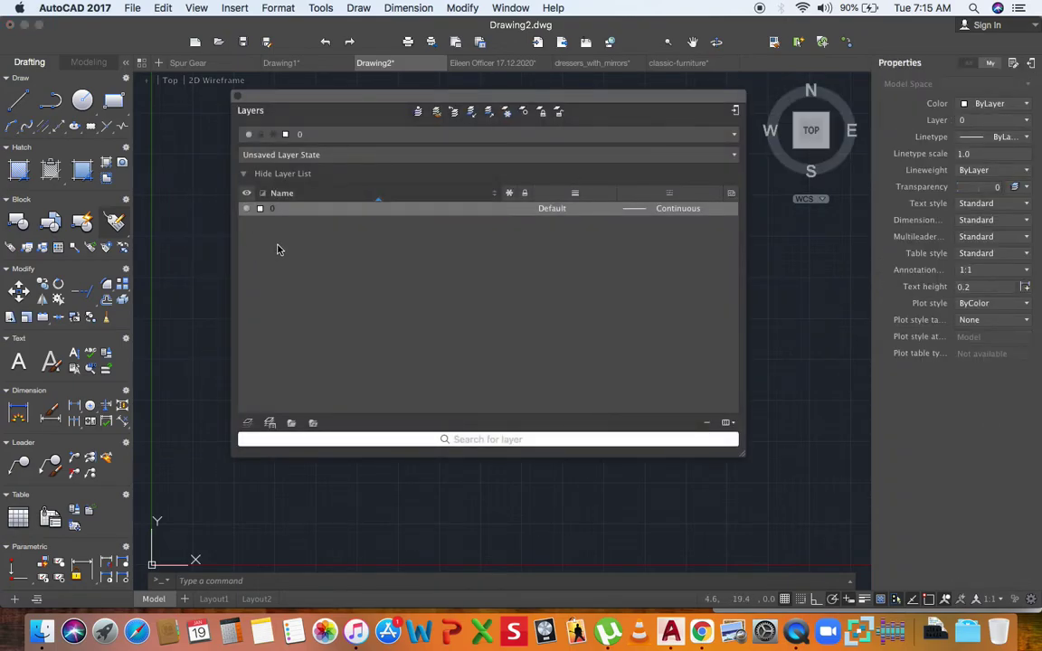
Step: Create a new layer and name it Center Line
click(248, 424)
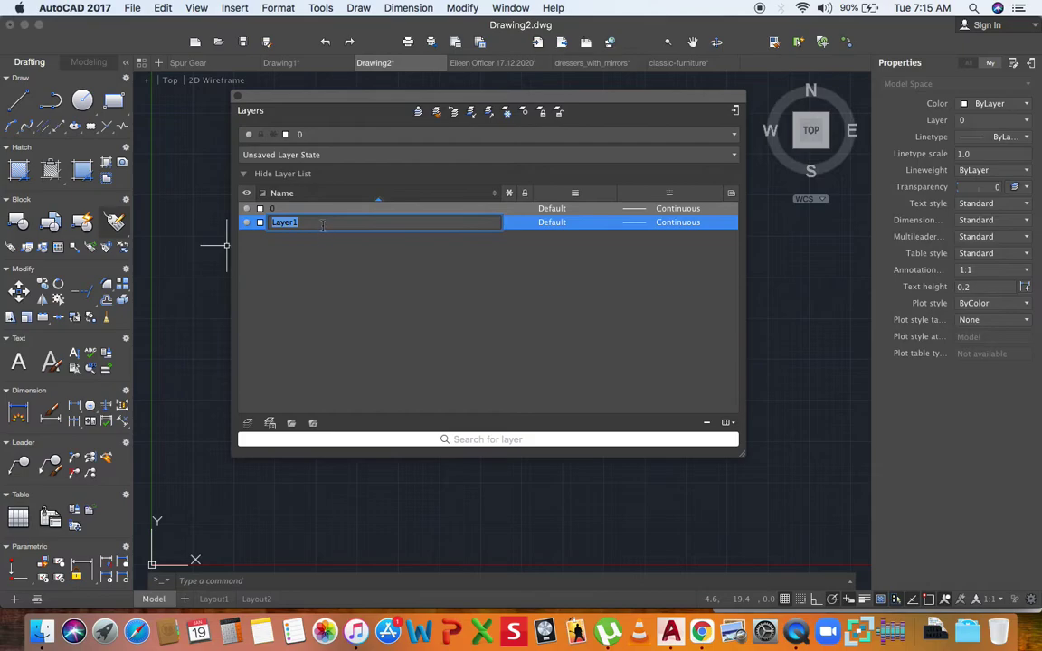
text(Center Line)
key(Return)
click(619, 211)
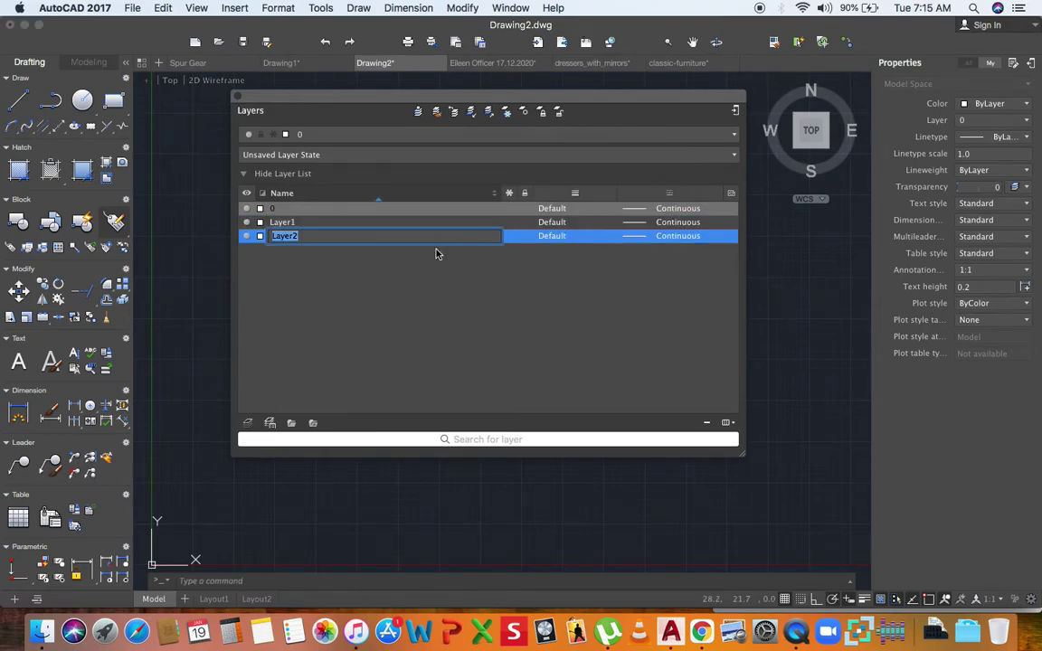
click(317, 223)
double_click(310, 224)
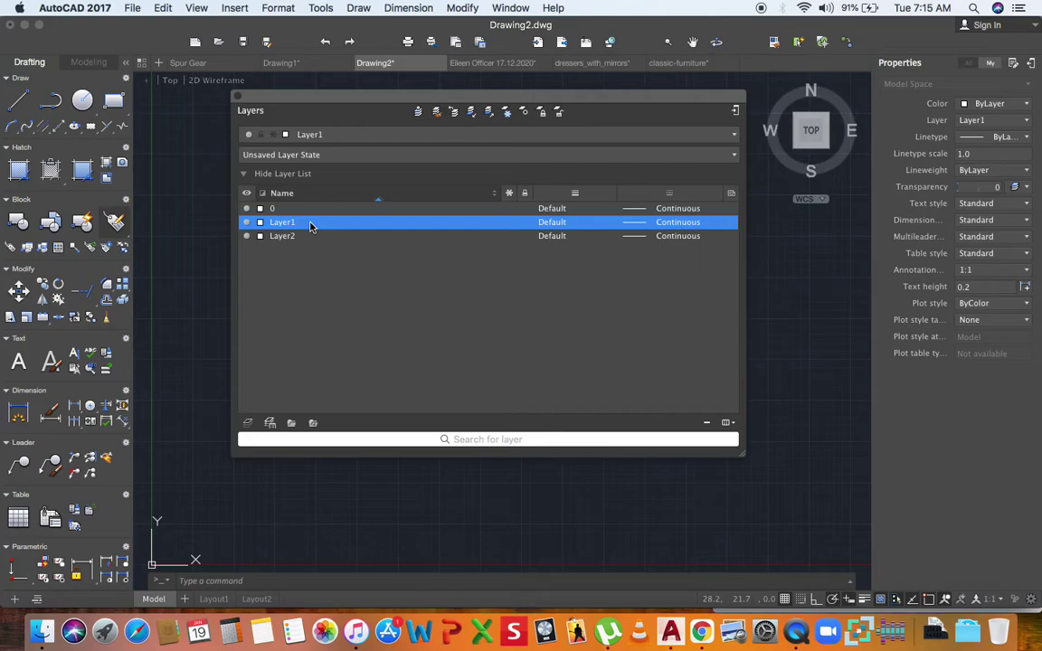
right_click(311, 224)
click(366, 267)
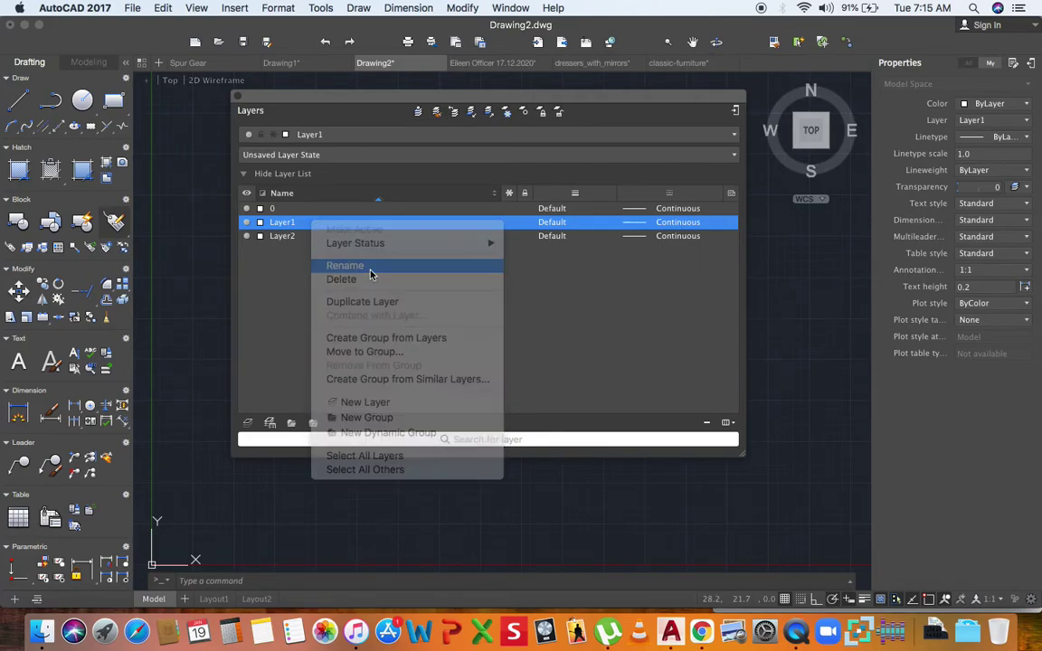
text(Center Line)
key(Return)
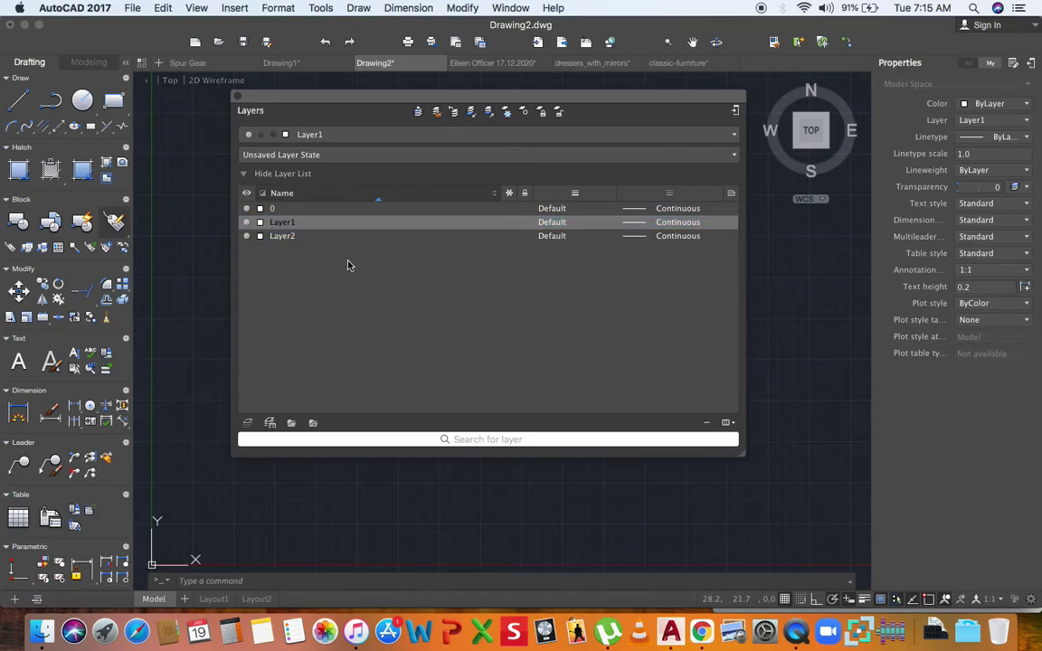
Step: Rename Layer2 to Outline
right_click(288, 237)
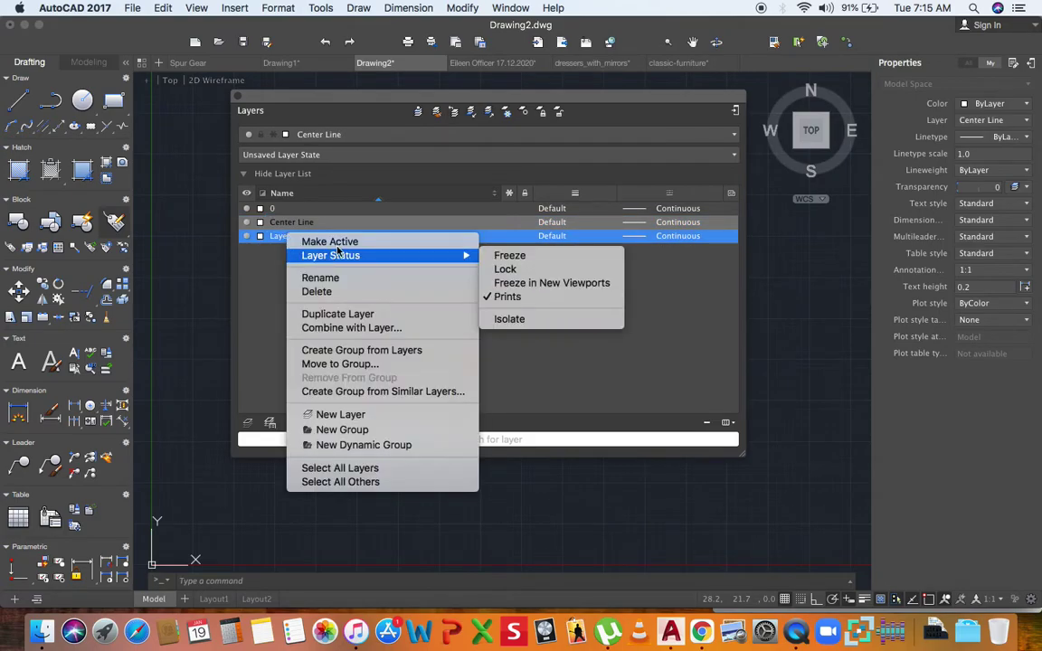
click(348, 281)
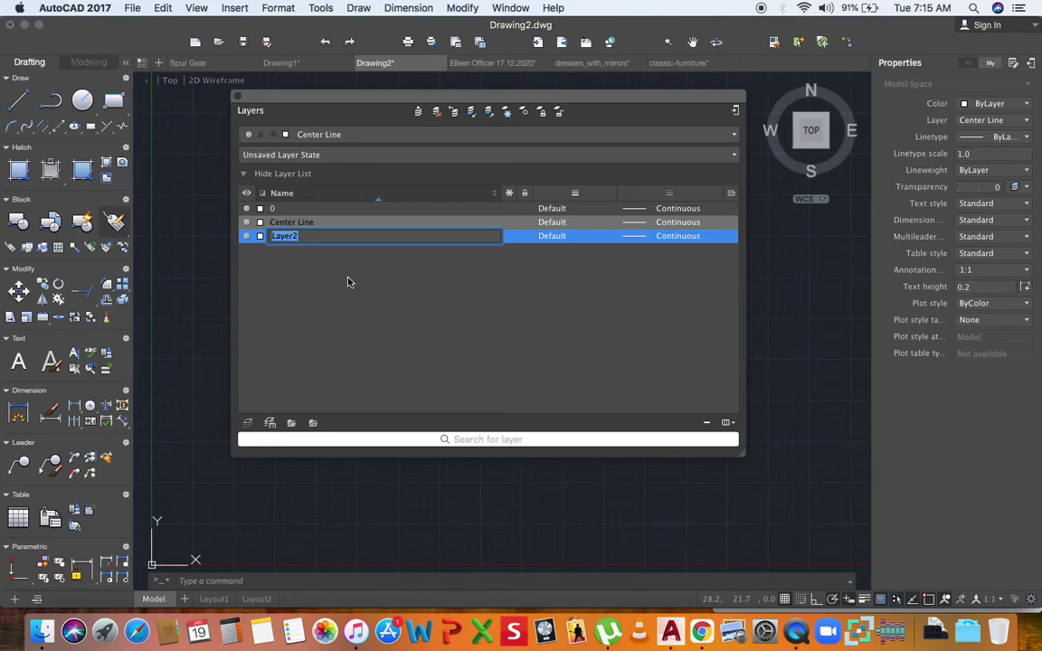
text(Outline)
key(Return)
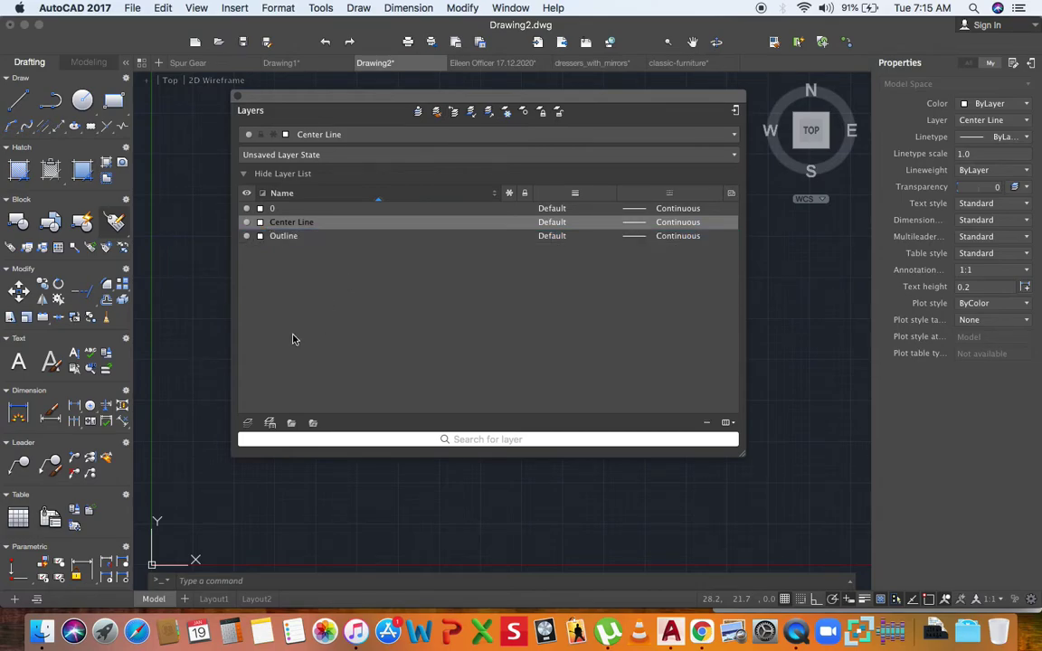
Step: Add the Hidden Line and Construction Line layers
double_click(285, 317)
text(Hidden Line)
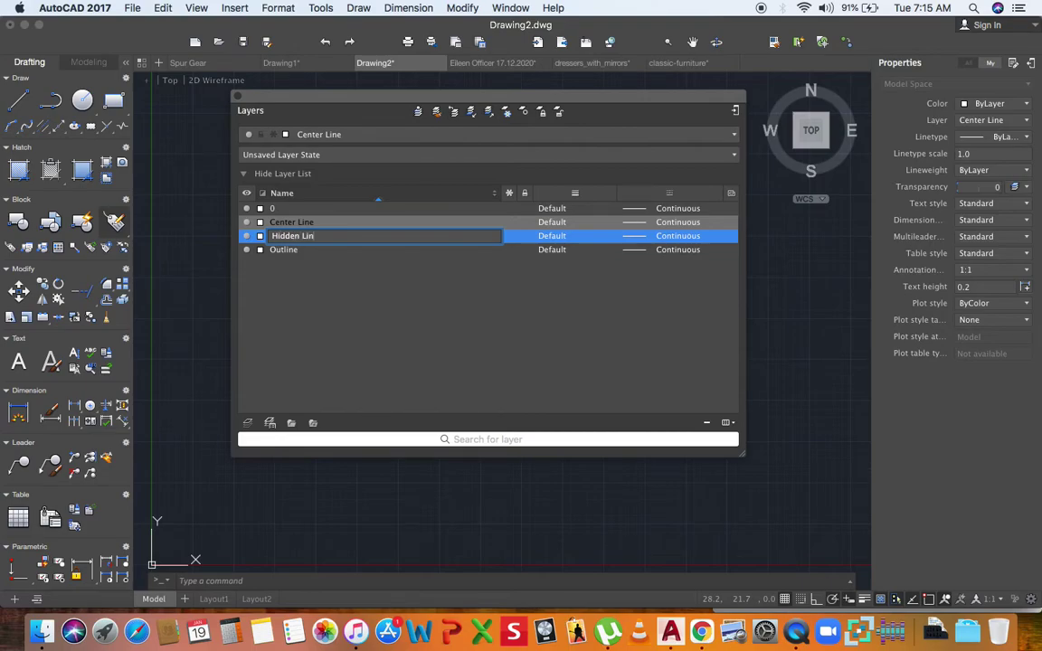
click(267, 277)
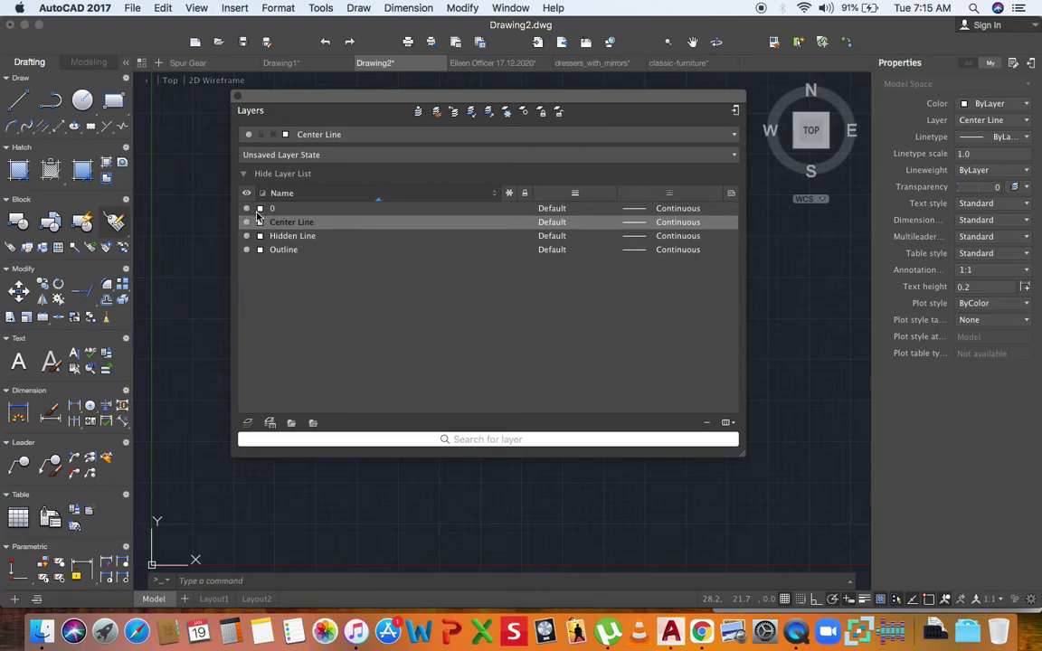
click(248, 424)
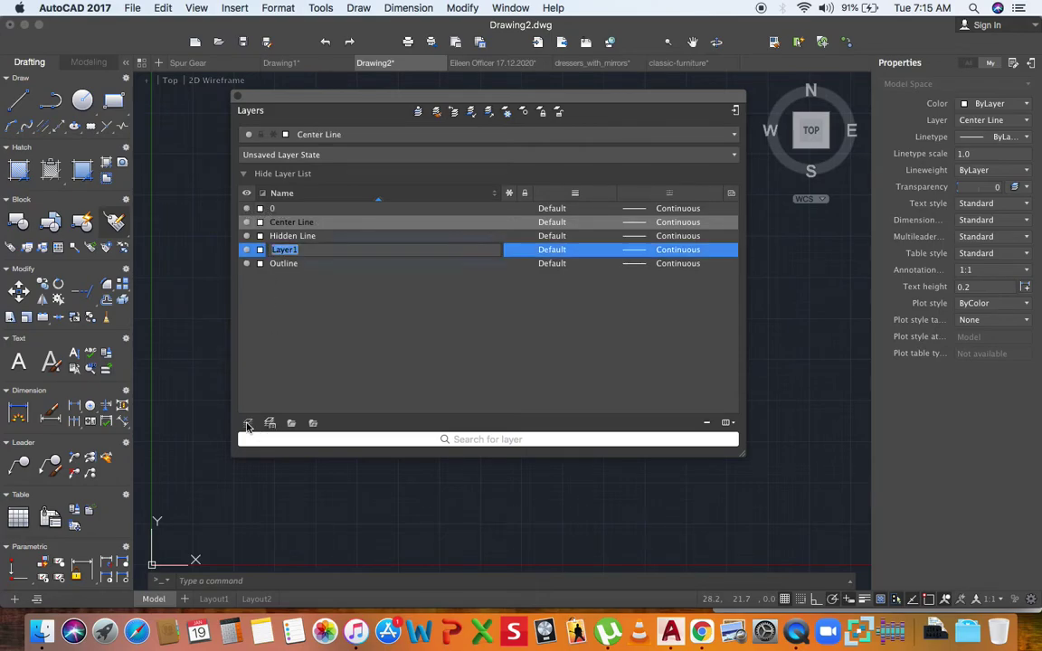
text(Construction Line)
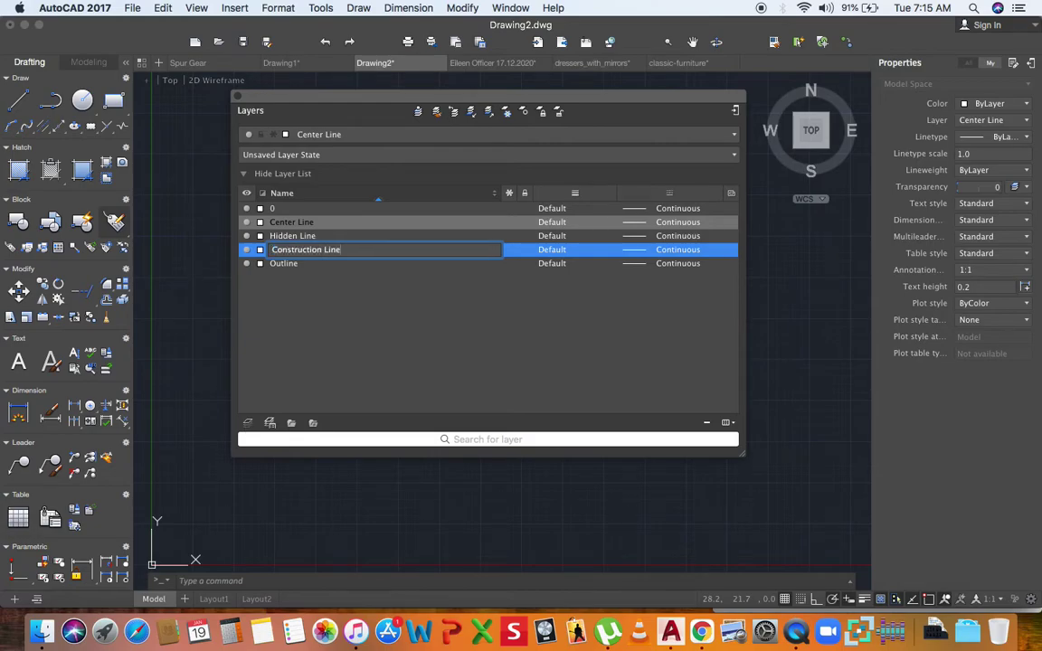
click(322, 322)
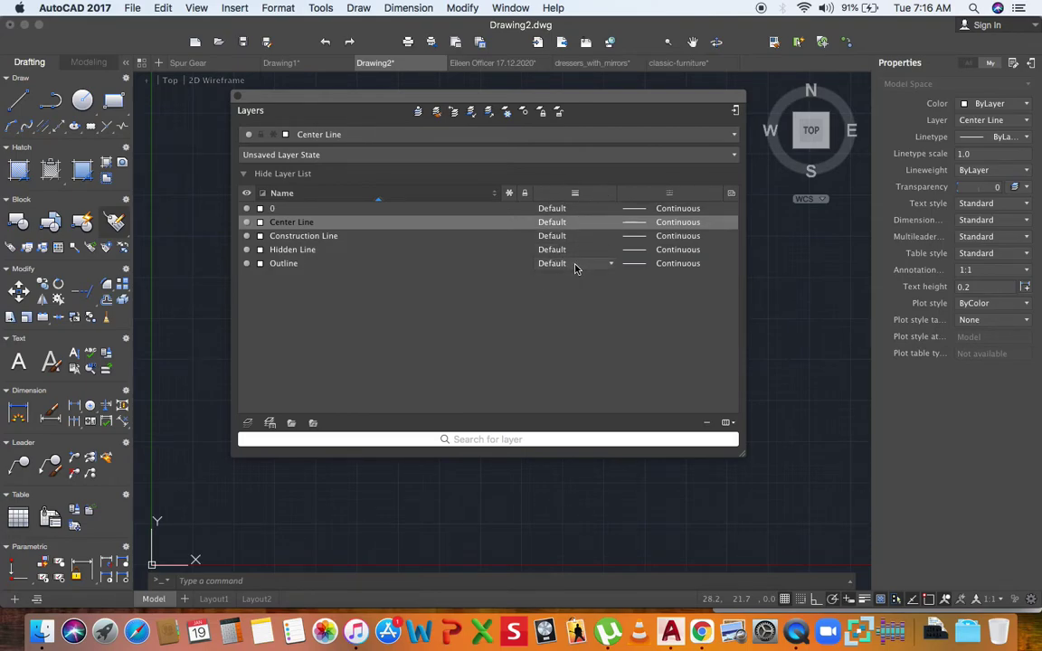
Step: Give the Outline layer a 0.50 mm lineweight
drag(500, 197, 391, 196)
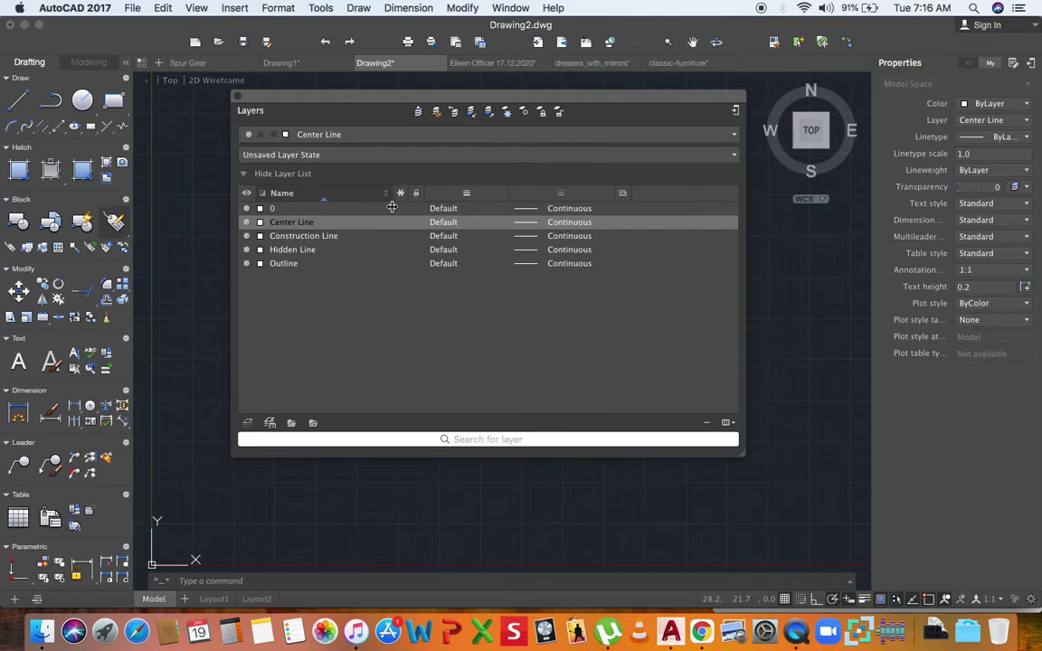
click(503, 264)
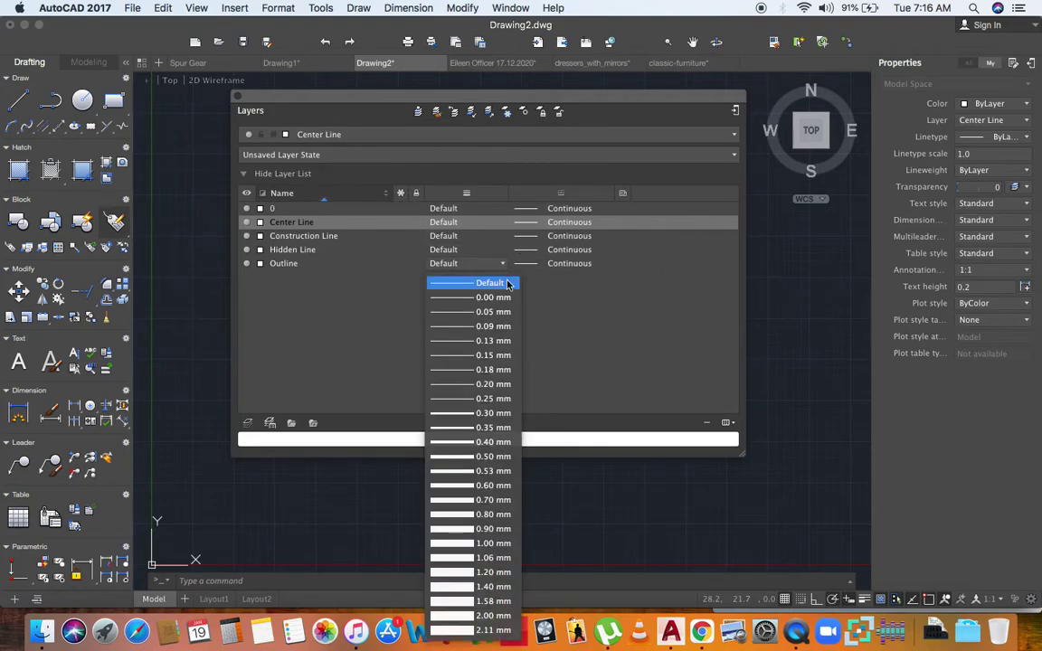
click(464, 457)
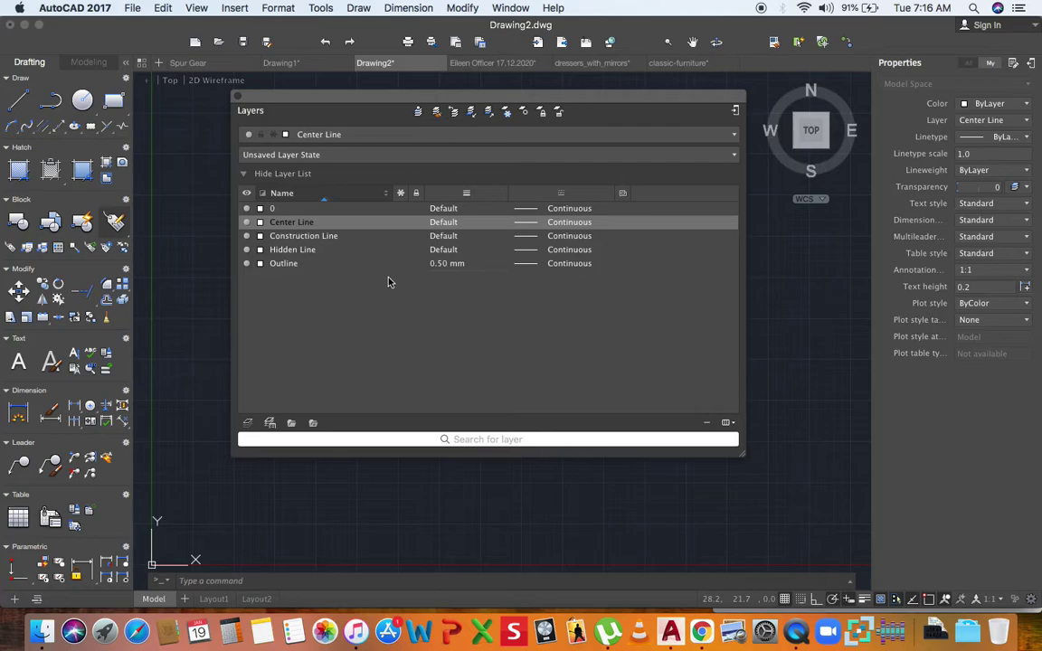
Step: Colour Hidden Line blue, Center Line yellow and Construction Line magenta
click(261, 251)
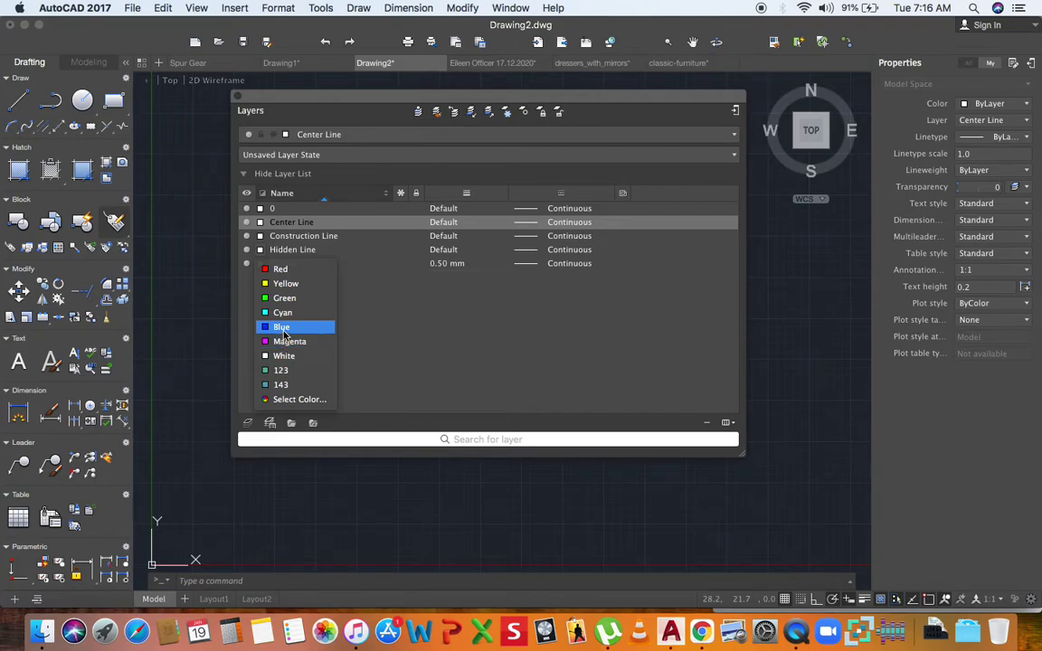
click(281, 327)
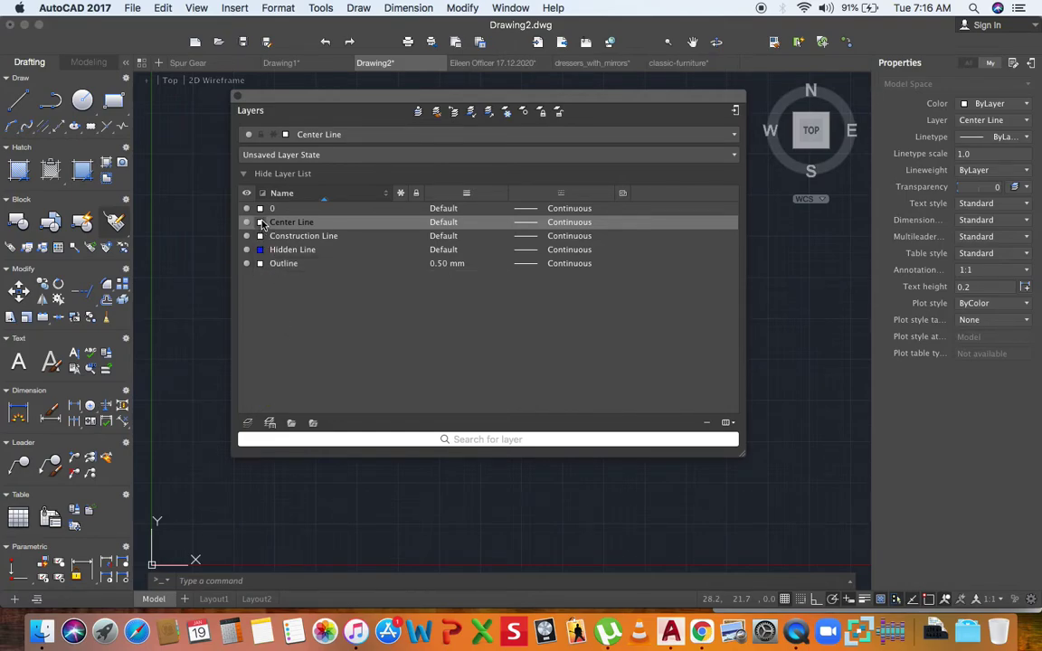
click(261, 222)
click(283, 256)
click(260, 236)
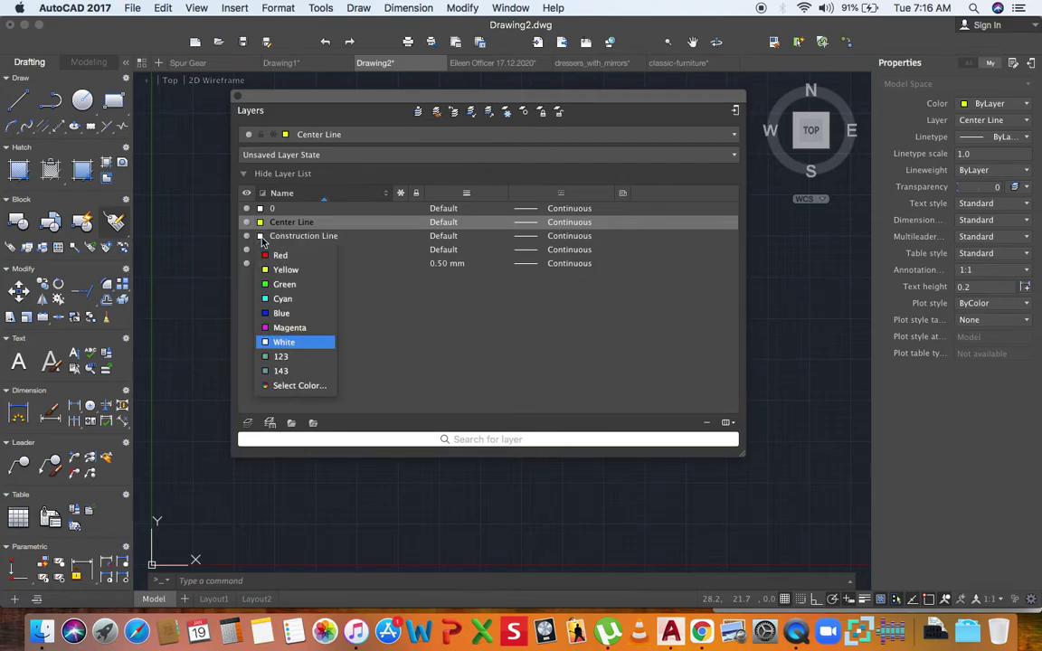
click(288, 328)
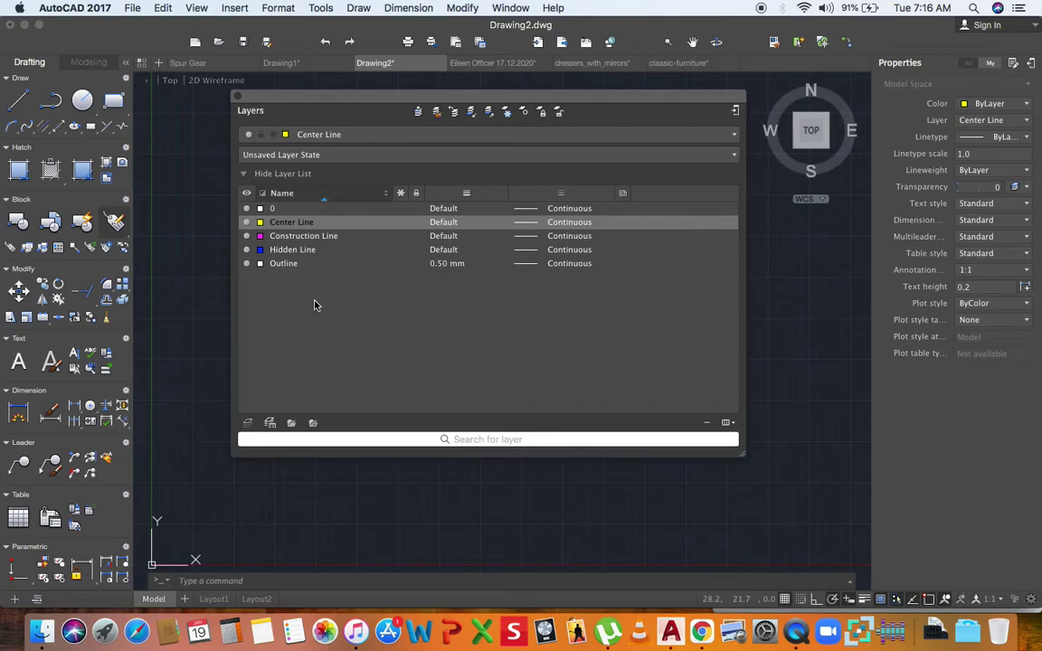
click(536, 226)
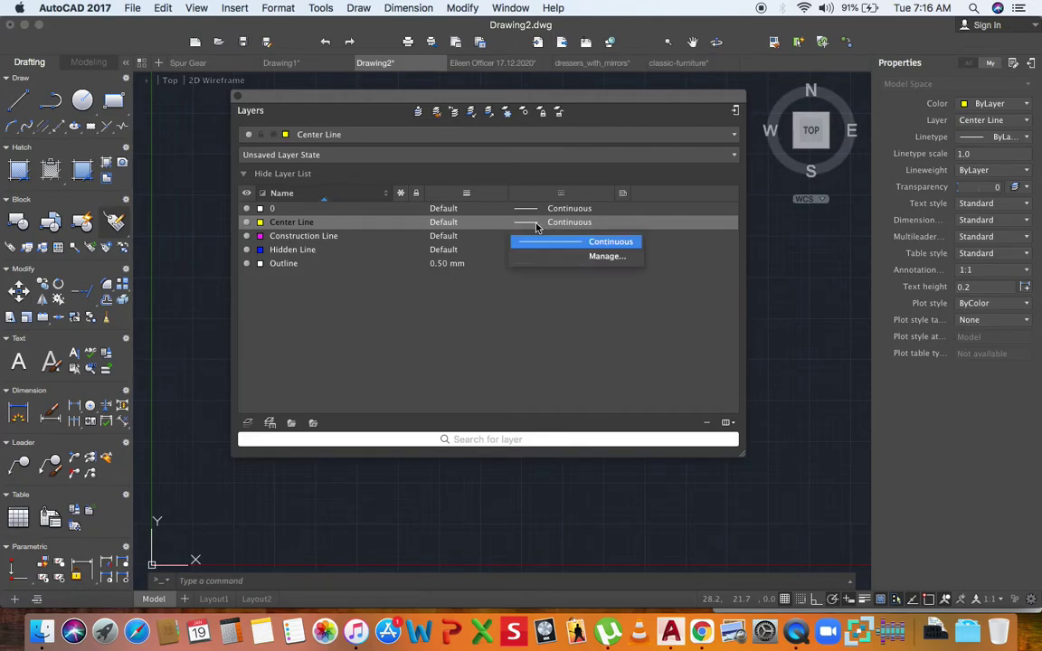
Step: Load the CENTER and HIDDEN linetypes
click(606, 257)
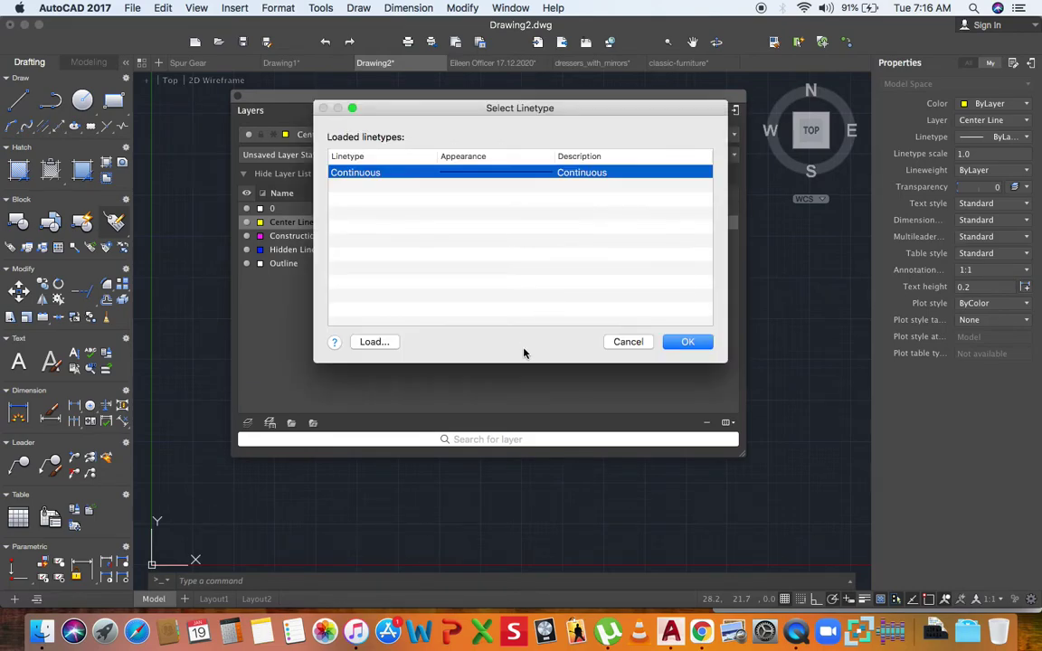
click(386, 342)
scroll(396, 237, down, 10)
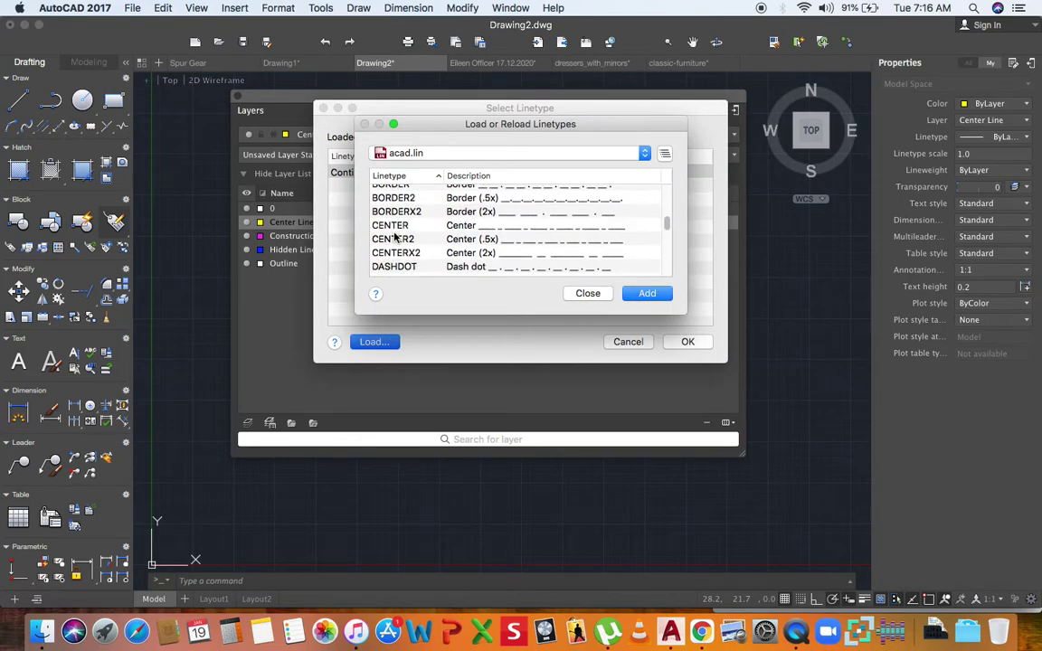
scroll(395, 237, up, 5)
scroll(407, 195, up, 1)
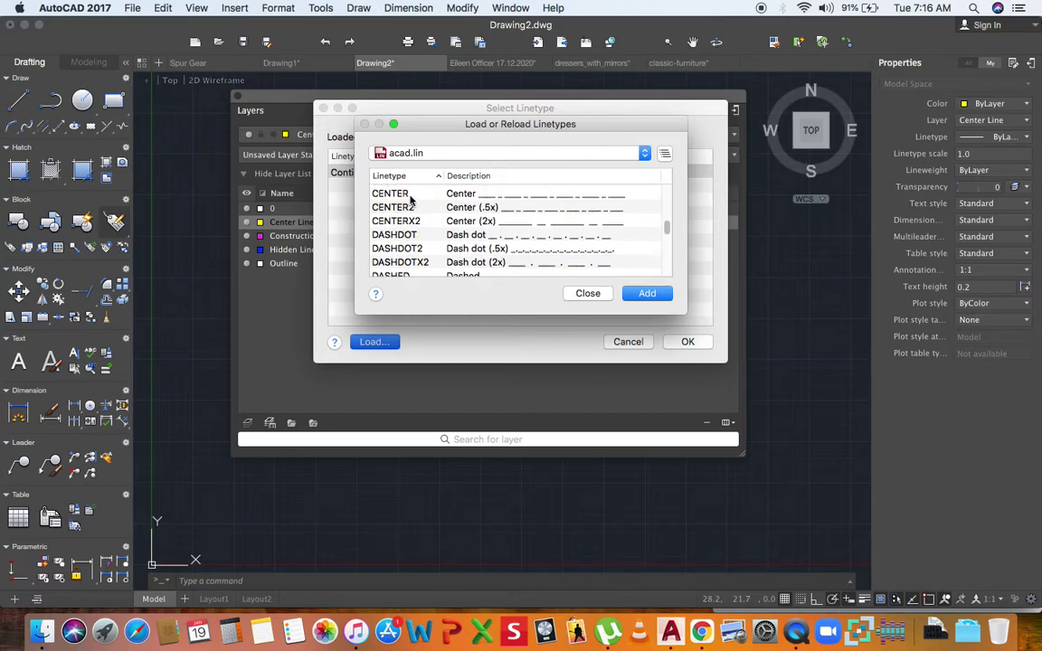
double_click(409, 198)
click(387, 342)
scroll(405, 250, down, 1)
scroll(403, 250, down, 10)
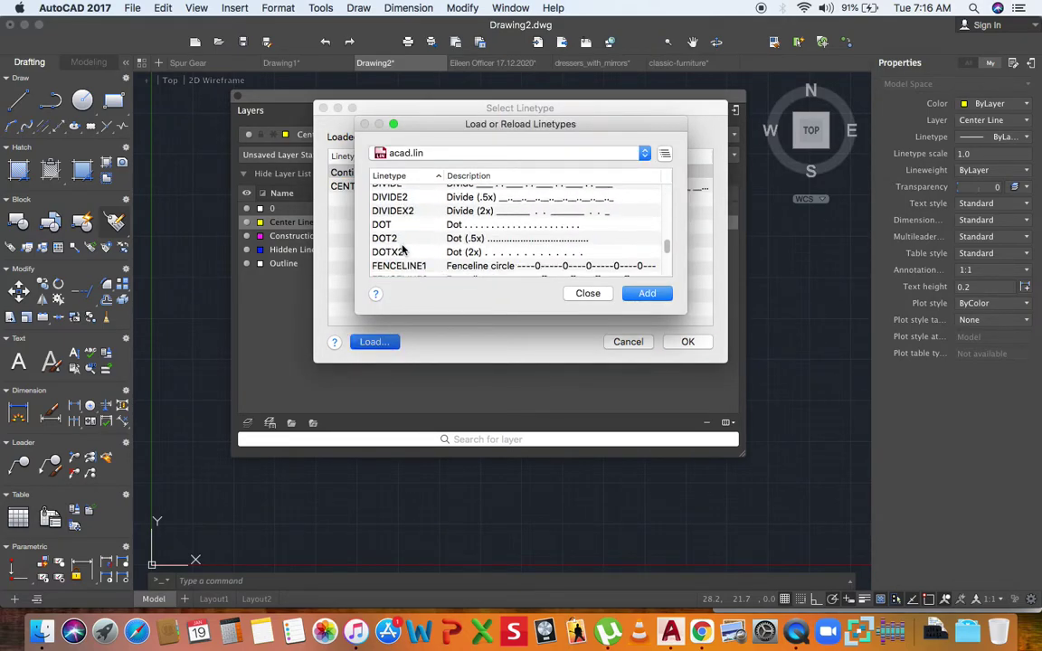
scroll(403, 250, down, 2)
scroll(362, 209, up, 1)
double_click(363, 189)
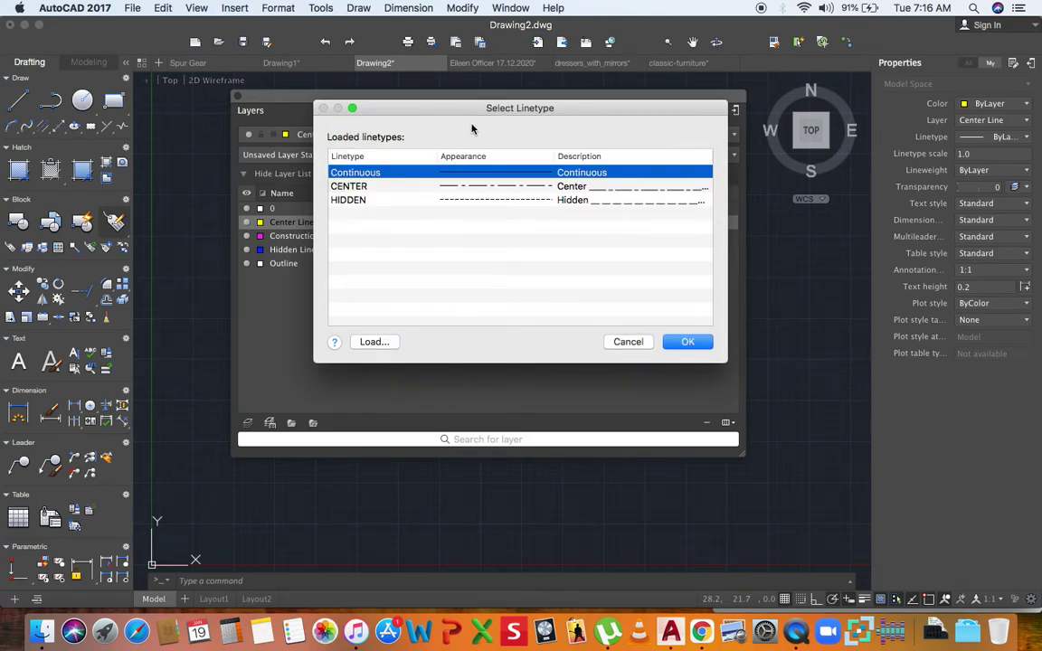
Step: Assign CENTER to the Center Line layer and HIDDEN to the Hidden Line layer
click(384, 187)
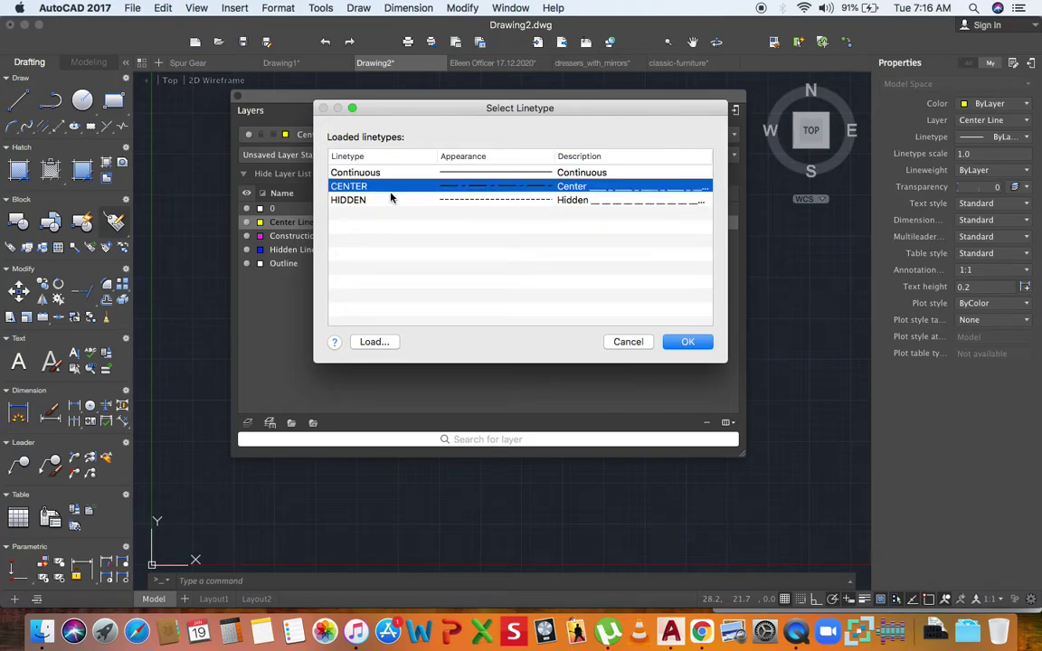
click(681, 342)
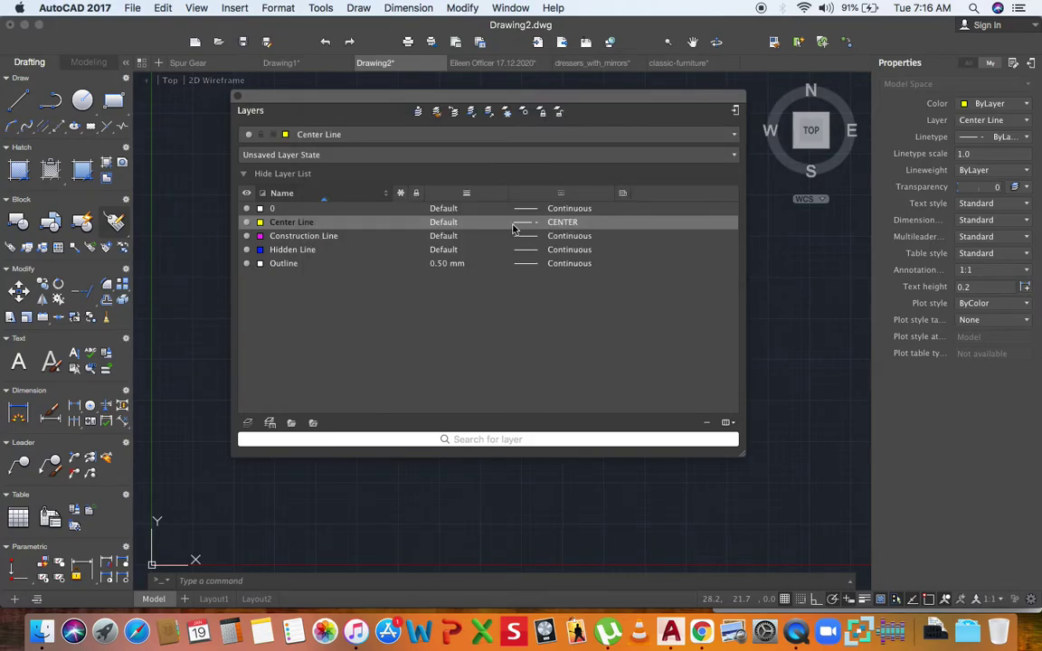
click(532, 250)
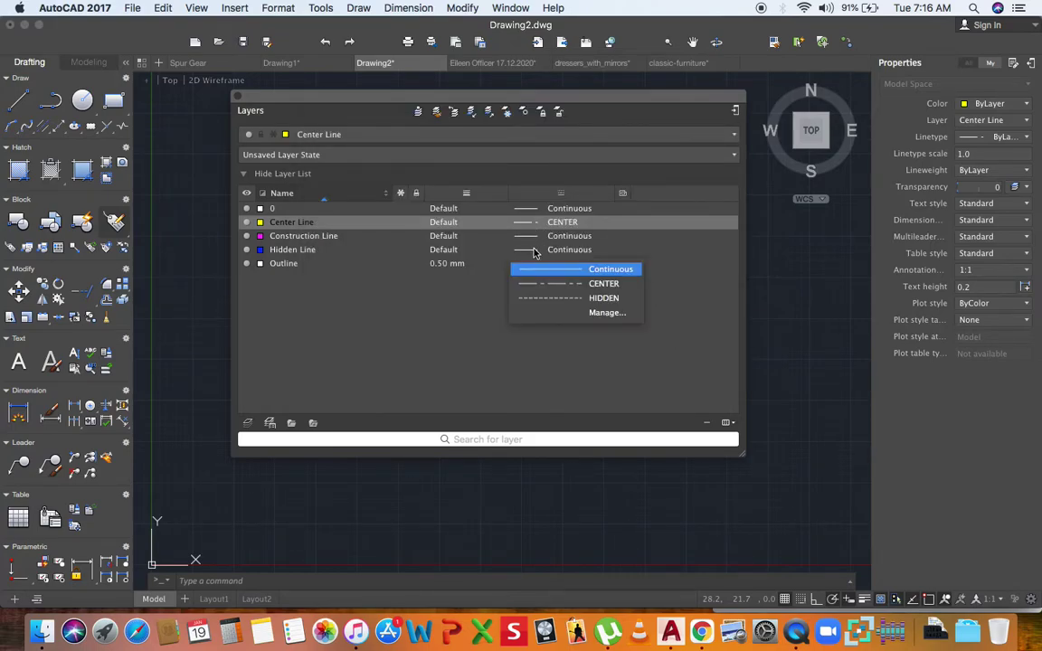
click(573, 298)
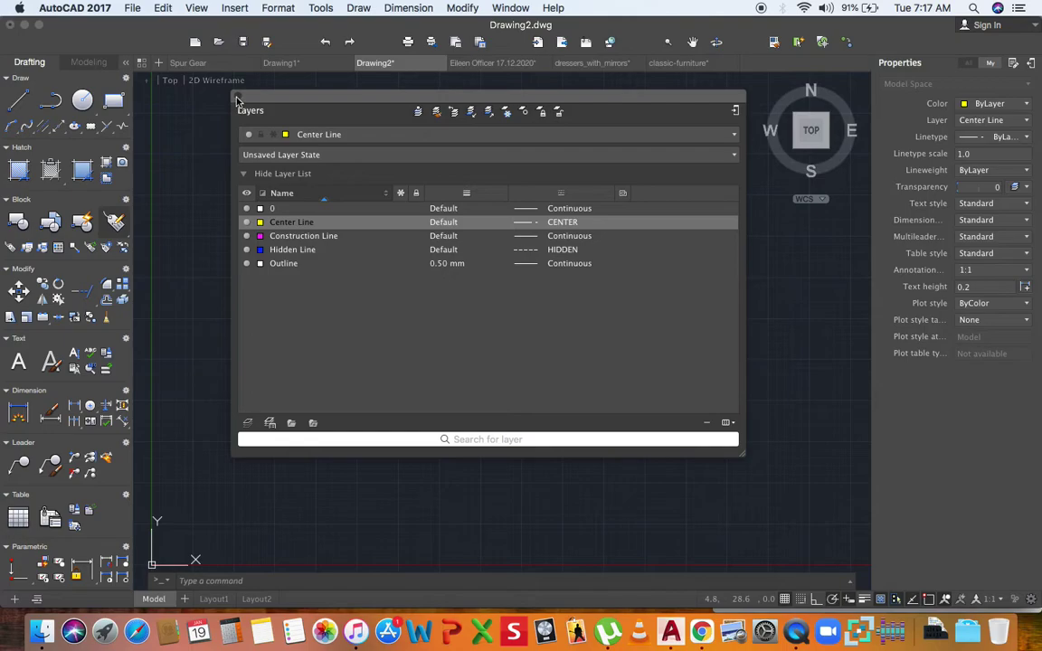
Step: Dock the Layers palette in the right side panel and bring up layer 0's Color Palette
double_click(662, 99)
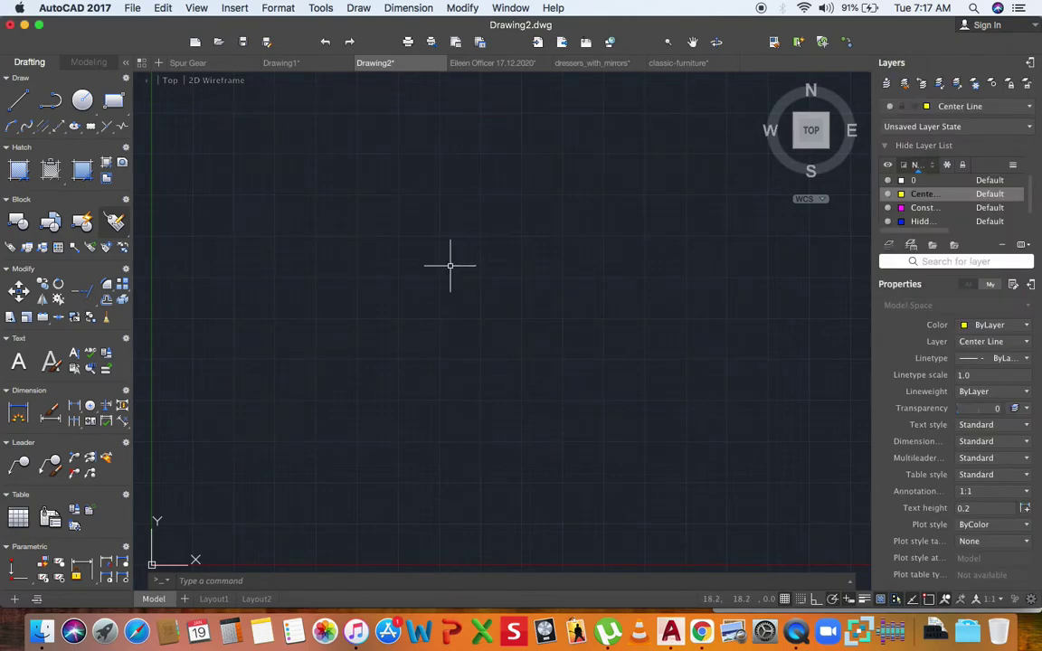
scroll(412, 321, down, 5)
scroll(414, 321, up, 2)
scroll(418, 324, up, 2)
scroll(411, 327, up, 1)
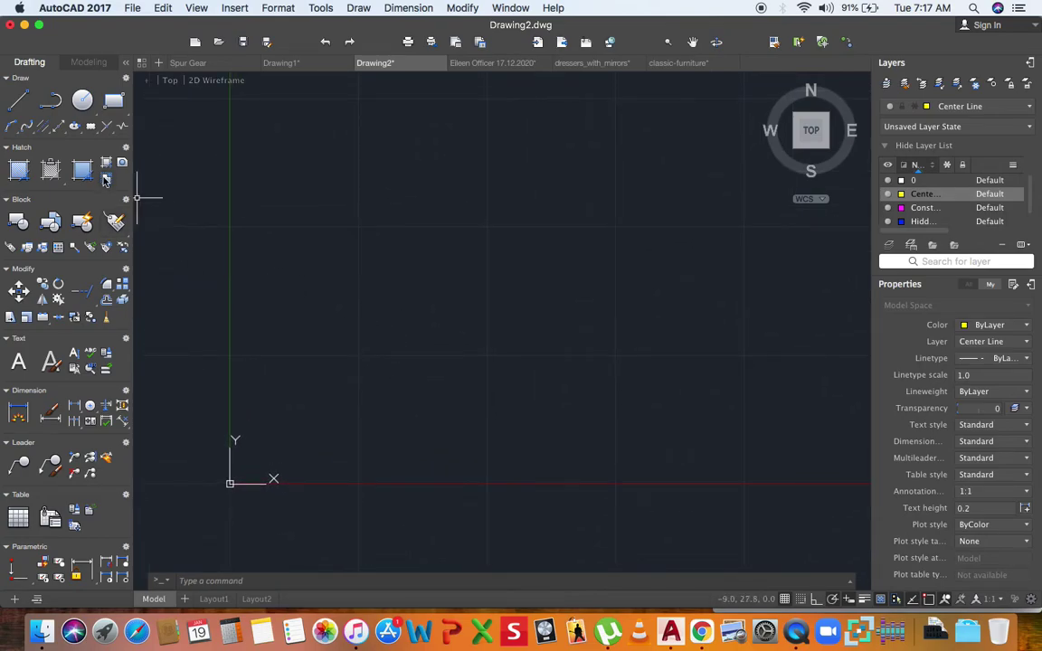
click(992, 107)
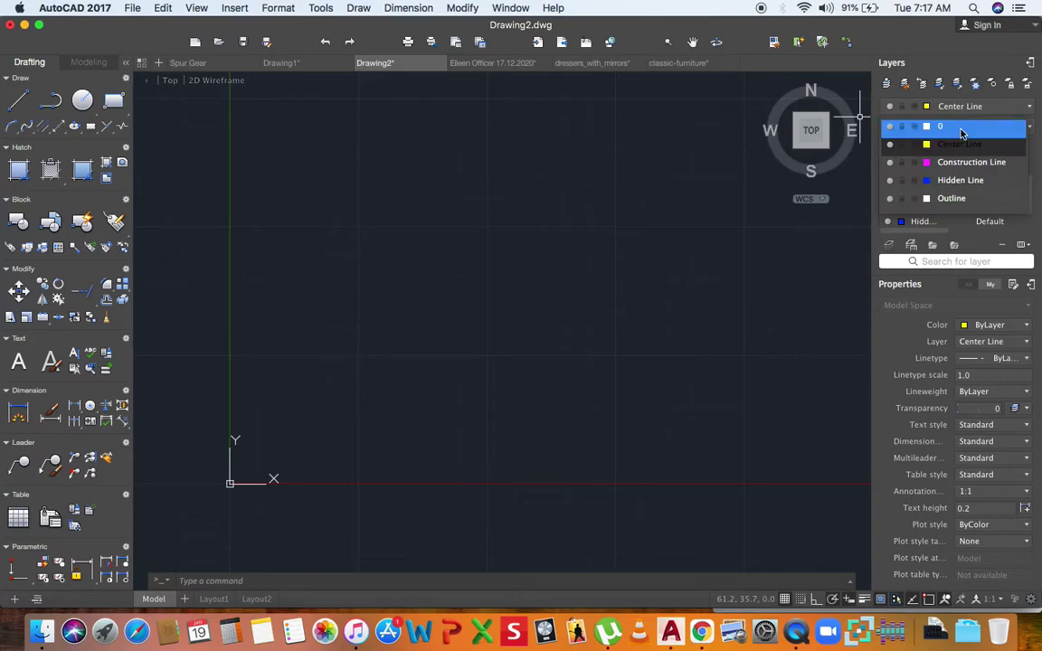
click(927, 128)
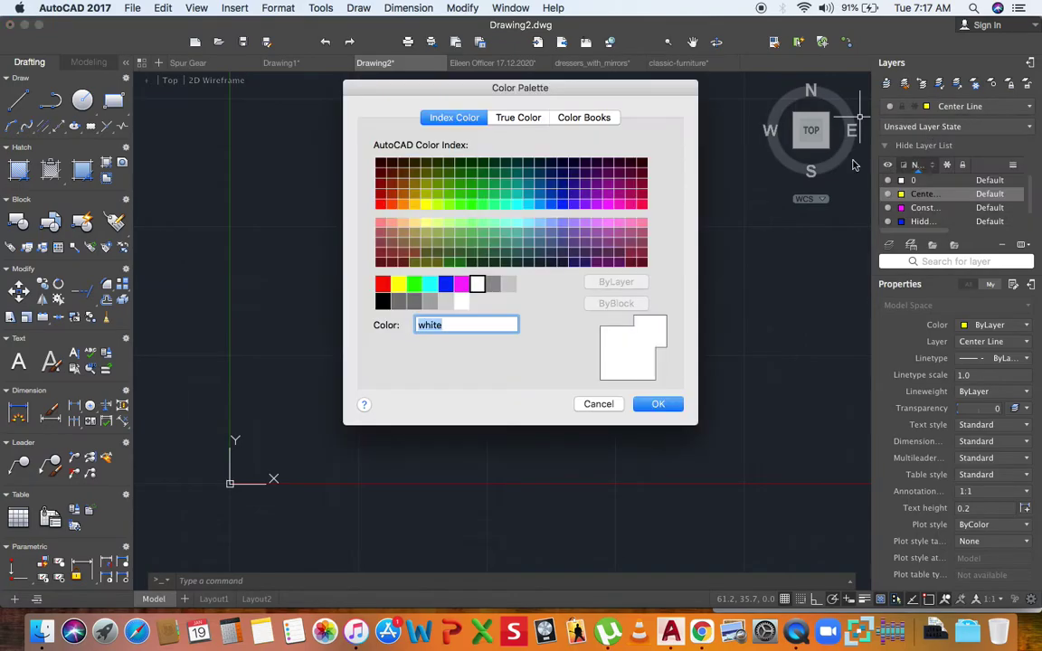
Step: Make layer 0 pink (colour 221) and current, and recolour Construction Line cyan
click(618, 225)
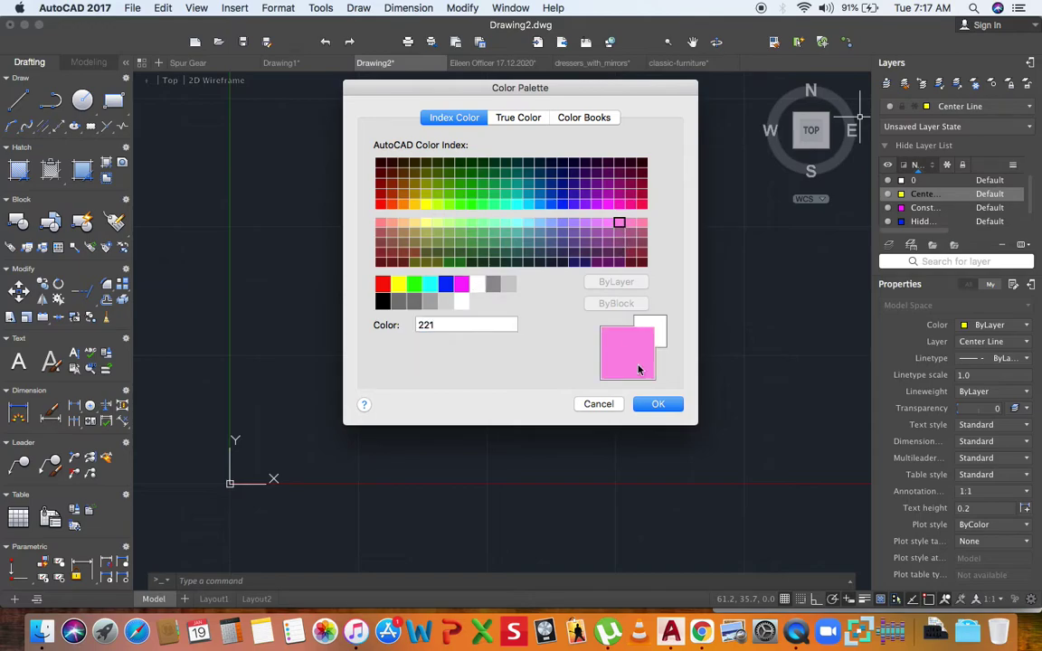
click(662, 404)
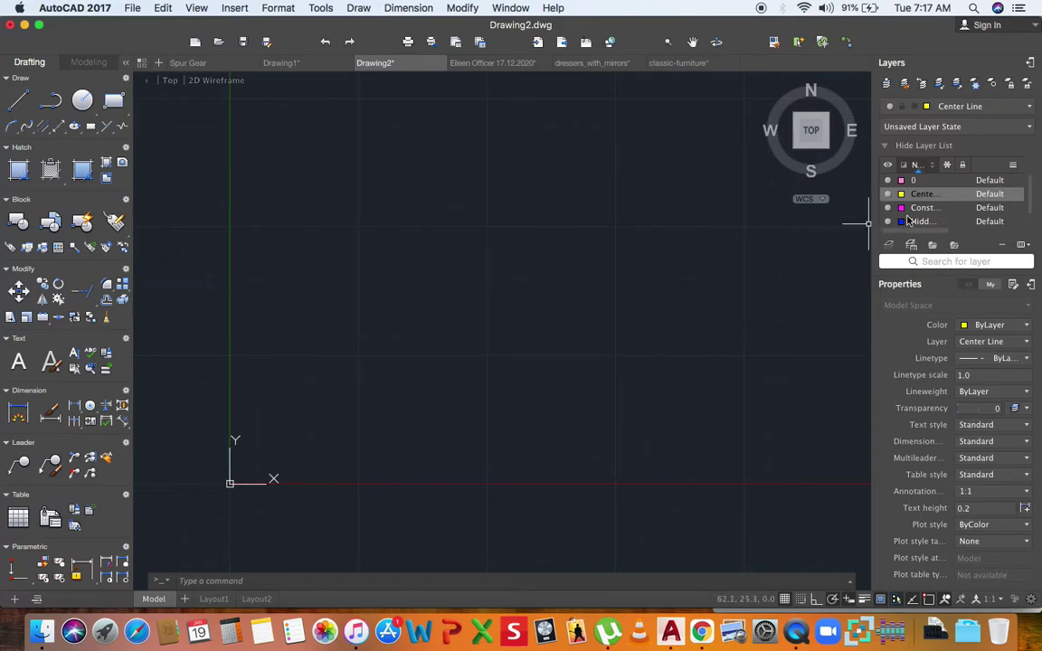
click(902, 208)
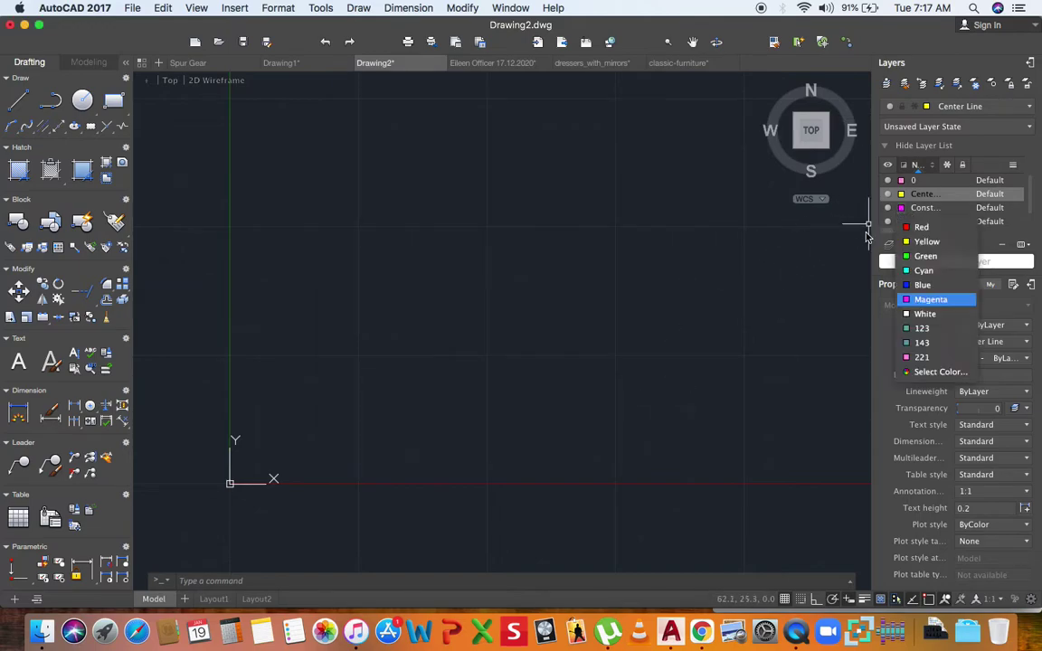
click(920, 270)
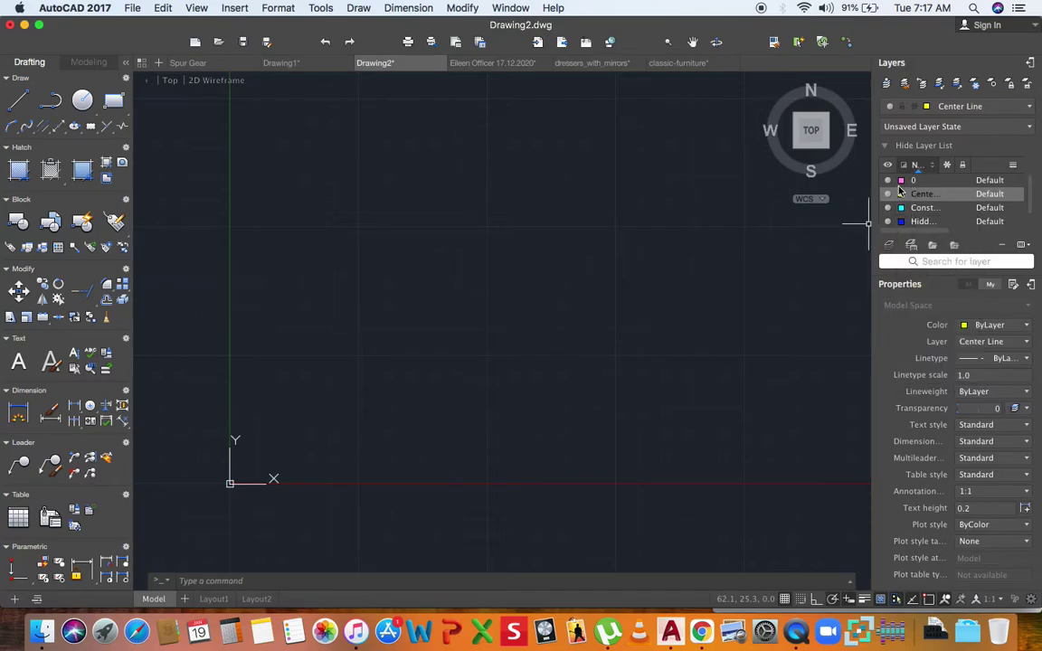
click(963, 107)
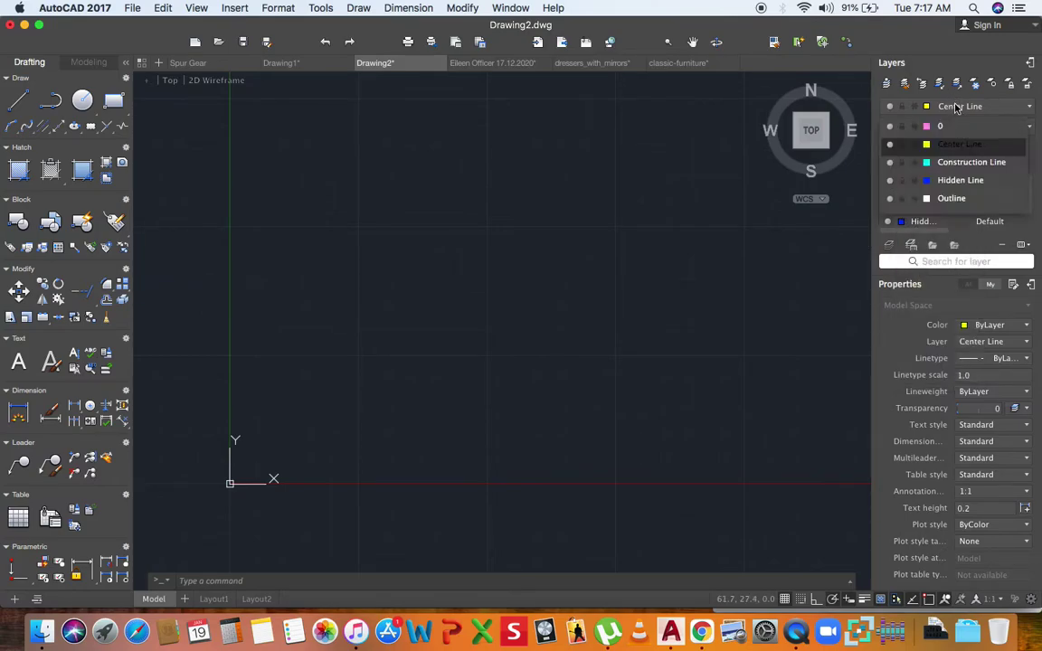
click(941, 122)
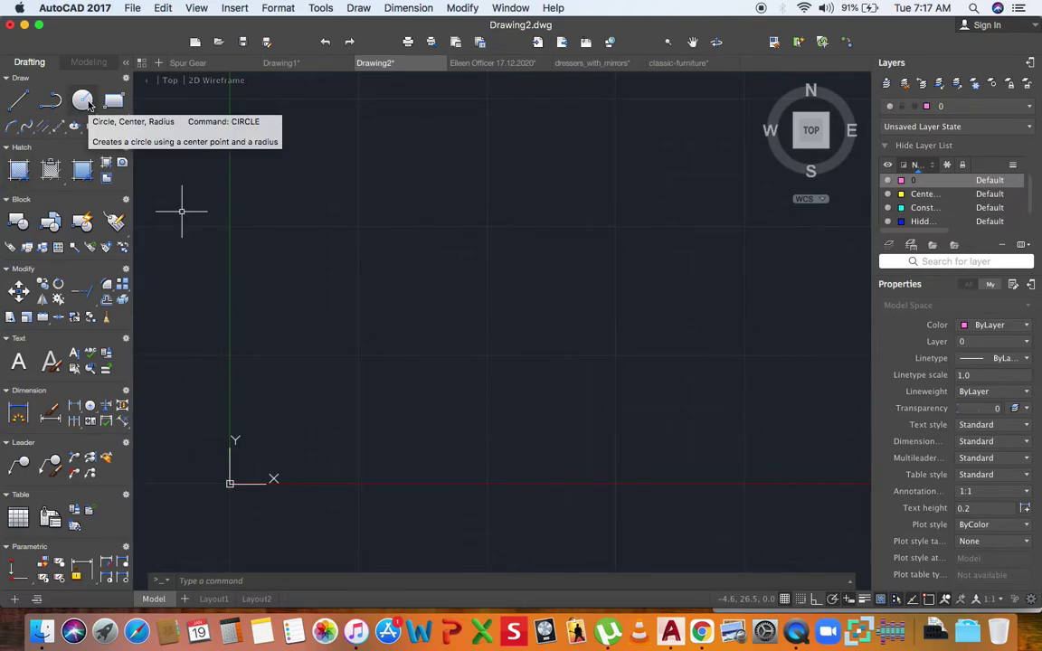
Step: Draw a circle of radius 50 on layer 0
click(83, 101)
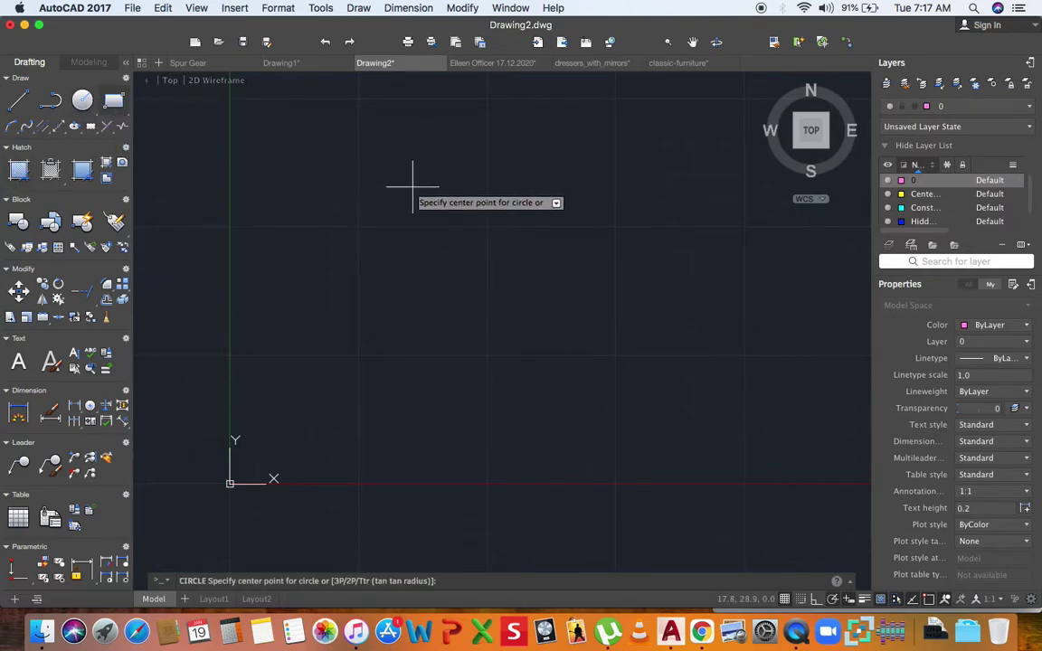
click(426, 158)
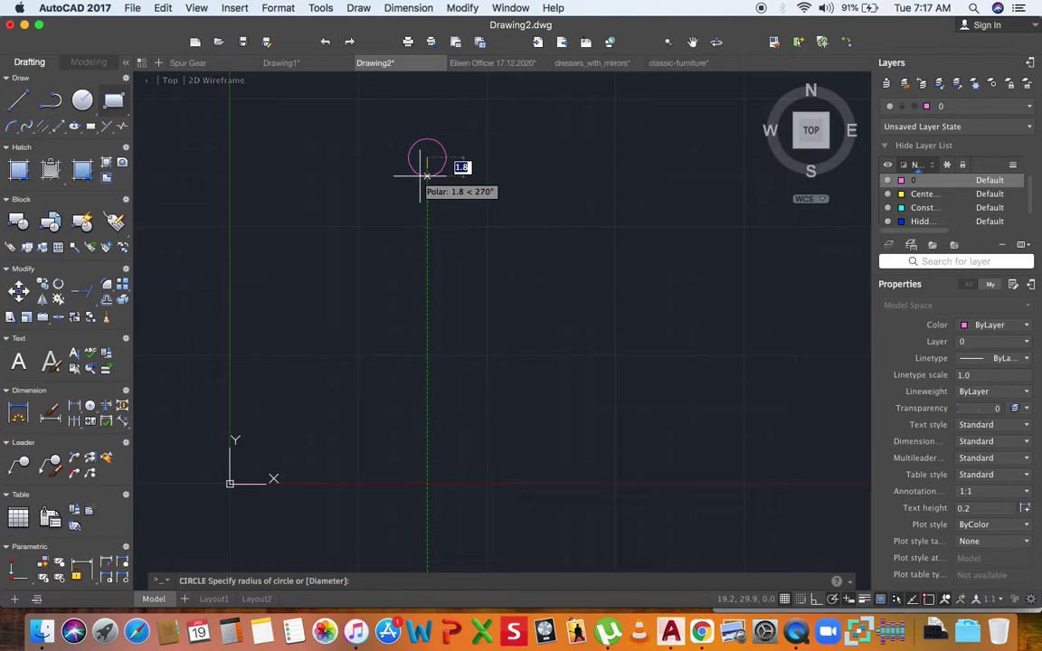
text(50)
key(Return)
scroll(426, 181, down, 10)
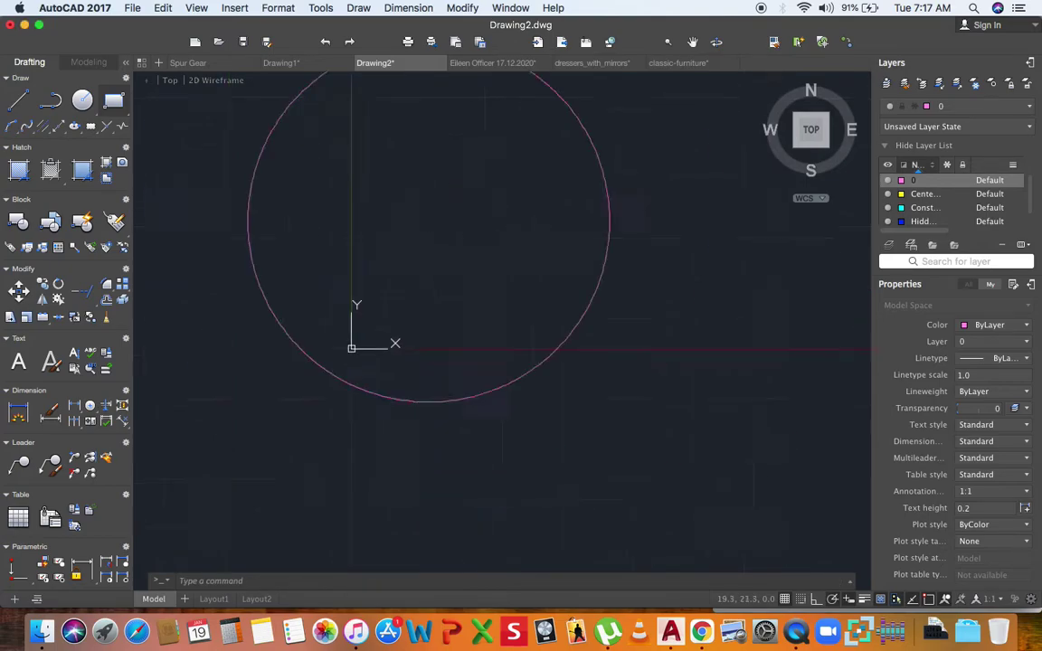
scroll(437, 263, down, 3)
Step: Move the circle so its centre sits at about 434.9, 590.7
click(462, 245)
click(437, 263)
middle_drag(595, 216, 446, 368)
click(489, 217)
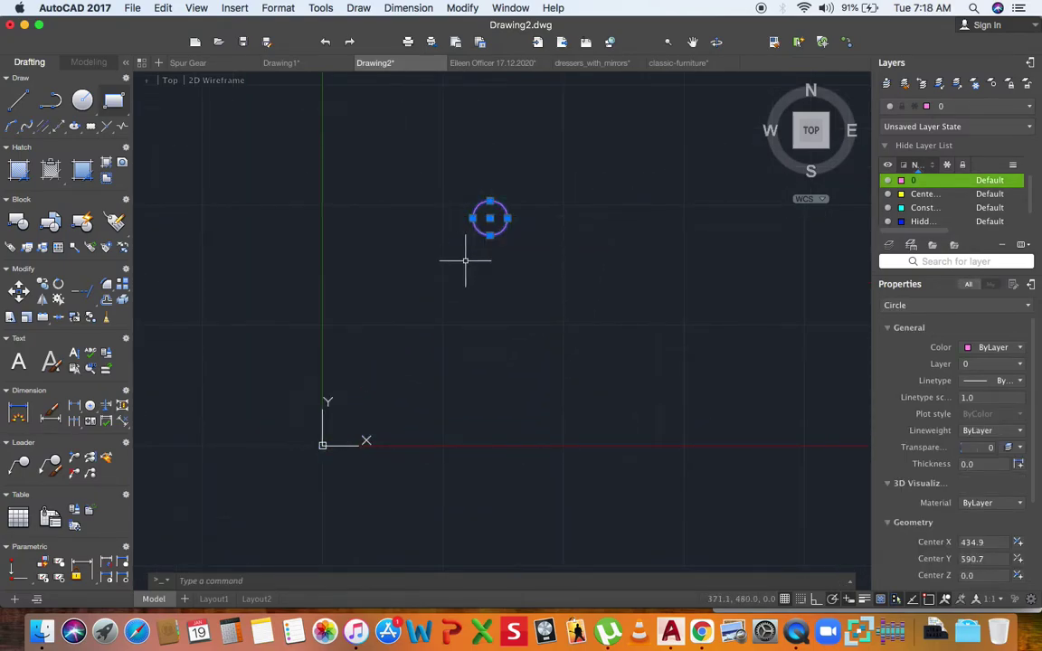
scroll(502, 213, up, 3)
key(Escape)
scroll(244, 289, down, 5)
scroll(282, 349, up, 5)
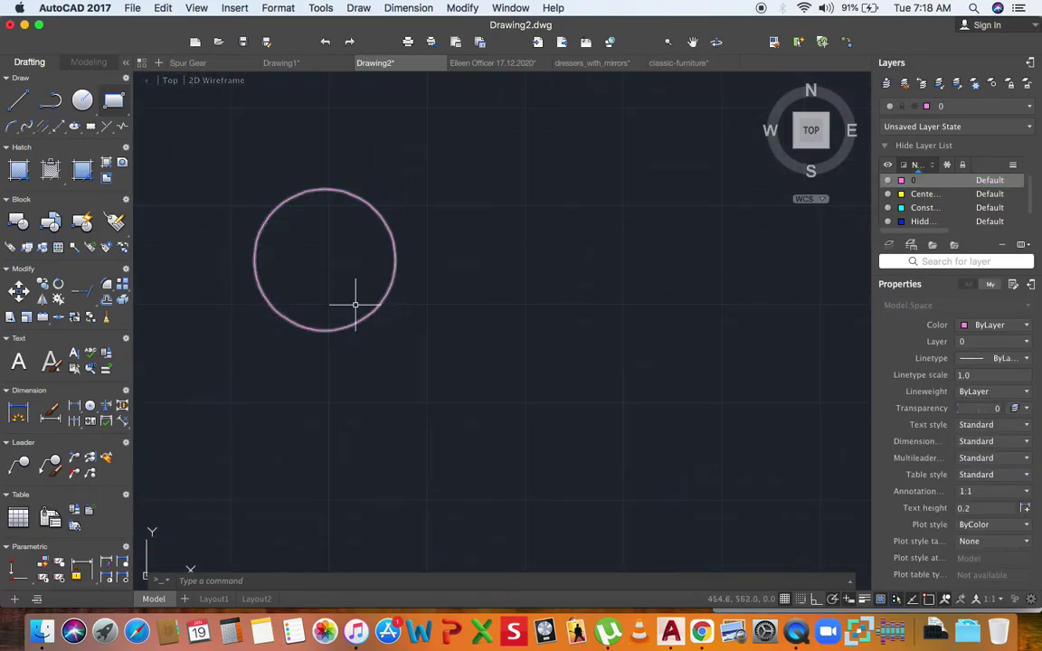
scroll(342, 339, down, 2)
middle_drag(341, 315, 419, 317)
text(c)
key(Return)
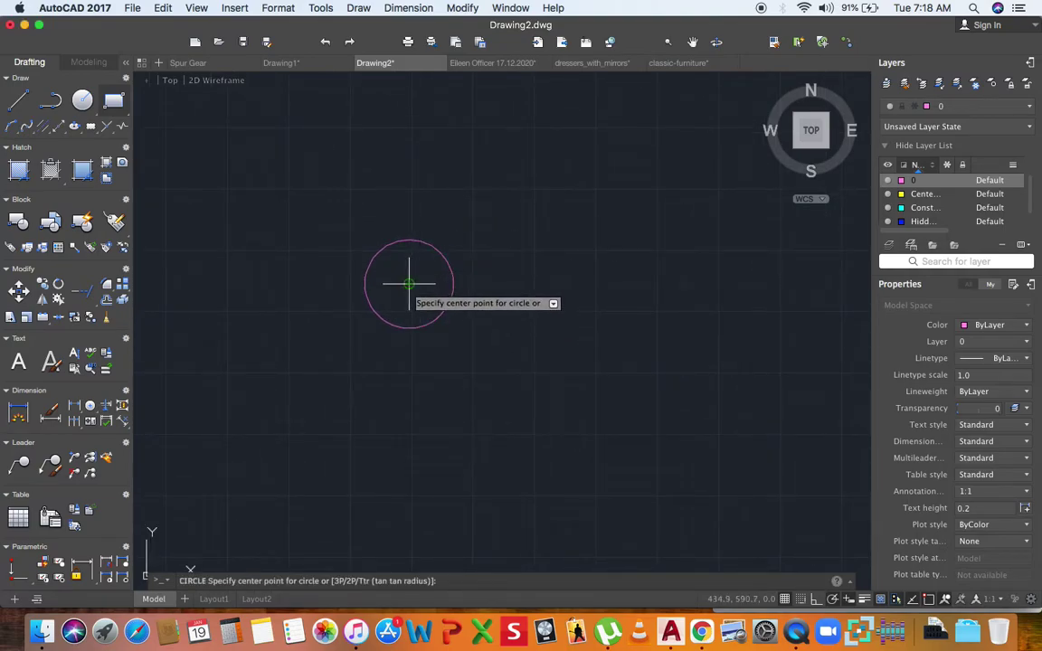
Step: Draw a concentric inner circle of radius 22.5 at the existing circle's centre
click(409, 283)
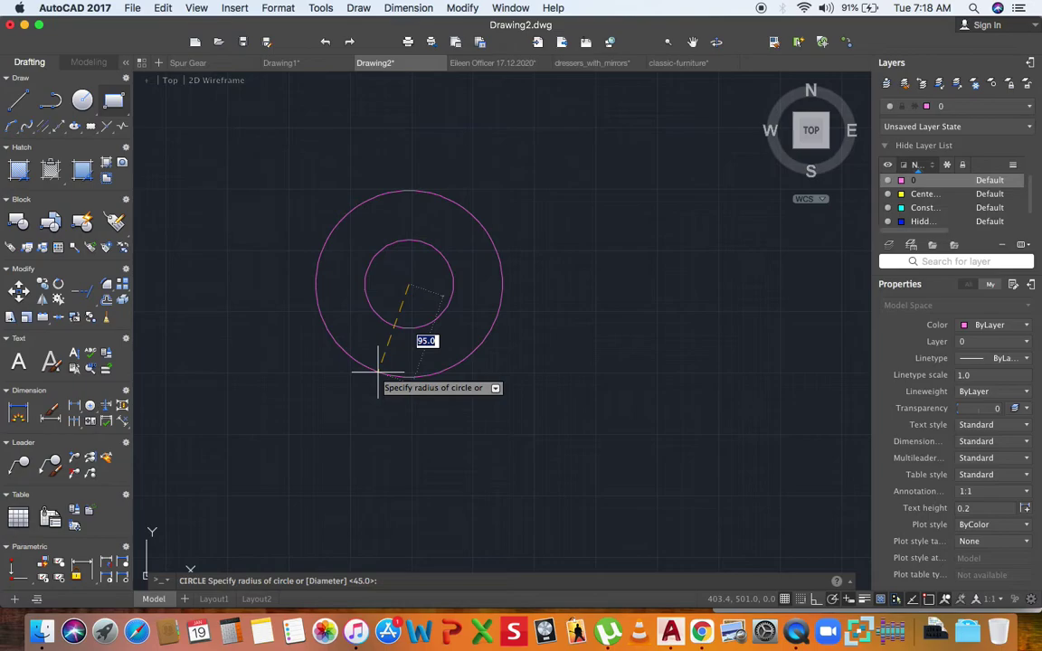
key(Escape)
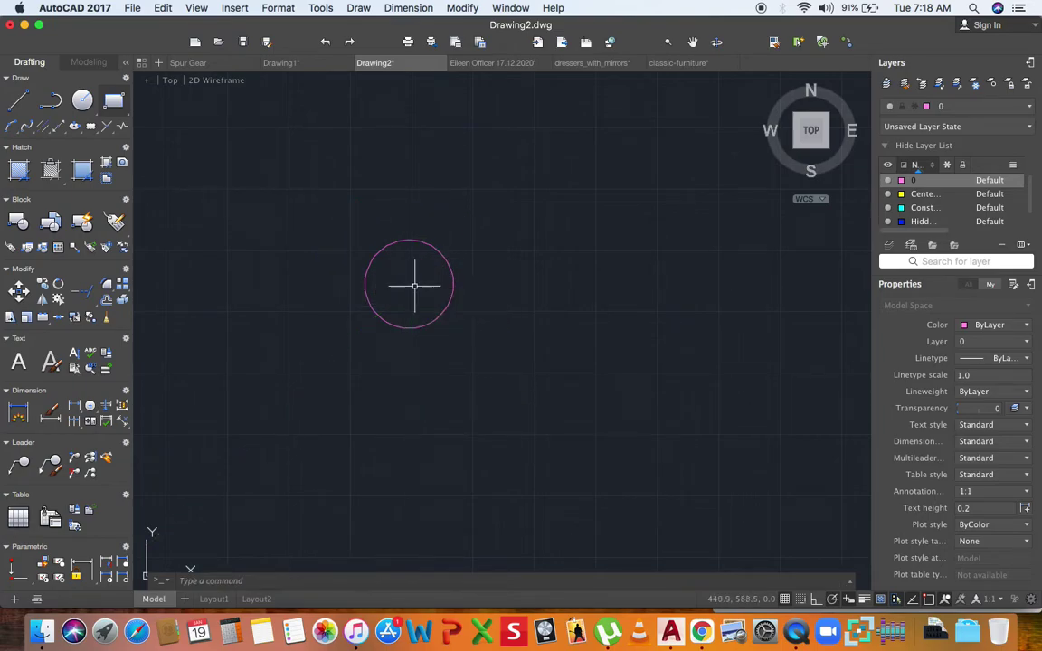
scroll(448, 258, up, 2)
key(Return)
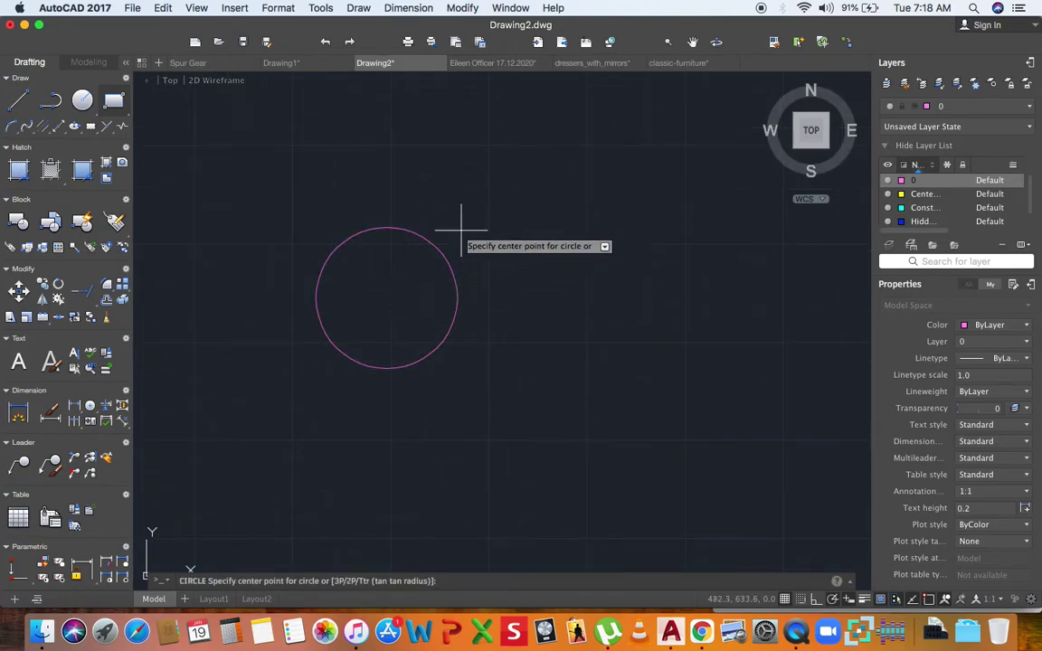
click(386, 298)
text(22)
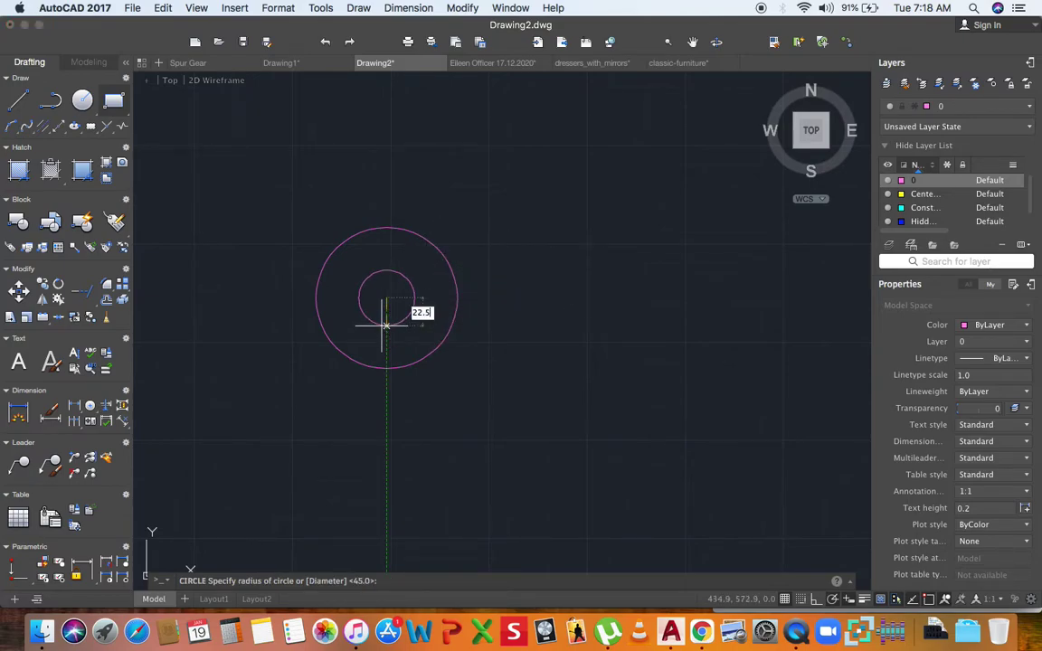
text(.5)
key(Return)
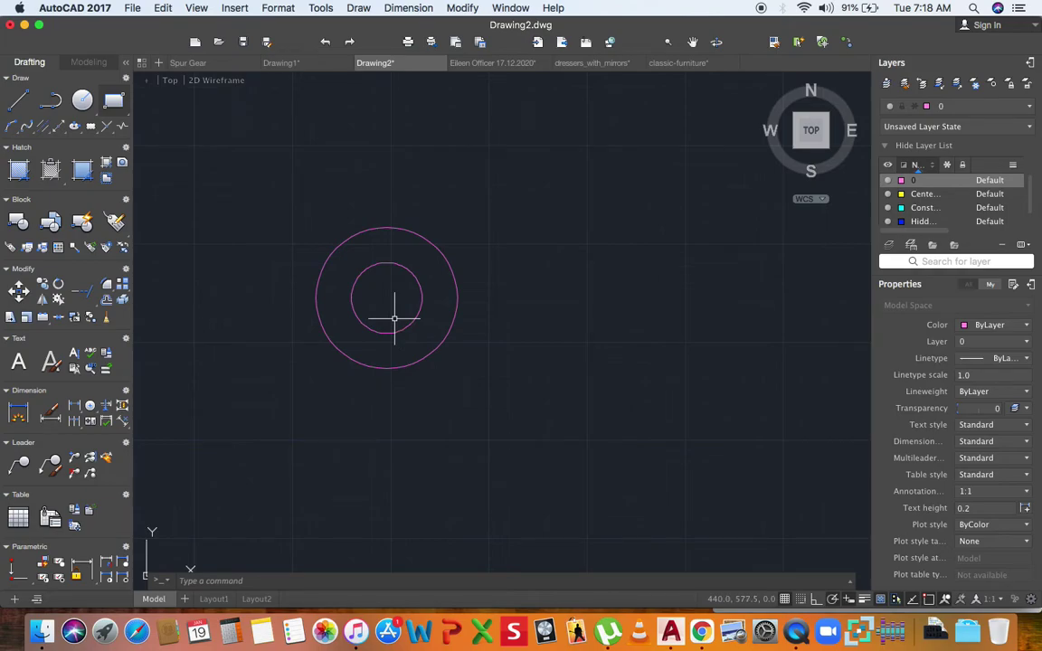
scroll(406, 304, down, 4)
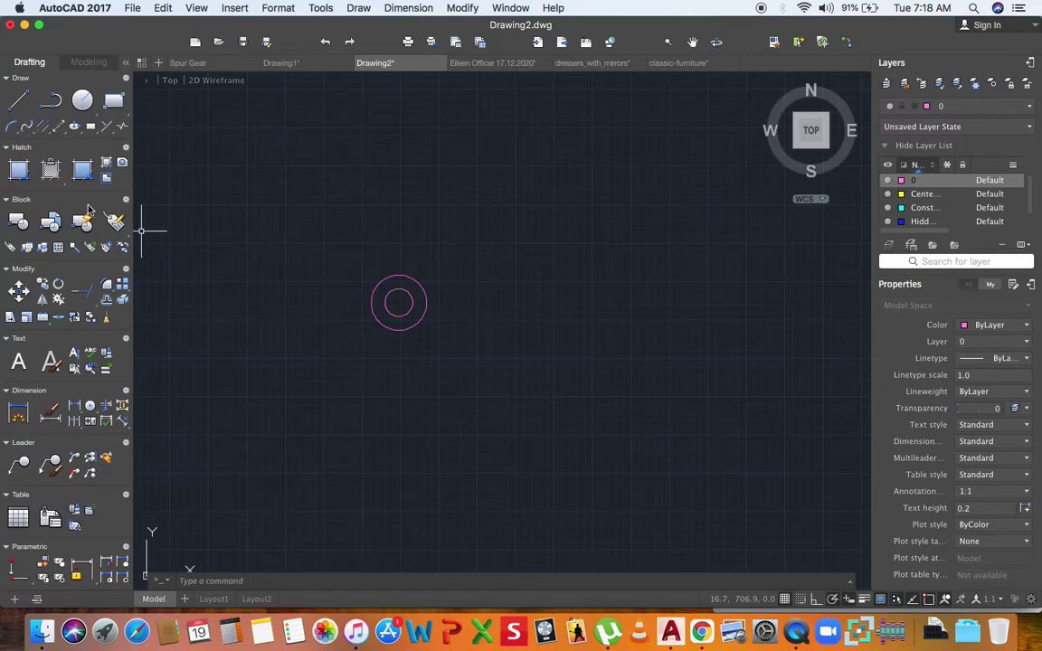
click(961, 109)
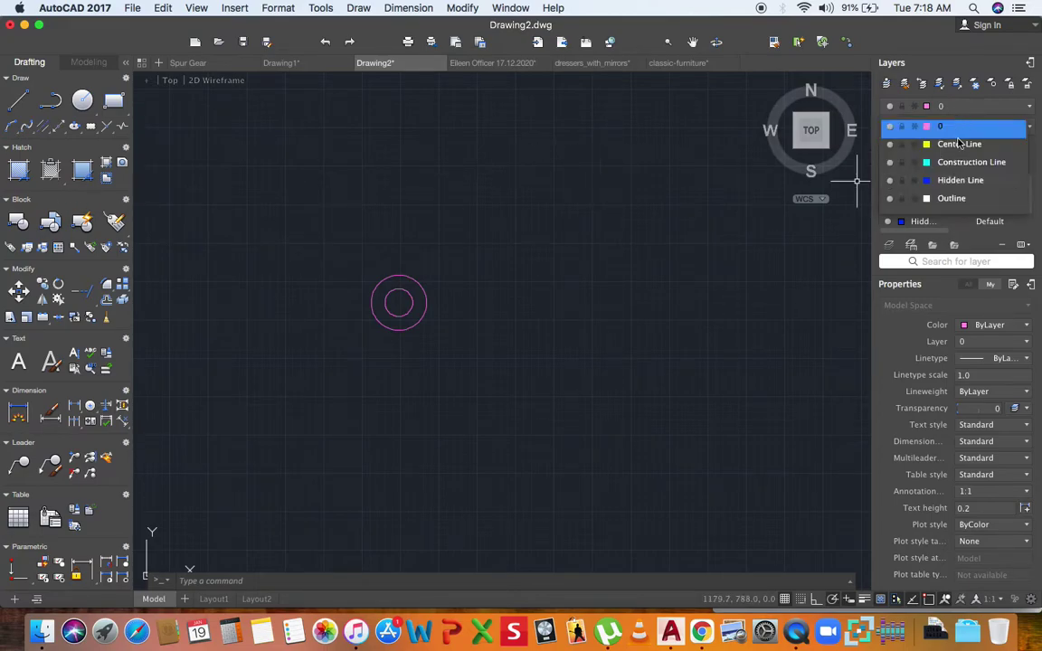
Step: Make Center Line current and draw a trial vertical line from the centre, then delete it
click(932, 144)
text(l)
key(Return)
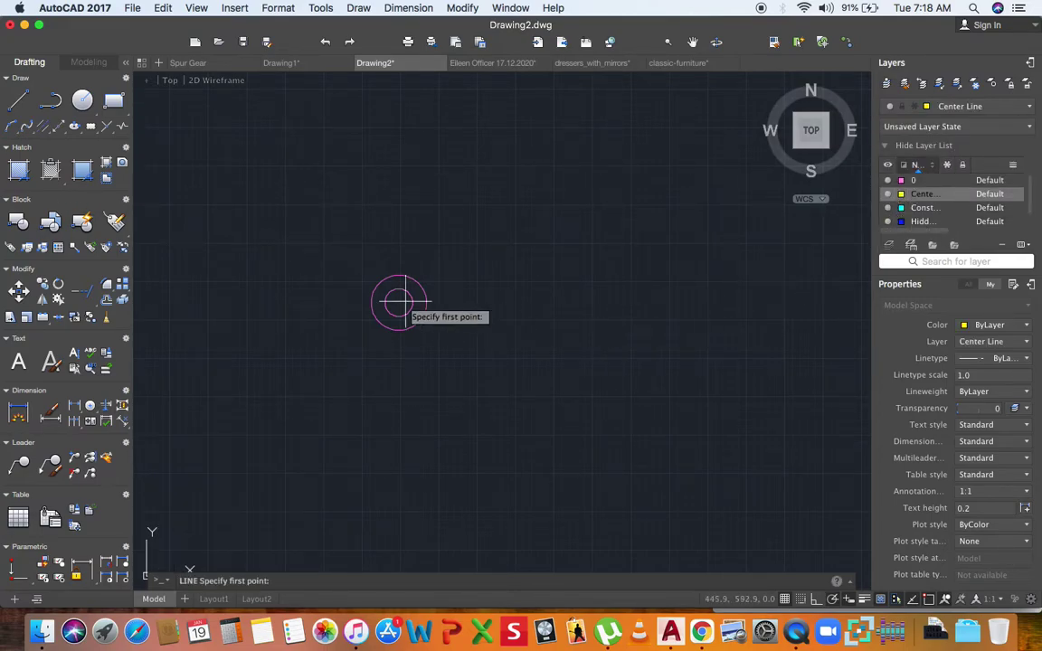
click(399, 303)
click(399, 473)
key(Return)
click(400, 367)
click(399, 303)
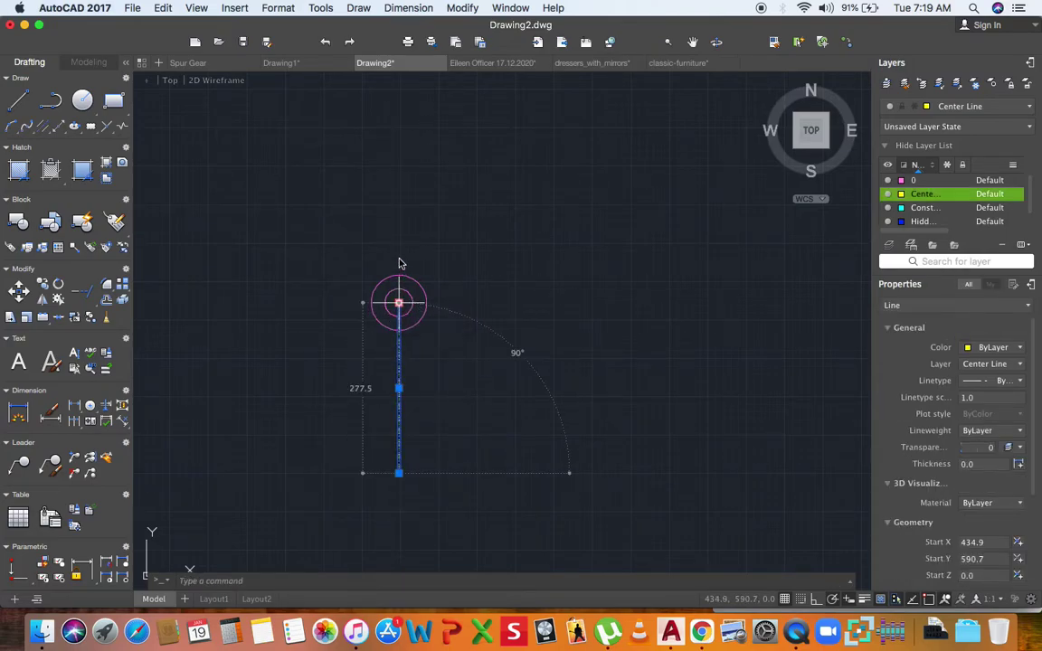
key(Escape)
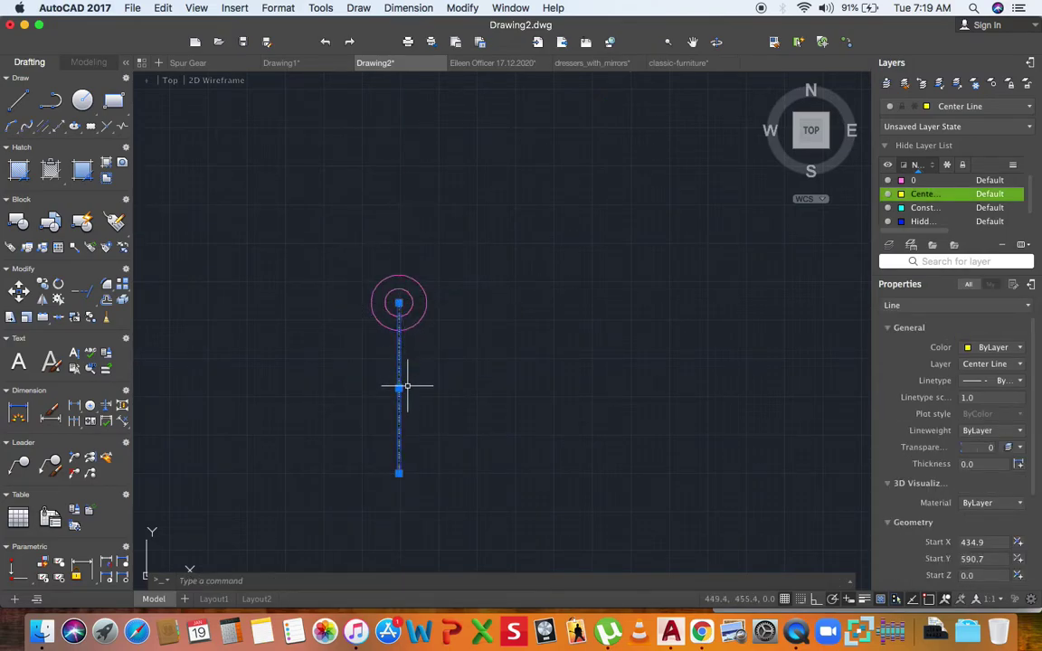
key(Delete)
Step: Draw a 178-long vertical centre line down from the circle centre
text(l)
key(Return)
click(399, 303)
text(178)
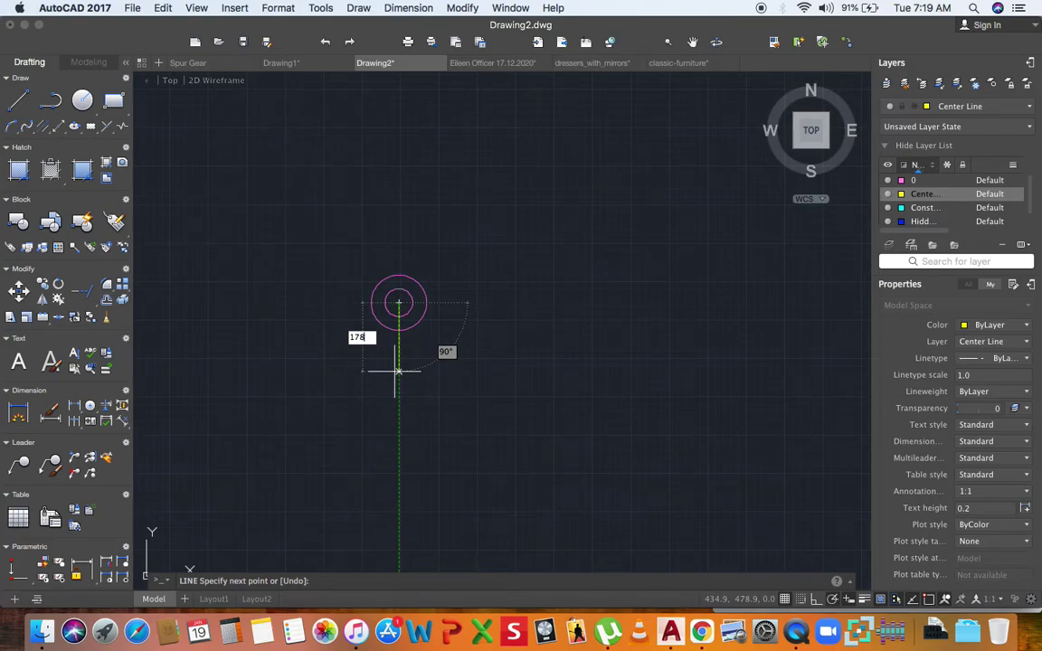
key(Return)
key(Return)
key(Return)
scroll(398, 299, up, 3)
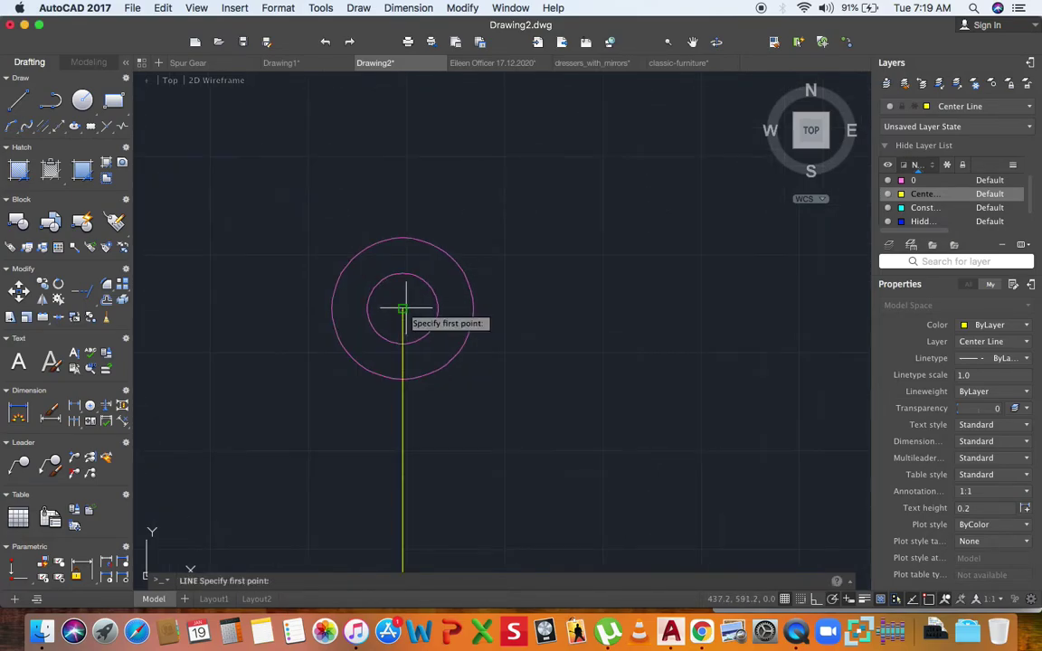
Step: Draw horizontal centre lines through the circles' centre and across the lower end
click(310, 308)
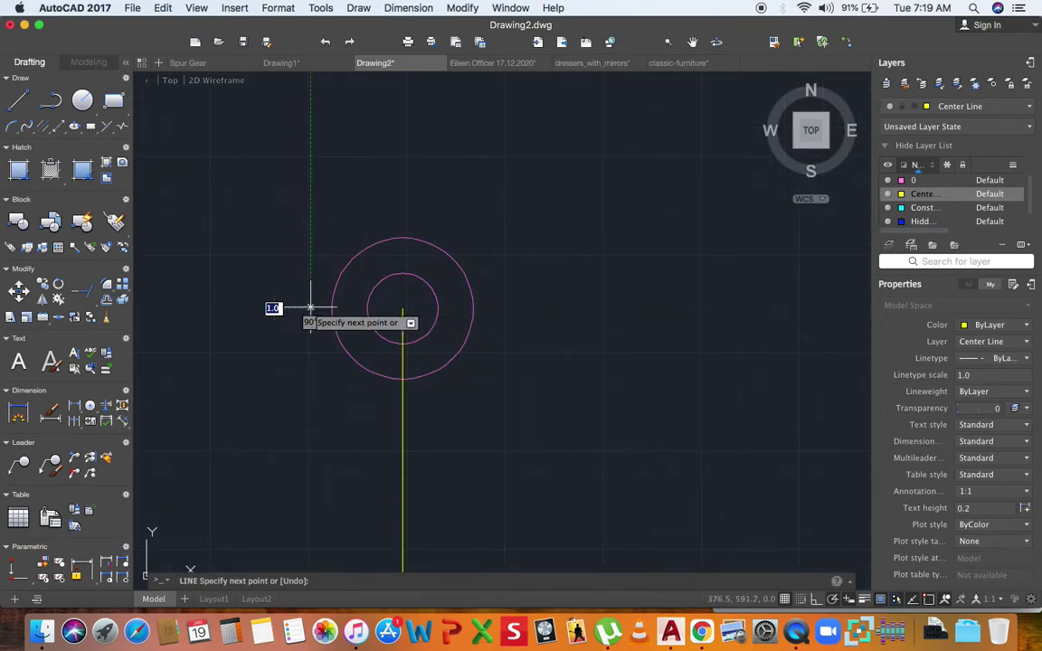
click(489, 309)
key(Return)
scroll(491, 212, down, 2)
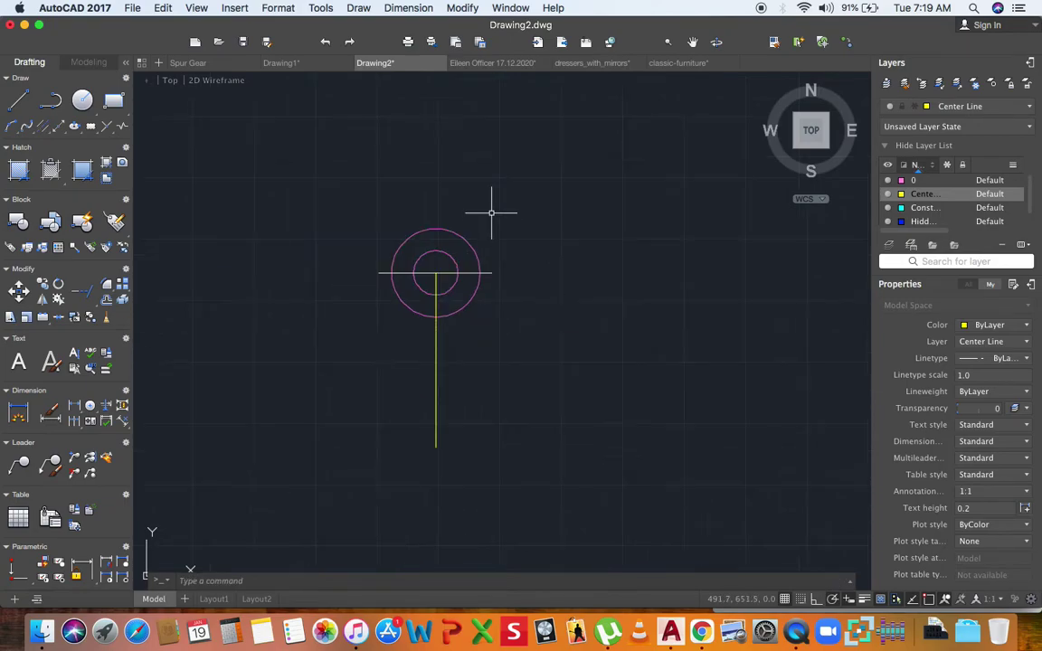
key(Return)
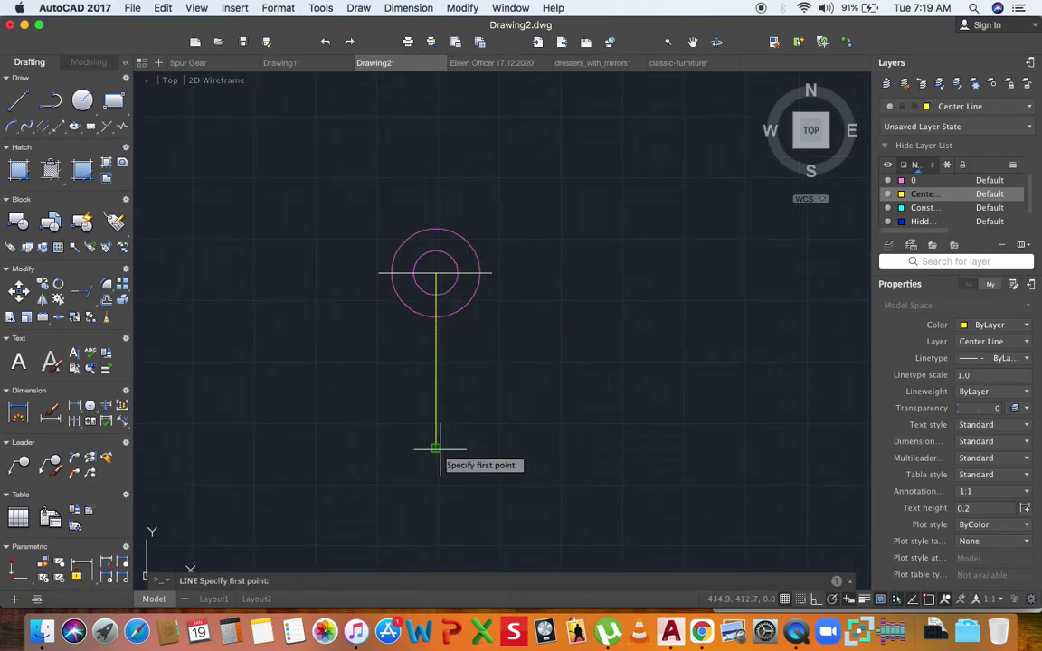
click(562, 447)
click(236, 447)
key(Return)
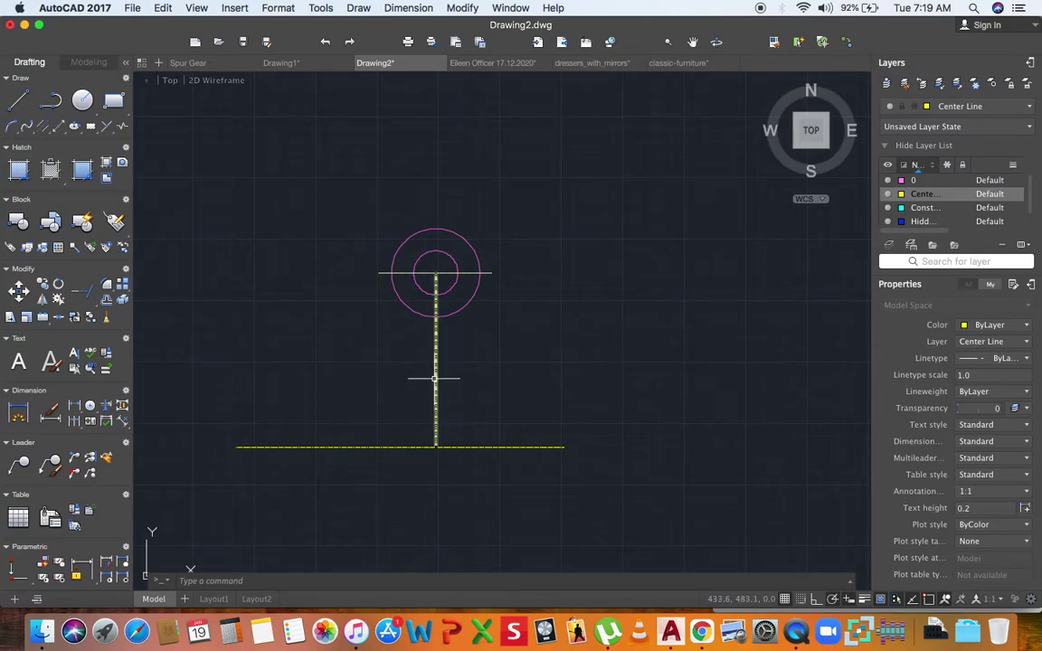
click(82, 101)
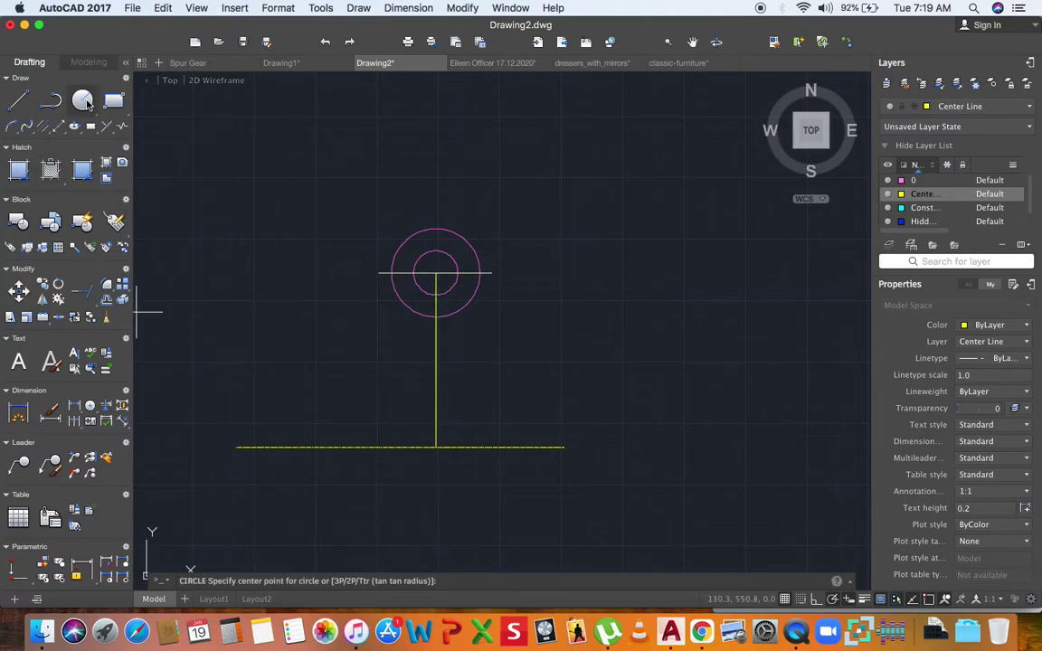
Step: Make layer 0 current and draw a radius-45 circle centred on the lower intersection
key(Escape)
click(959, 106)
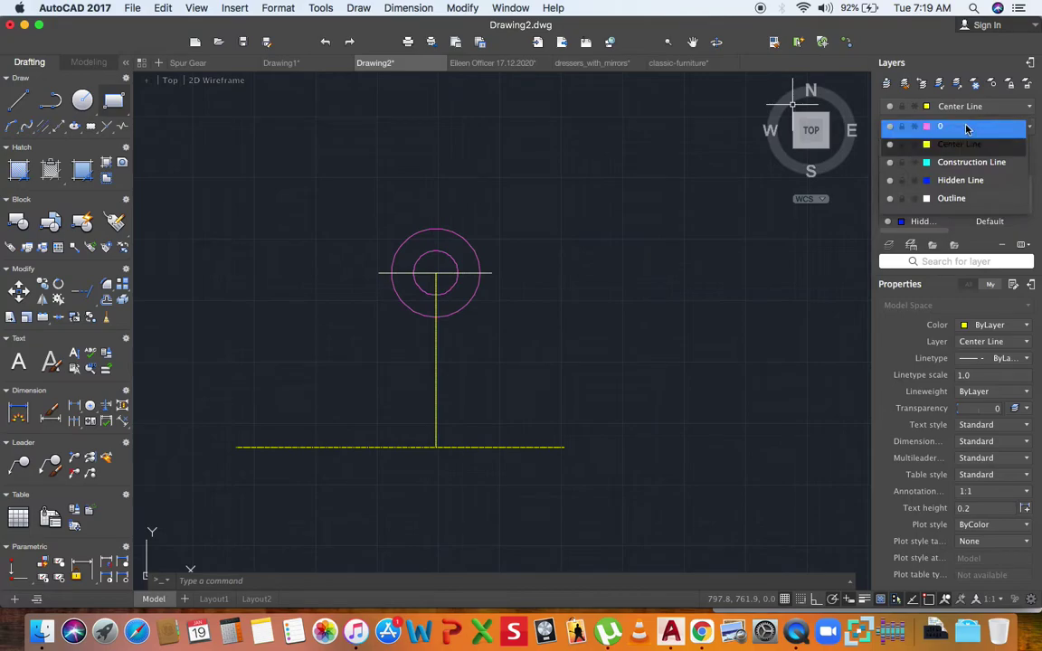
click(966, 129)
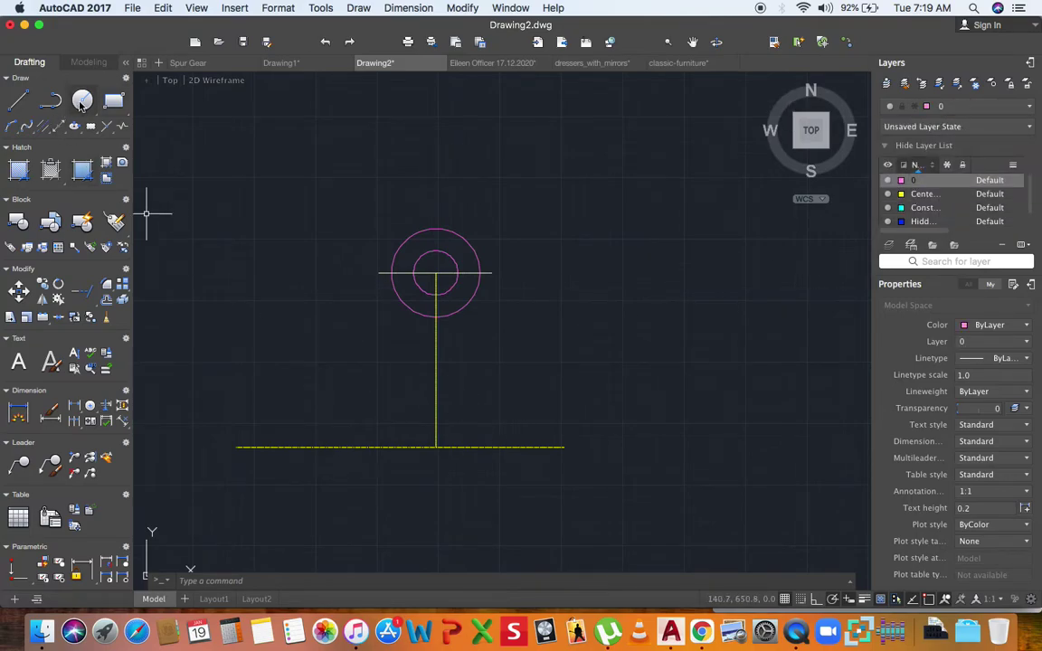
click(82, 101)
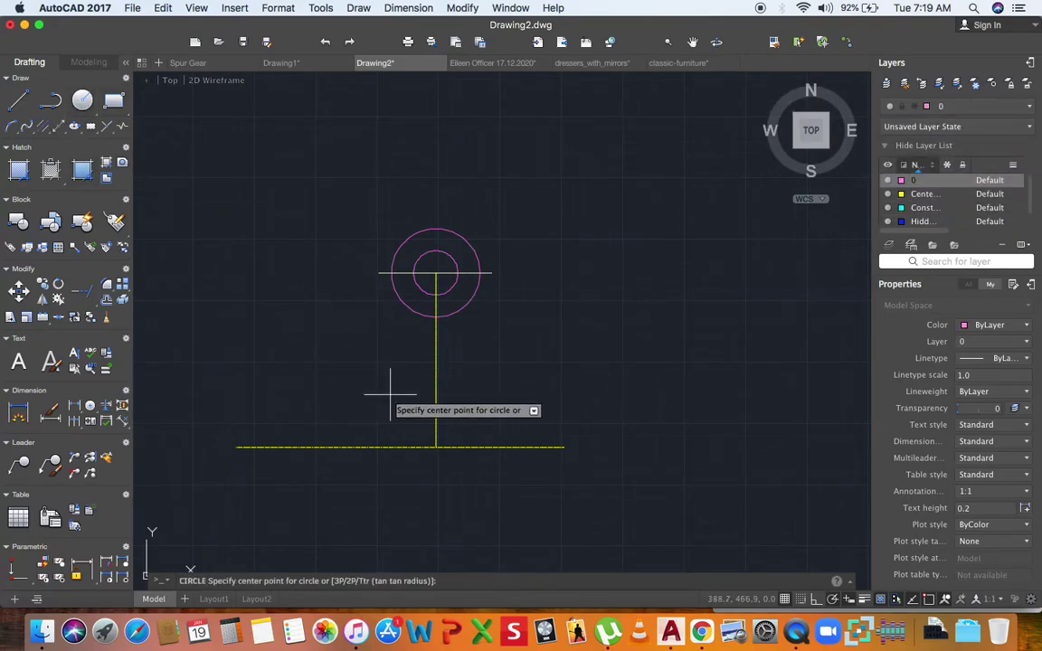
click(435, 448)
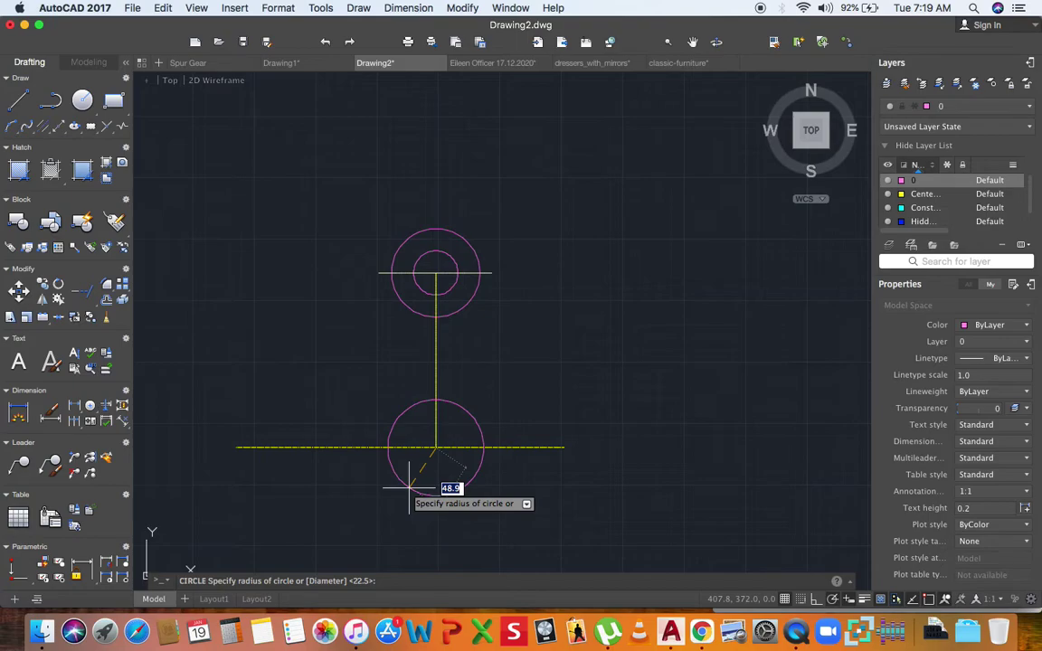
text(45)
key(Return)
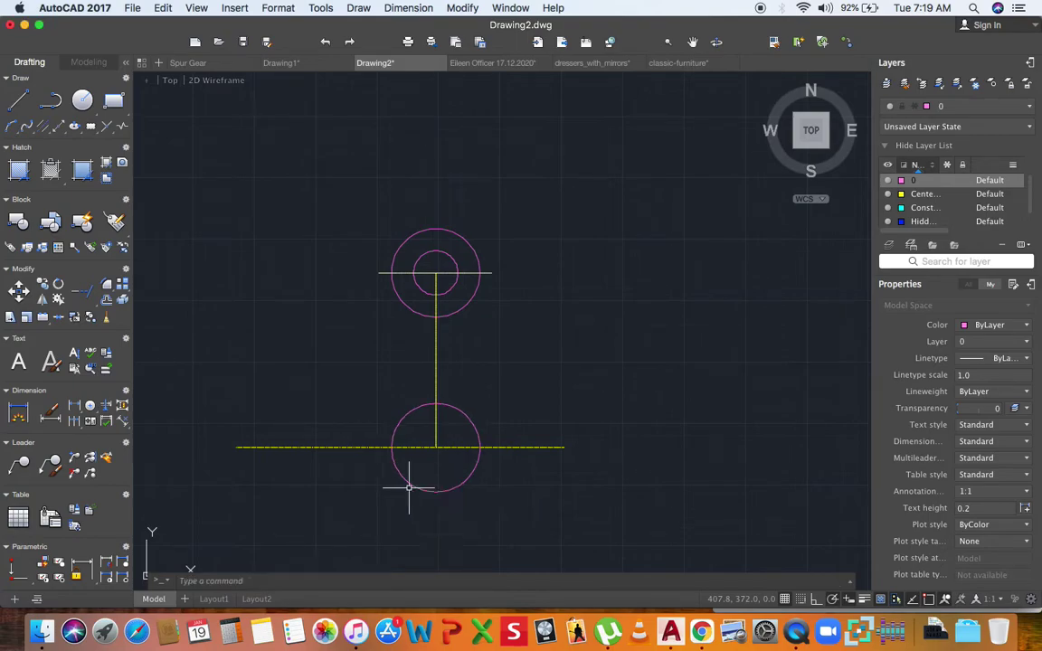
Step: On the Center Line layer, draw a vertical line starting 22.5 right of the endpoint
click(438, 447)
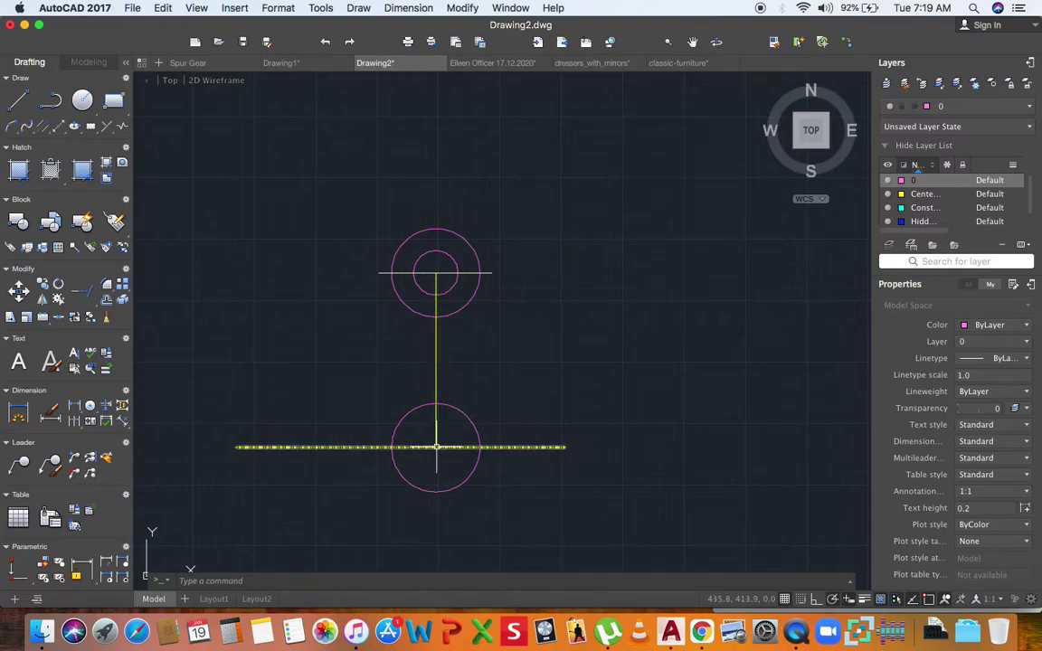
text(la)
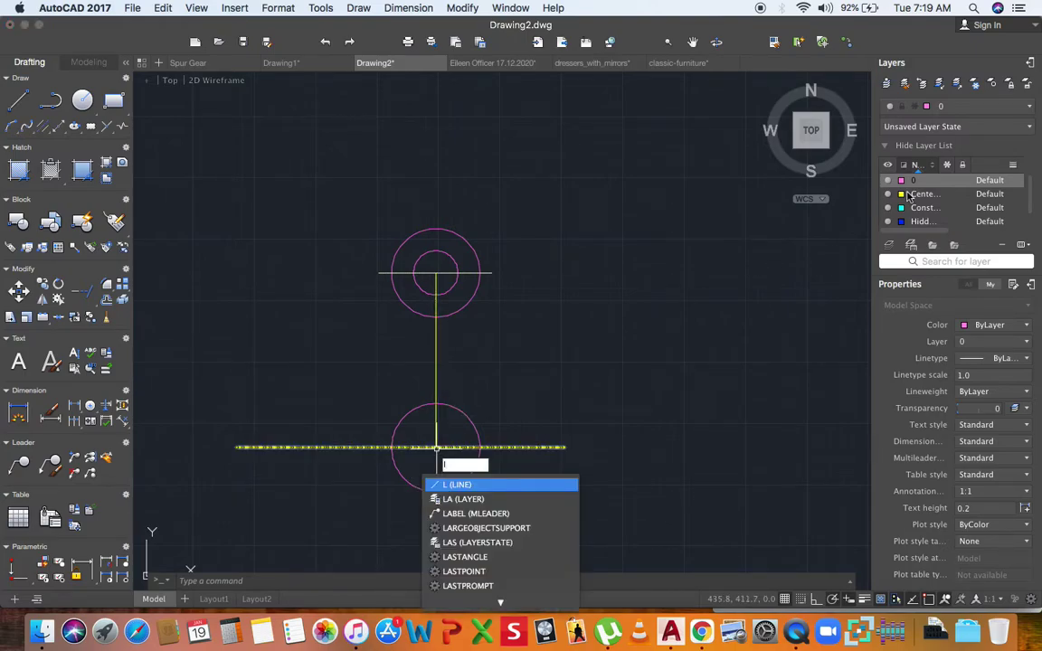
key(Escape)
click(959, 106)
click(932, 141)
text(l)
key(Return)
scroll(449, 467, up, 2)
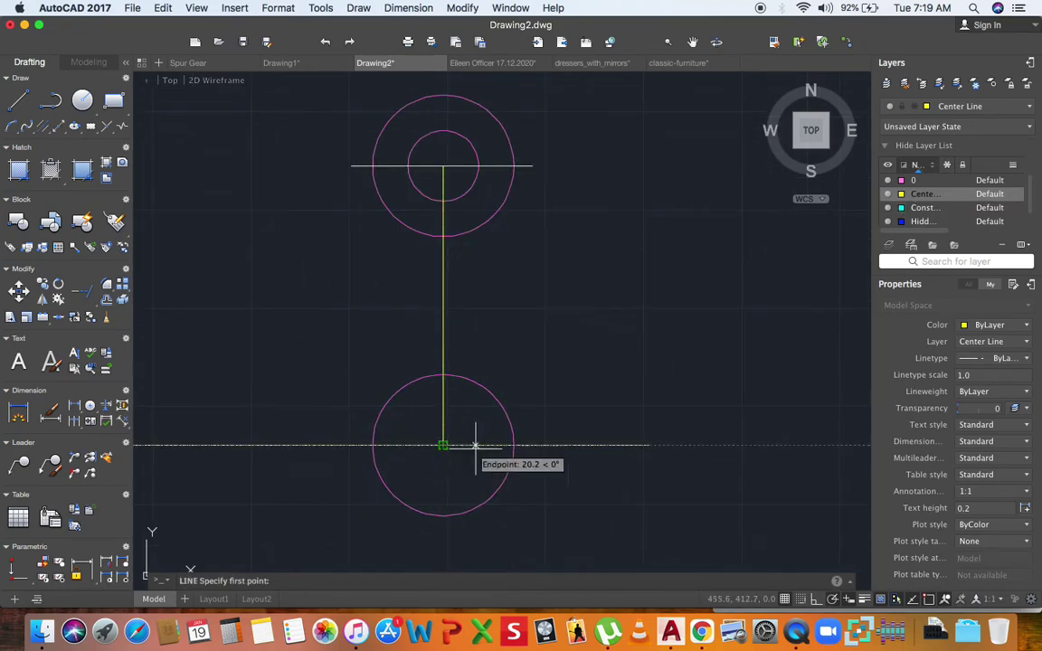
text(22)
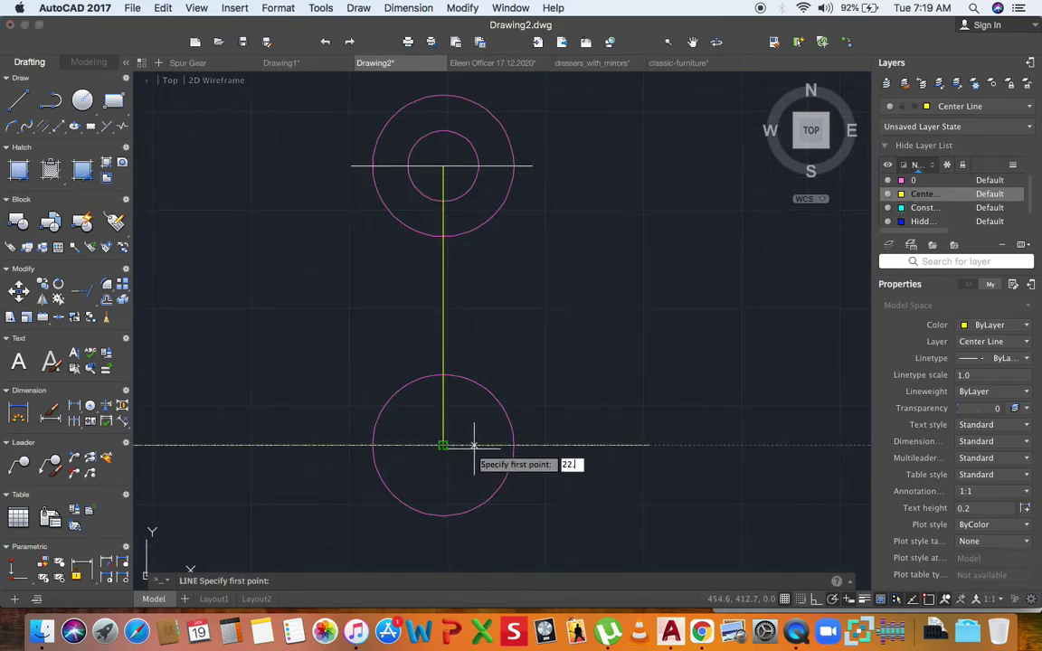
text(.5)
key(Return)
click(479, 341)
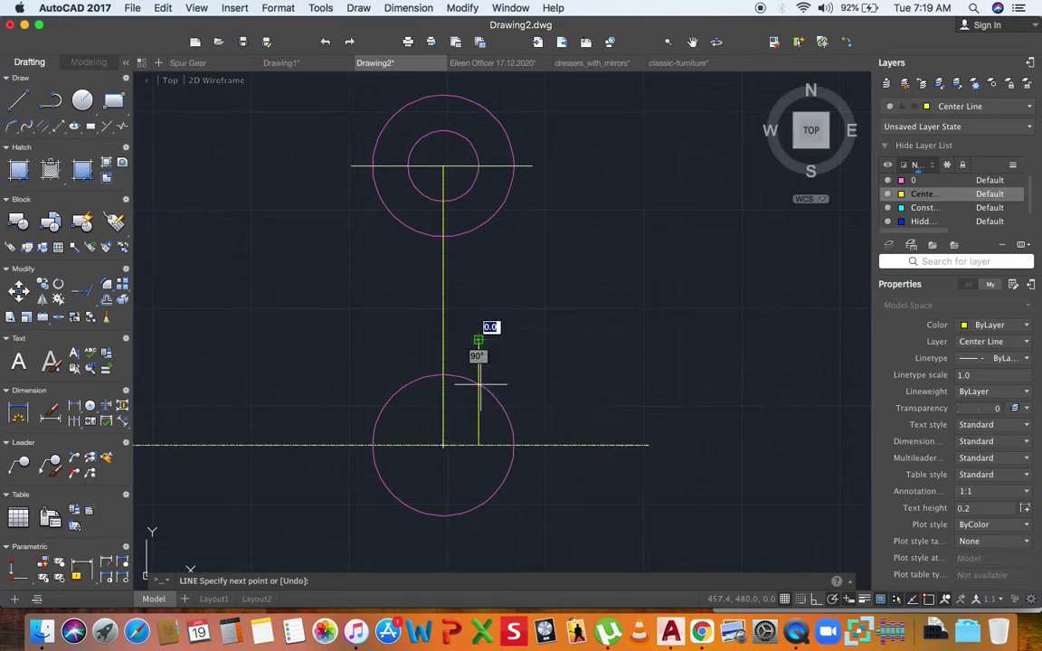
key(Return)
Step: Stretch the vertical line down to the circle's bottom and centre it on the horizontal line
click(474, 440)
click(479, 444)
click(479, 518)
click(479, 428)
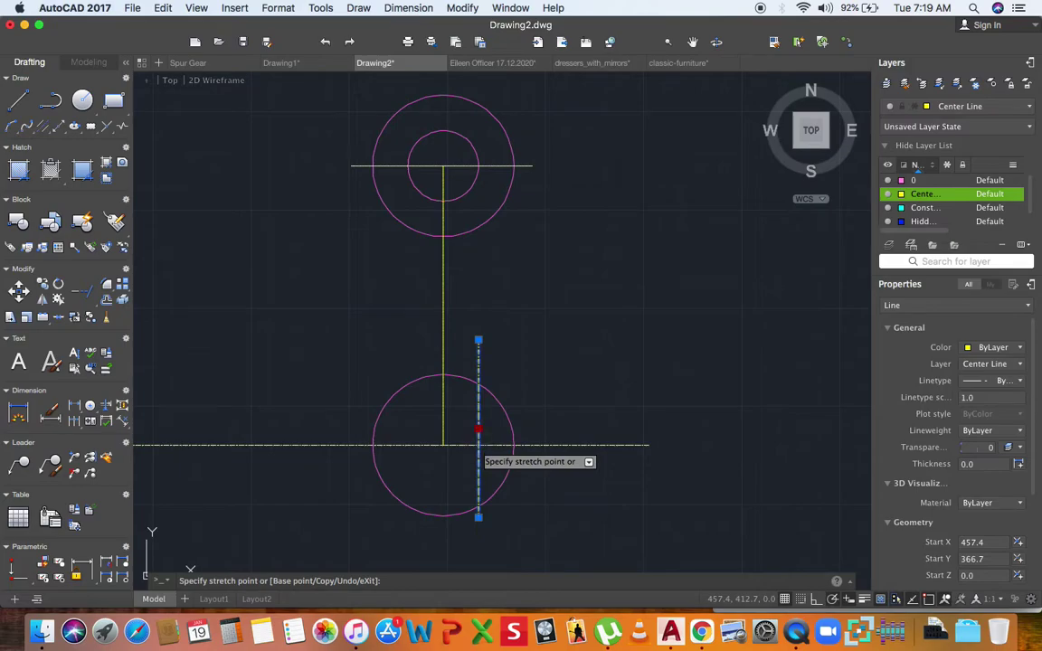
click(486, 444)
key(Escape)
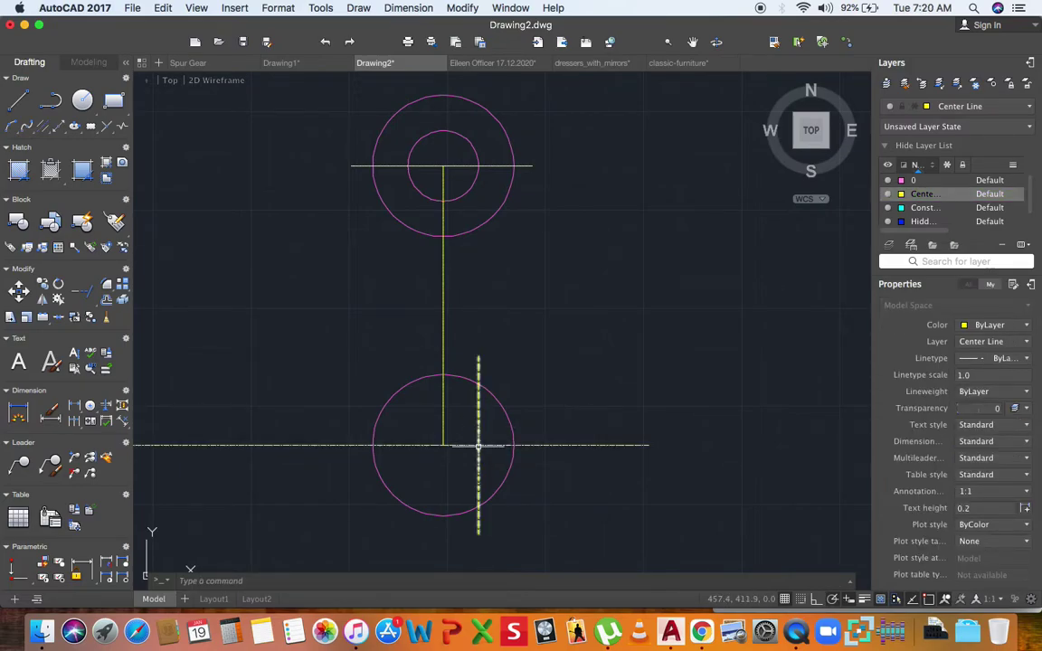
click(83, 100)
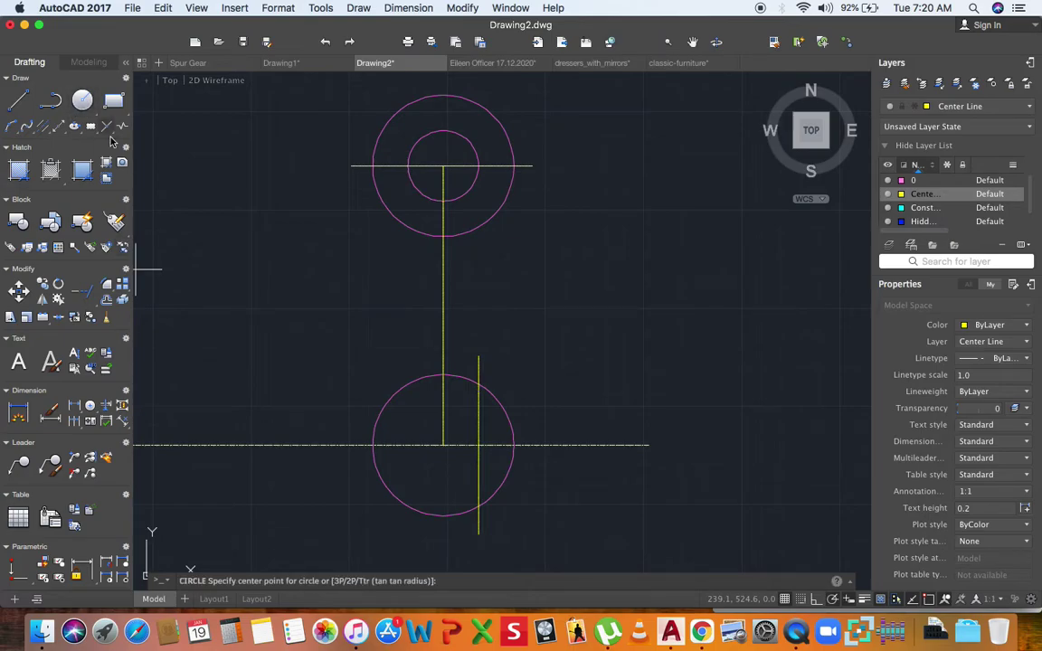
Step: Draw a radius-90 circle centred where the offset vertical line crosses the horizontal centre line
click(479, 445)
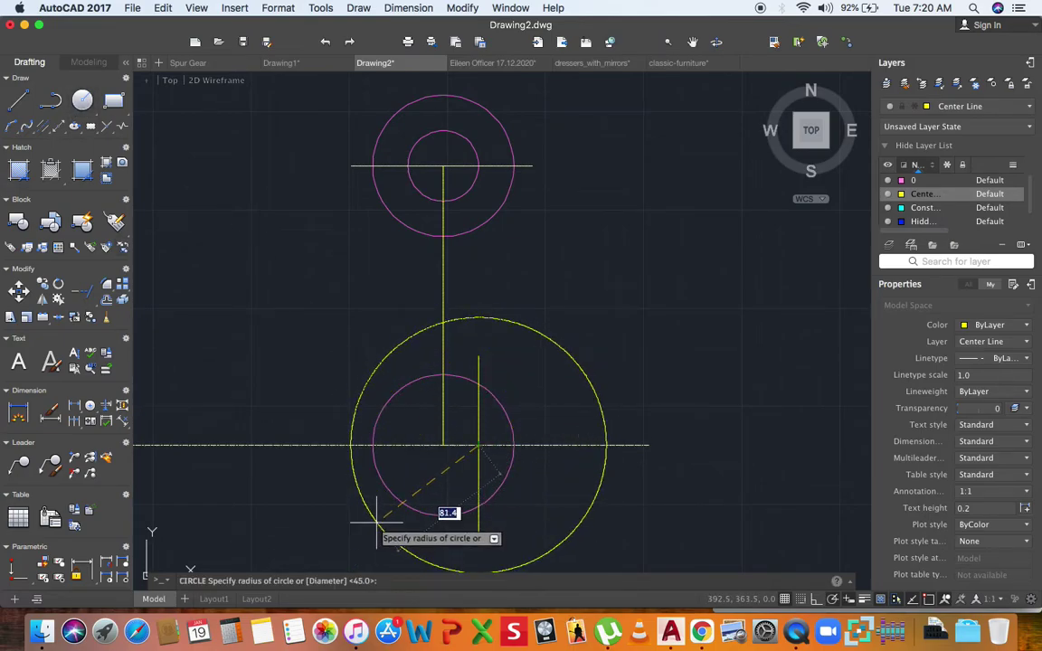
scroll(377, 522, down, 2)
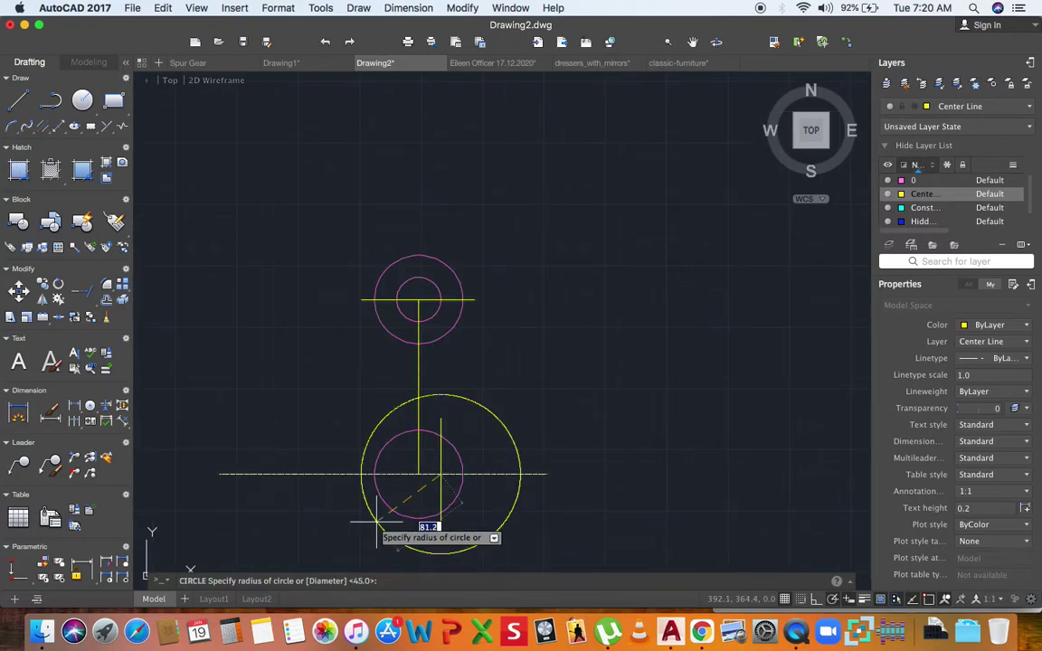
text(90)
key(Return)
Step: Move the new radius-90 circle onto layer 0
click(484, 398)
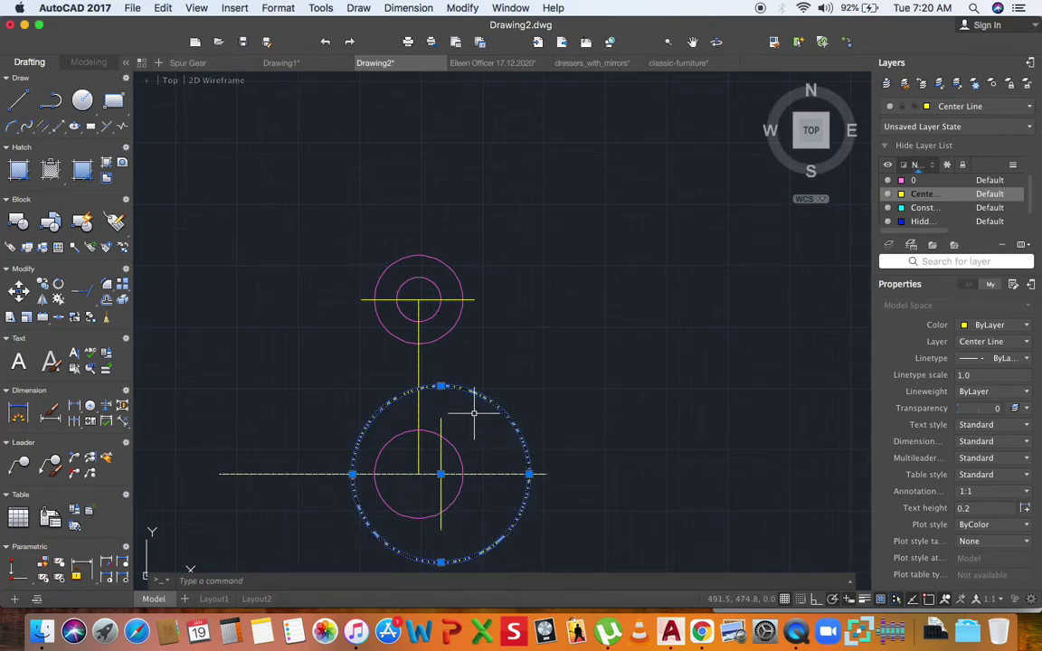
click(979, 109)
click(968, 128)
key(Escape)
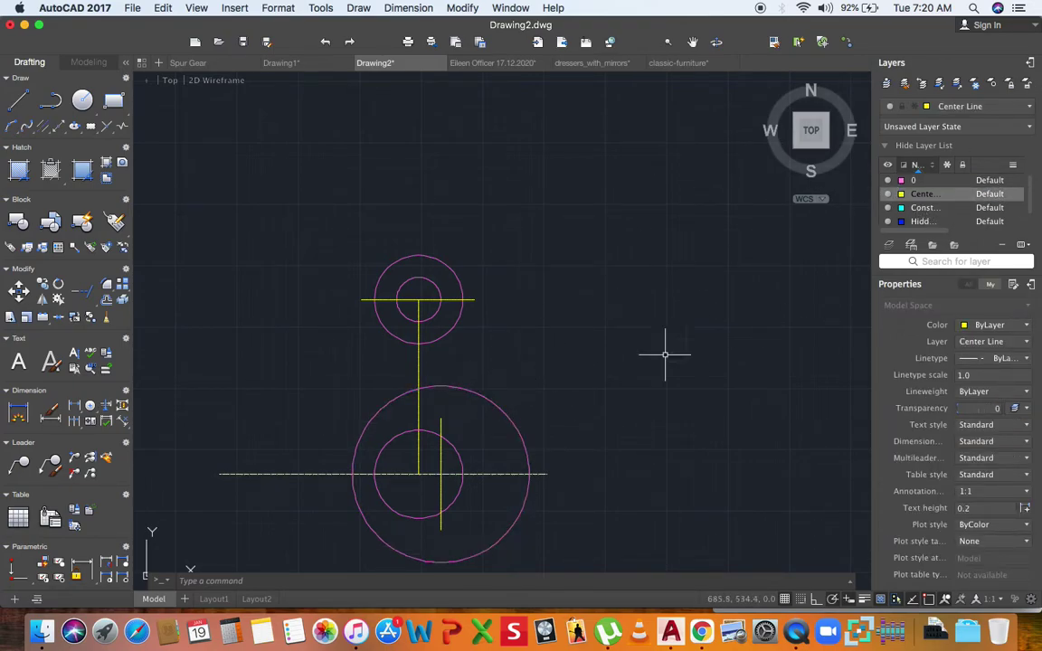
scroll(398, 497, up, 2)
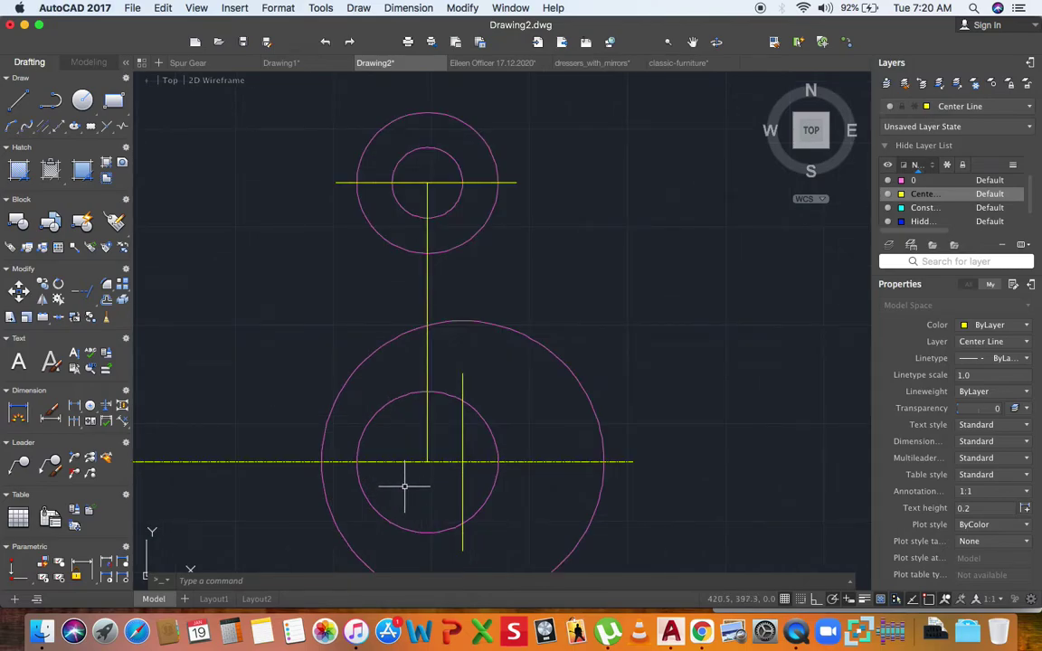
scroll(428, 326, down, 2)
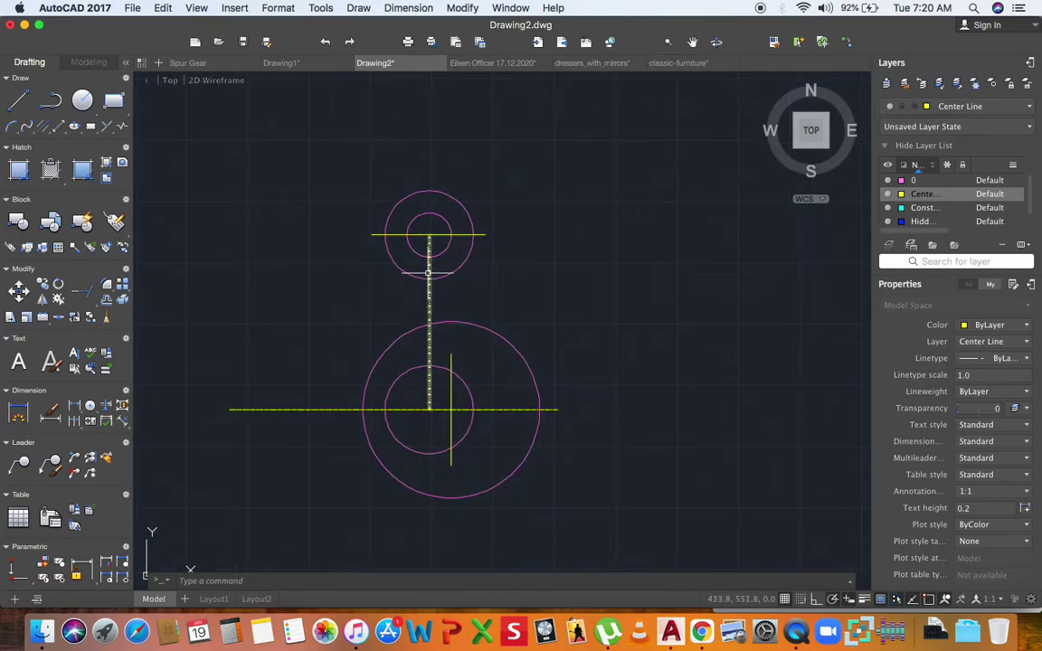
Step: Trim away the upper-left arcs of the radius-45 and radius-90 circles
scroll(457, 316, up, 2)
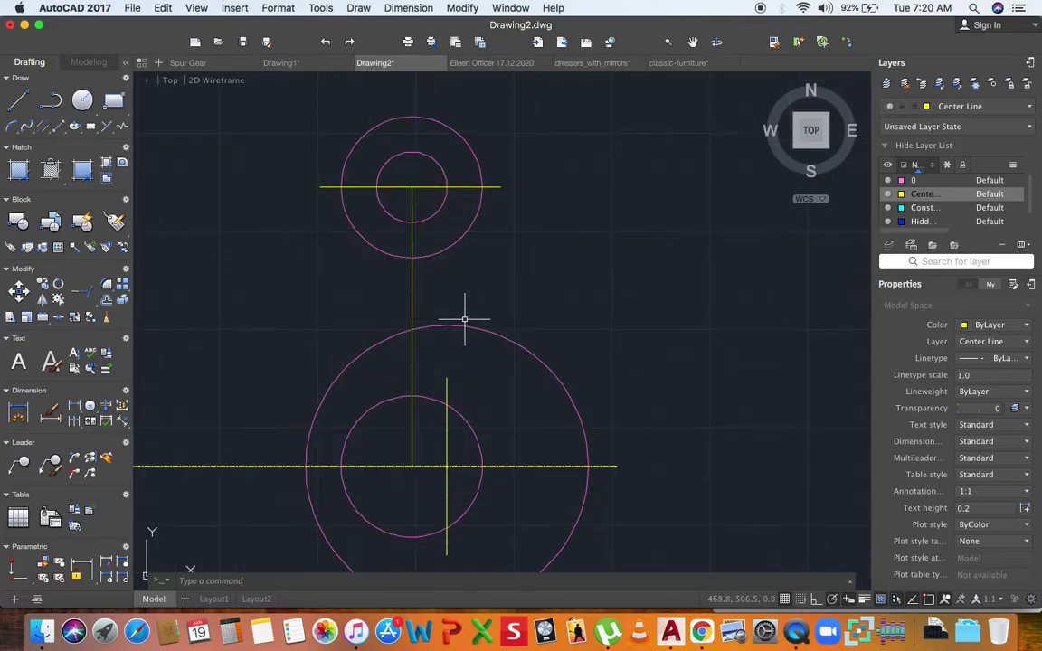
scroll(481, 331, down, 2)
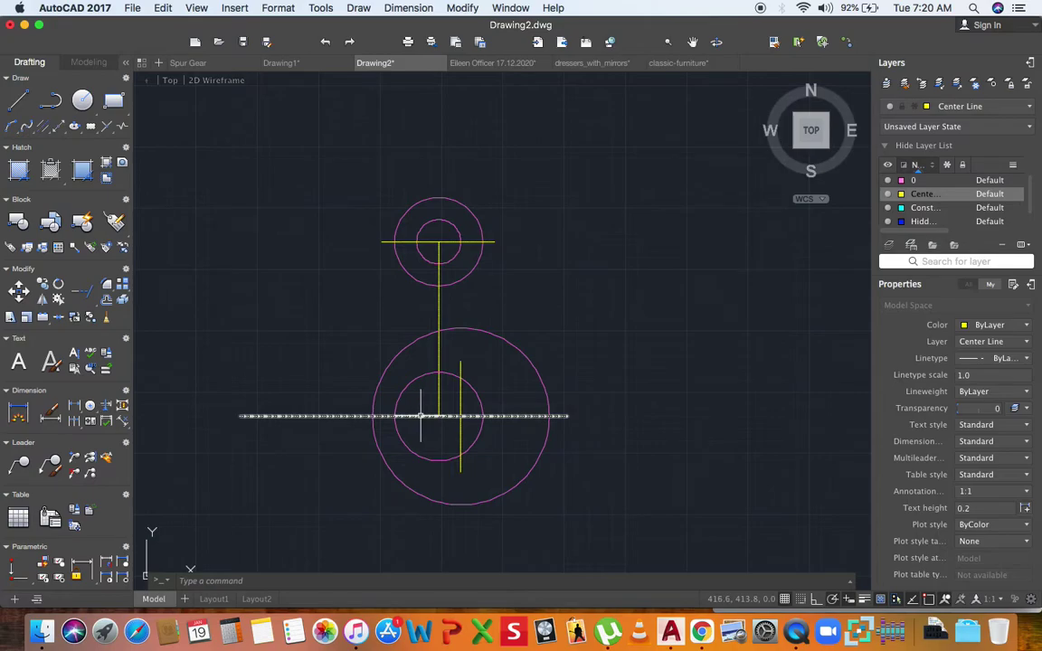
scroll(312, 432, up, 2)
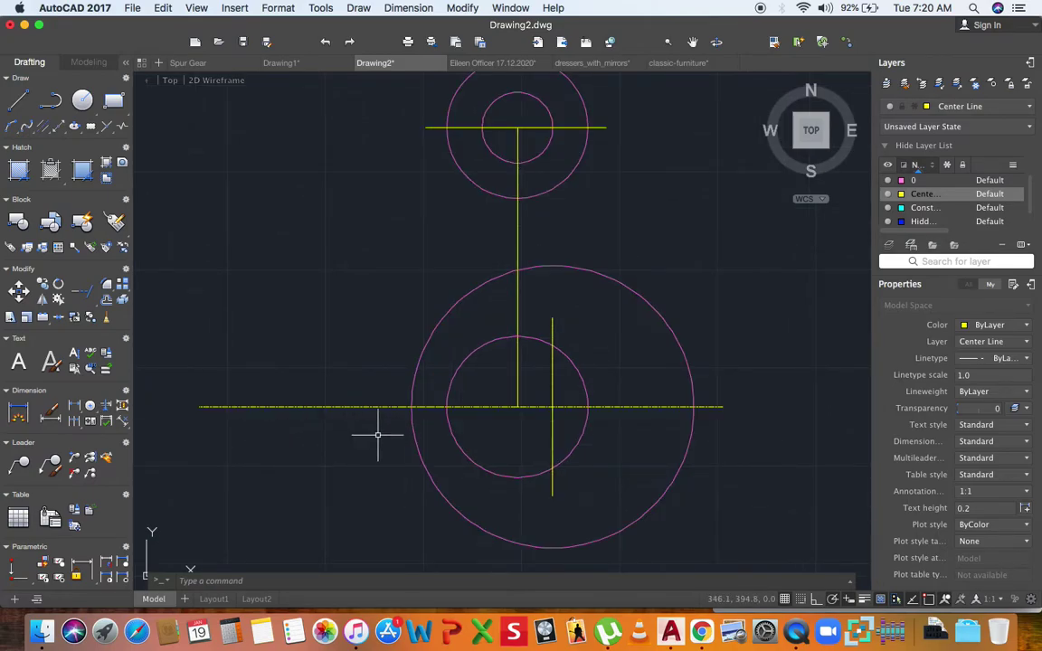
text(tr)
key(Return)
key(Return)
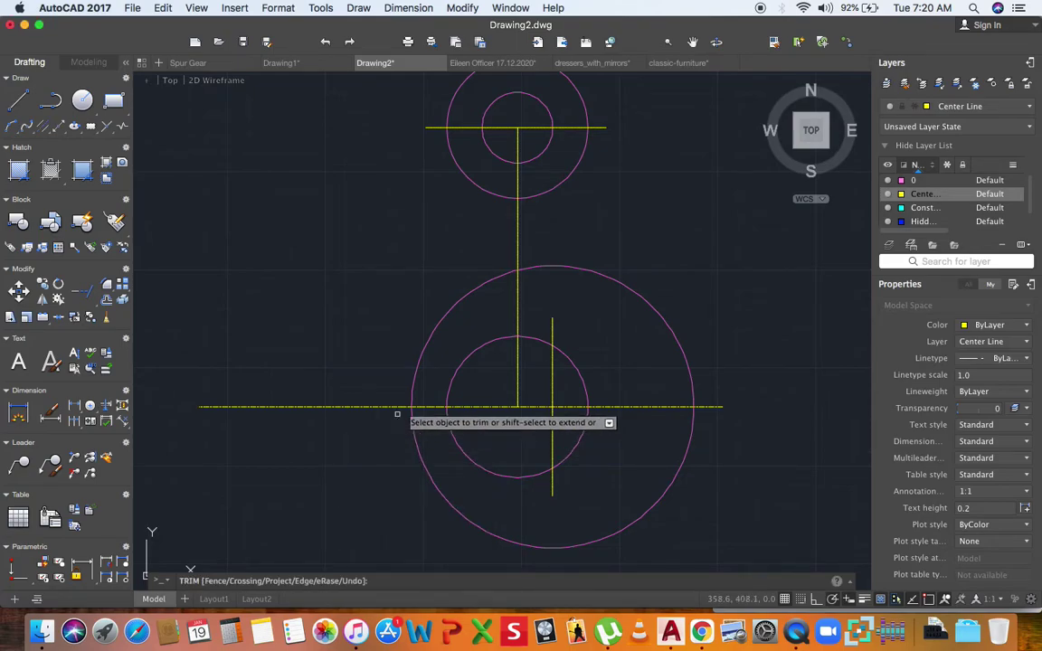
click(469, 360)
click(429, 331)
key(Escape)
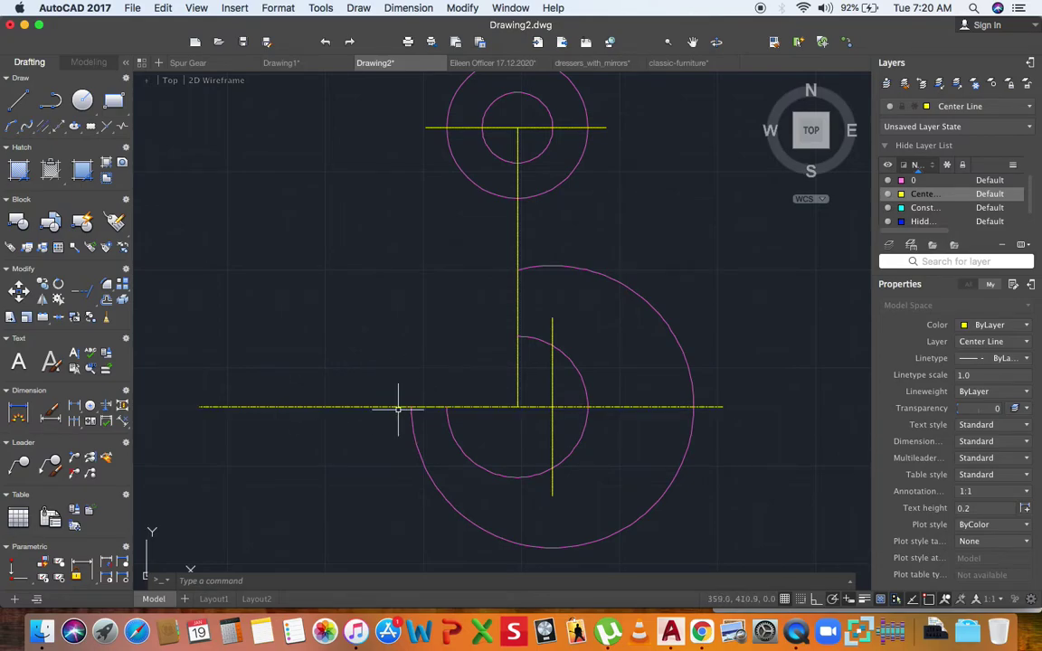
text(l)
key(Return)
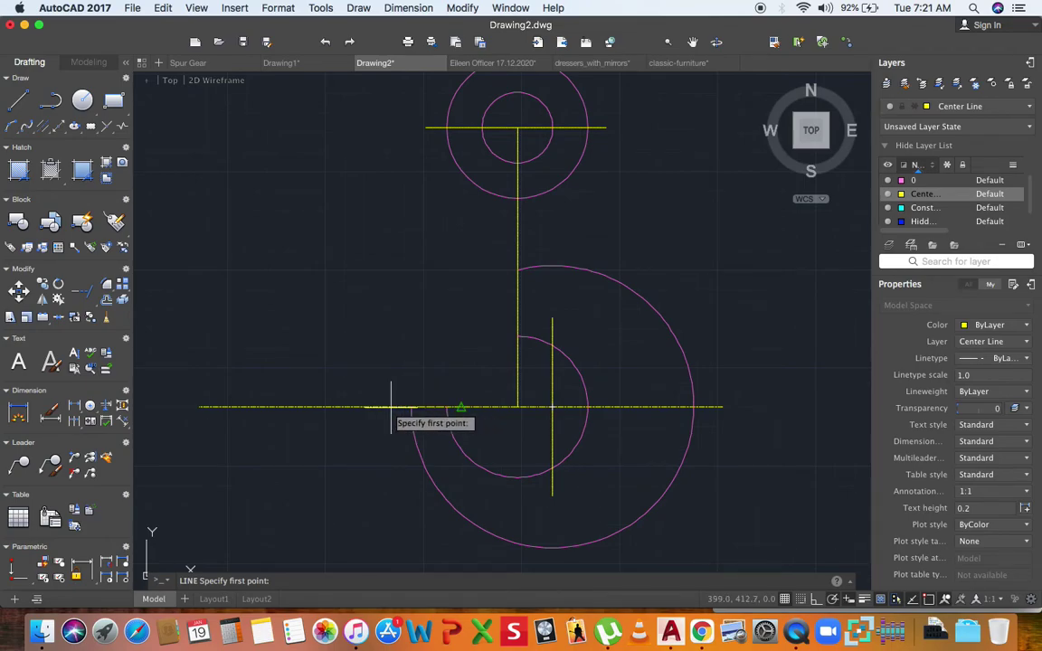
Step: Draw a short vertical tick 4 along the centre line, centred on it
text(4)
key(Return)
click(342, 362)
key(Return)
click(341, 384)
click(340, 385)
click(340, 406)
key(Escape)
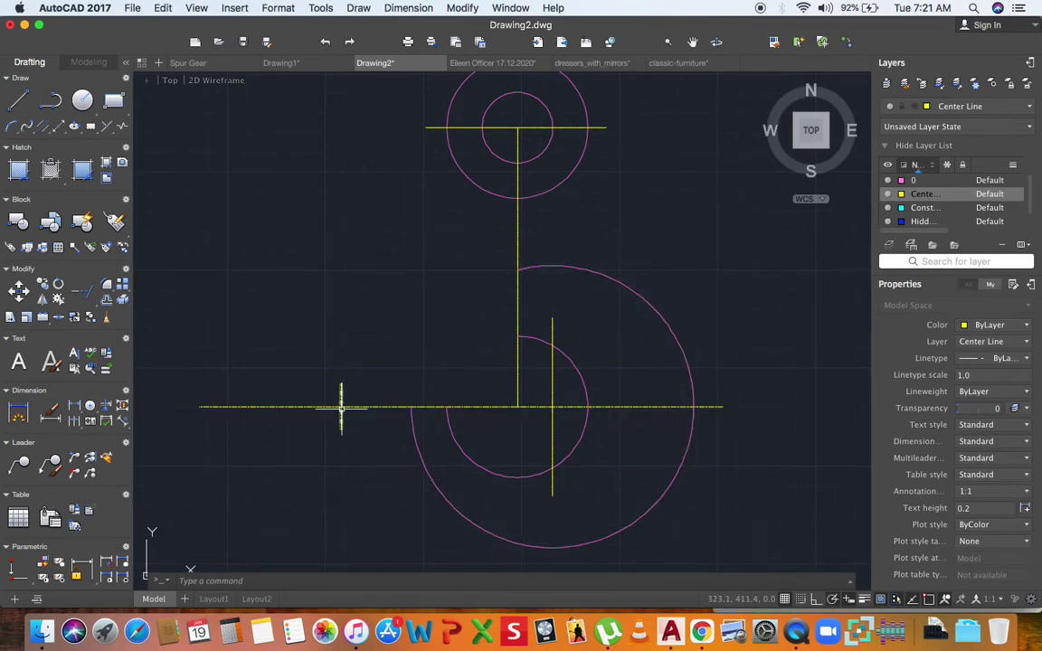
Step: Draw a second short vertical tick on the centre line and centre it there
text(l)
key(Return)
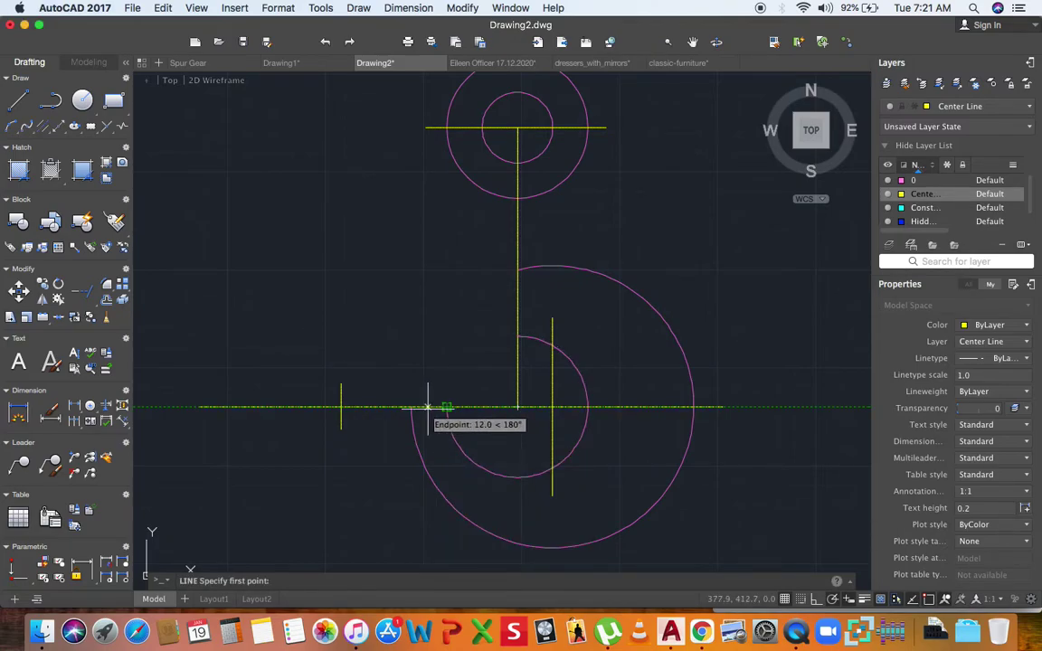
click(376, 407)
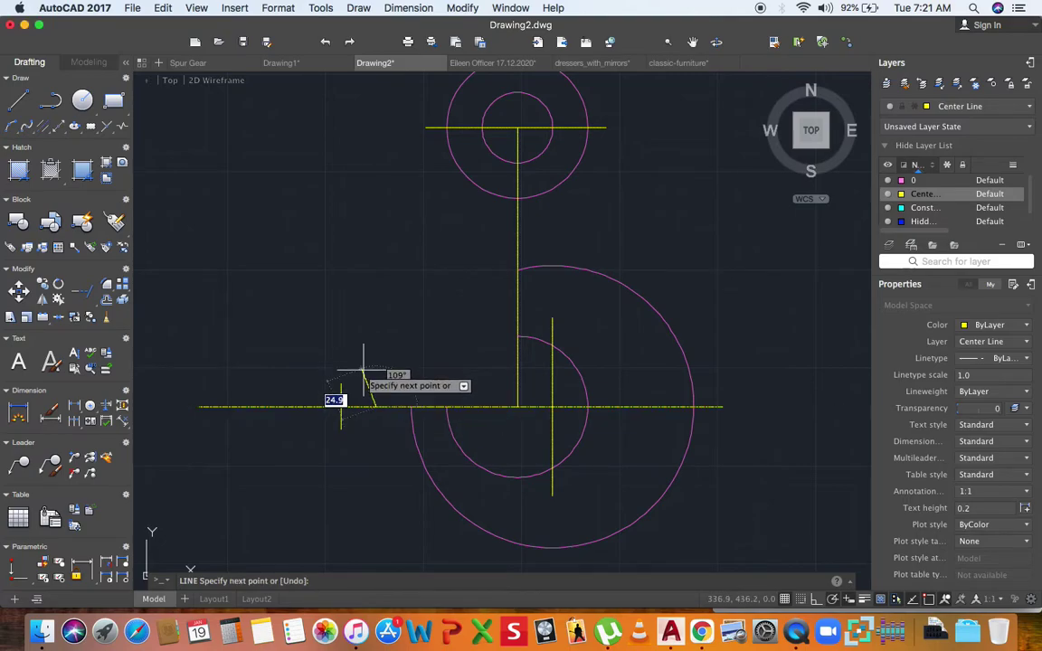
click(376, 366)
key(Escape)
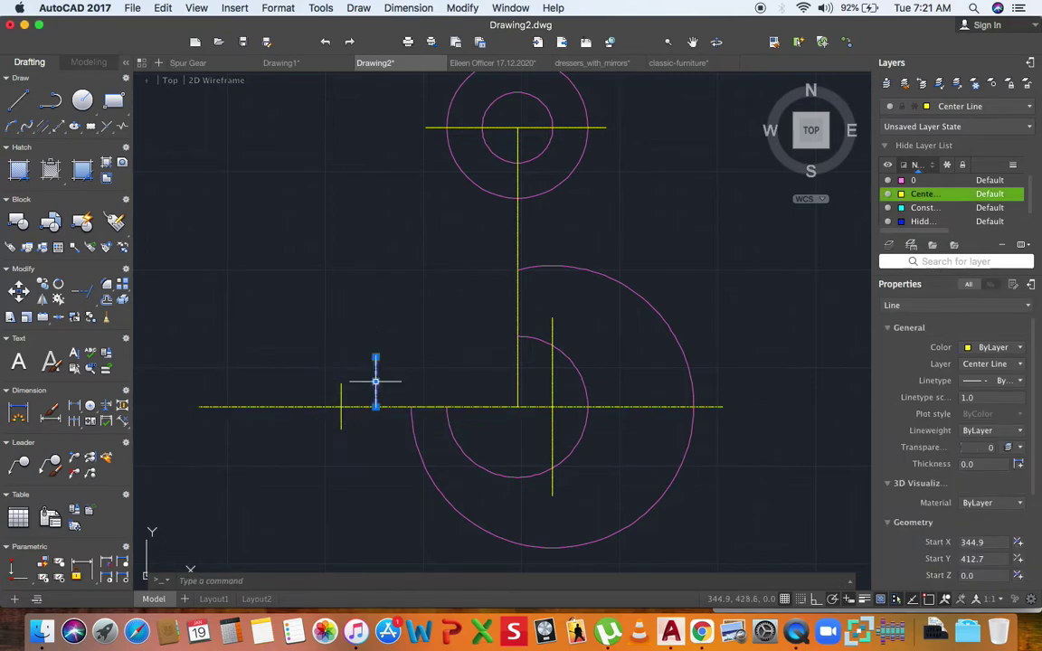
click(376, 372)
click(376, 382)
click(376, 407)
key(Escape)
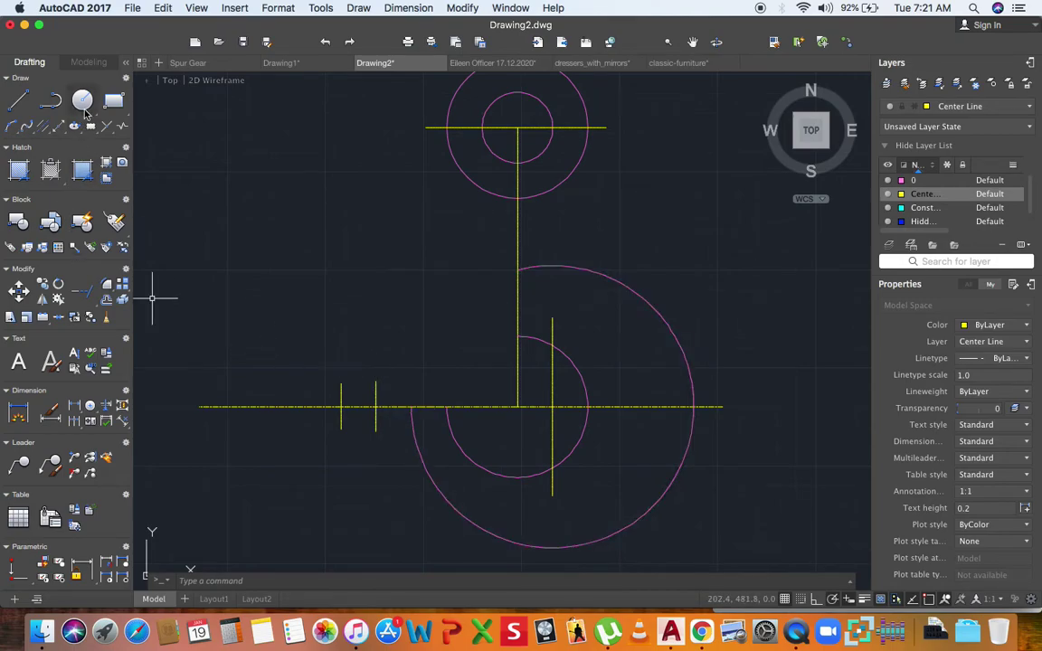
Step: Make layer 0 current and draw a radius-45 circle centred on the right tick
click(84, 104)
click(375, 407)
key(Escape)
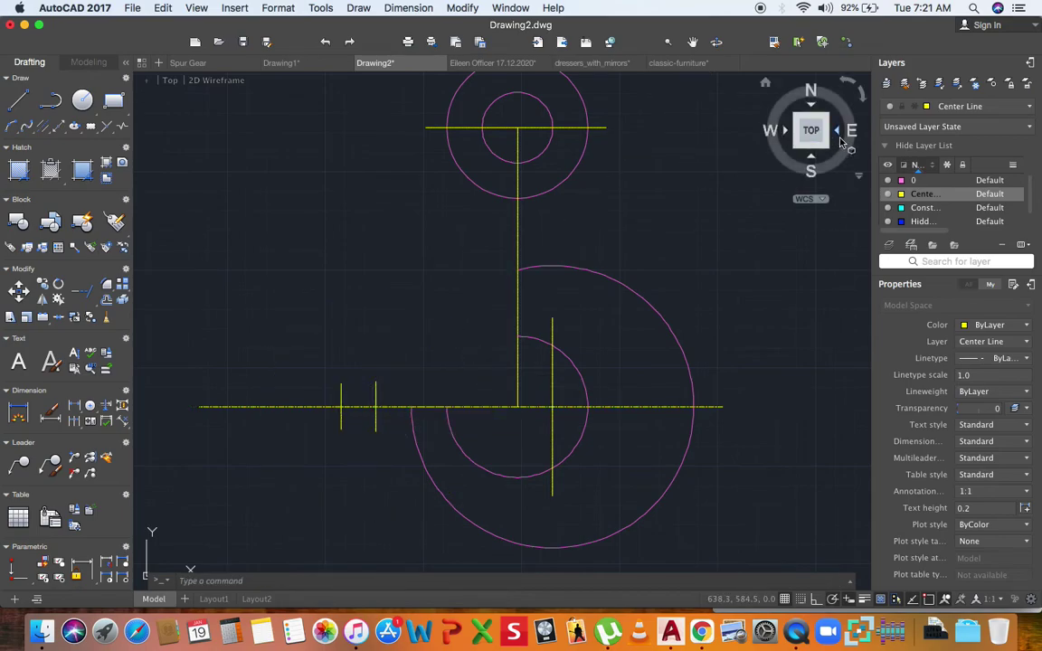
click(961, 108)
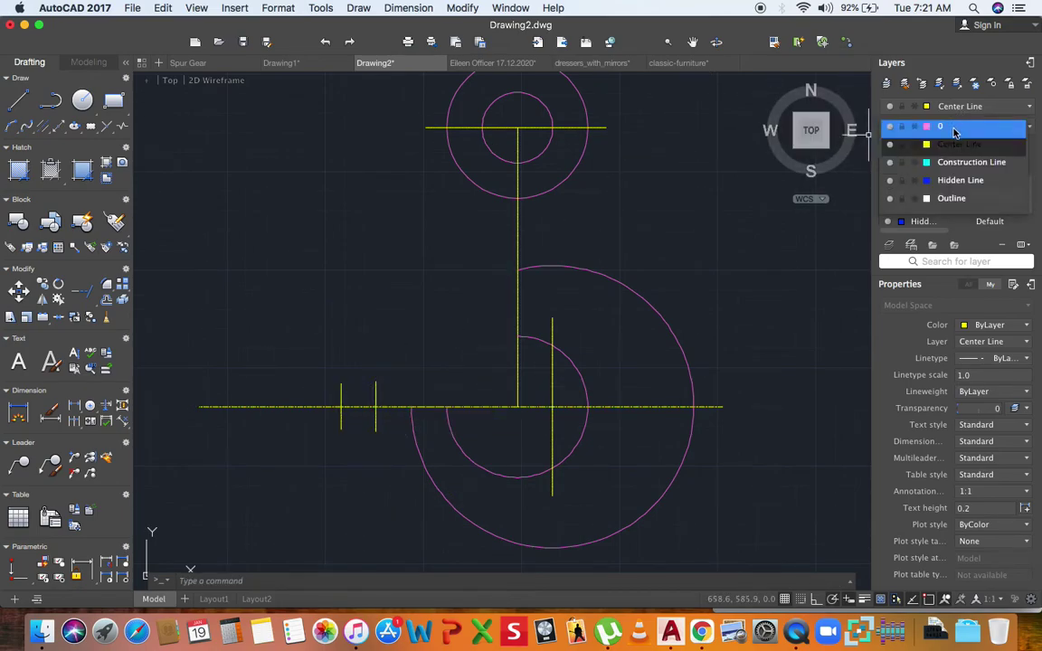
click(955, 133)
key(Return)
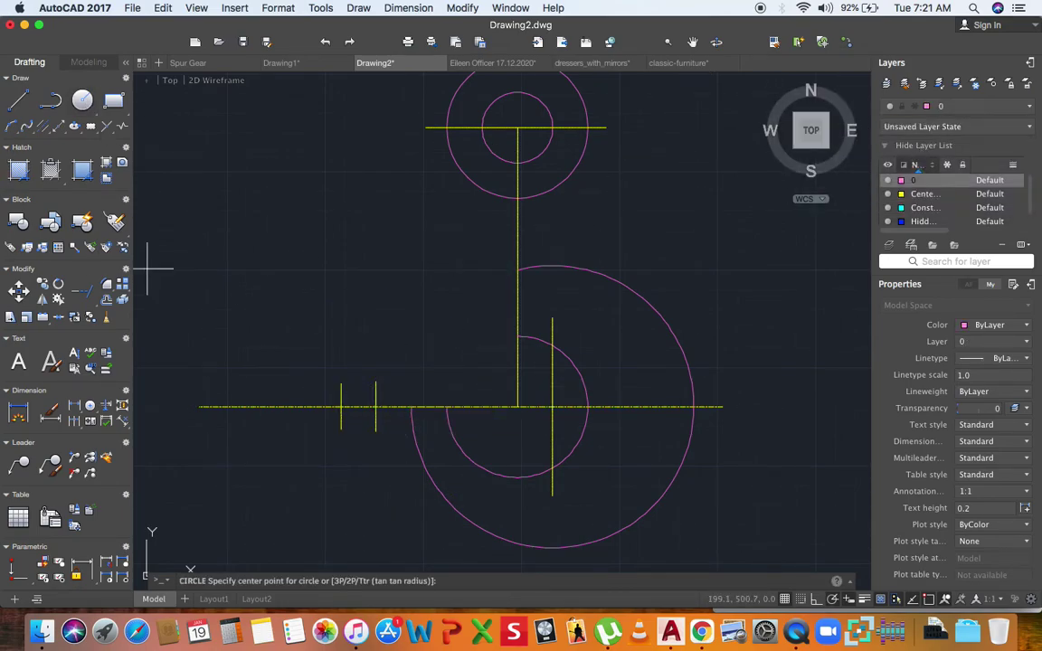
click(376, 407)
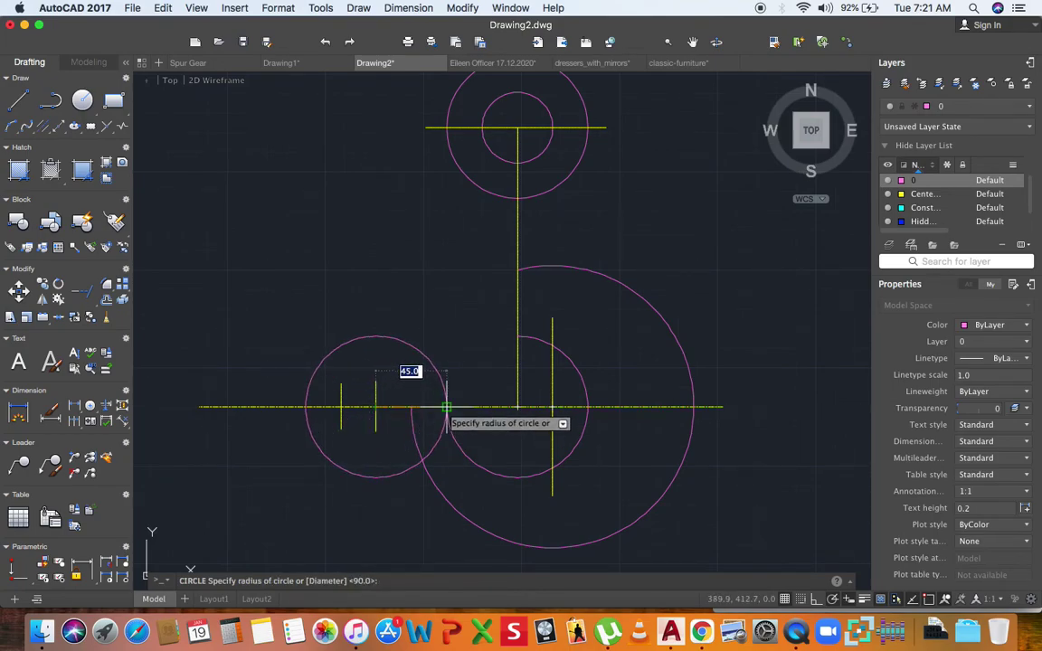
click(445, 407)
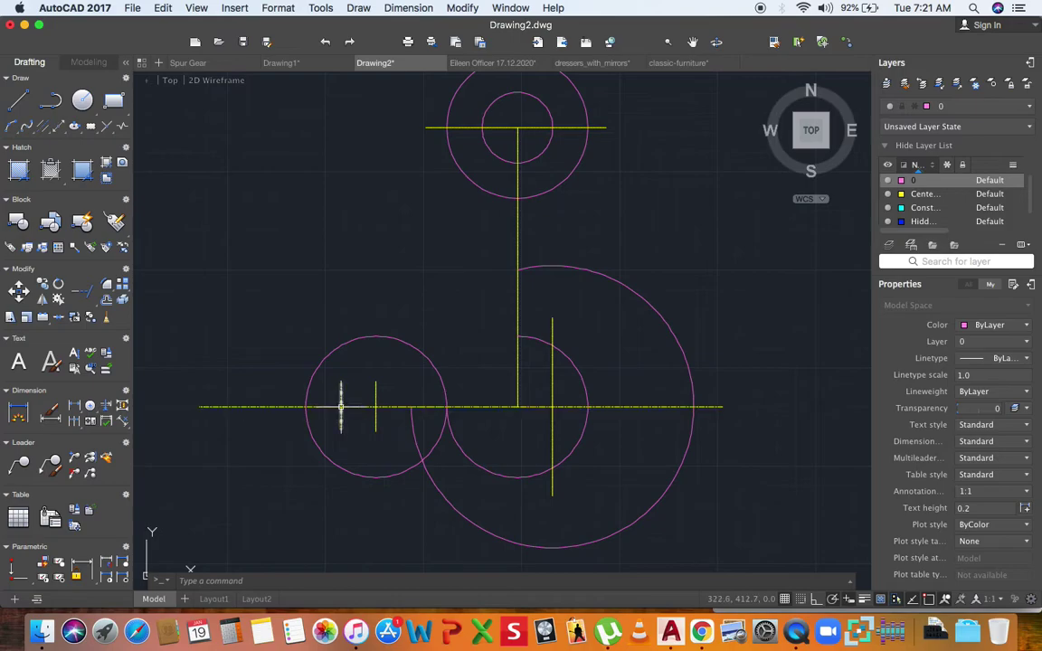
Step: Draw a second radius-45 circle centred on the left tick
key(Return)
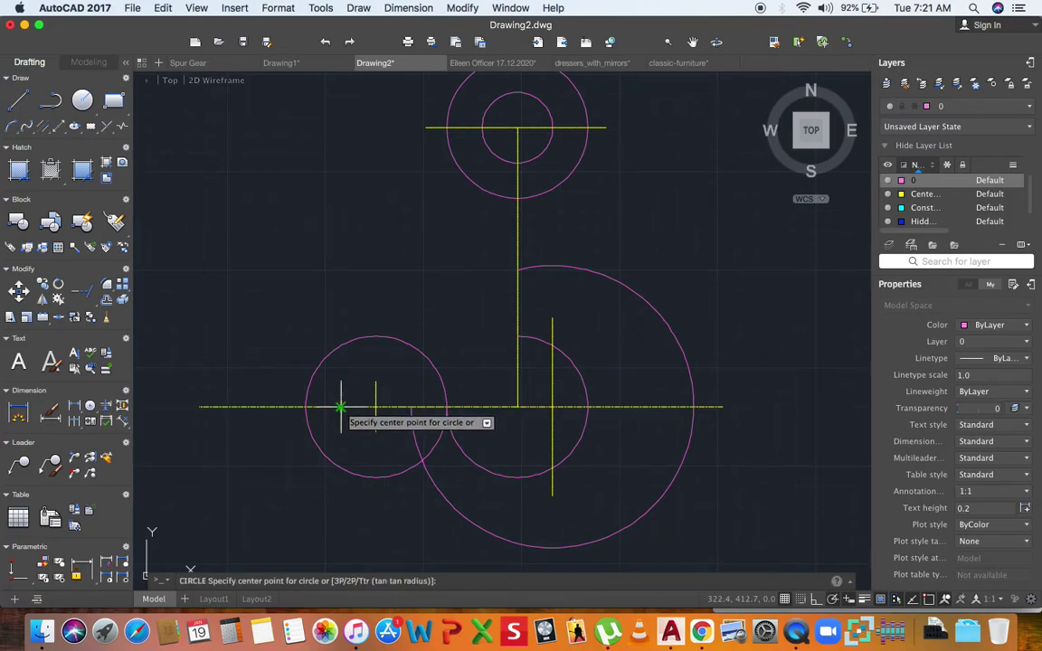
key(Escape)
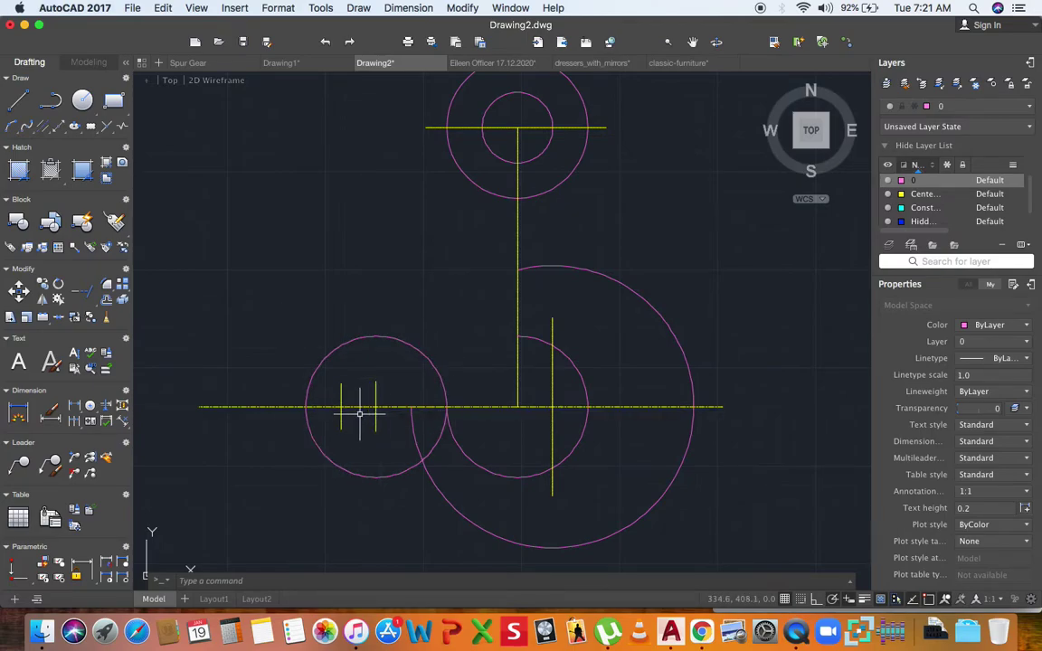
key(Return)
click(342, 407)
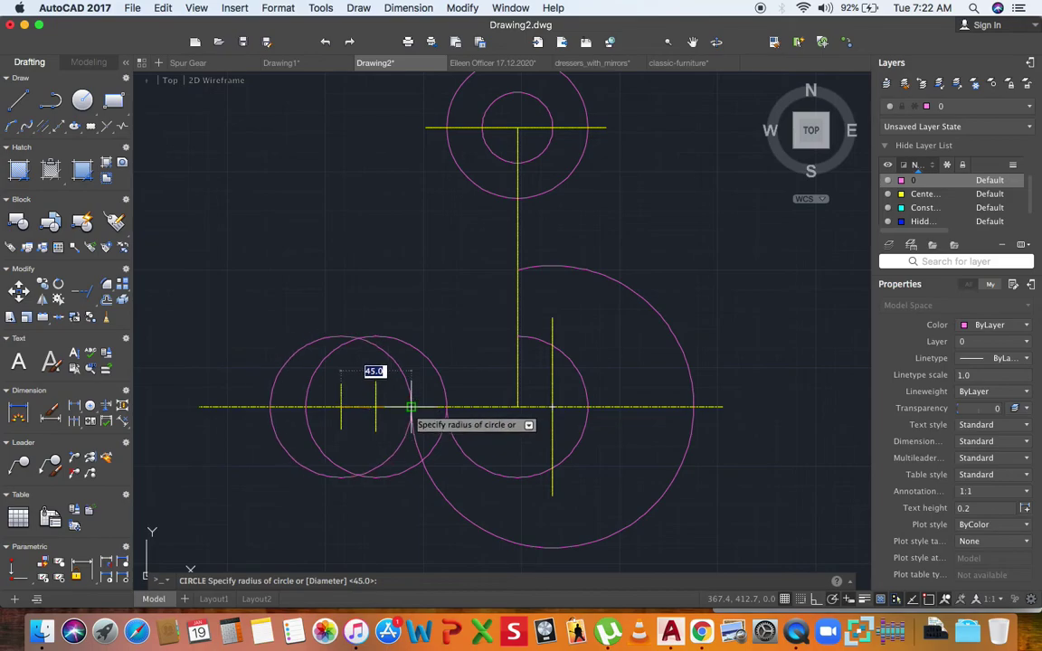
click(413, 408)
text(tr)
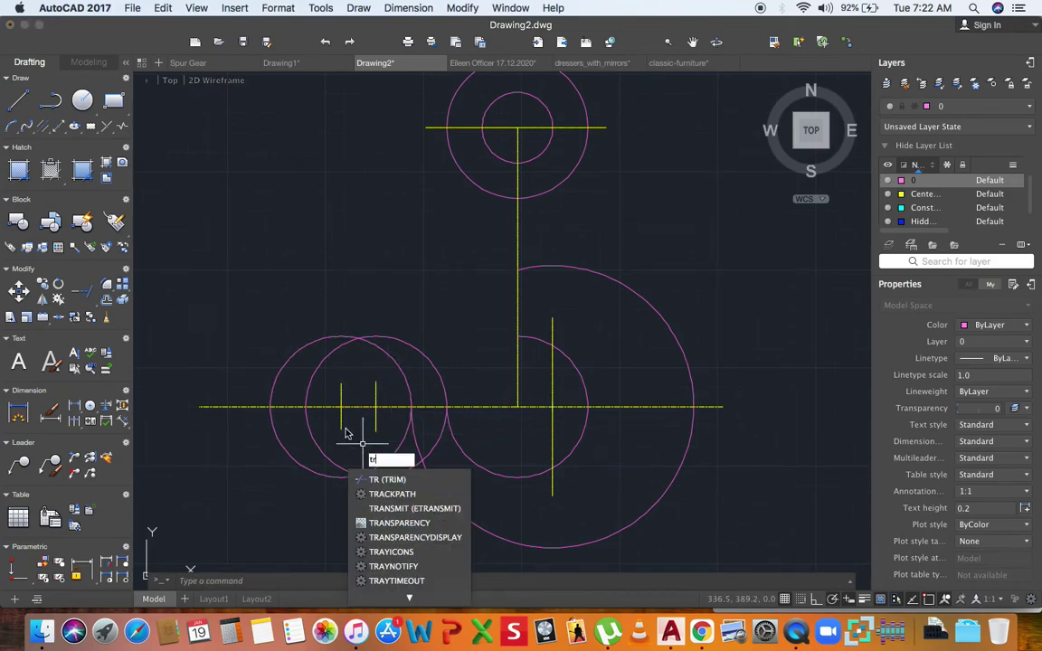
Step: Trim the two left radius-45 circles' unwanted arcs so they meet in a pointed tip
key(Return)
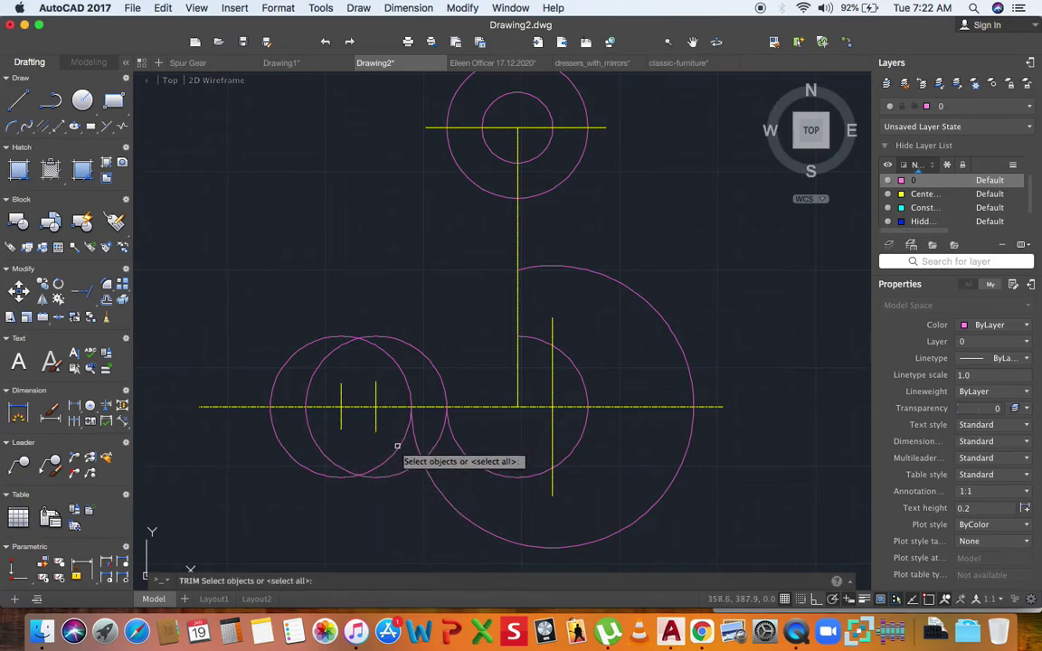
key(Return)
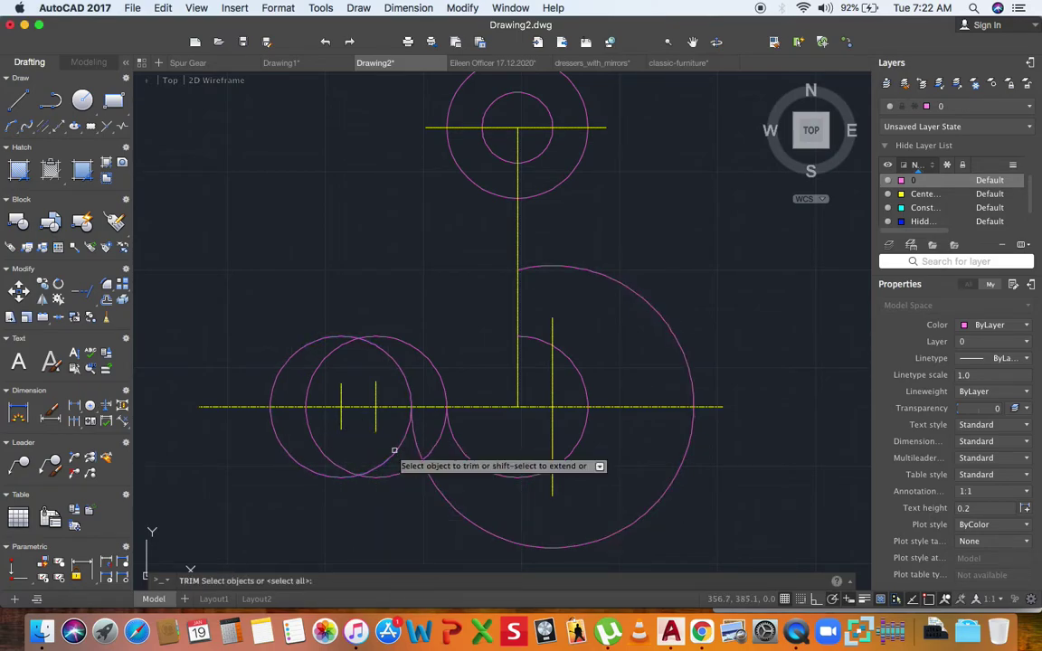
click(395, 449)
click(431, 448)
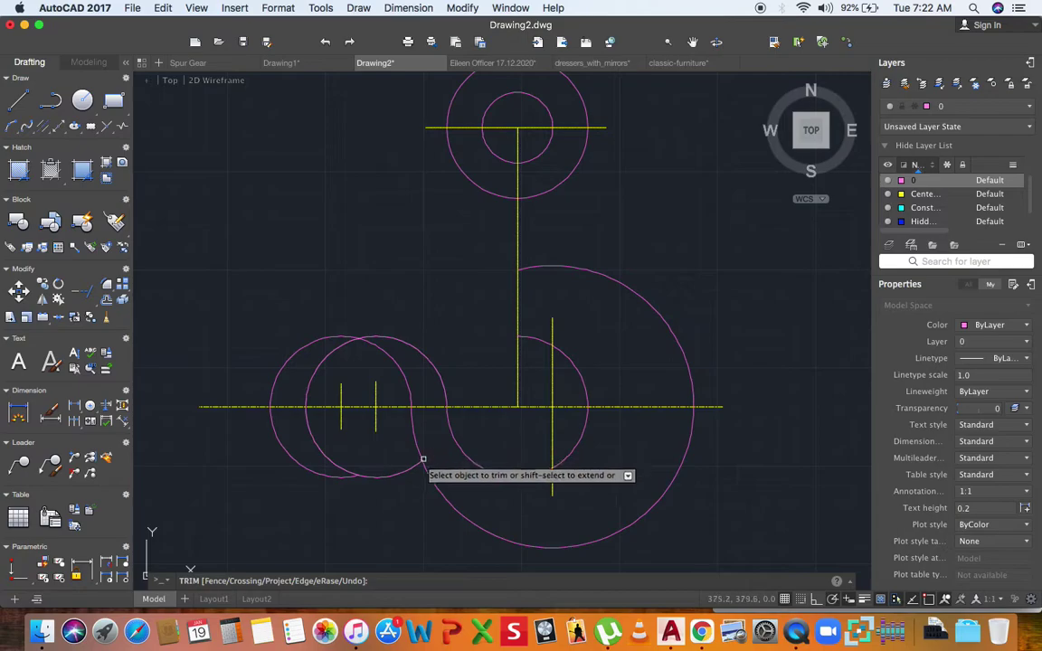
click(409, 470)
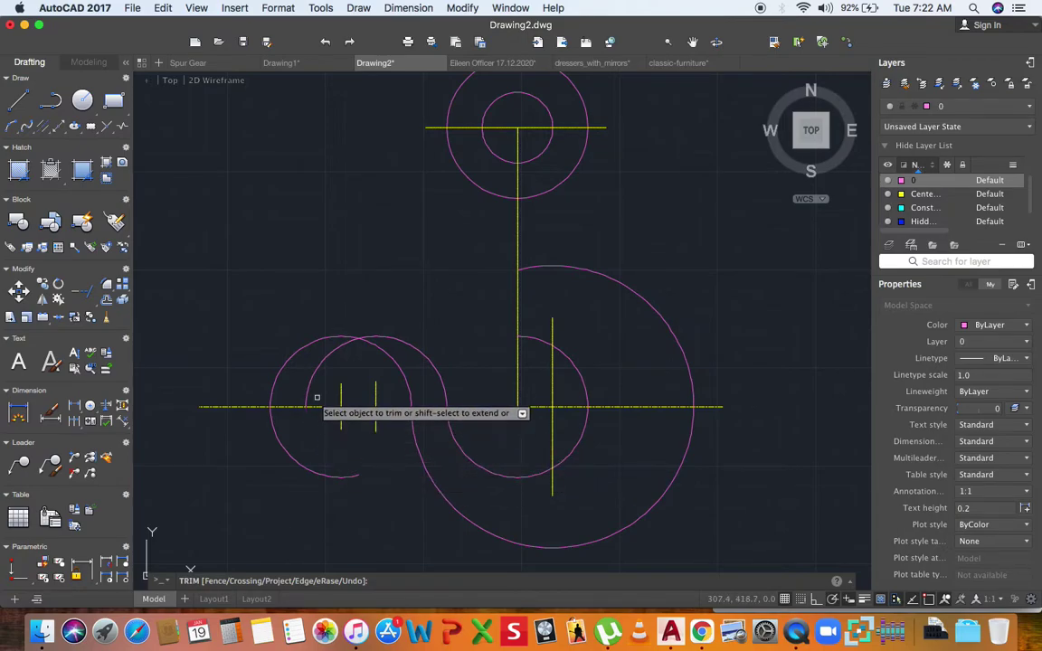
click(312, 454)
click(285, 473)
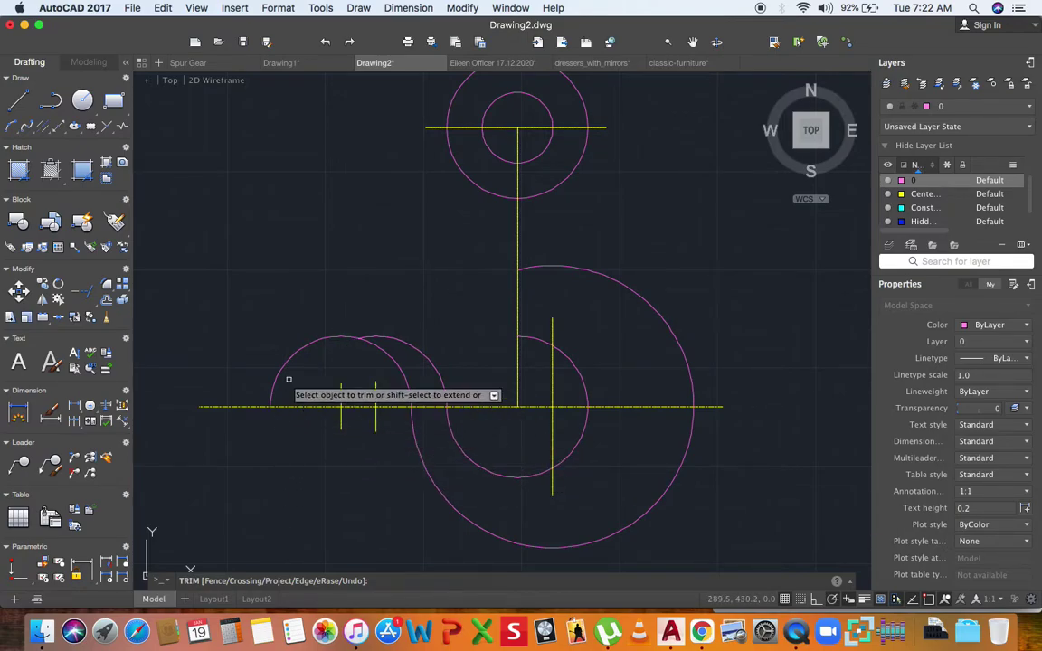
key(Escape)
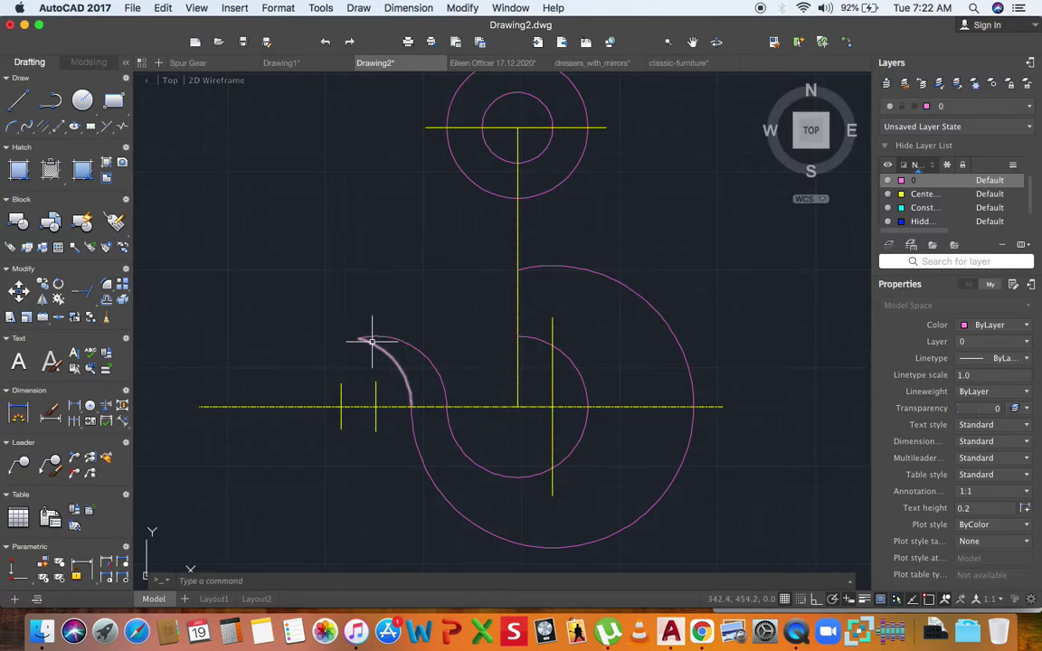
scroll(407, 342, up, 2)
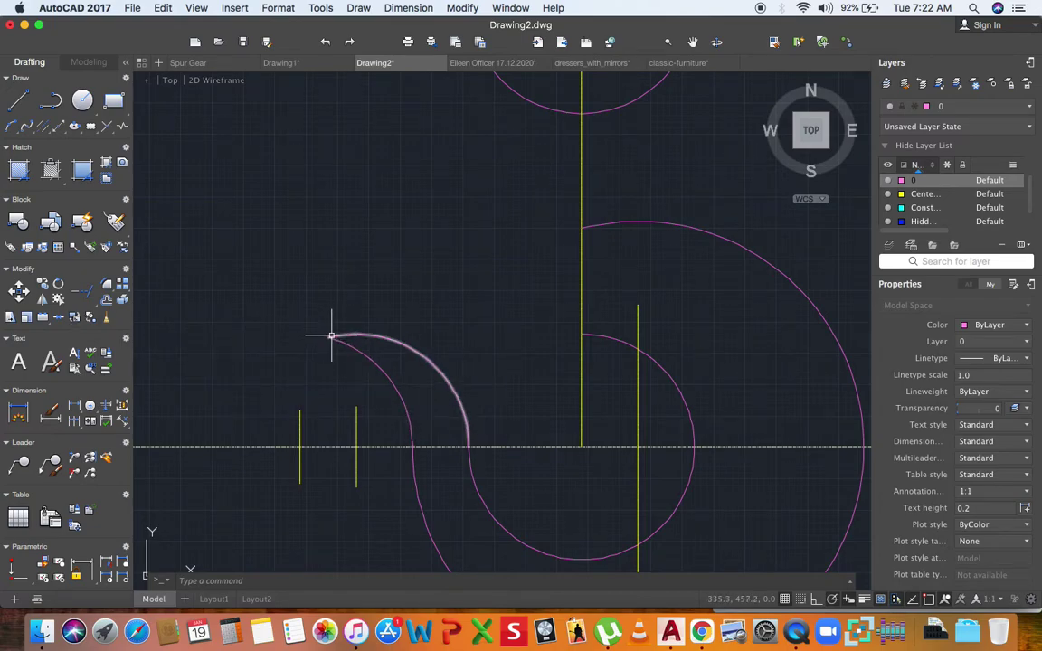
Step: Fillet the two arcs at the hook tip with radius 6
click(106, 288)
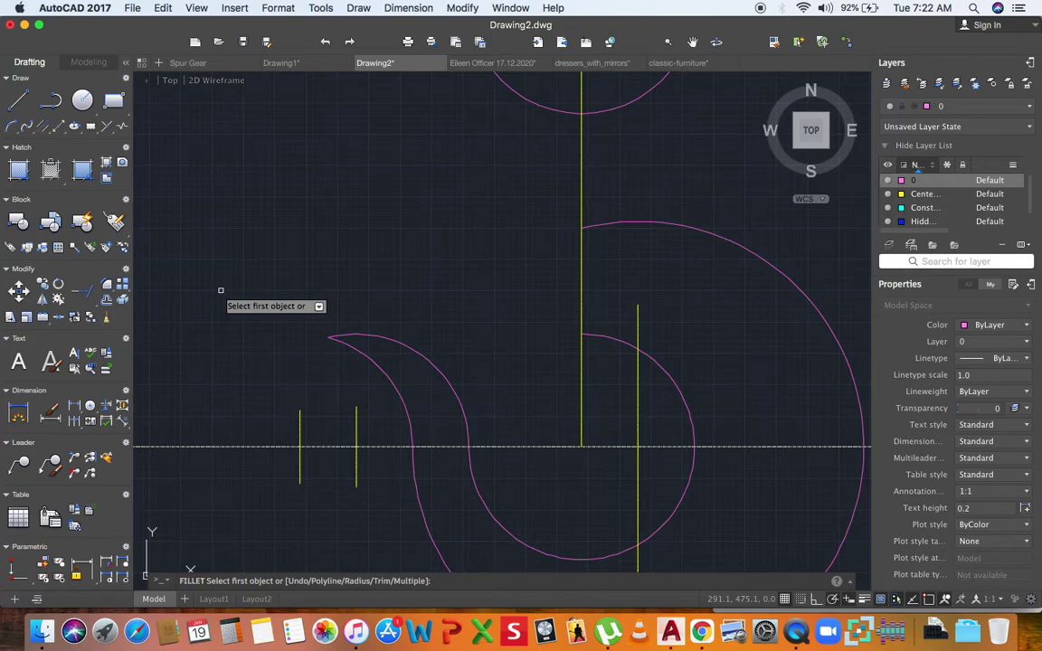
text(r)
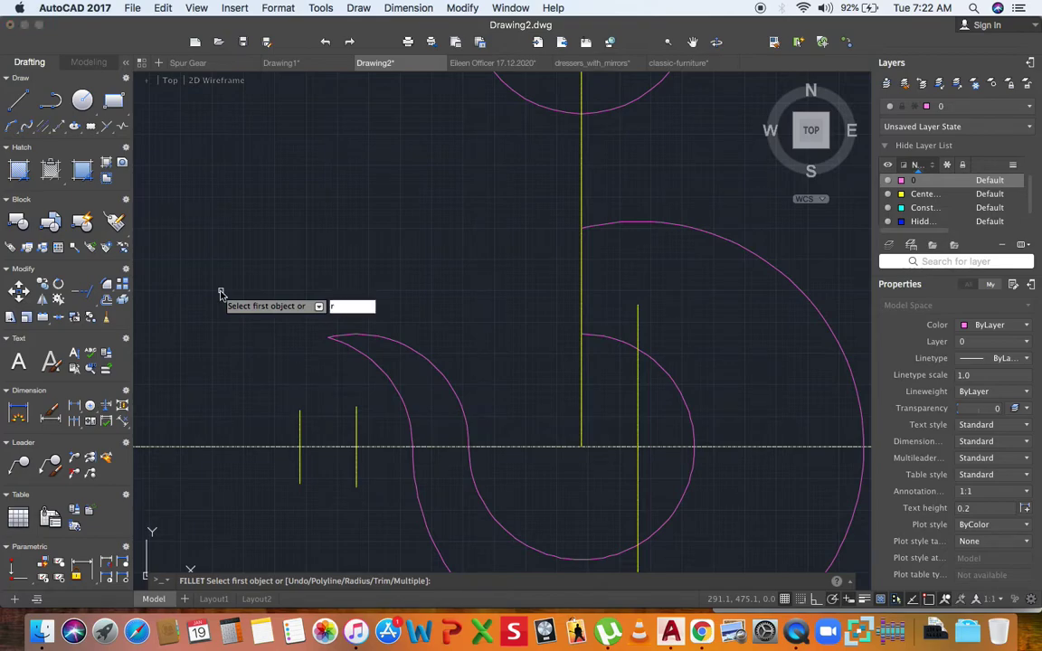
key(Return)
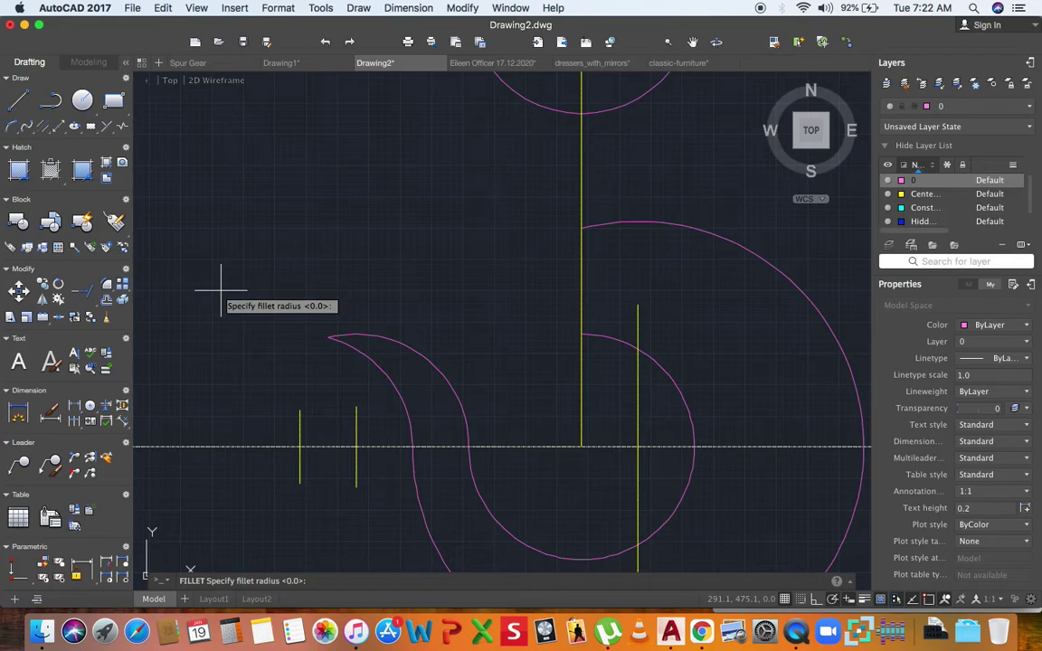
key(Return)
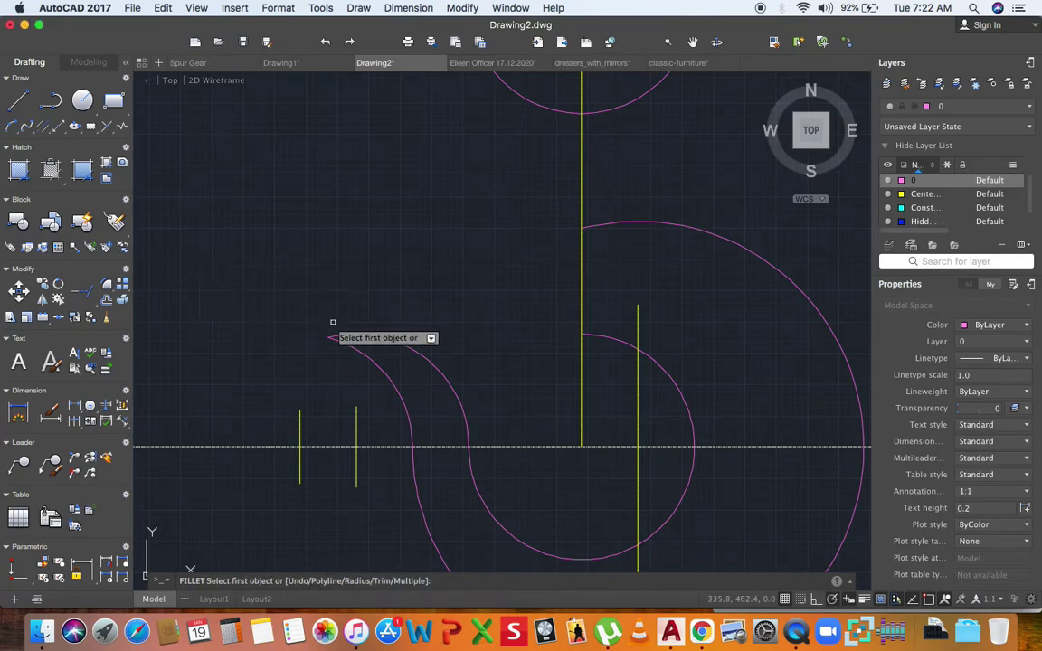
click(356, 336)
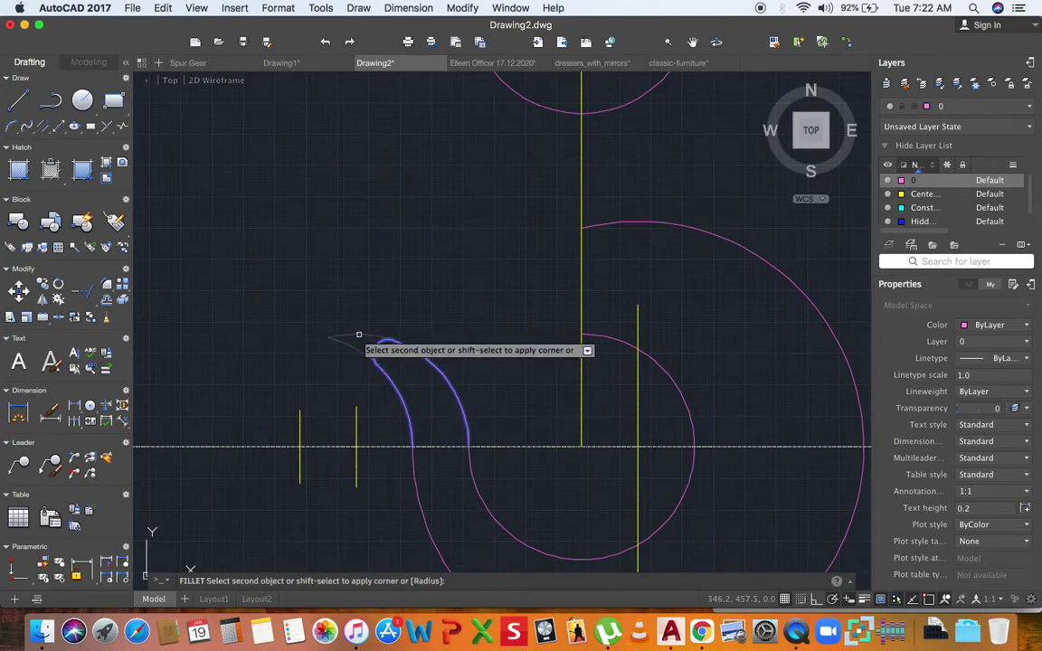
click(359, 336)
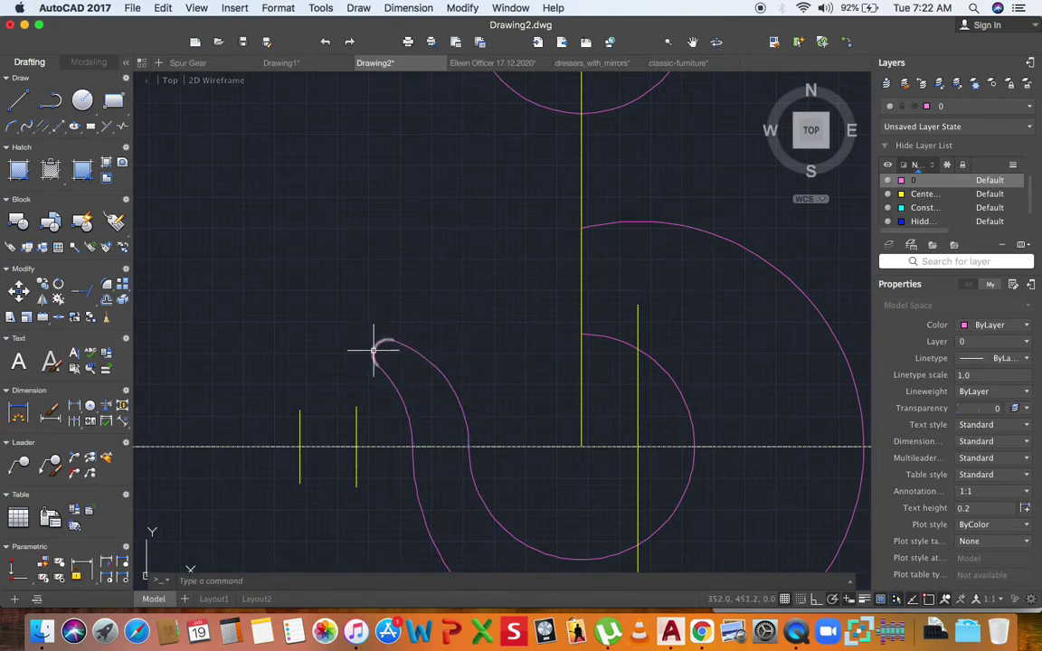
scroll(416, 353, down, 4)
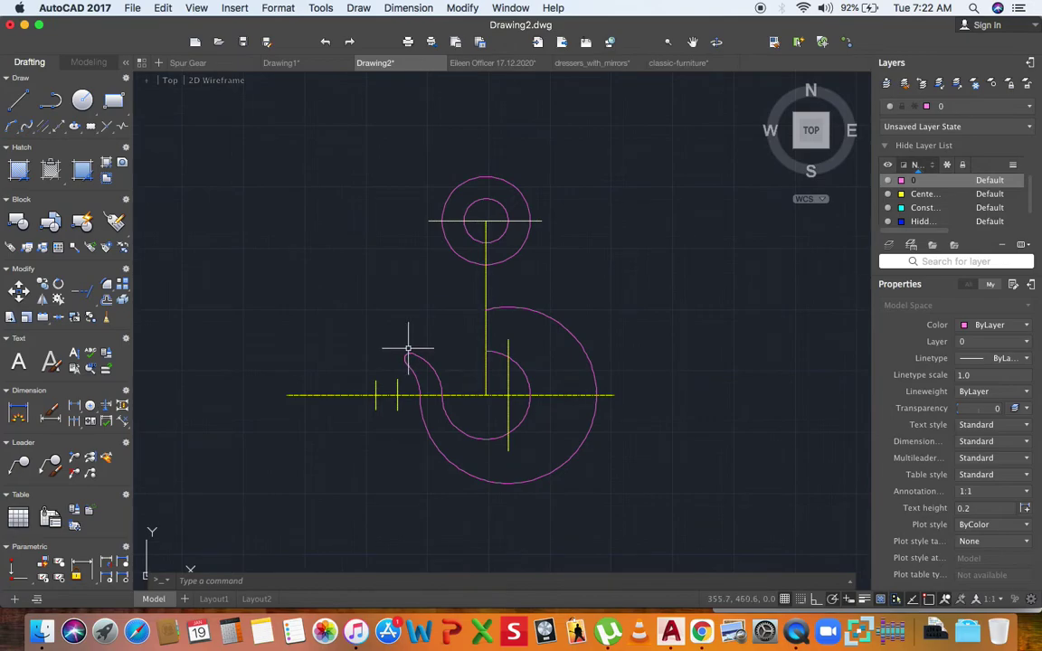
scroll(493, 355, up, 2)
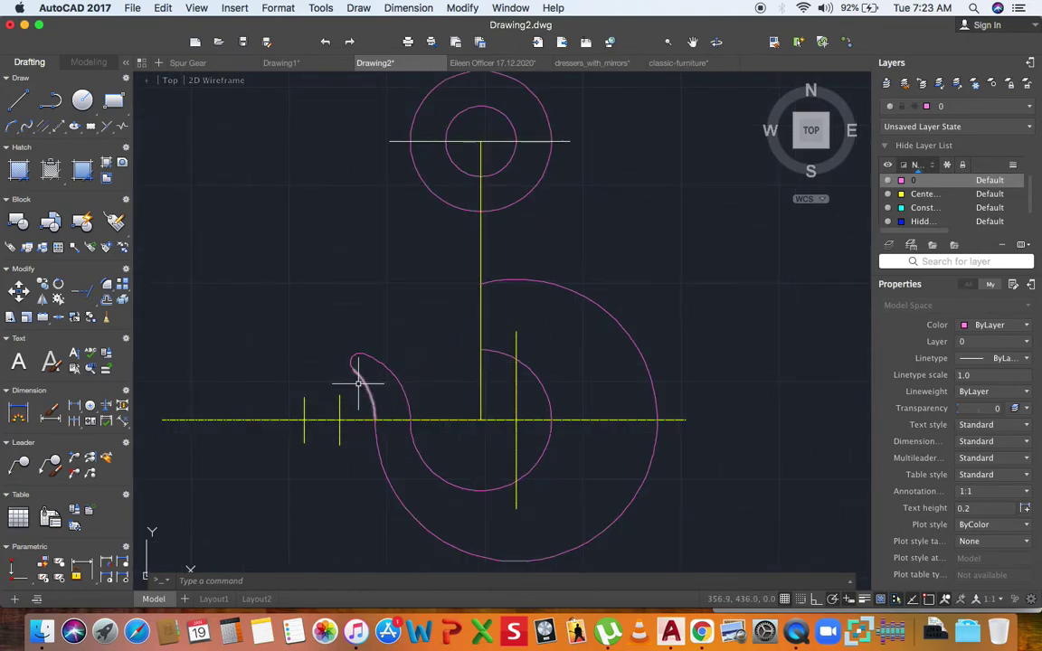
mouse_move(423, 368)
middle_down()
mouse_move(391, 391)
mouse_move(390, 381)
middle_up()
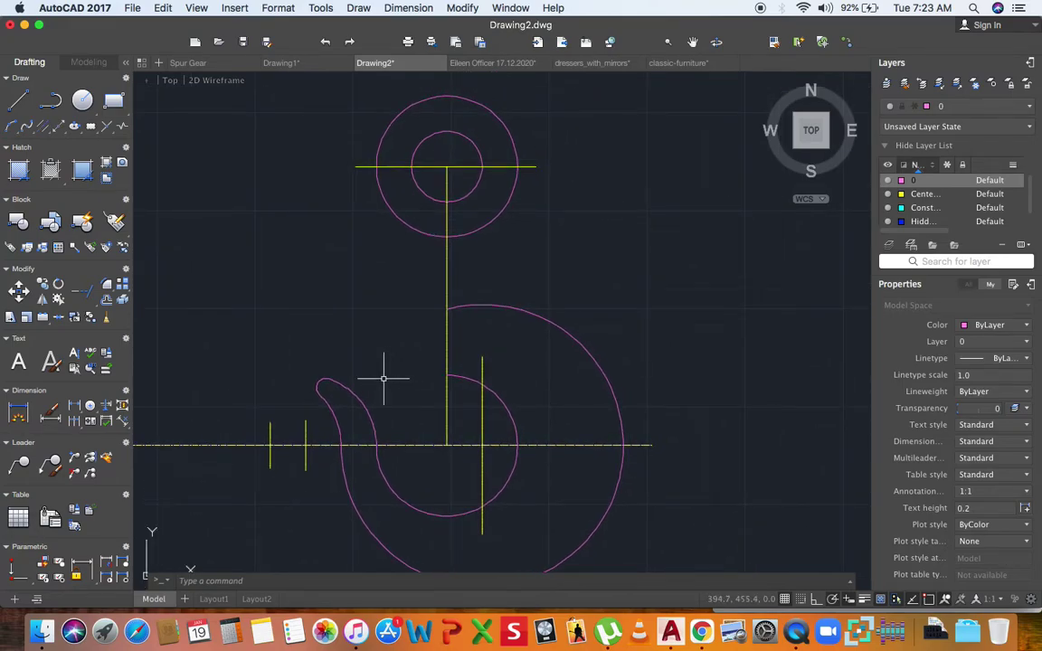
scroll(482, 365, down, 2)
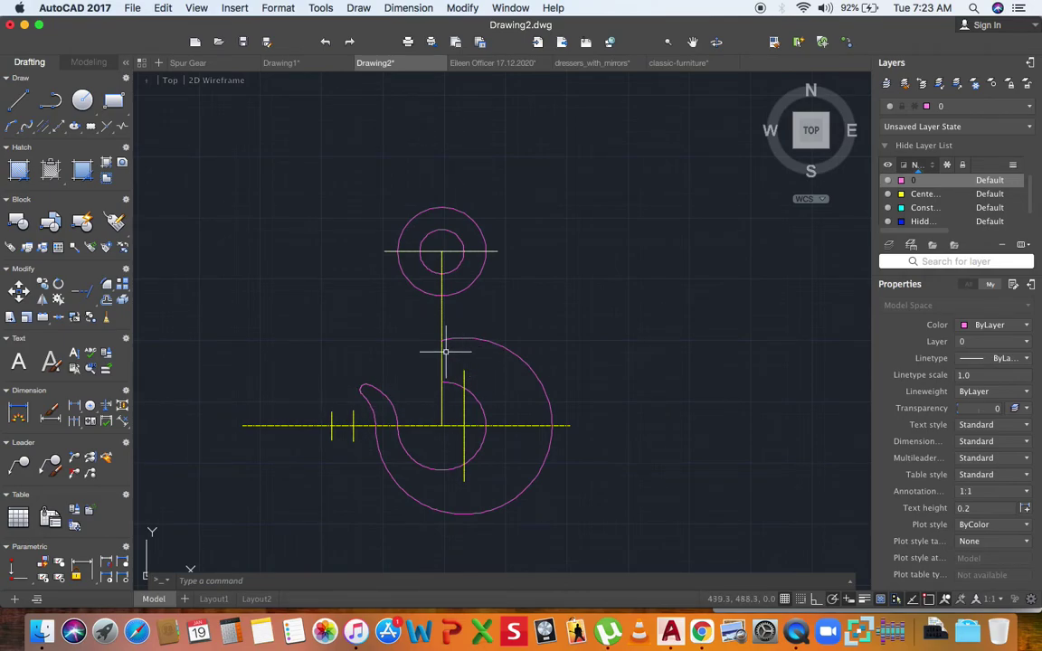
scroll(443, 353, up, 2)
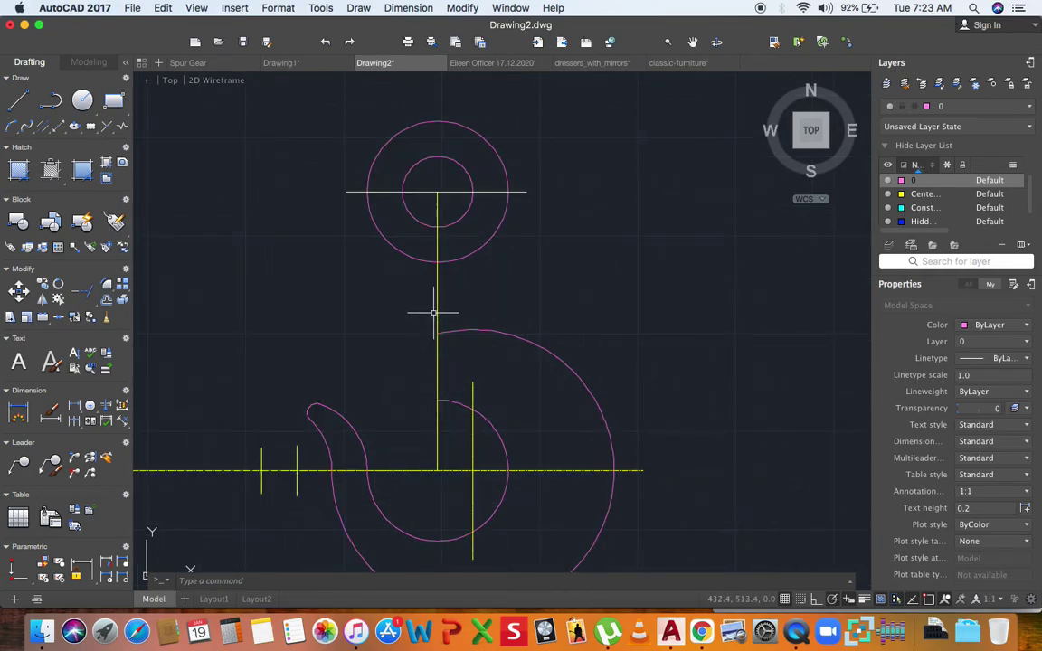
scroll(431, 320, down, 2)
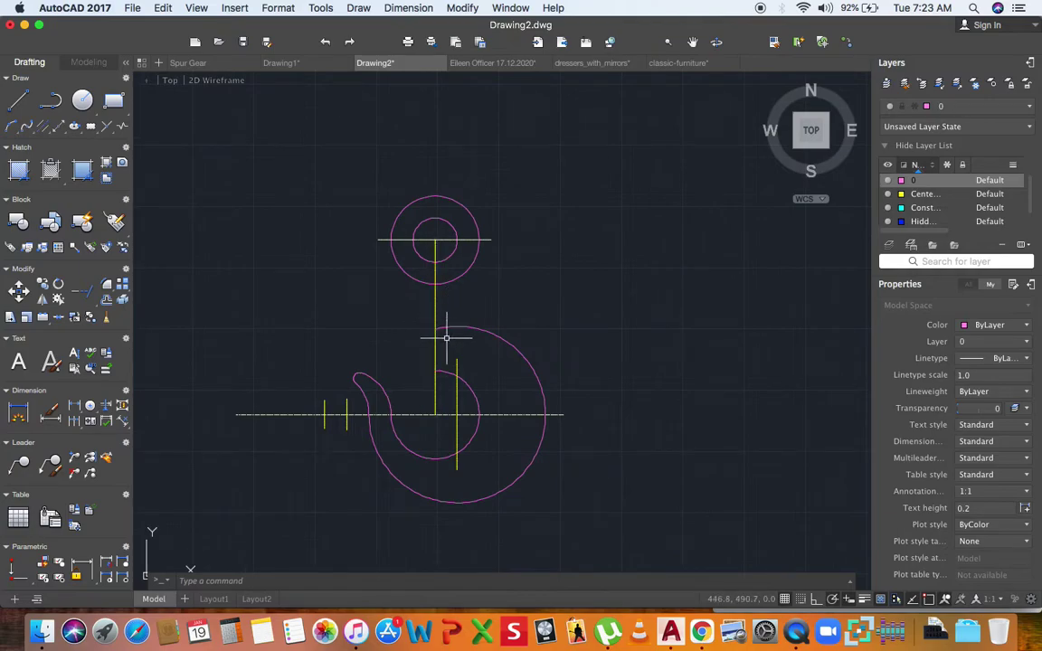
scroll(441, 333, up, 2)
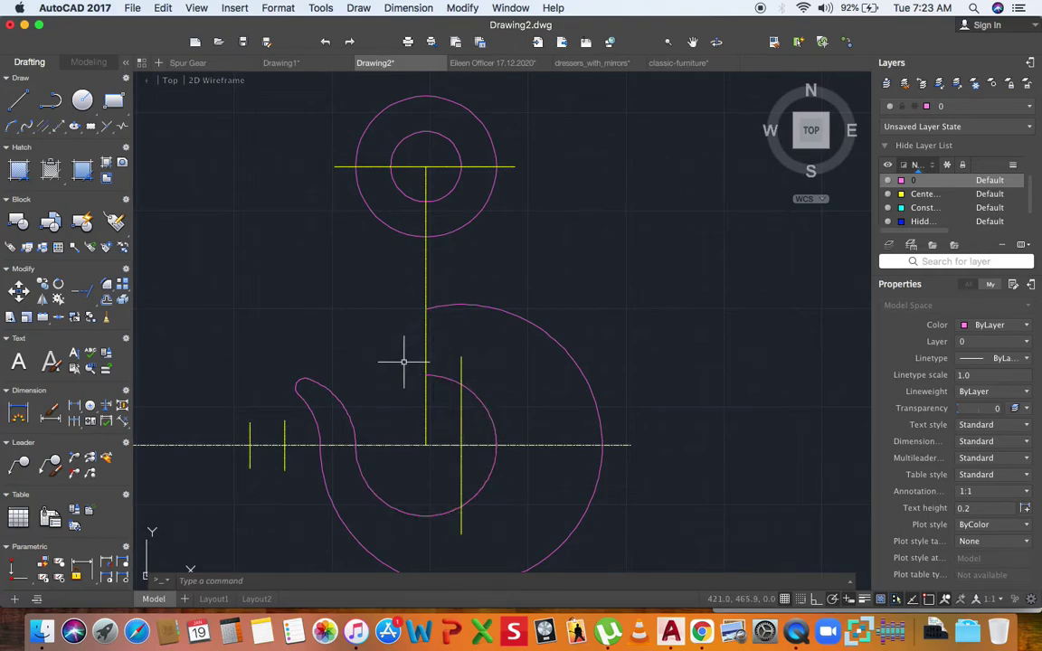
click(449, 371)
click(446, 233)
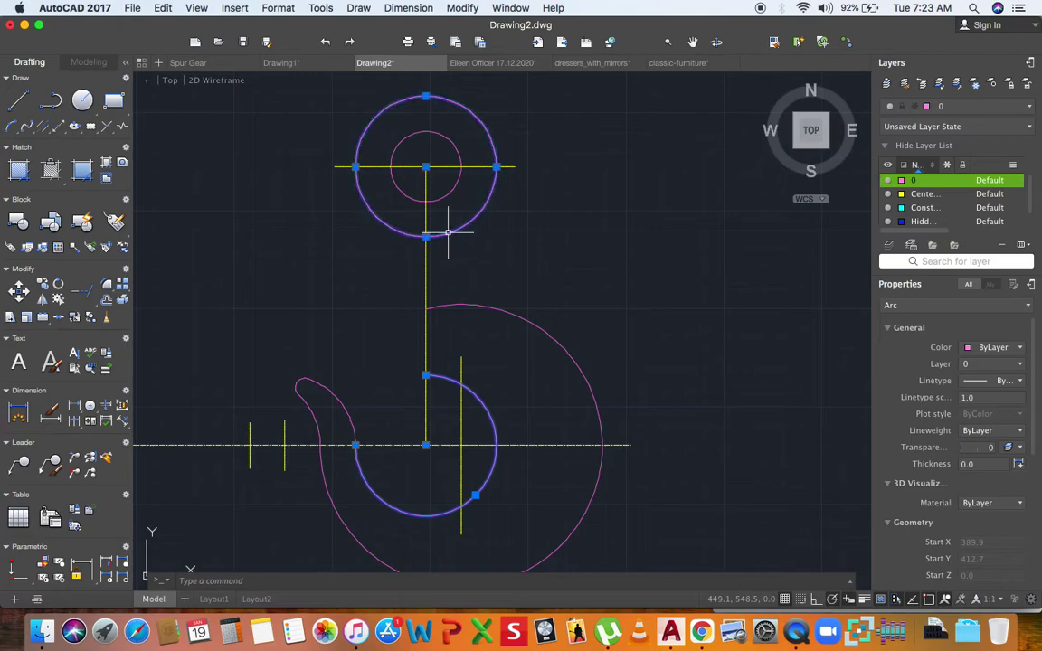
key(Escape)
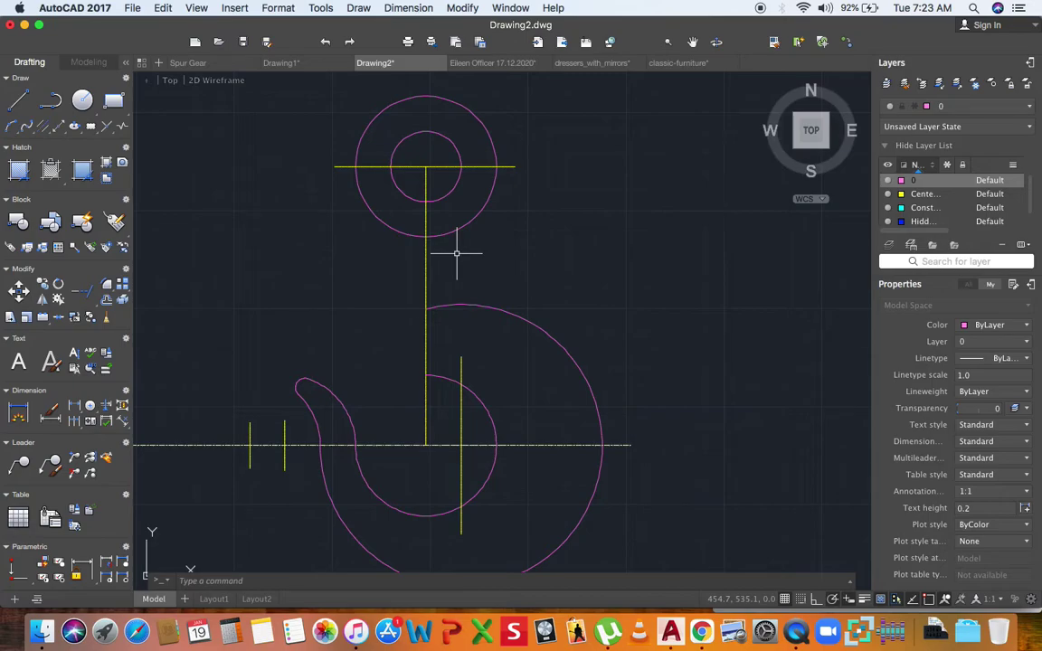
click(431, 373)
click(460, 230)
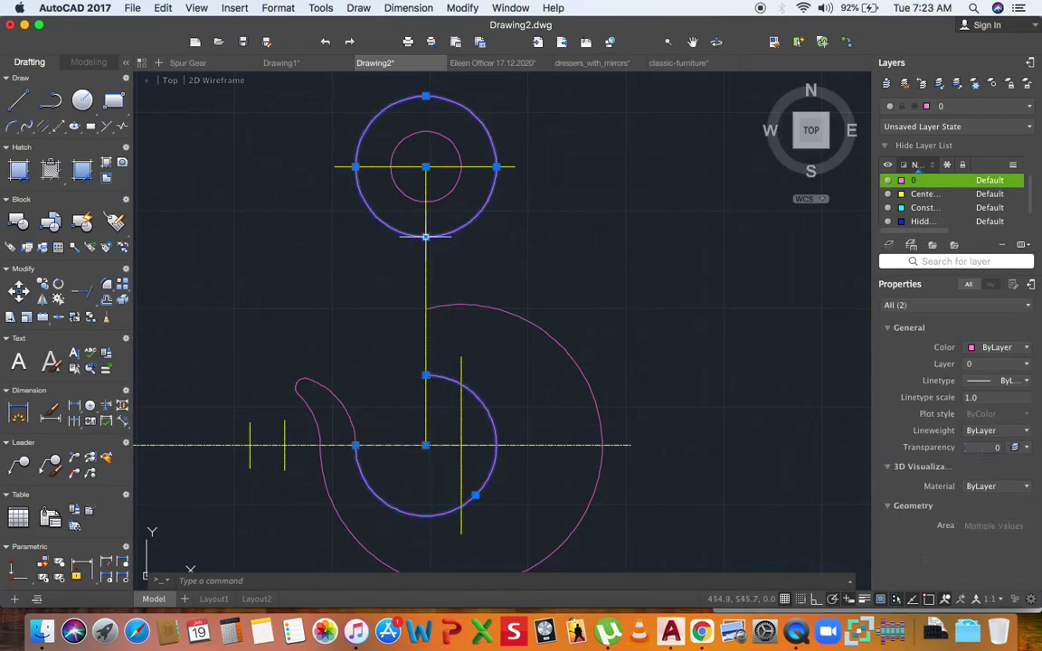
key(Escape)
text(l)
key(Return)
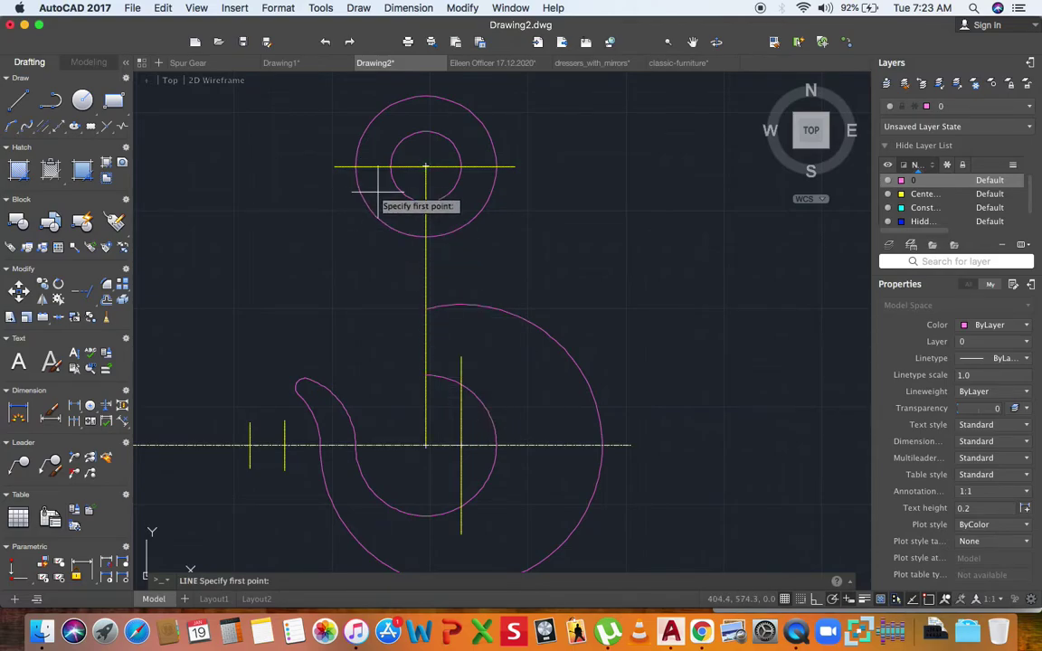
click(425, 374)
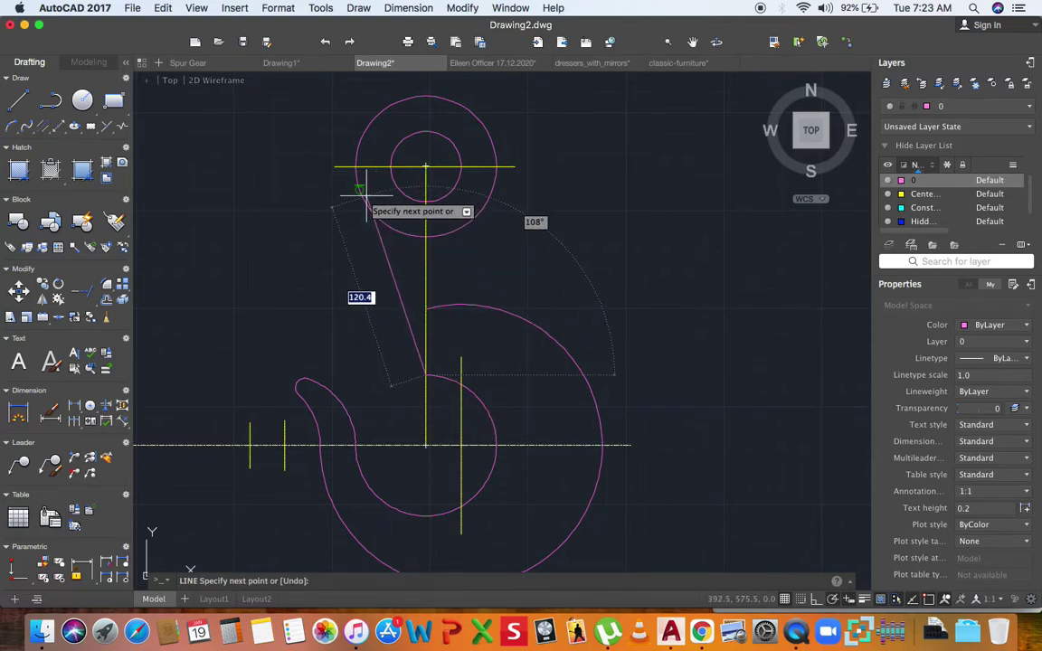
key(Escape)
key(space)
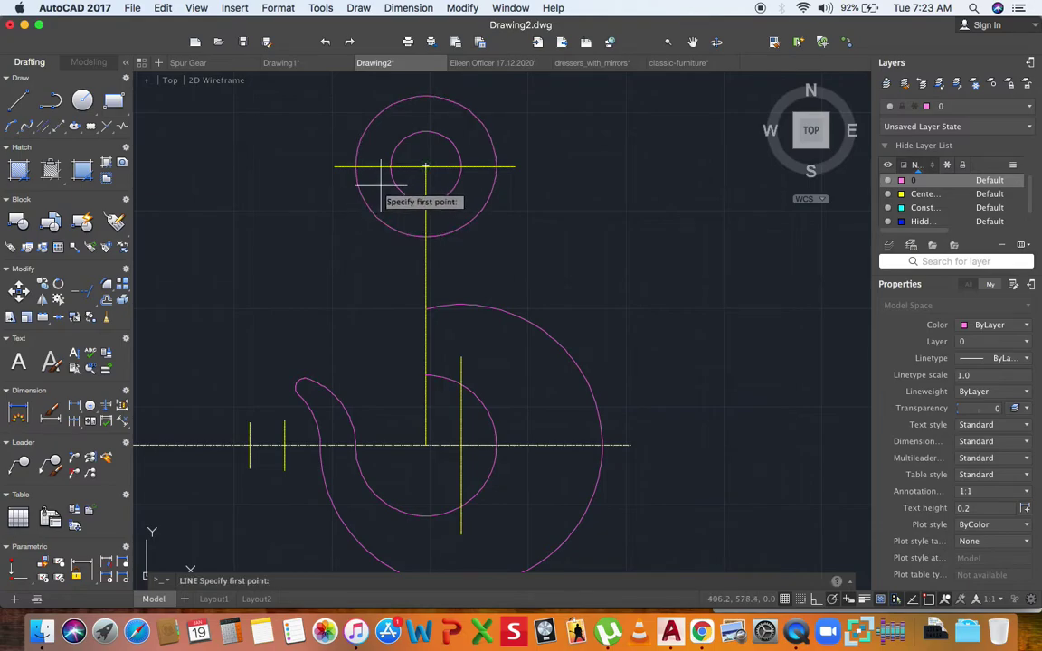
click(362, 194)
key(Escape)
key(space)
click(350, 195)
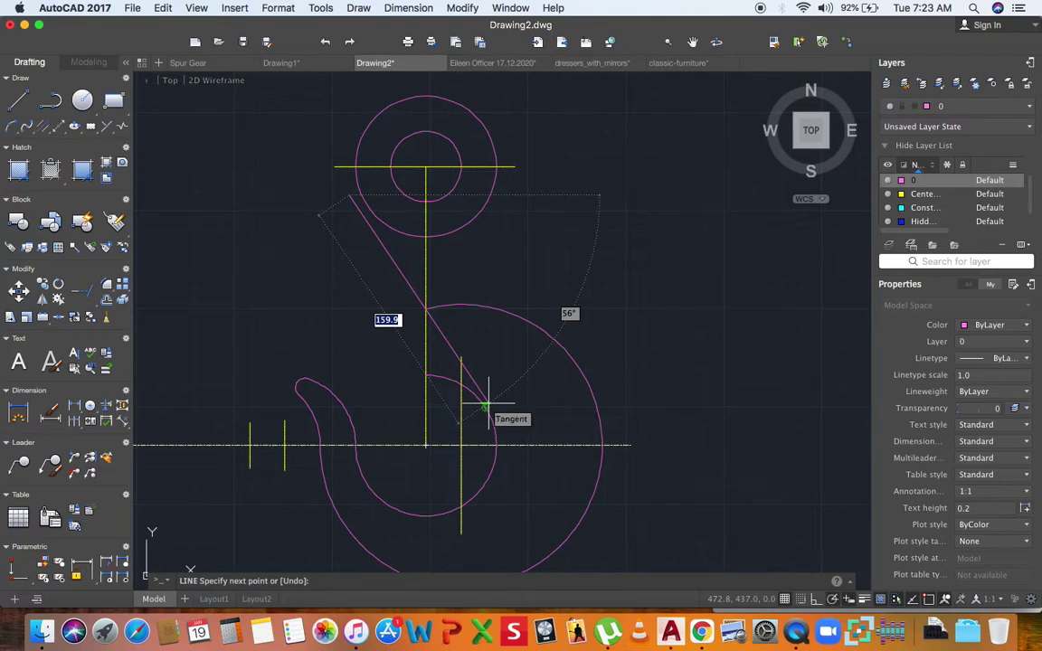
key(Escape)
click(426, 412)
scroll(457, 285, up, 2)
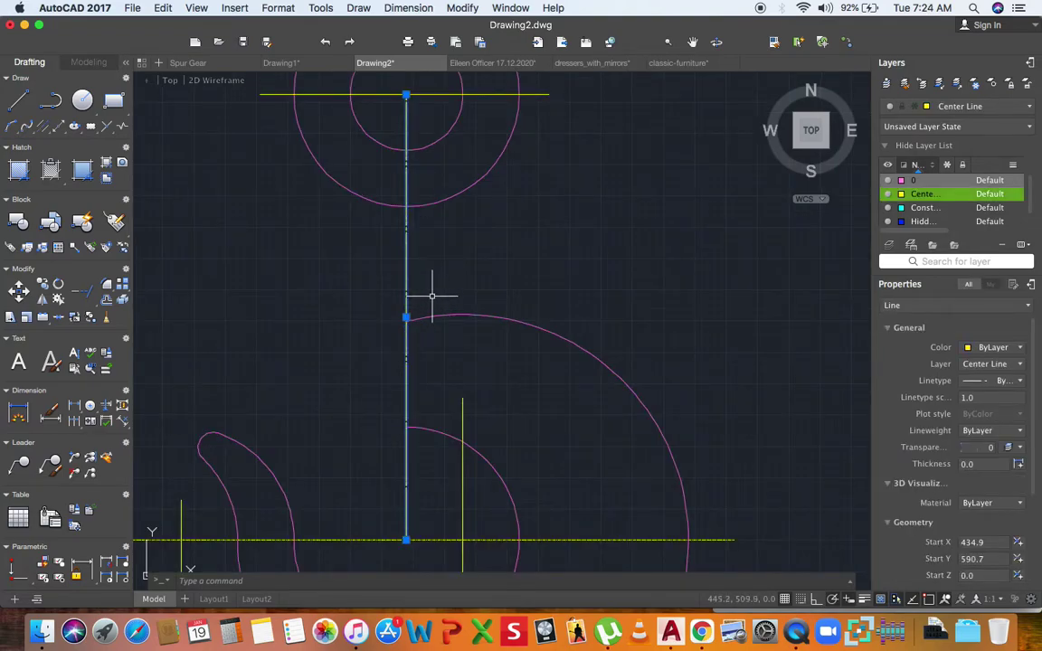
Step: Shorten the vertical centre line so its top ends at the big arc's top
click(408, 95)
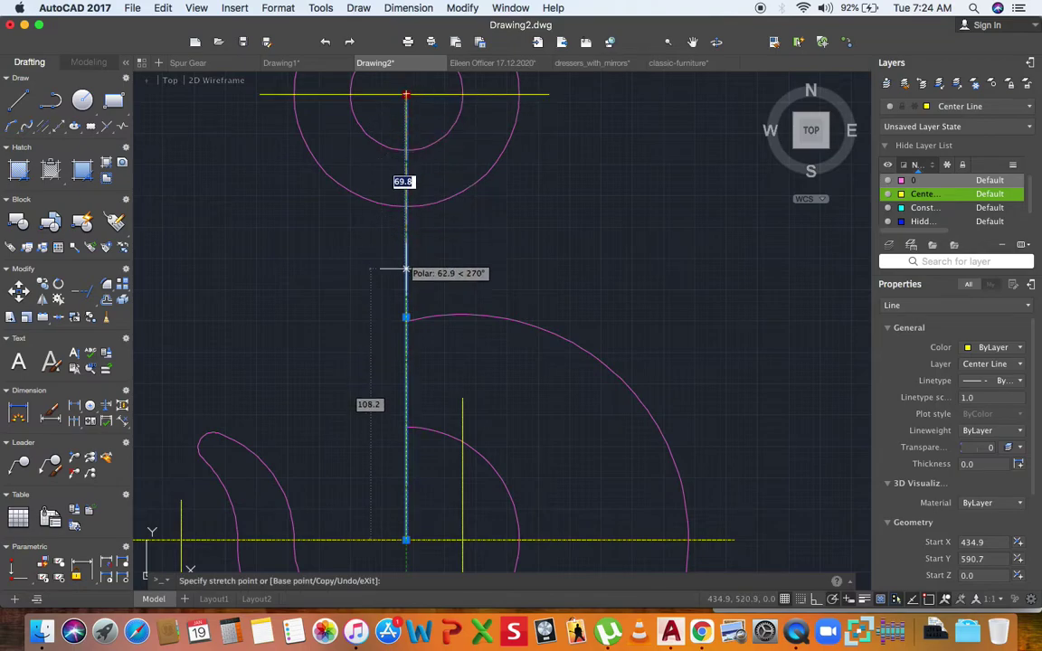
click(406, 318)
key(Escape)
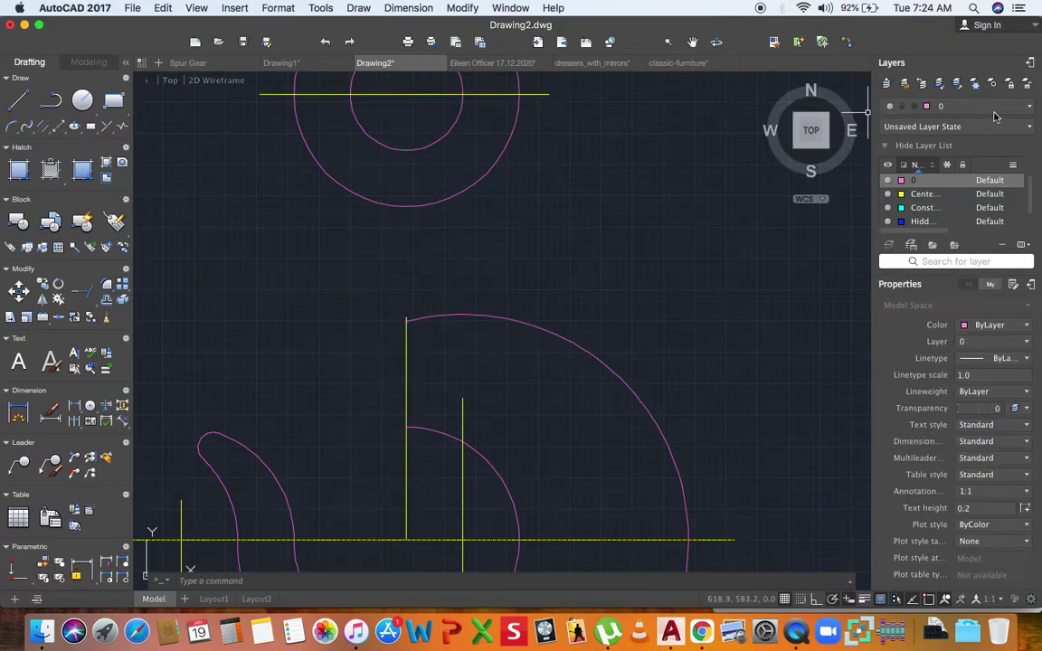
Step: On the Center Line layer, draw a line from the shortened centre line's top to the top horizontal centre line
click(973, 106)
click(974, 148)
key(l)
key(Return)
click(406, 316)
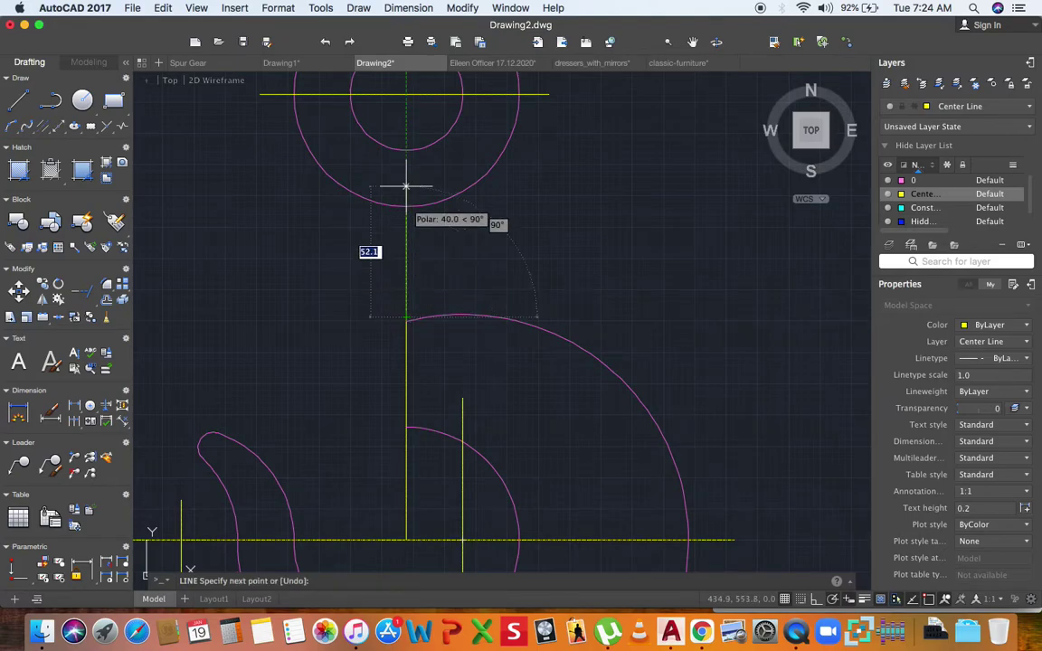
click(406, 94)
key(Escape)
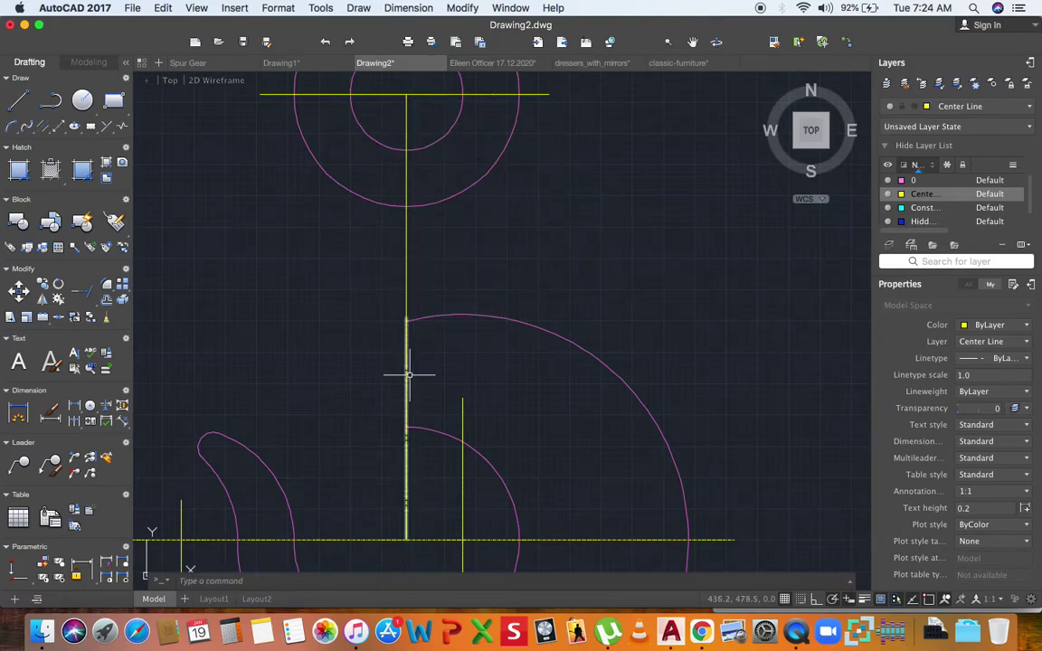
Step: Inspect the centre lines and magenta arc, then make layer 0 current again
scroll(407, 319, up, 5)
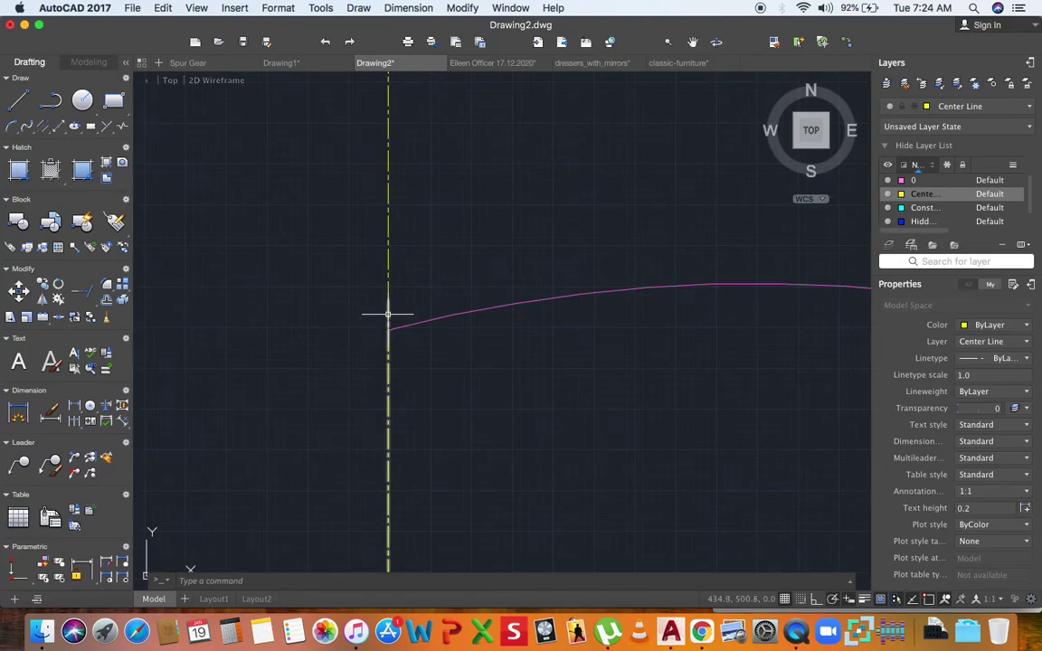
click(388, 314)
scroll(388, 314, down, 3)
scroll(394, 316, up, 3)
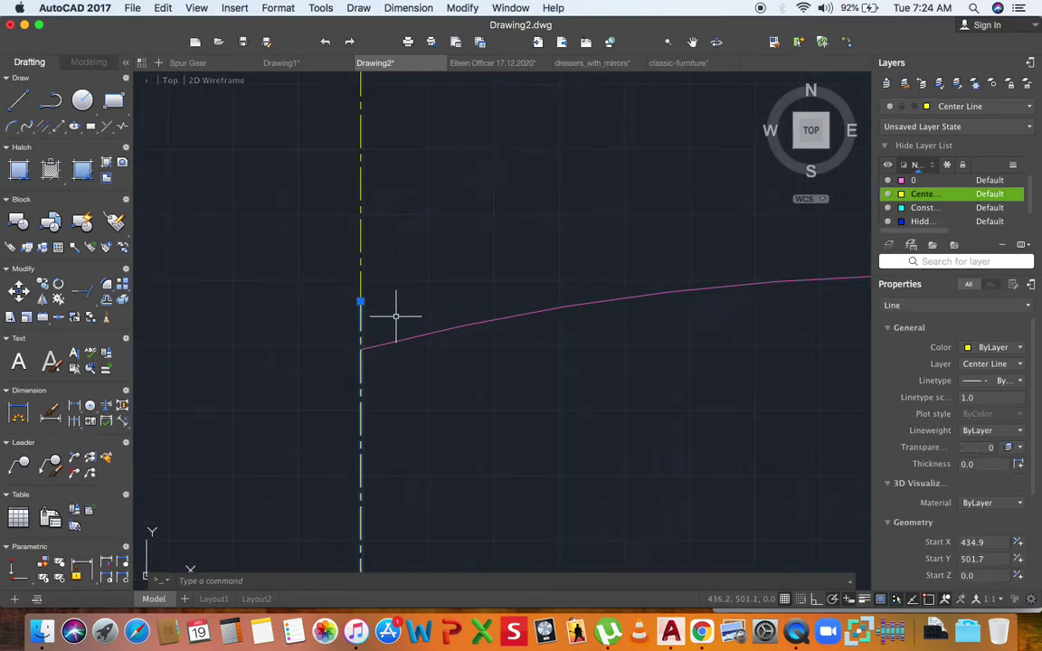
scroll(380, 344, down, 3)
key(Escape)
scroll(385, 343, up, 3)
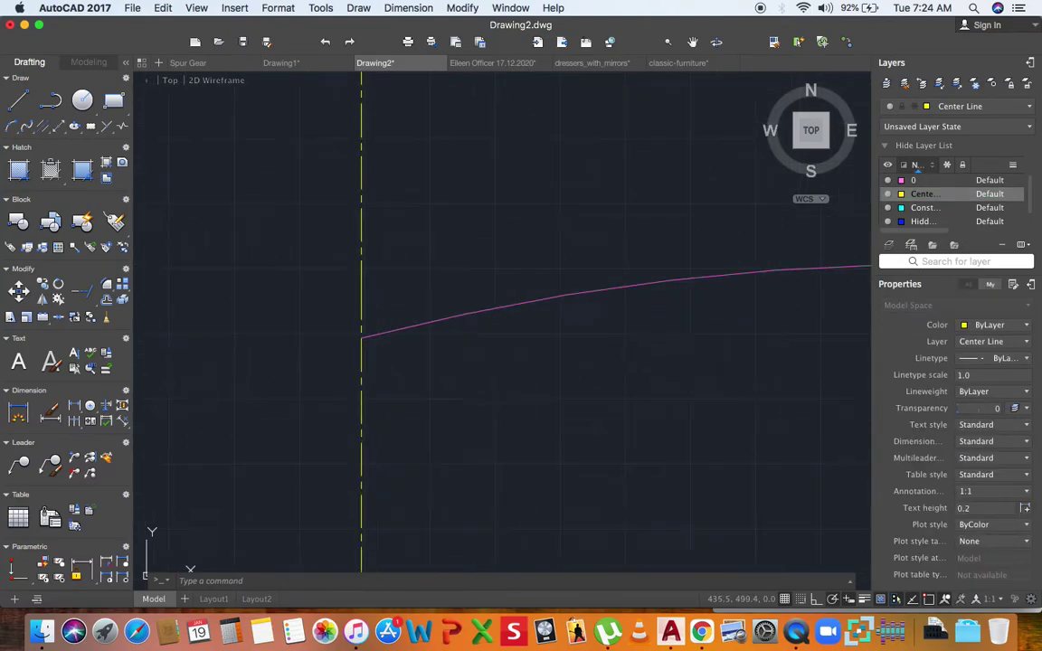
click(363, 333)
key(Escape)
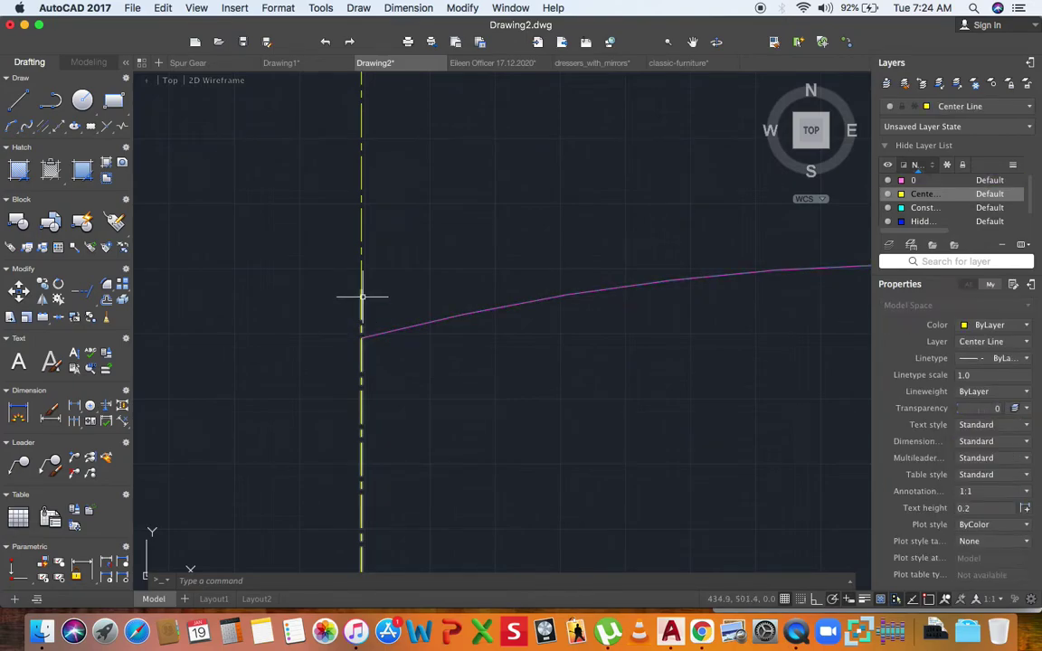
click(362, 296)
key(Escape)
scroll(367, 302, down, 3)
scroll(367, 302, down, 4)
scroll(367, 284, up, 3)
click(349, 286)
scroll(349, 262, up, 3)
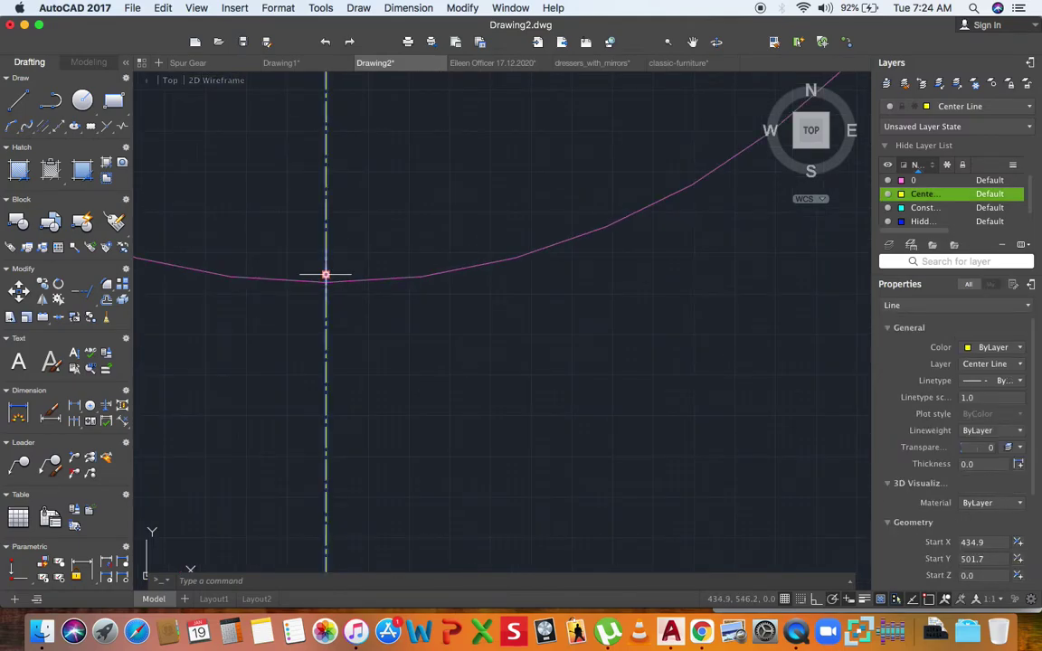
scroll(321, 272, up, 2)
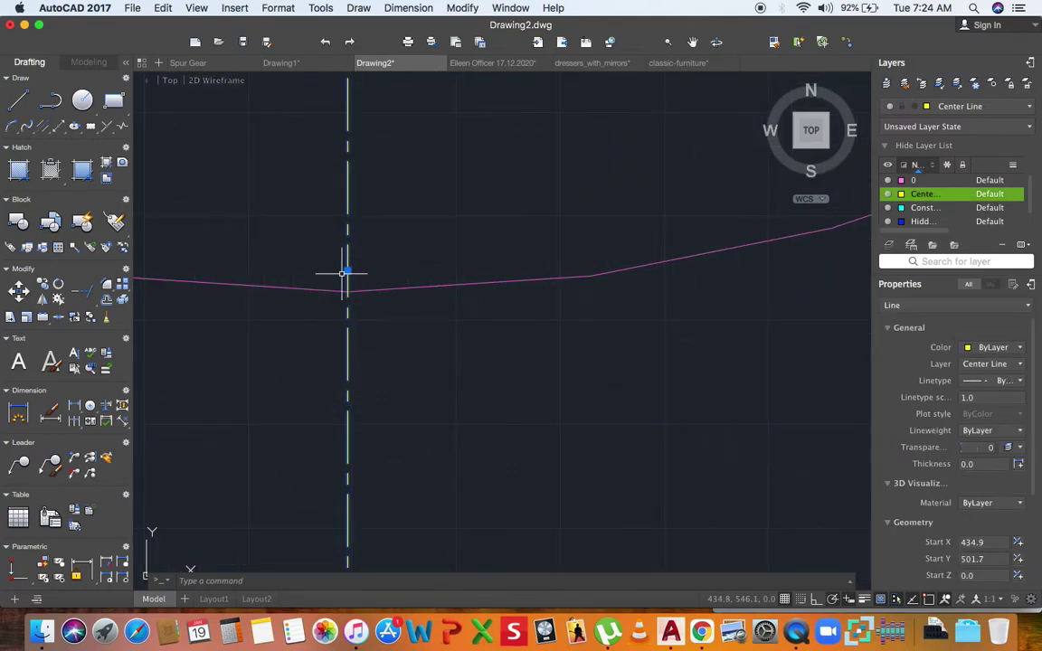
scroll(752, 231, down, 2)
key(Escape)
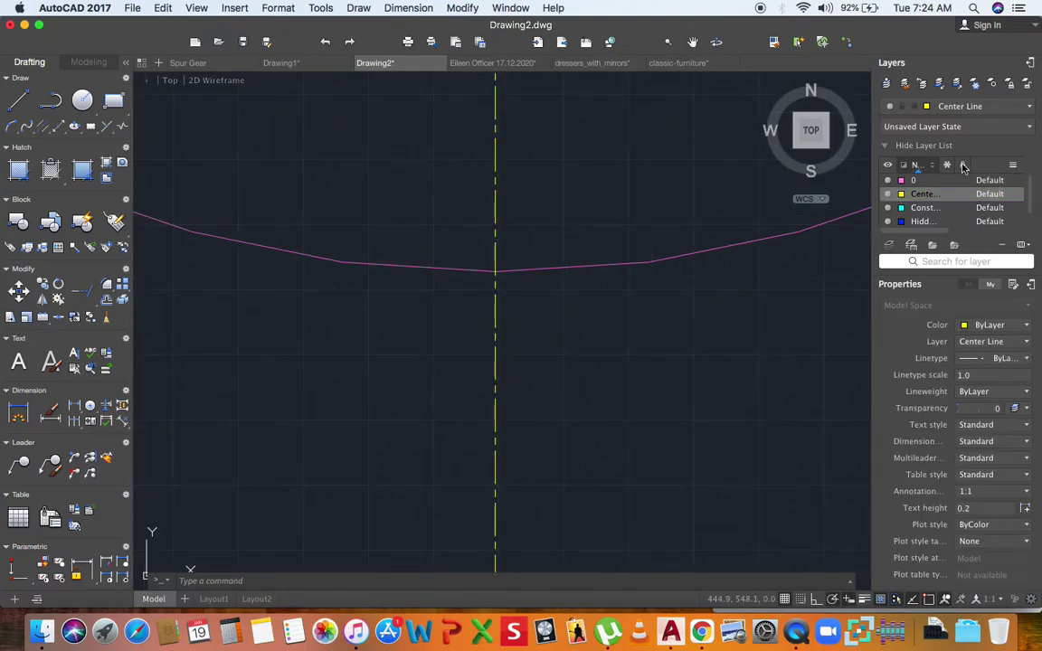
click(1010, 108)
click(996, 128)
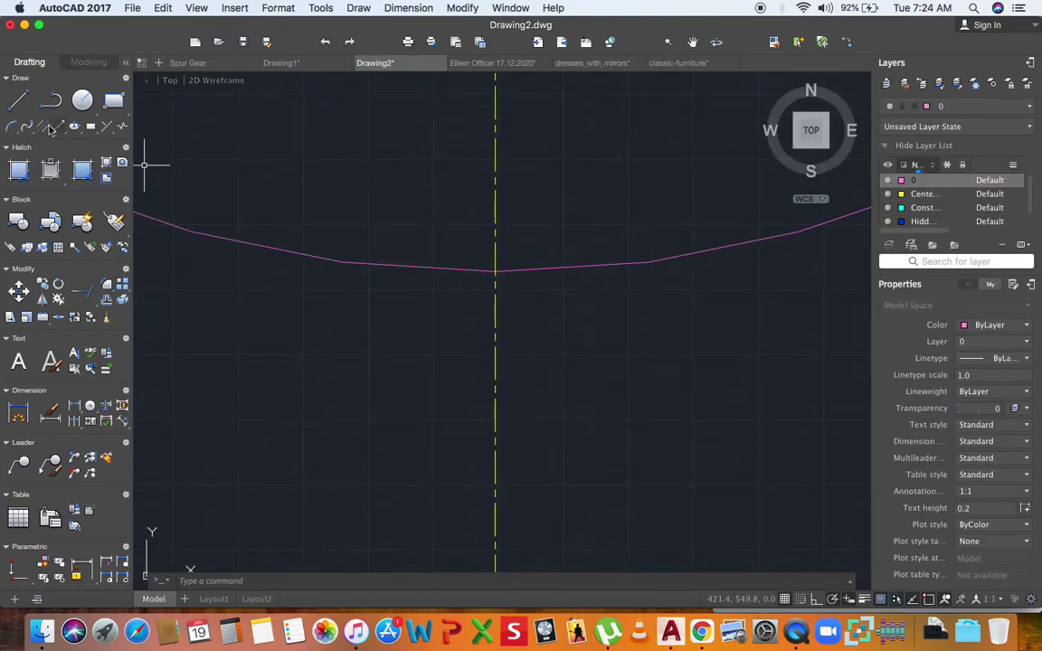
Step: Draw a centre-start-end arc from the circles' centre down to the vertical centre line
click(9, 127)
scroll(458, 372, down, 4)
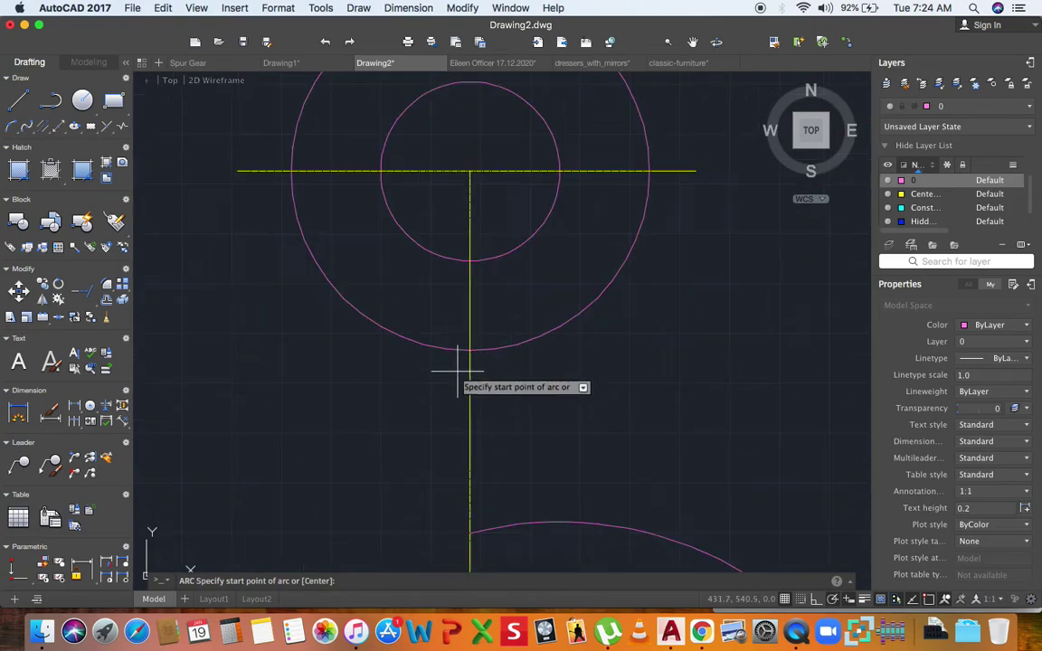
scroll(407, 302, up, 3)
scroll(550, 379, down, 4)
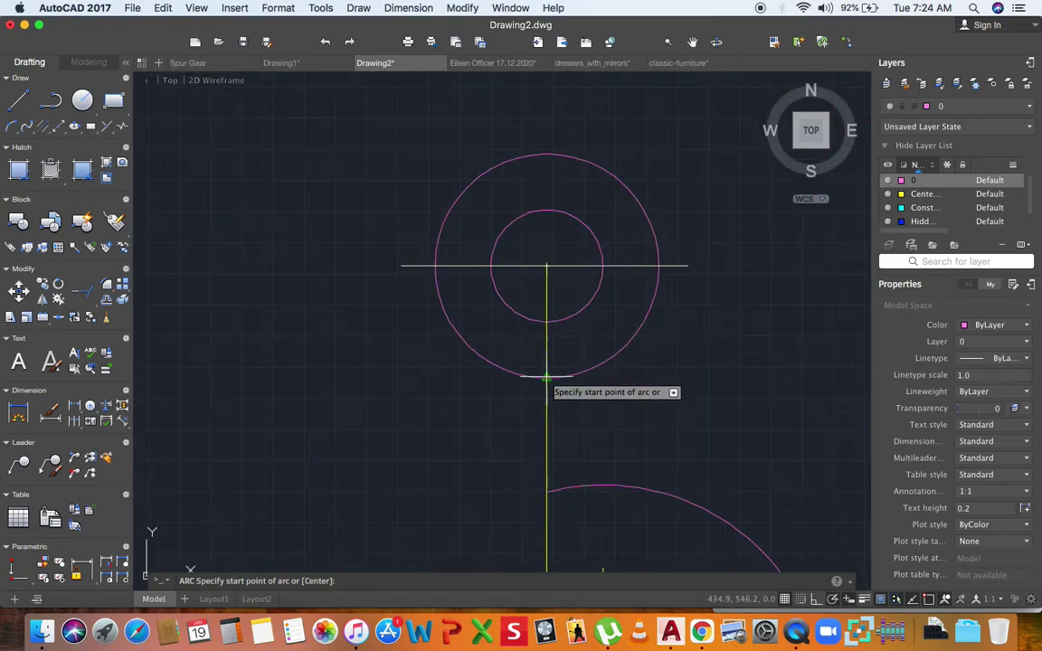
scroll(547, 410, up, 5)
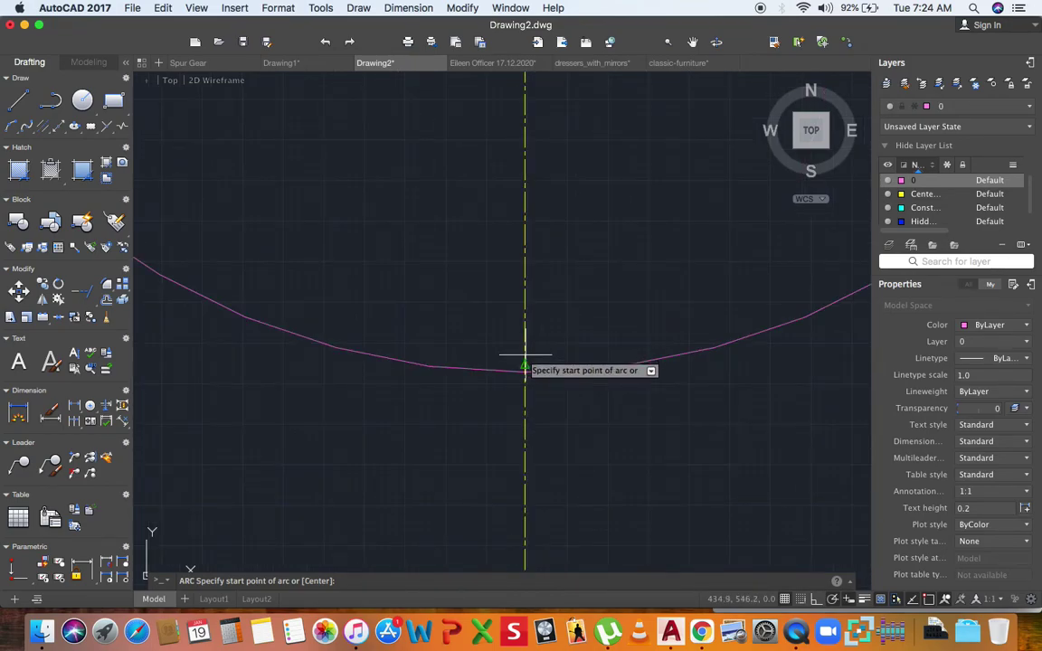
scroll(262, 290, down, 3)
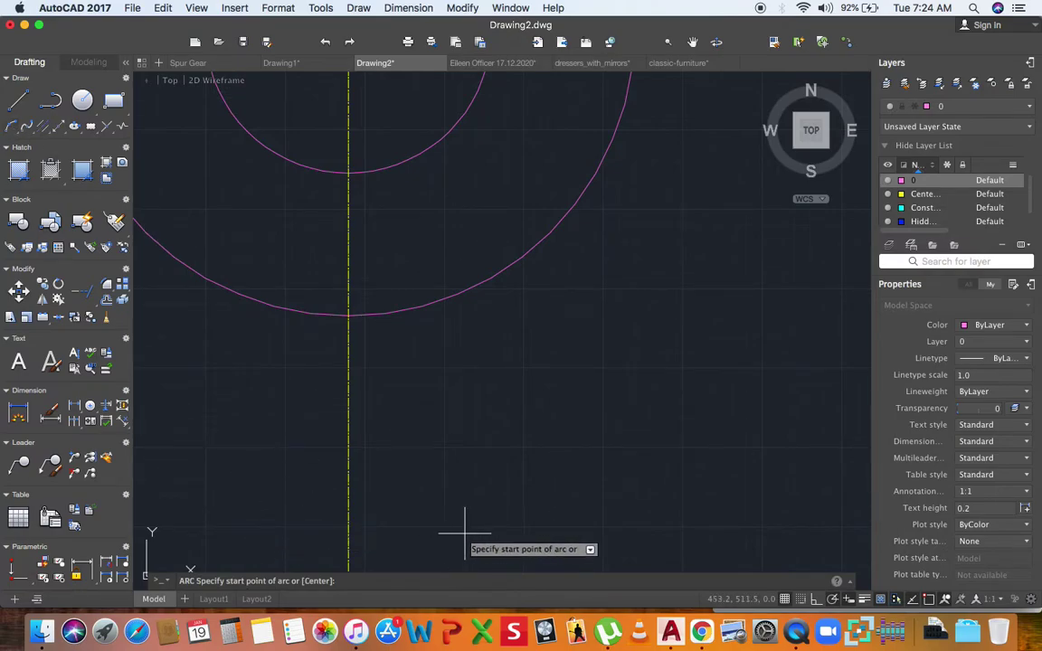
scroll(465, 534, down, 2)
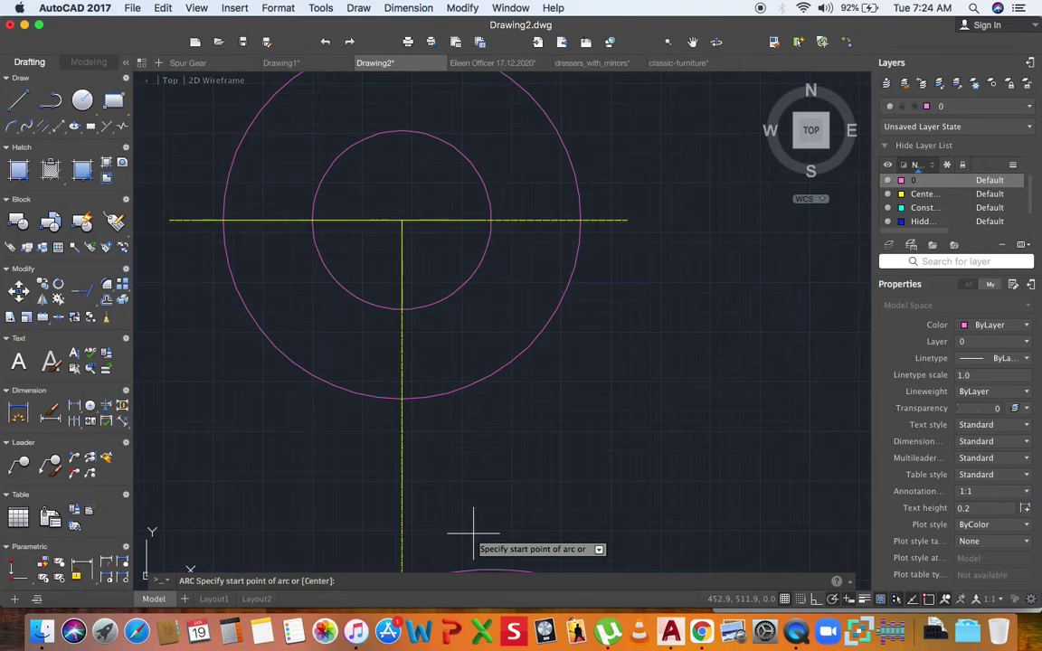
key(Return)
scroll(394, 398, up, 5)
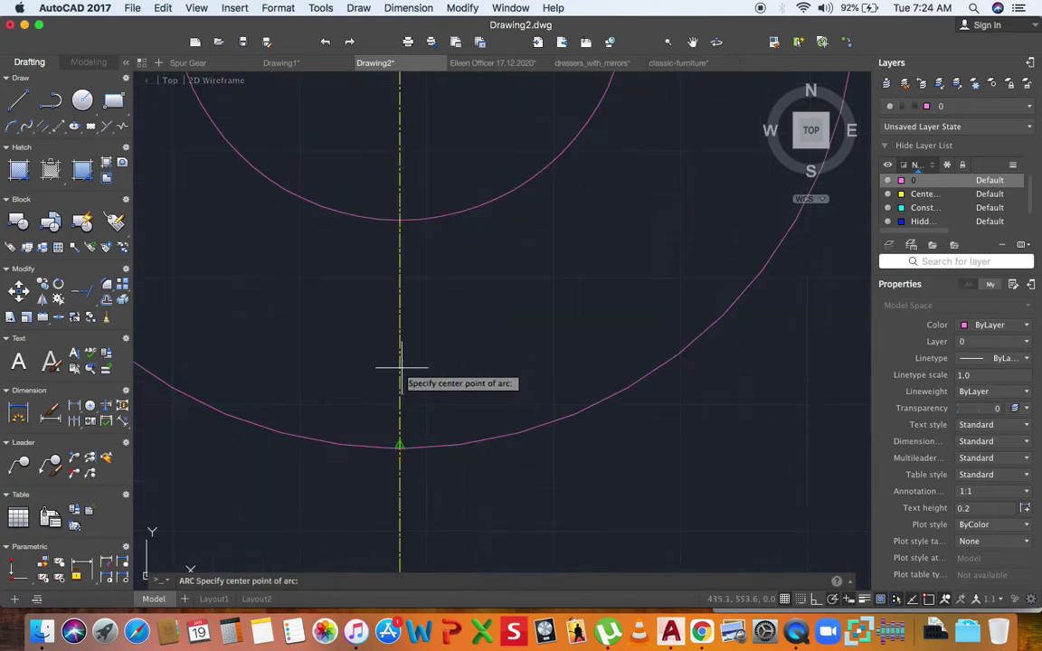
scroll(398, 444, up, 2)
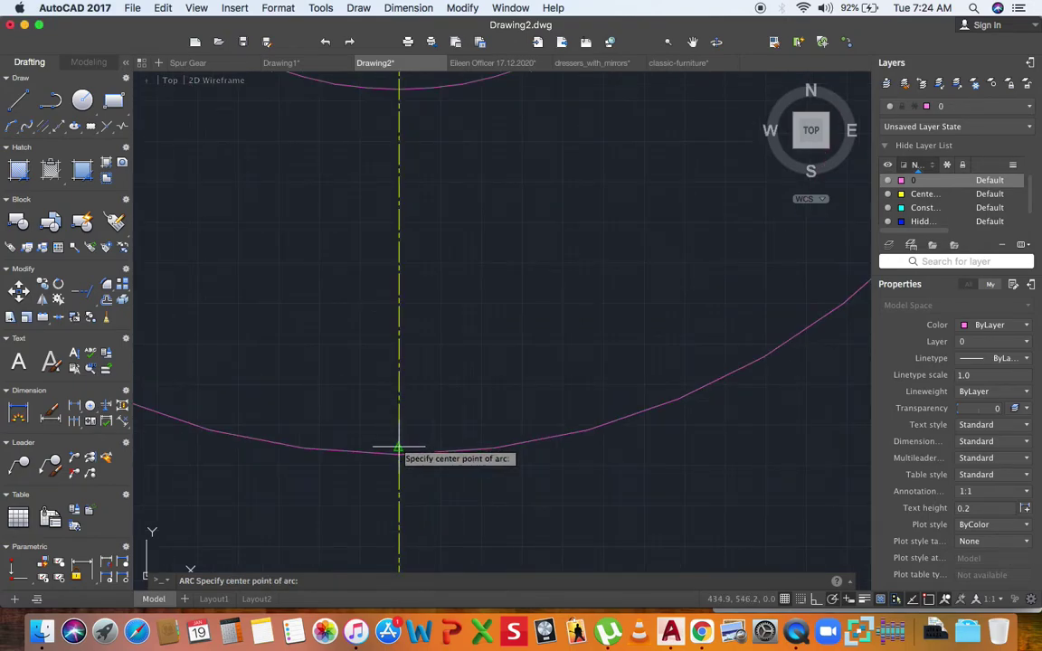
click(398, 448)
scroll(405, 380, down, 3)
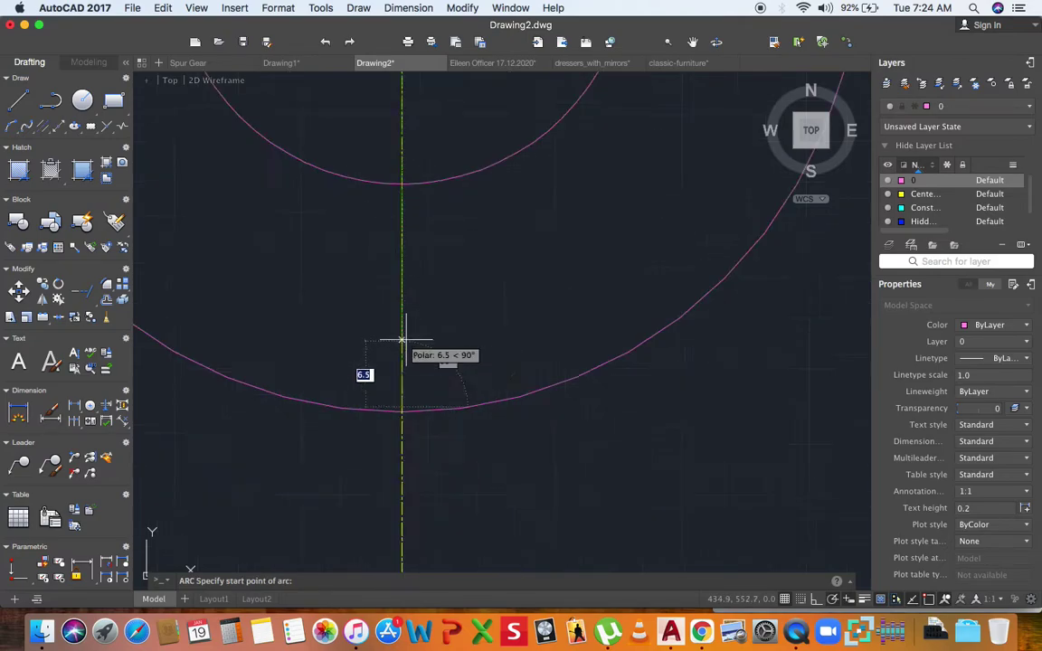
scroll(405, 242, up, 5)
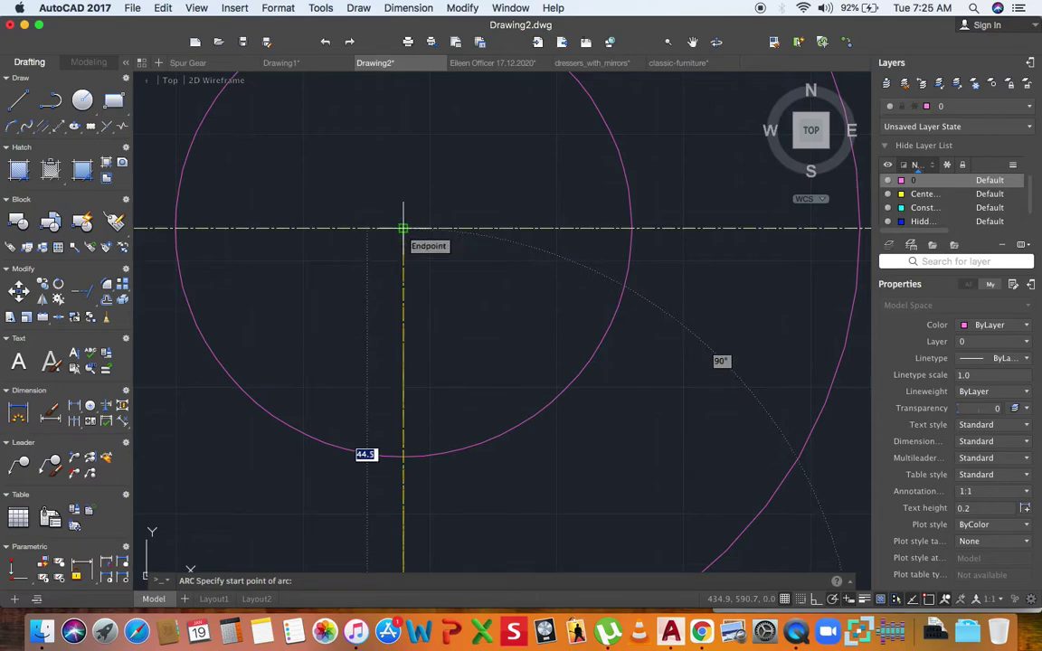
click(404, 228)
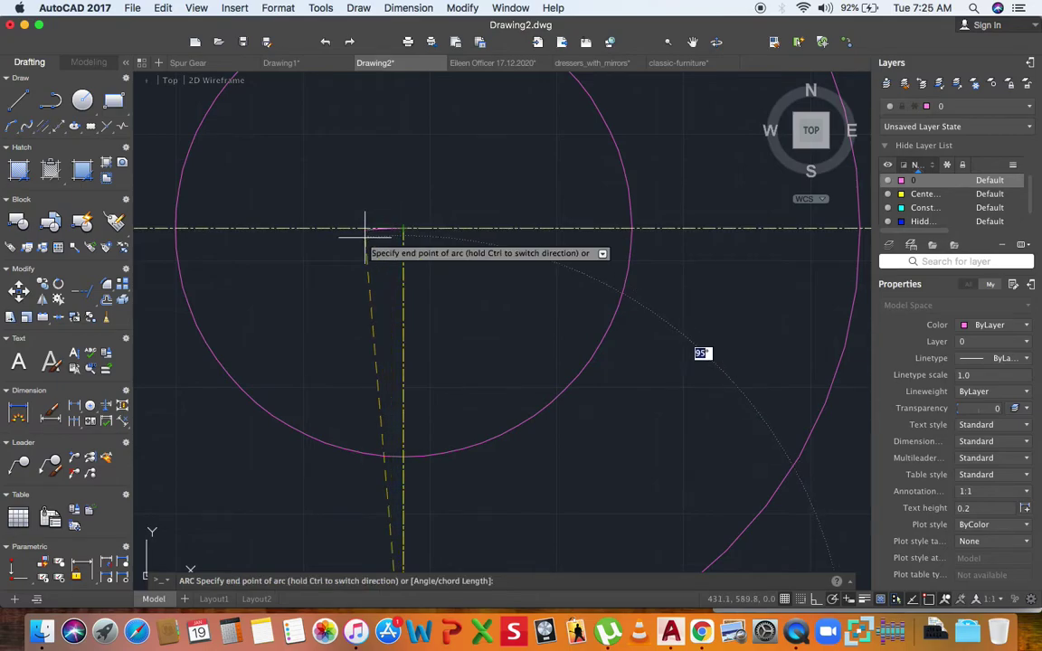
scroll(340, 233, down, 3)
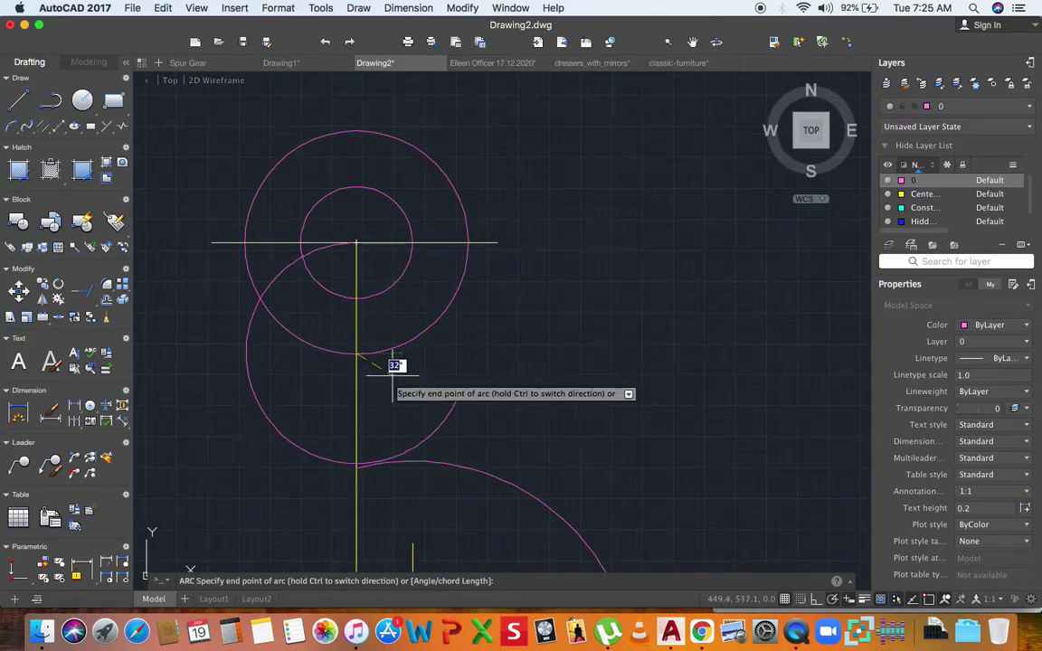
scroll(312, 463, up, 3)
scroll(398, 457, up, 3)
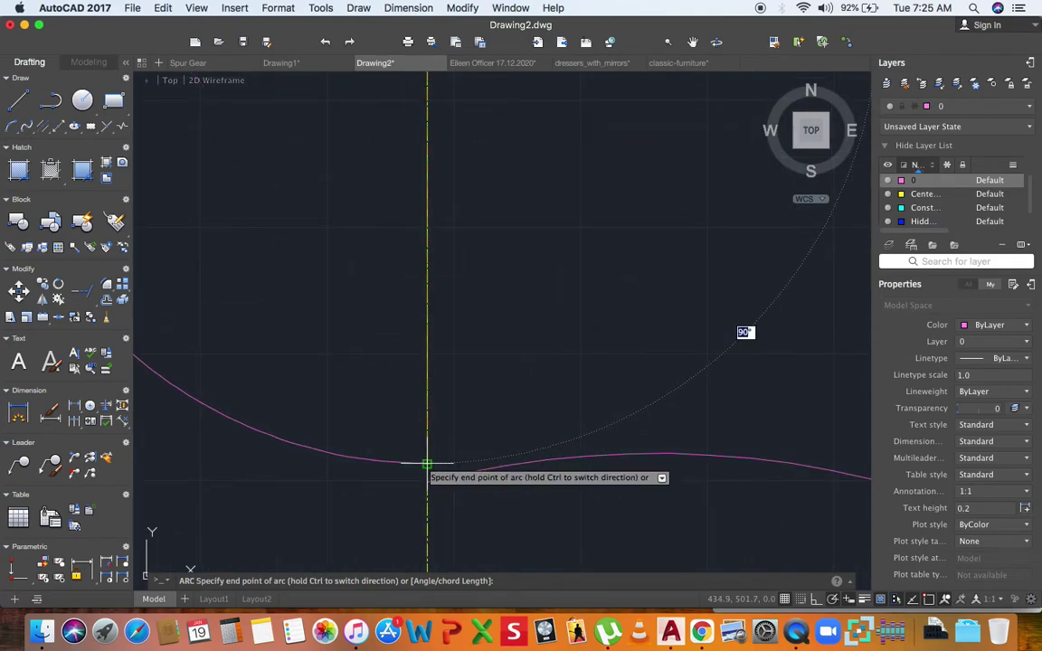
scroll(428, 464, down, 5)
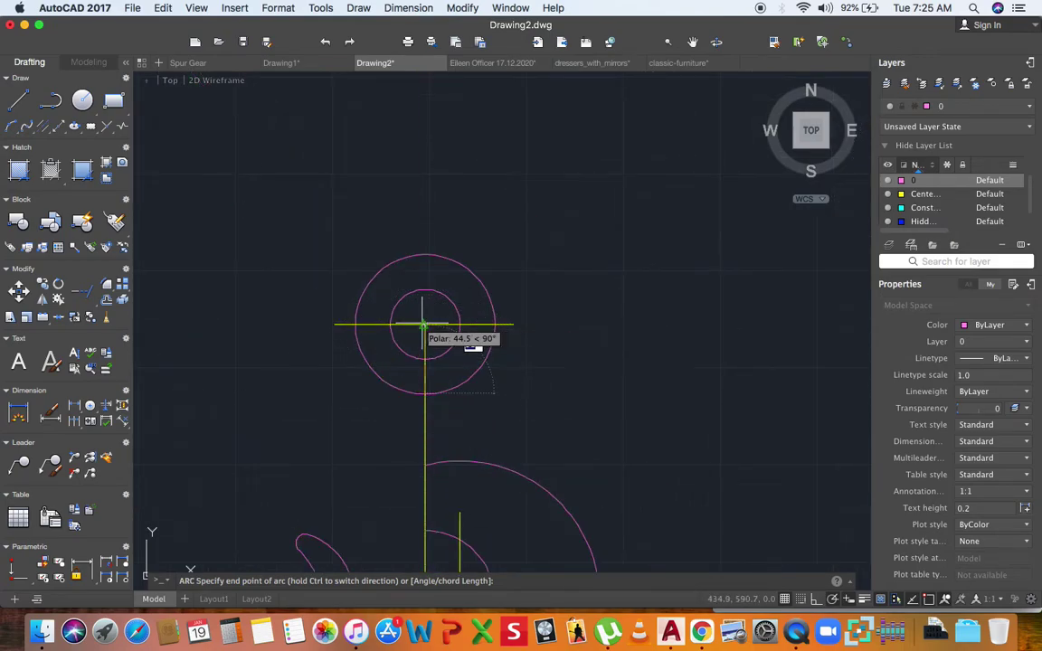
scroll(394, 464, up, 3)
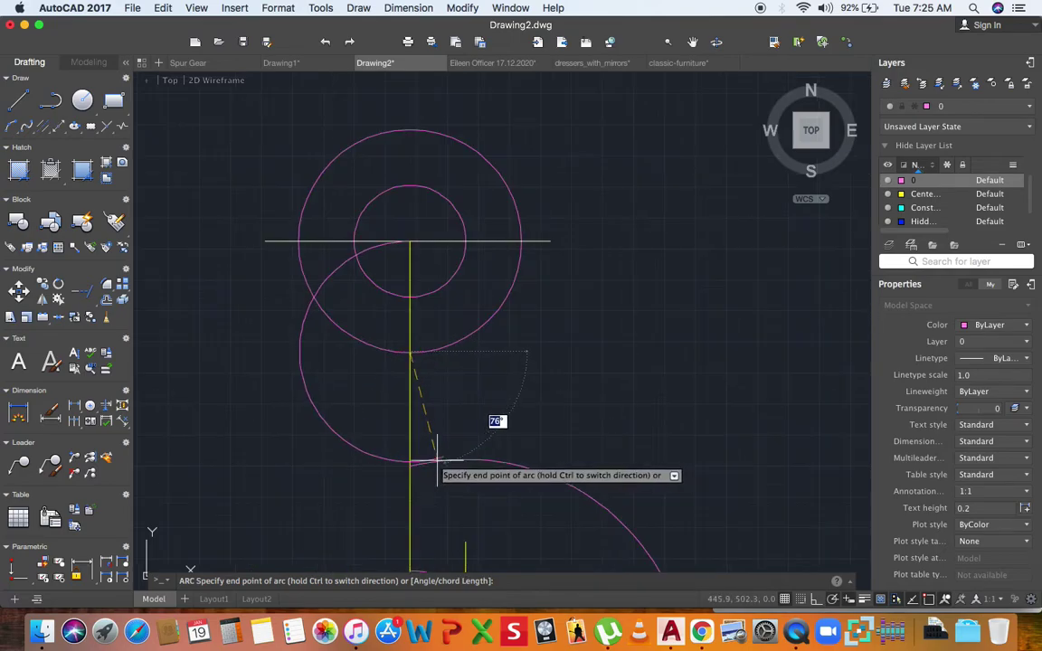
click(410, 462)
Step: Start the CIRCLE command with the alias C
scroll(404, 399, up, 4)
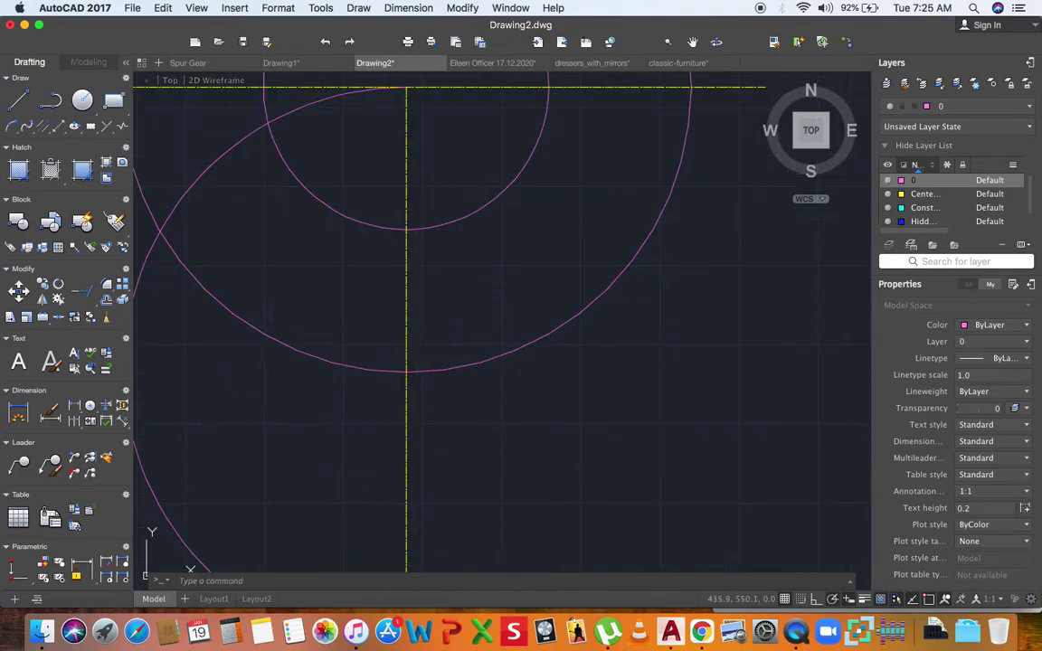
text(c)
key(Return)
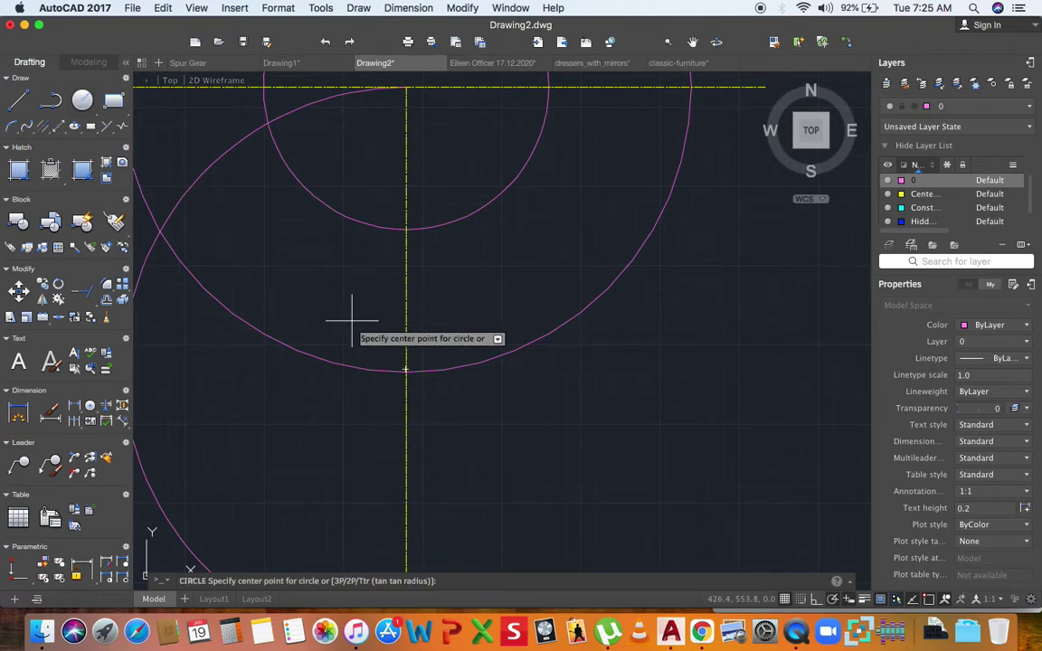
Step: Cancel the accidental commands and delete the short stray vertical centre-line piece
scroll(404, 334, down, 3)
scroll(530, 344, down, 4)
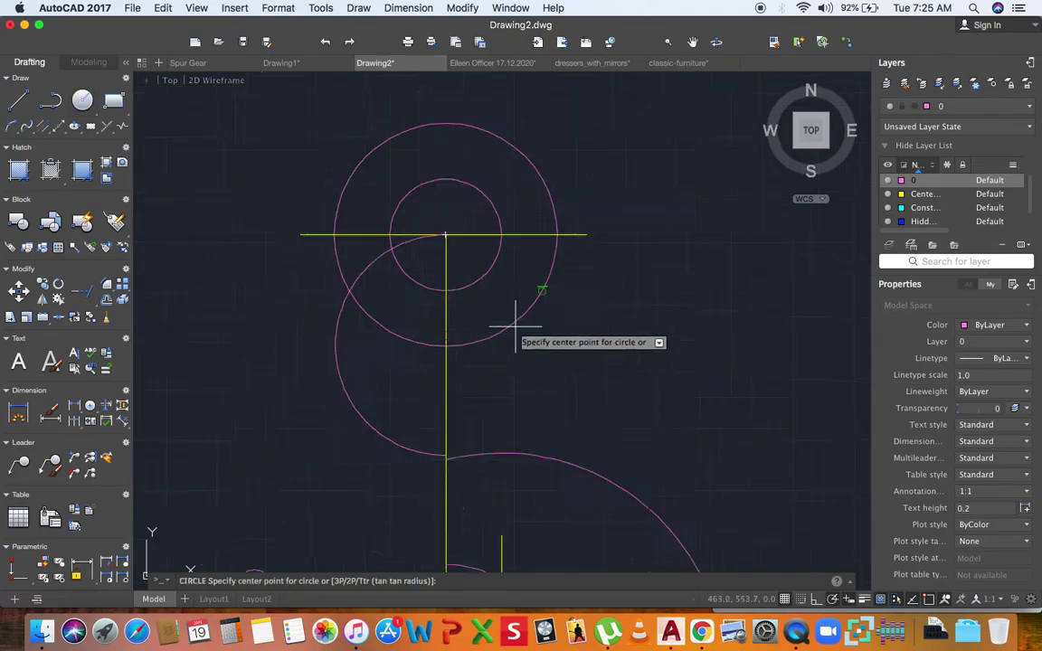
scroll(521, 400, up, 3)
key(Escape)
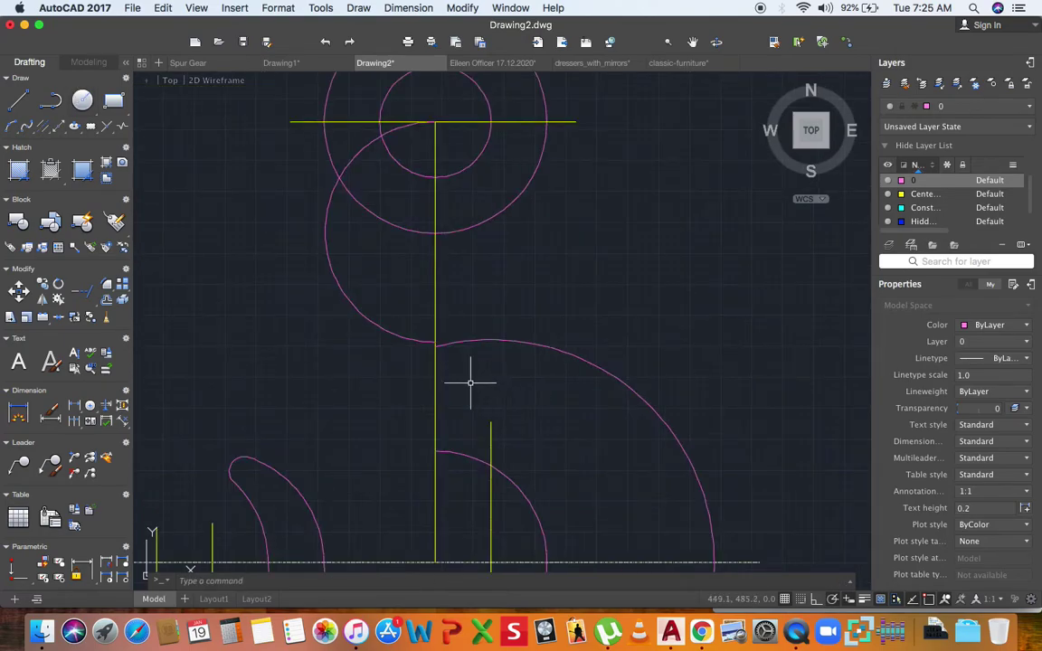
scroll(471, 384, down, 2)
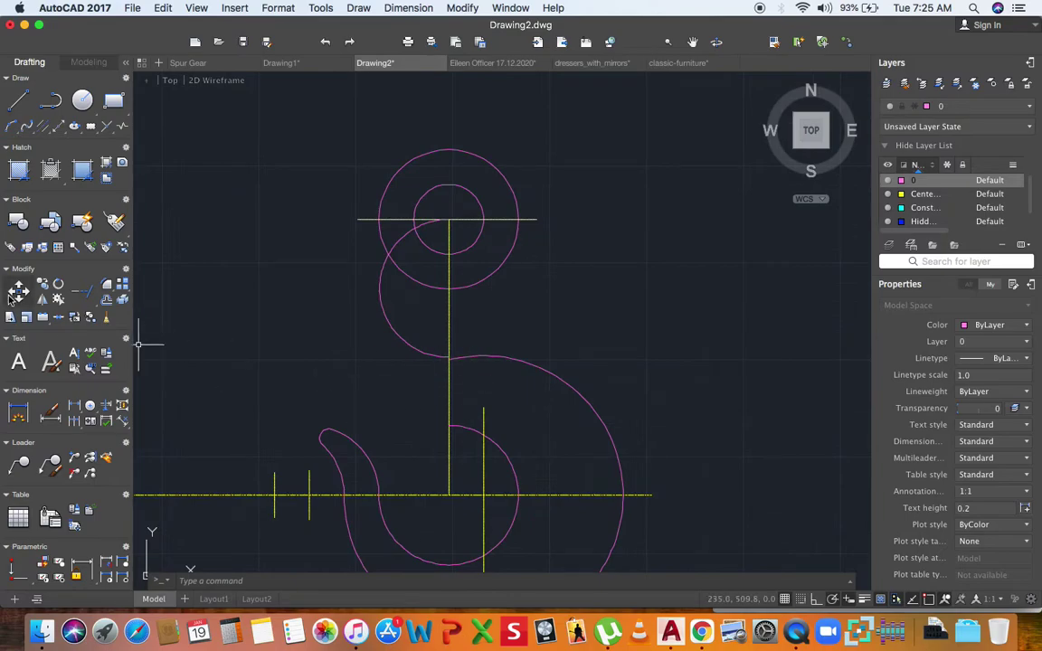
click(12, 126)
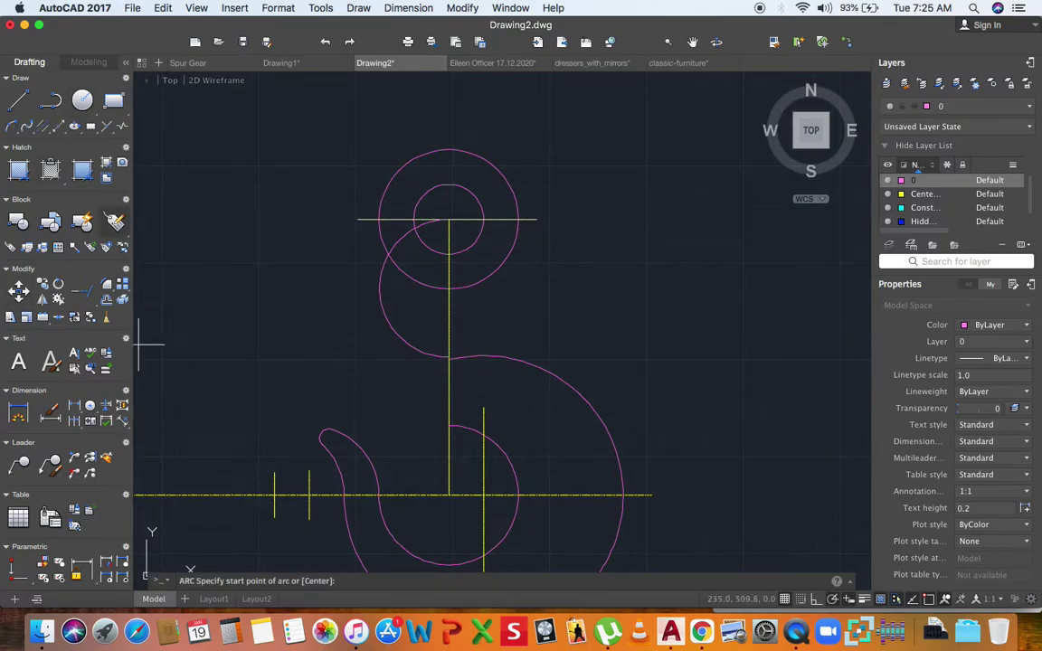
scroll(434, 366, up, 4)
scroll(457, 366, up, 2)
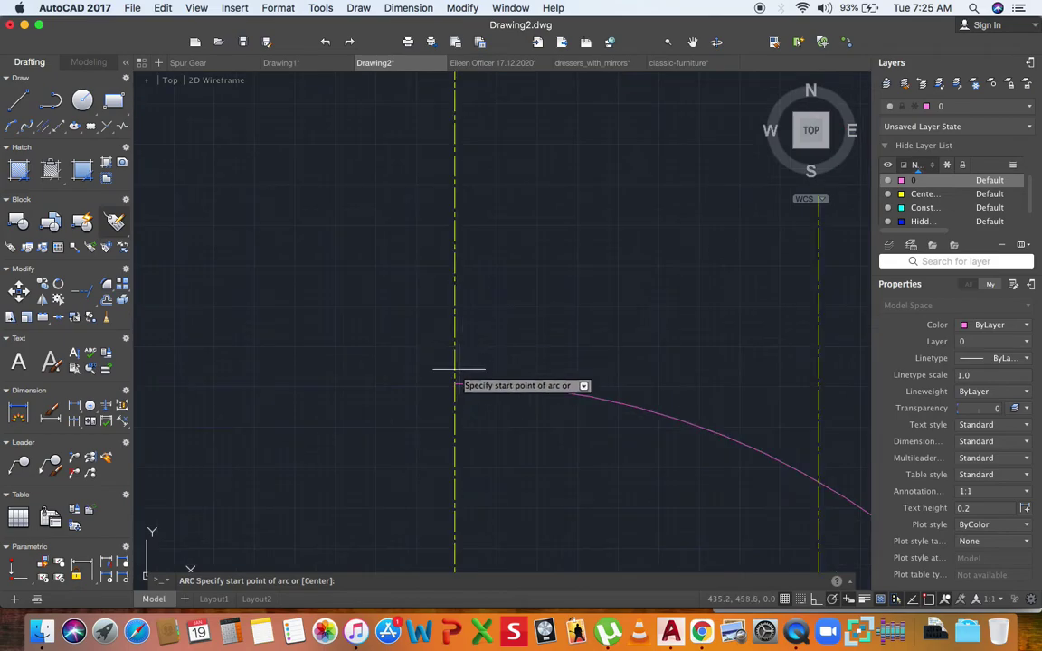
scroll(449, 389, down, 5)
key(Escape)
click(450, 362)
click(437, 366)
key(Delete)
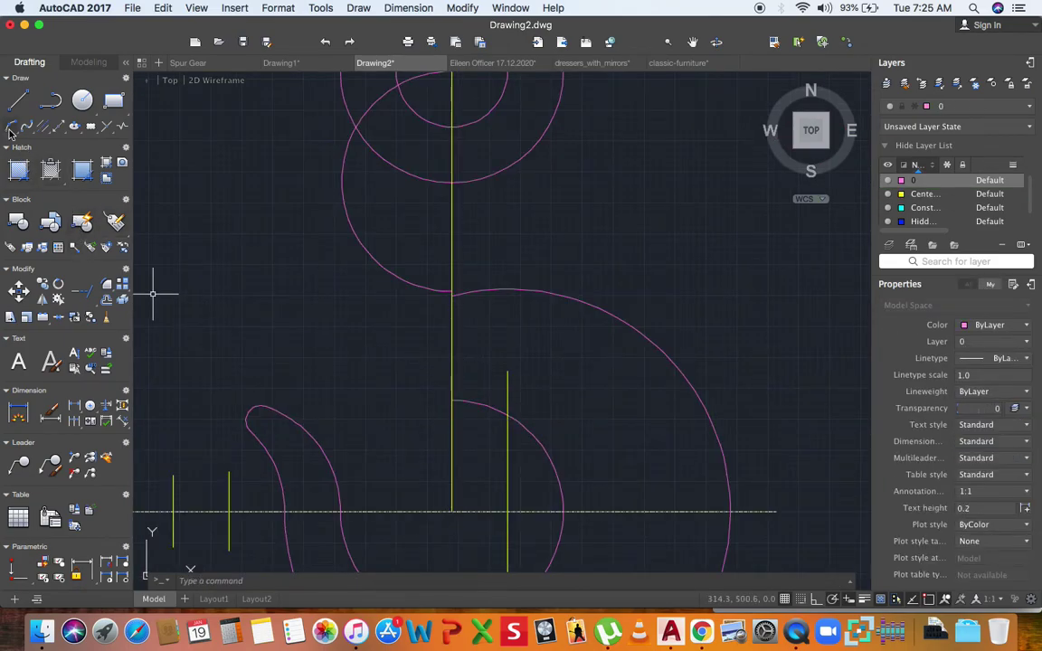
Step: Draw a centre-based arc from the centre line's end, running from the lower crossing to the junction
click(11, 128)
text(c)
key(Return)
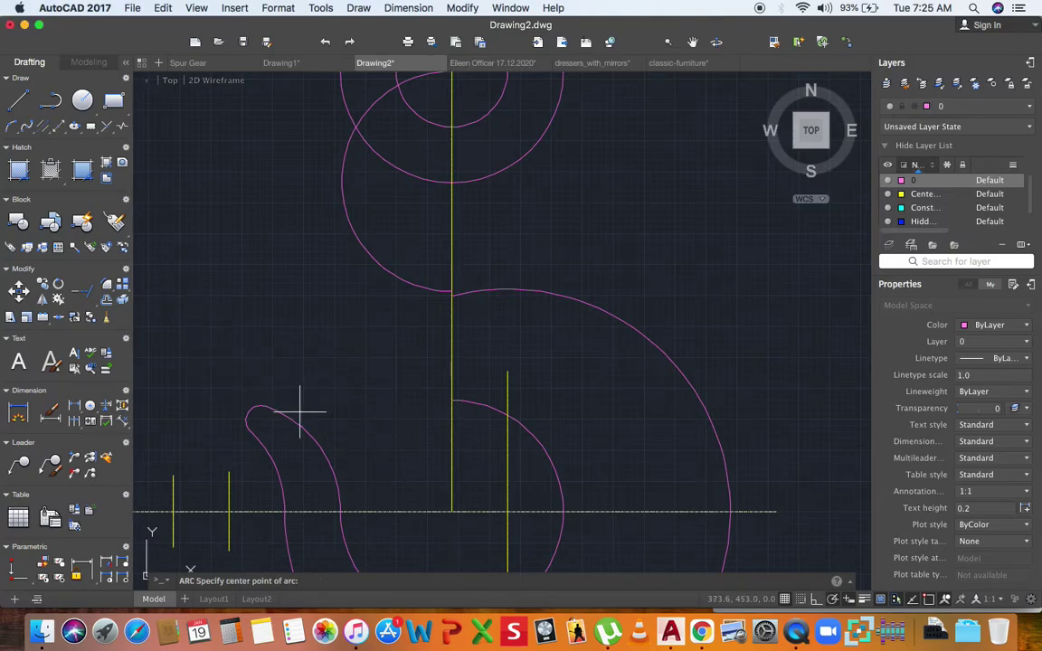
scroll(448, 403, up, 6)
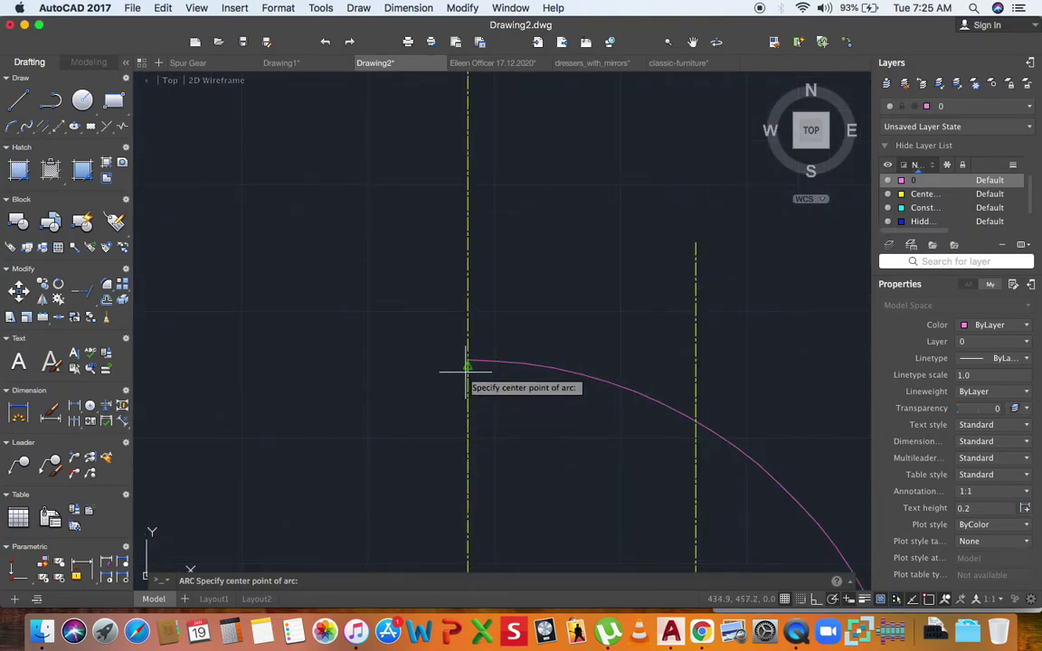
click(467, 367)
scroll(464, 399, down, 4)
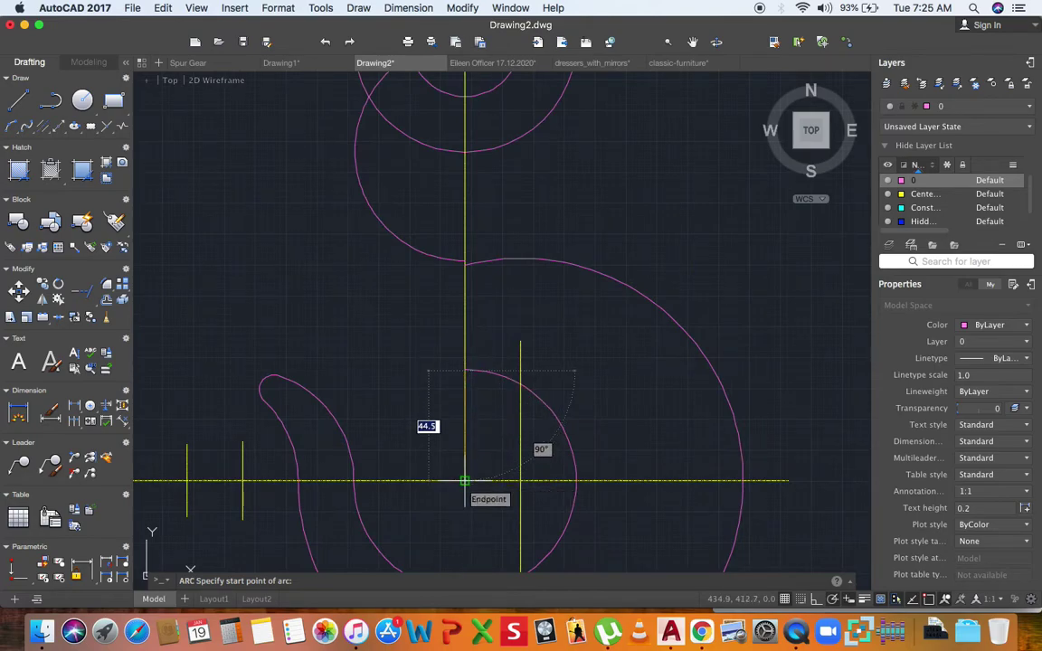
click(464, 481)
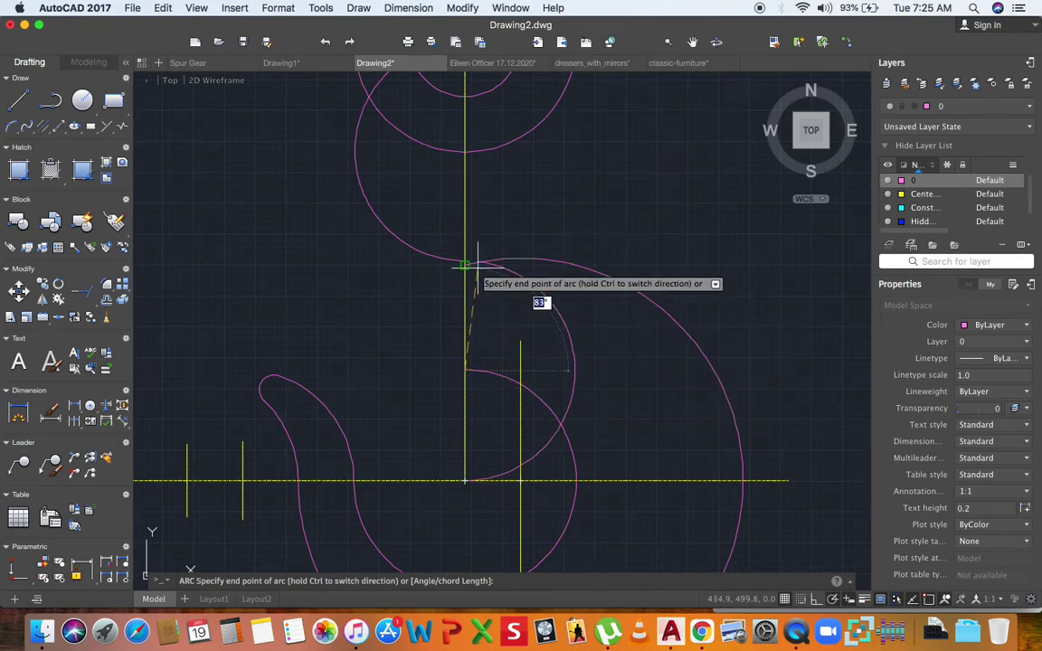
scroll(470, 264, up, 3)
scroll(512, 541, down, 5)
scroll(453, 554, up, 3)
scroll(547, 479, up, 2)
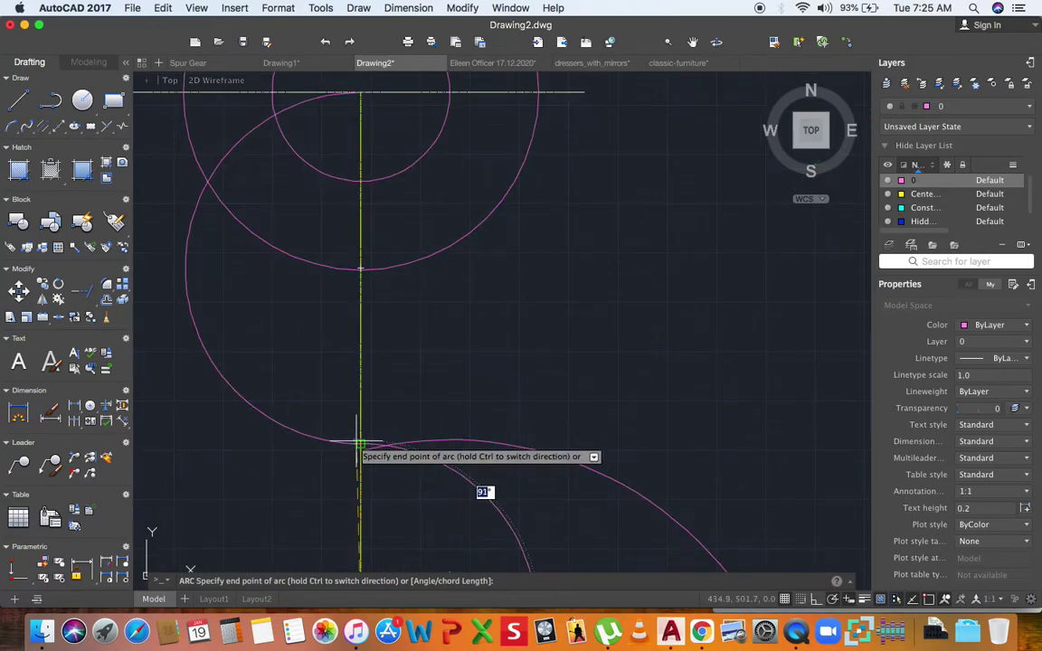
click(418, 439)
scroll(432, 386, down, 3)
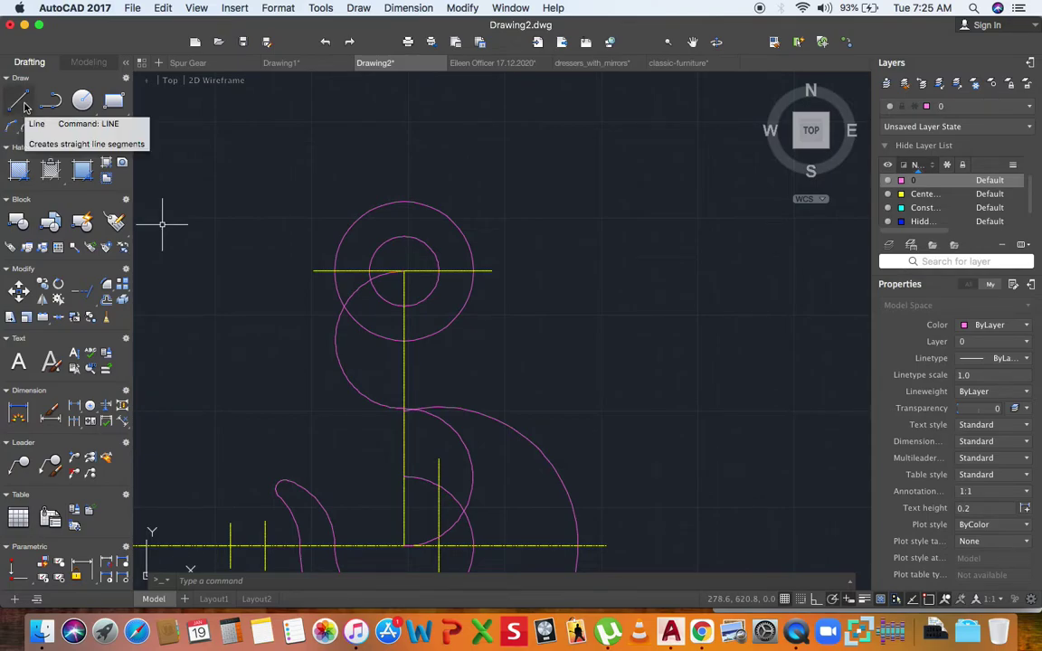
Step: Make Outline current and draw a diagonal line from the upper-left circle intersection to the inner curve
click(983, 107)
click(946, 196)
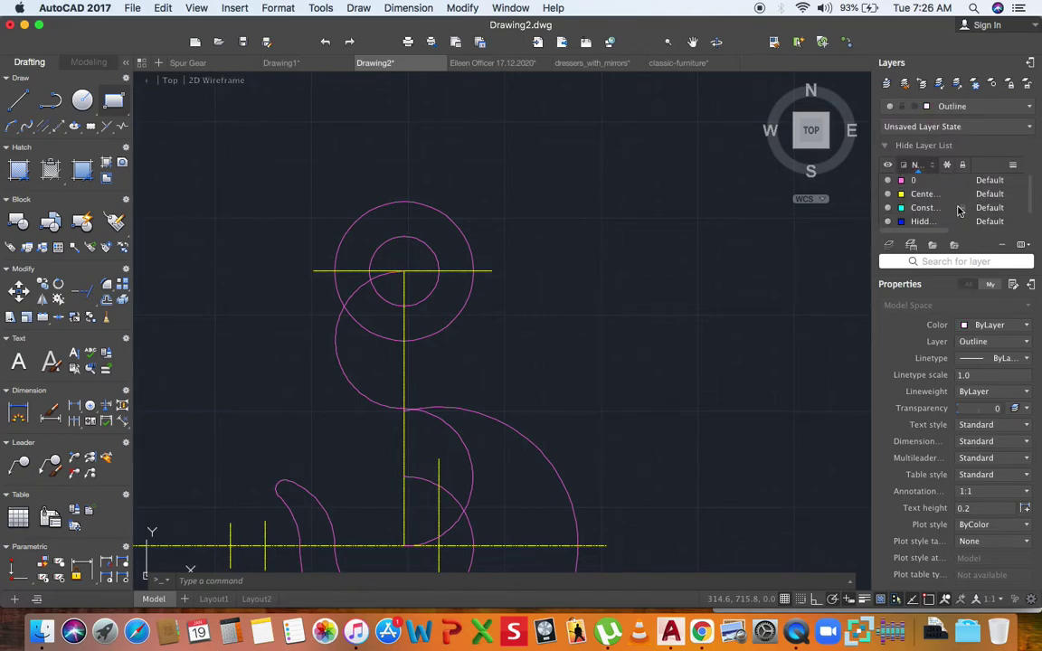
click(22, 104)
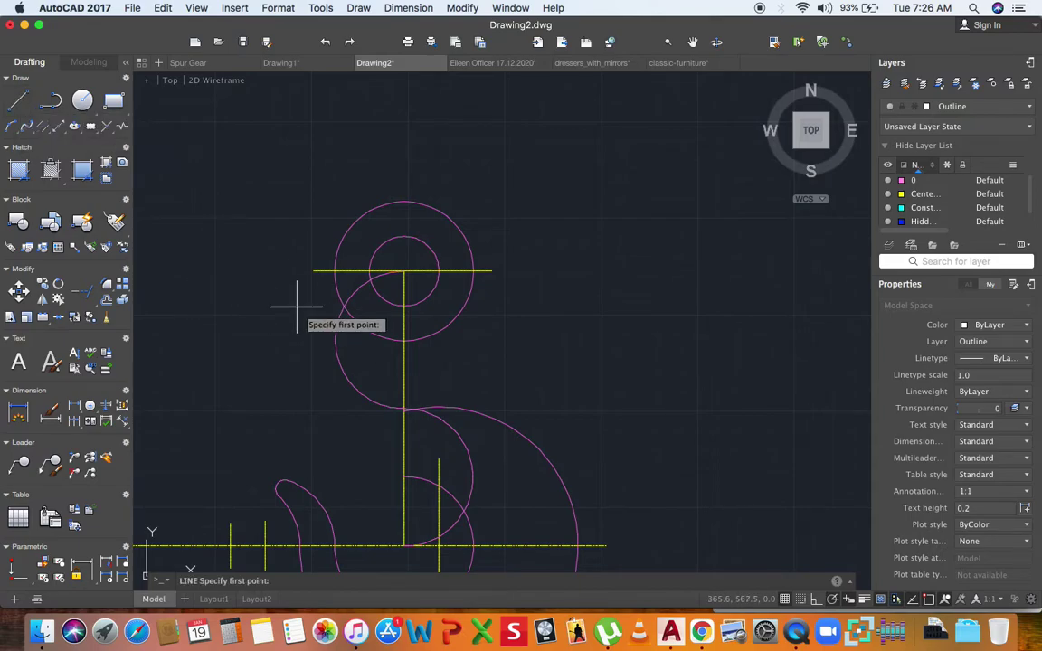
scroll(340, 319, up, 2)
scroll(340, 319, up, 1)
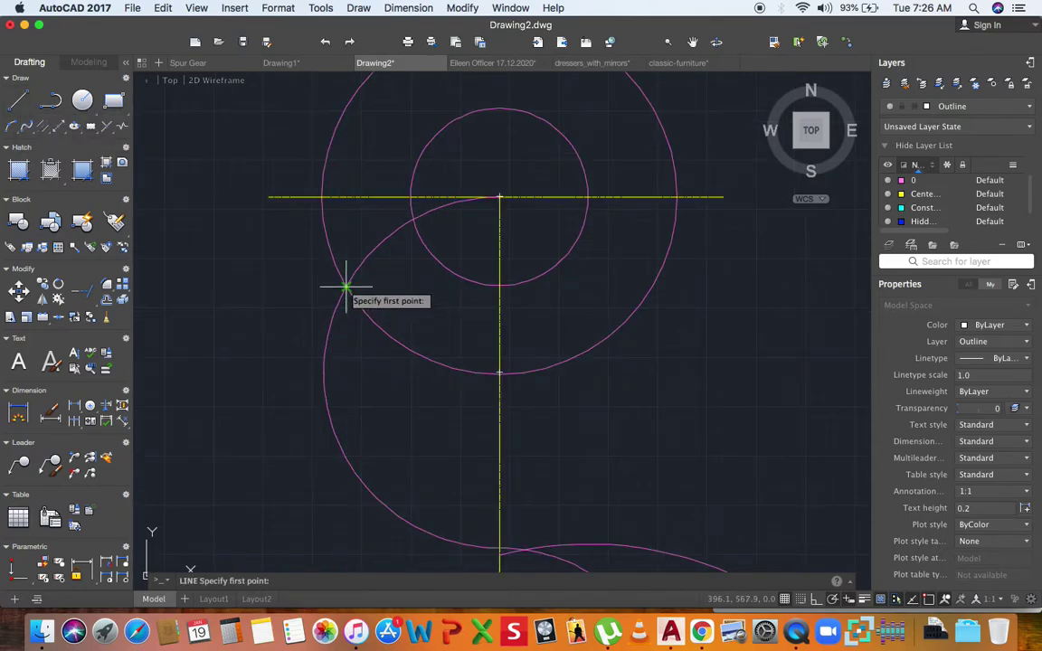
click(346, 286)
scroll(329, 239, down, 4)
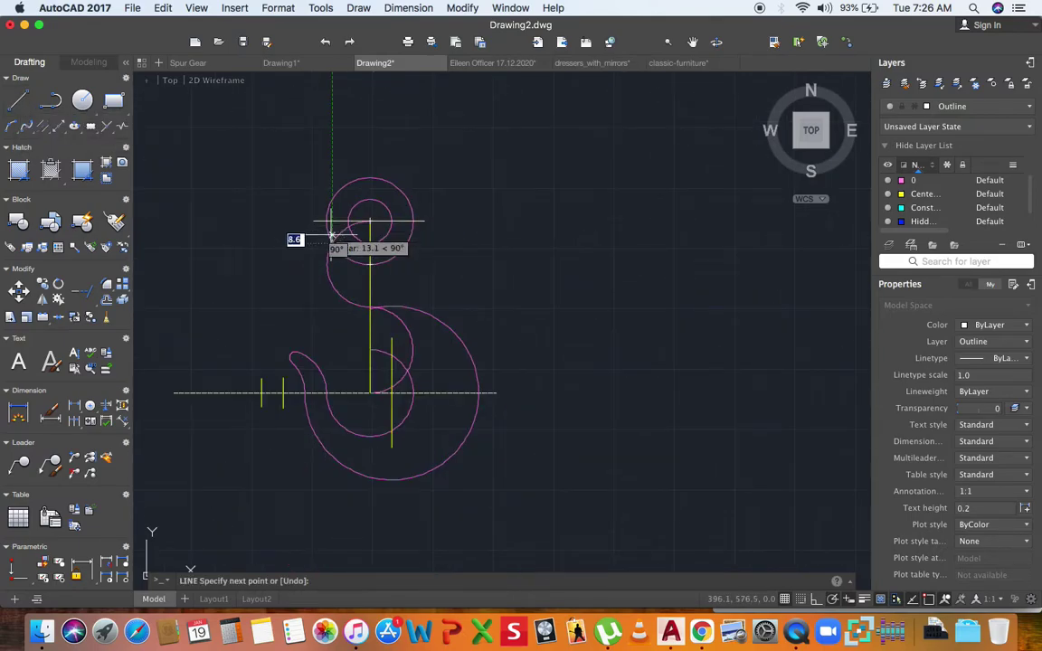
scroll(407, 370, up, 4)
click(395, 372)
scroll(372, 333, down, 4)
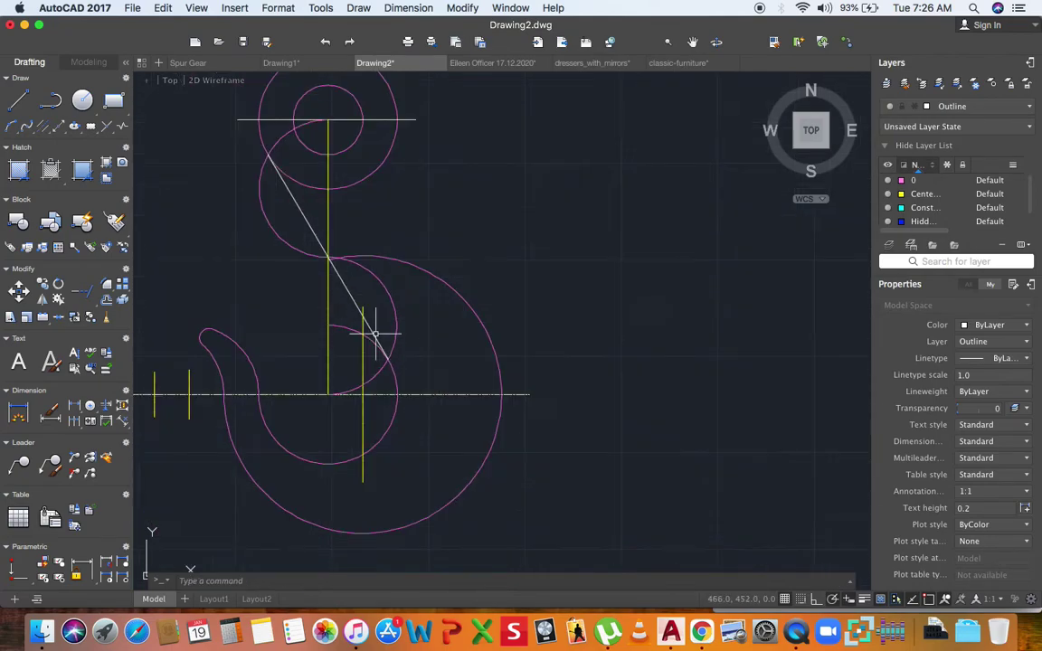
key(Escape)
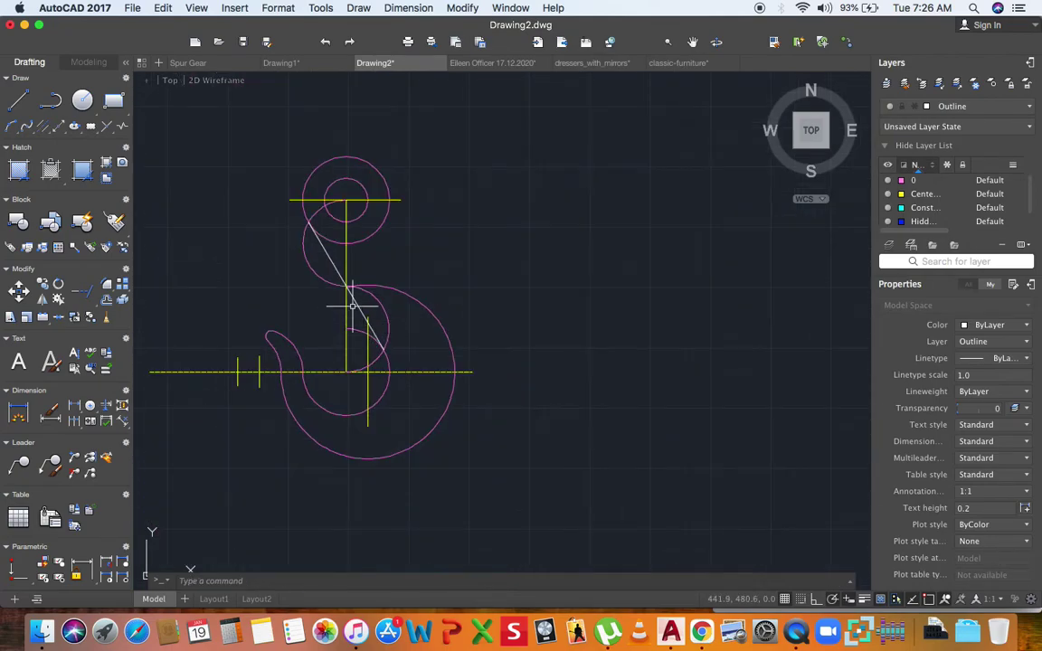
Step: Turn on lineweight display so the Outline line shows thick, and zoom in on the hook
click(864, 601)
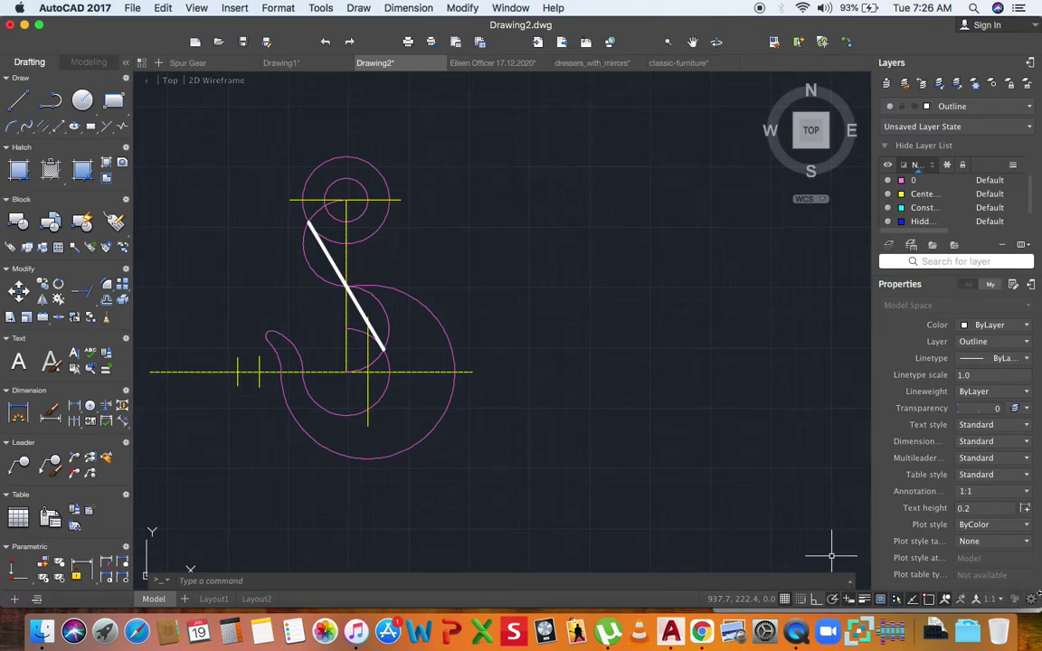
click(865, 601)
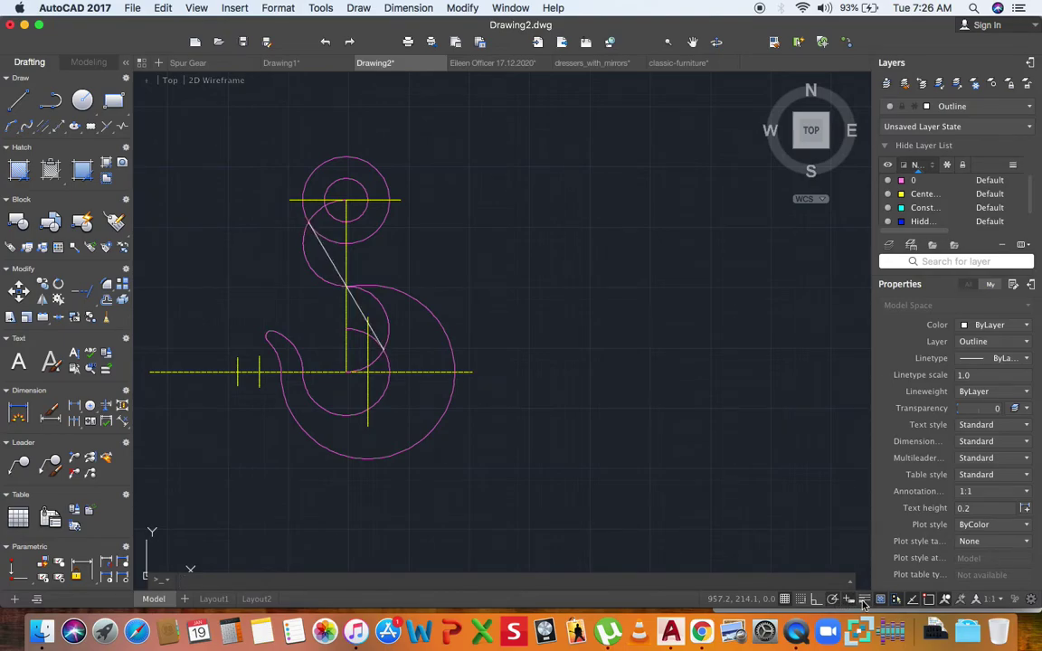
scroll(433, 305, up, 2)
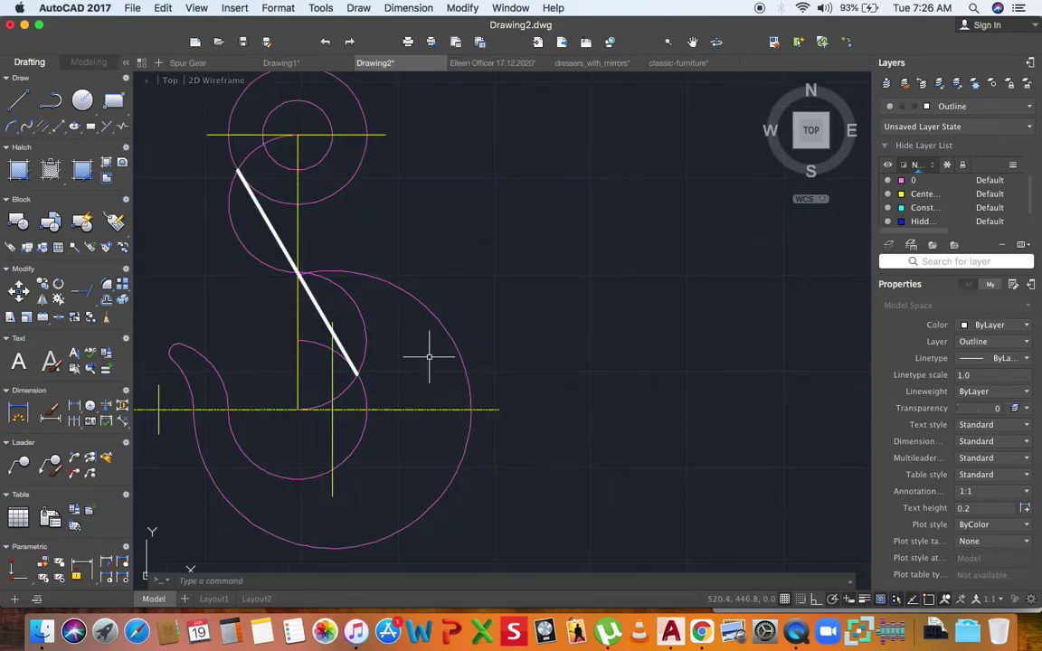
scroll(329, 378, down, 2)
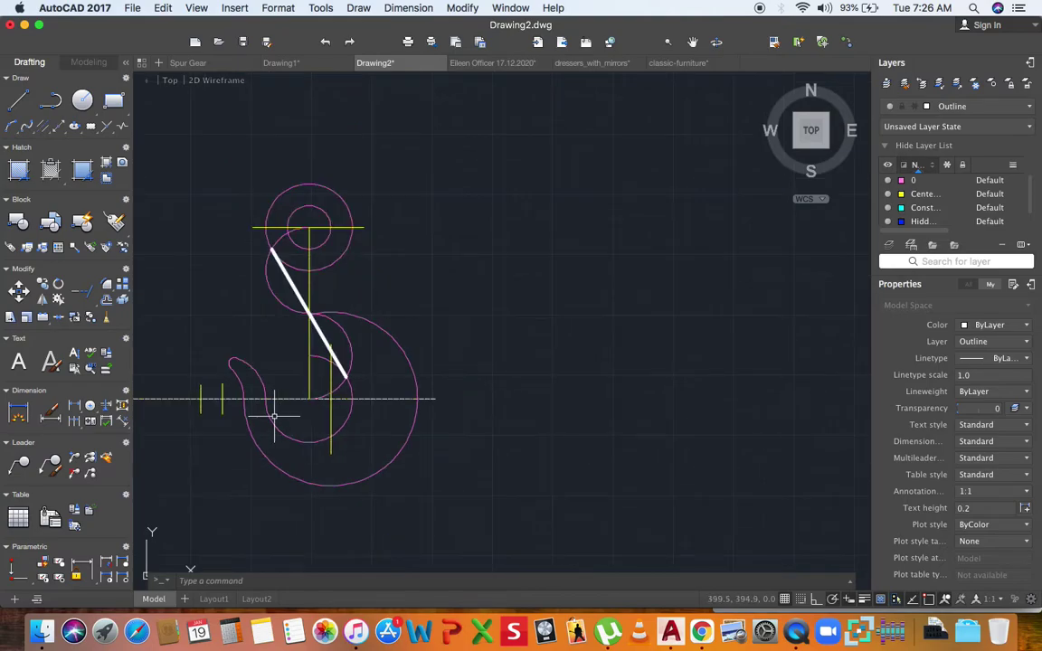
scroll(292, 416, up, 2)
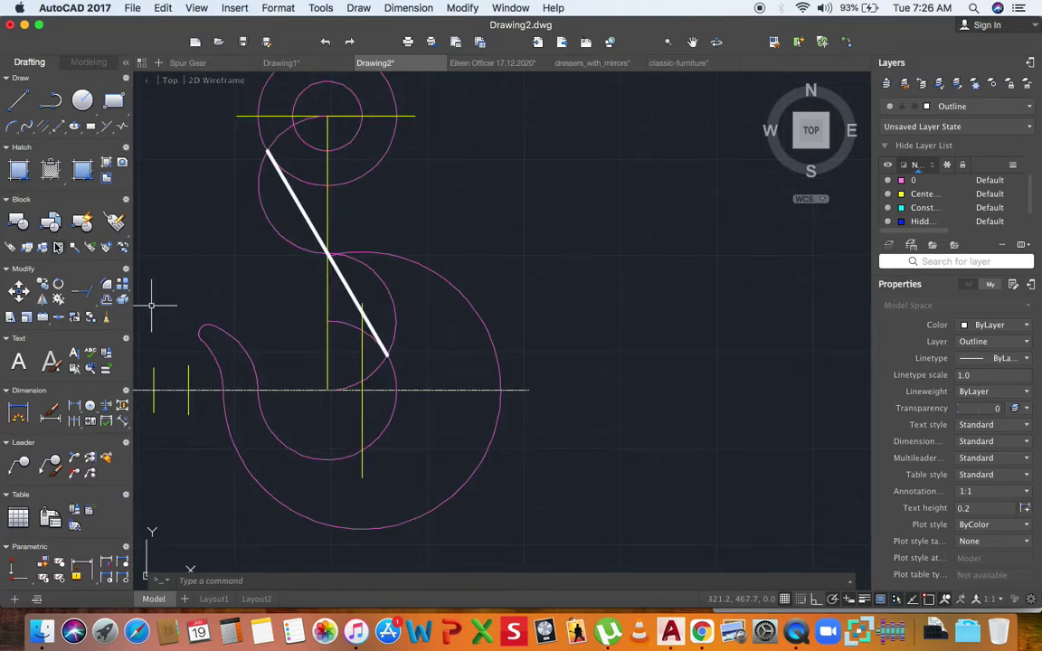
click(241, 320)
Step: Put the hook-tip, inner and large outer arcs on the Outline layer
click(193, 354)
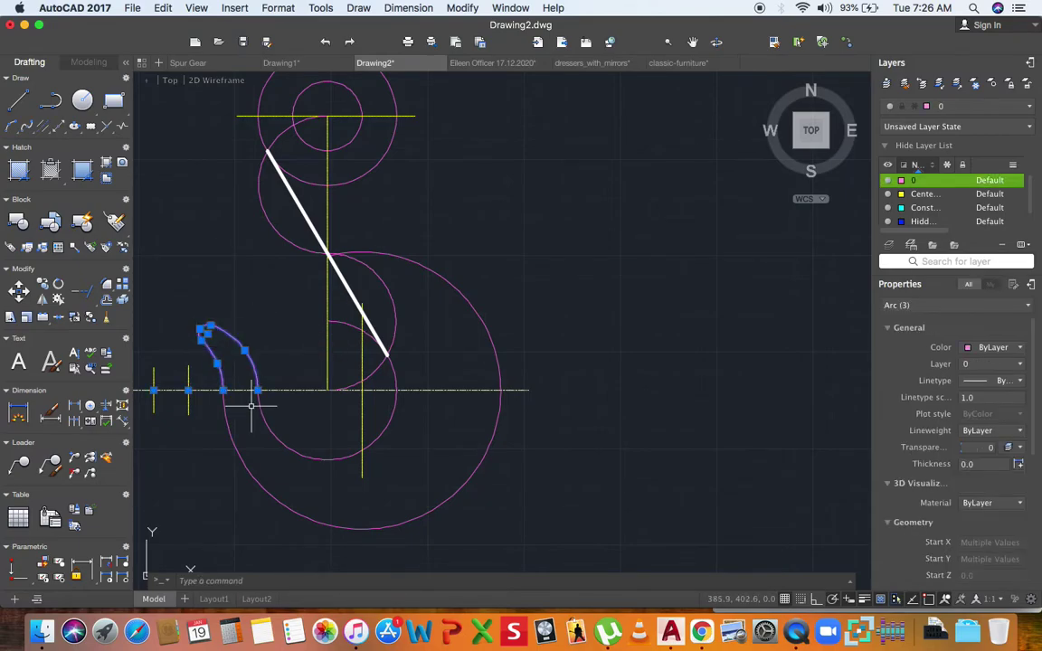
click(263, 419)
click(216, 459)
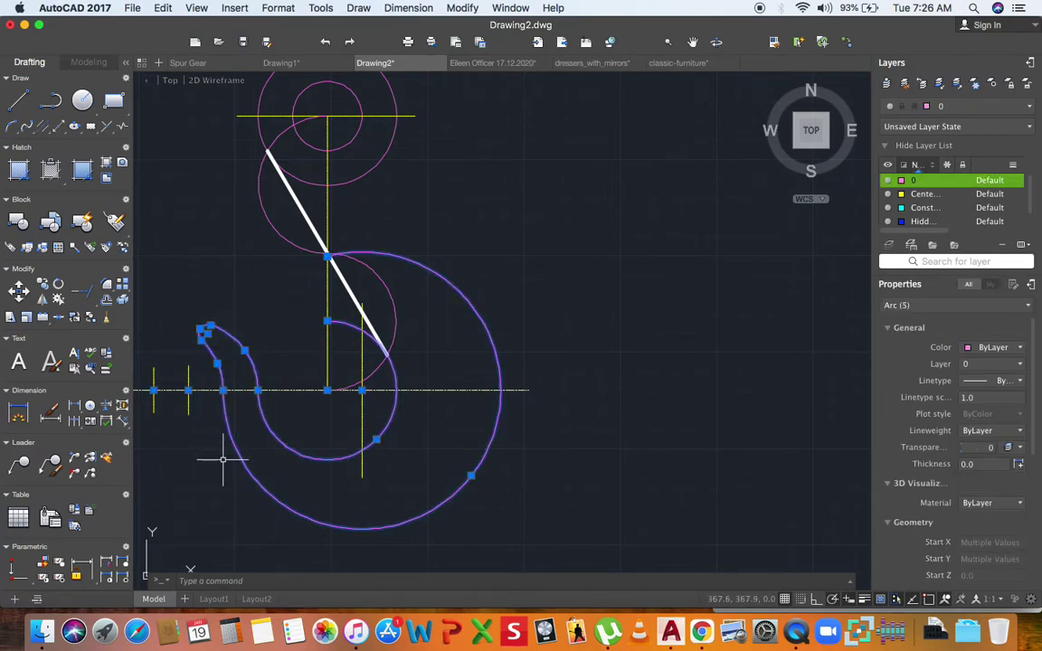
scroll(946, 208, down, 1)
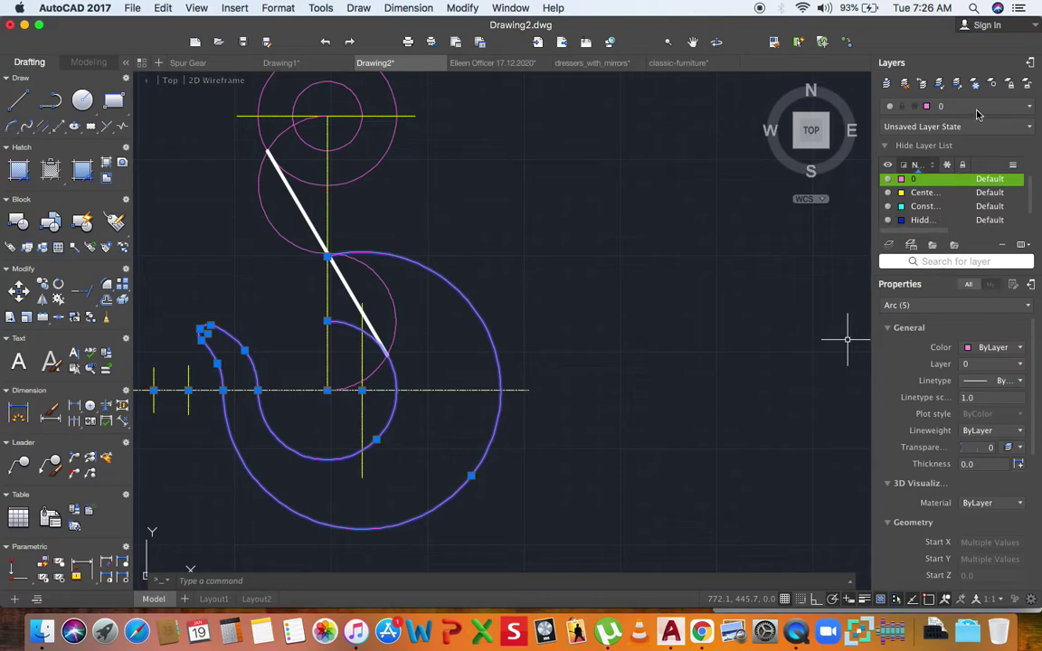
click(977, 107)
click(932, 200)
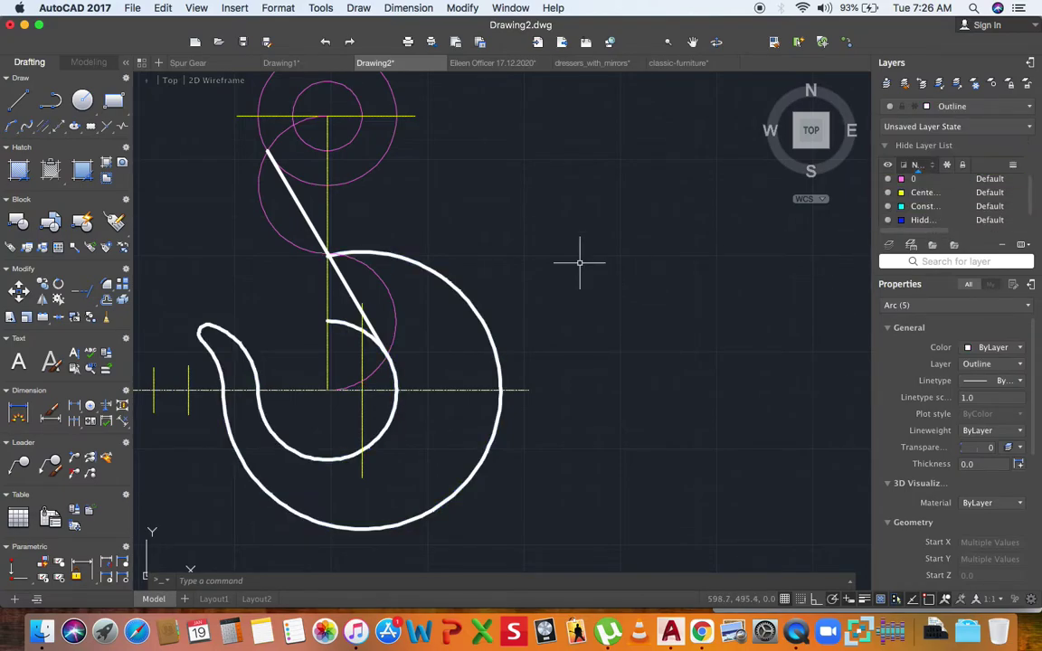
key(Escape)
Step: Match the diagonal line's properties onto the hook-tip, left, outer and inner arcs
scroll(366, 354, up, 4)
scroll(364, 364, down, 2)
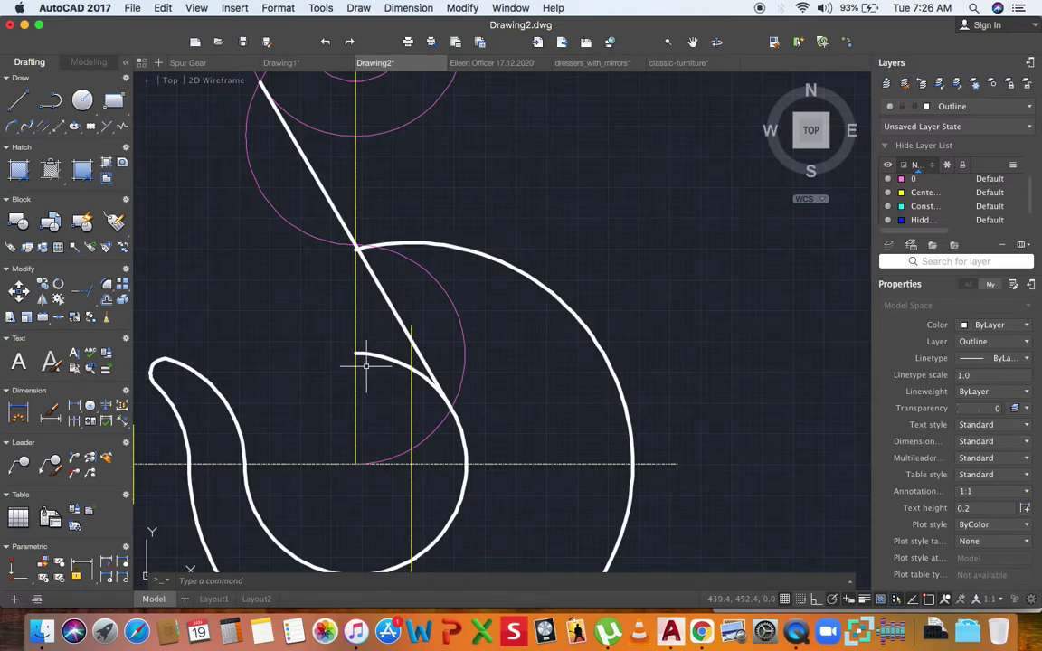
scroll(367, 363, down, 2)
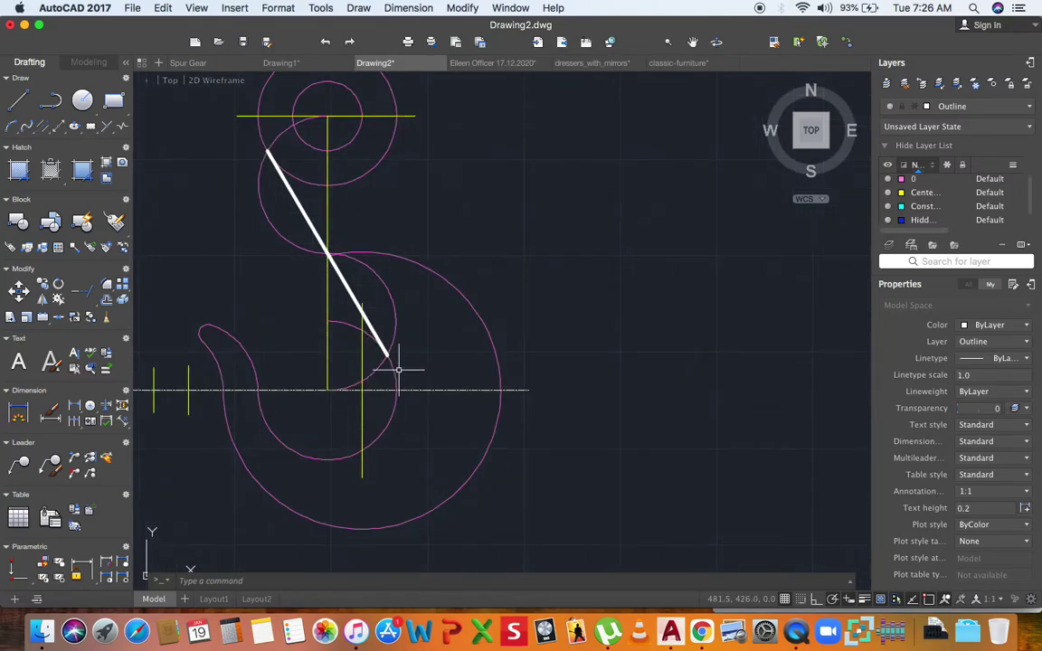
text(ma)
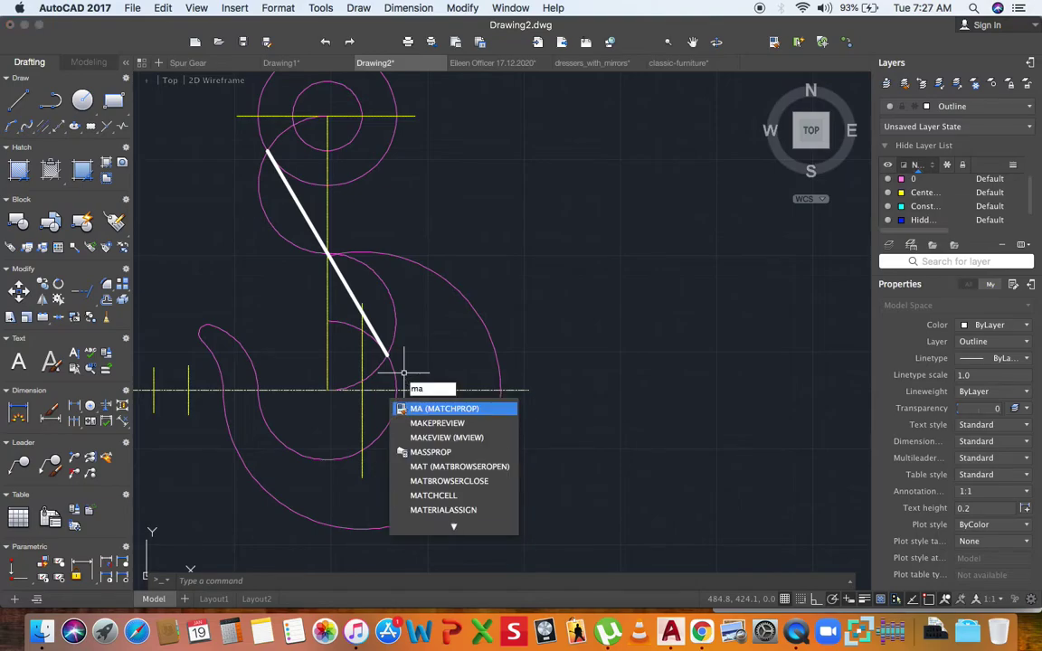
key(Return)
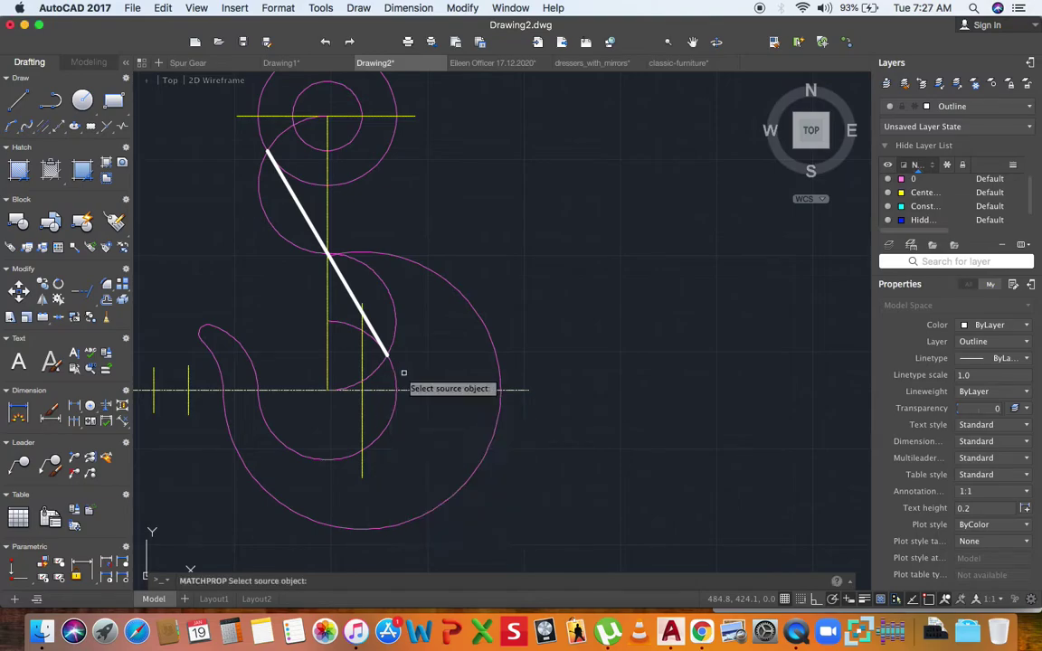
click(348, 291)
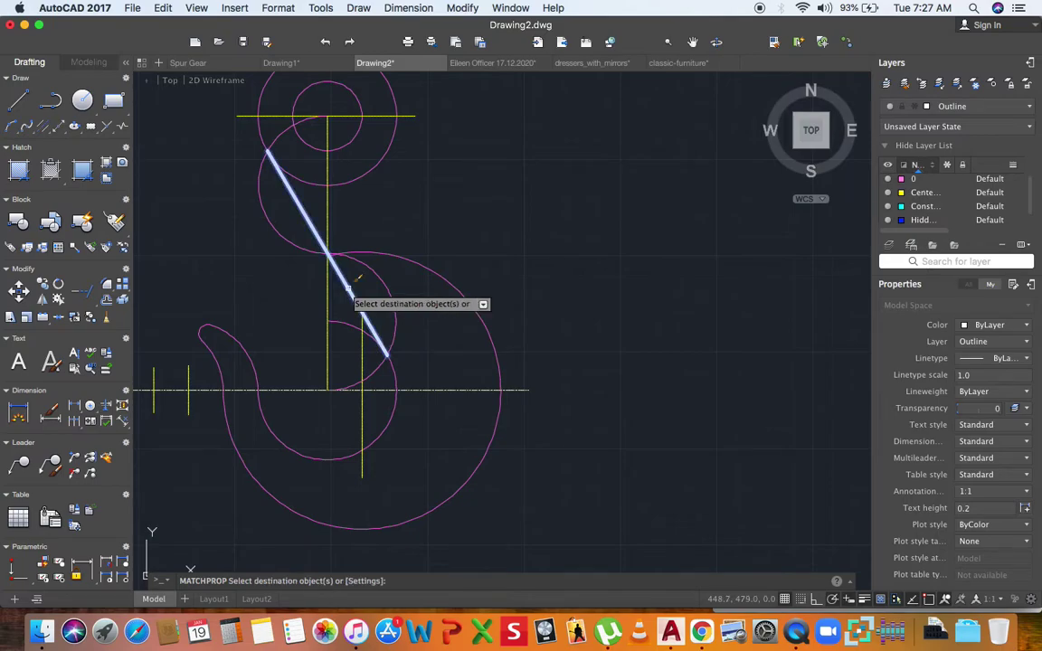
click(232, 317)
click(195, 340)
click(224, 388)
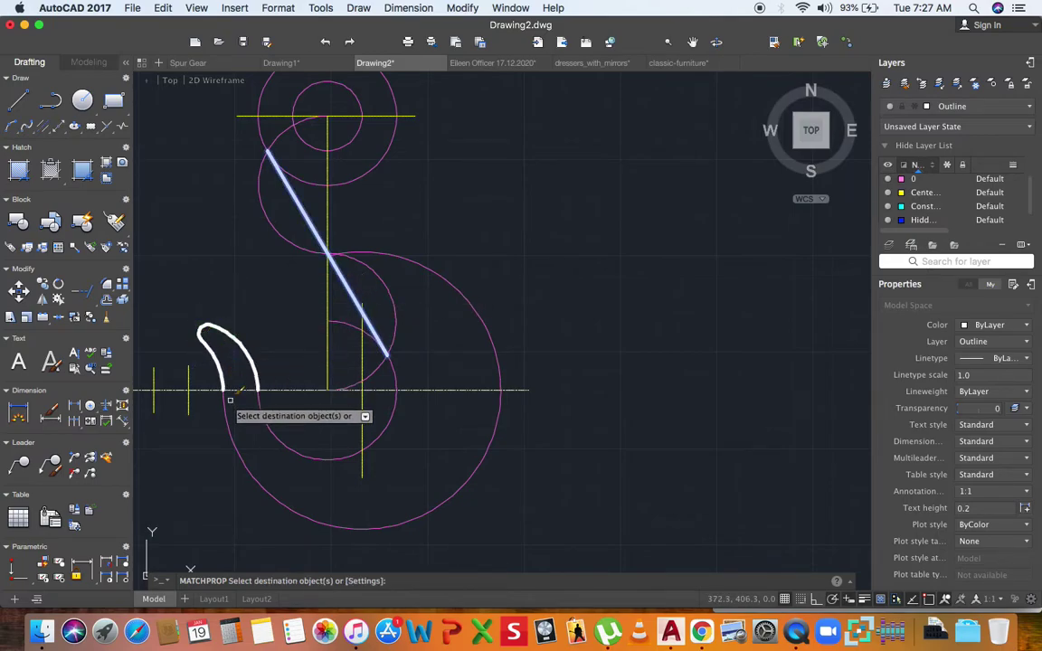
click(224, 409)
click(270, 426)
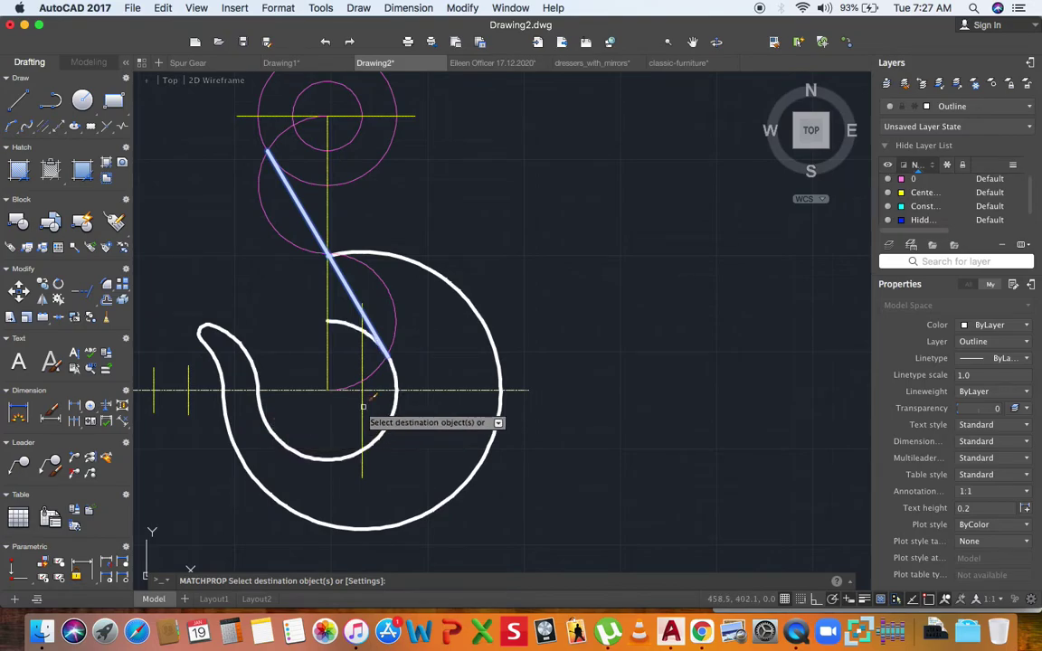
scroll(452, 441, down, 2)
scroll(438, 422, up, 2)
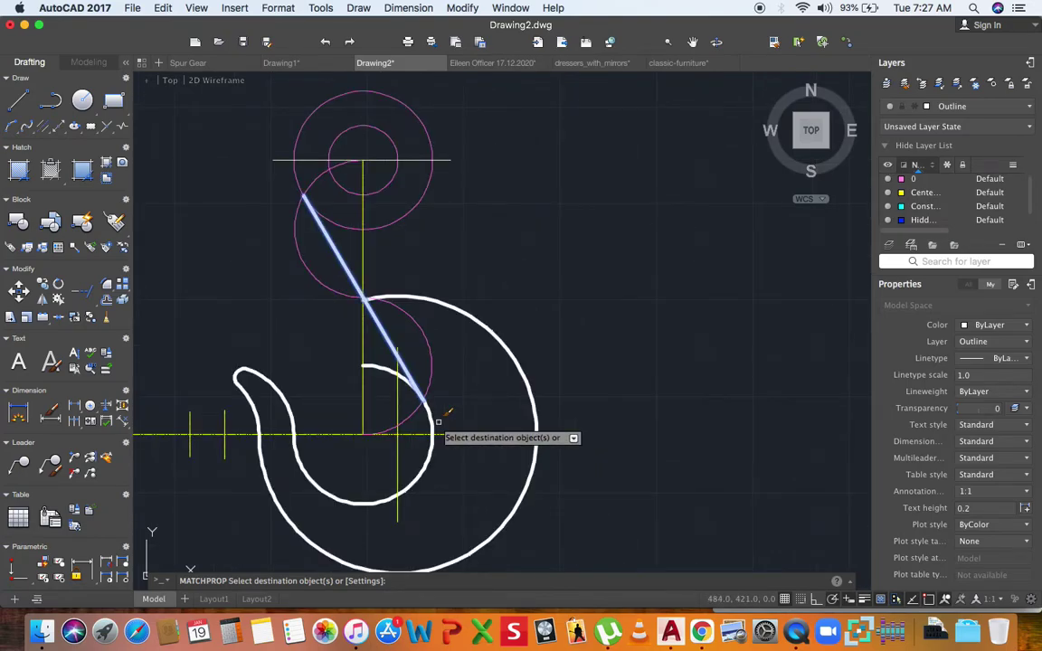
key(Return)
text(tr)
key(Return)
key(Return)
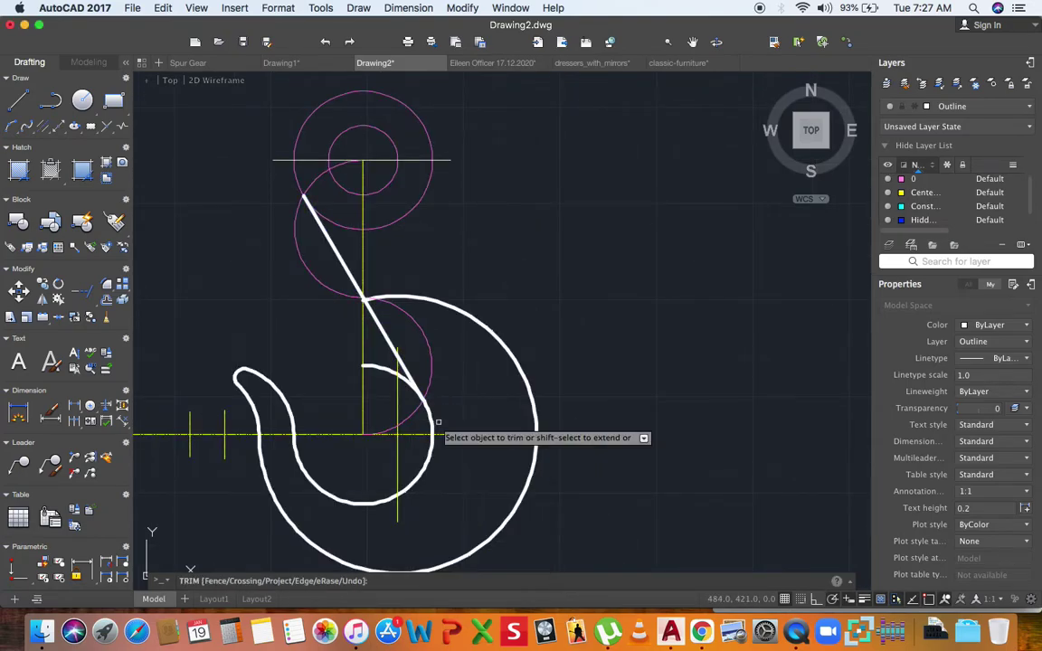
scroll(398, 373, up, 3)
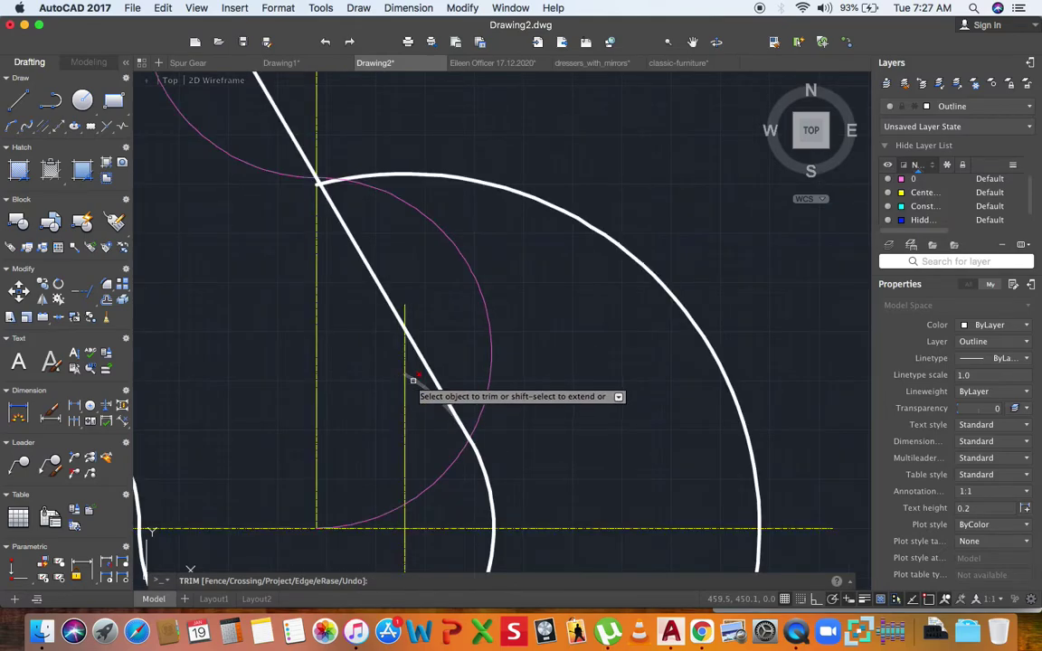
scroll(463, 477, down, 3)
scroll(457, 340, down, 2)
scroll(461, 326, up, 3)
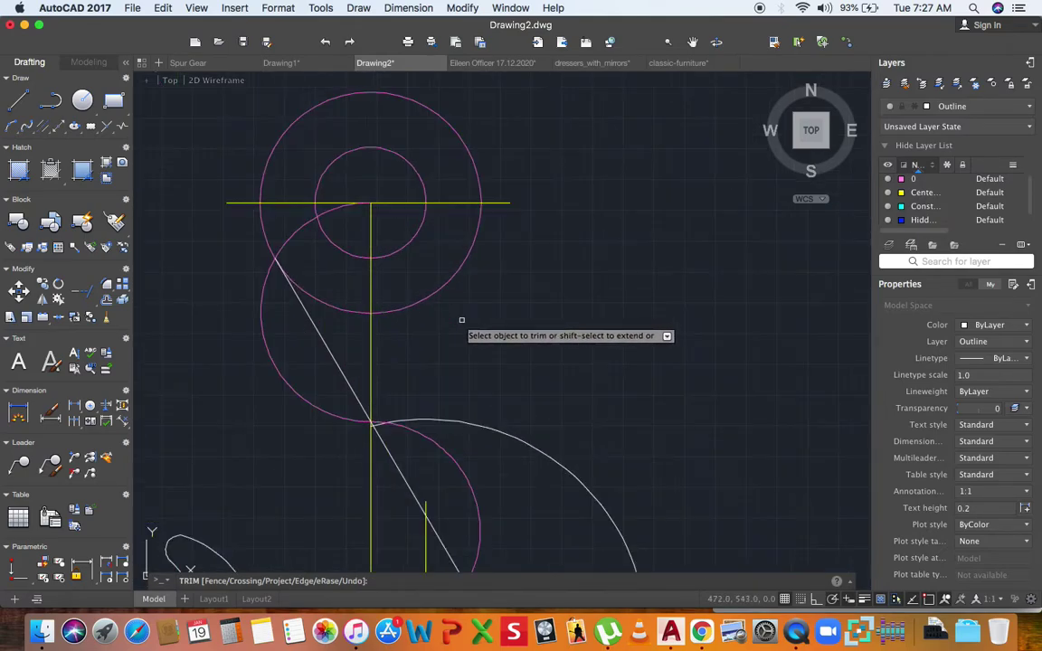
scroll(461, 324, down, 2)
key(Escape)
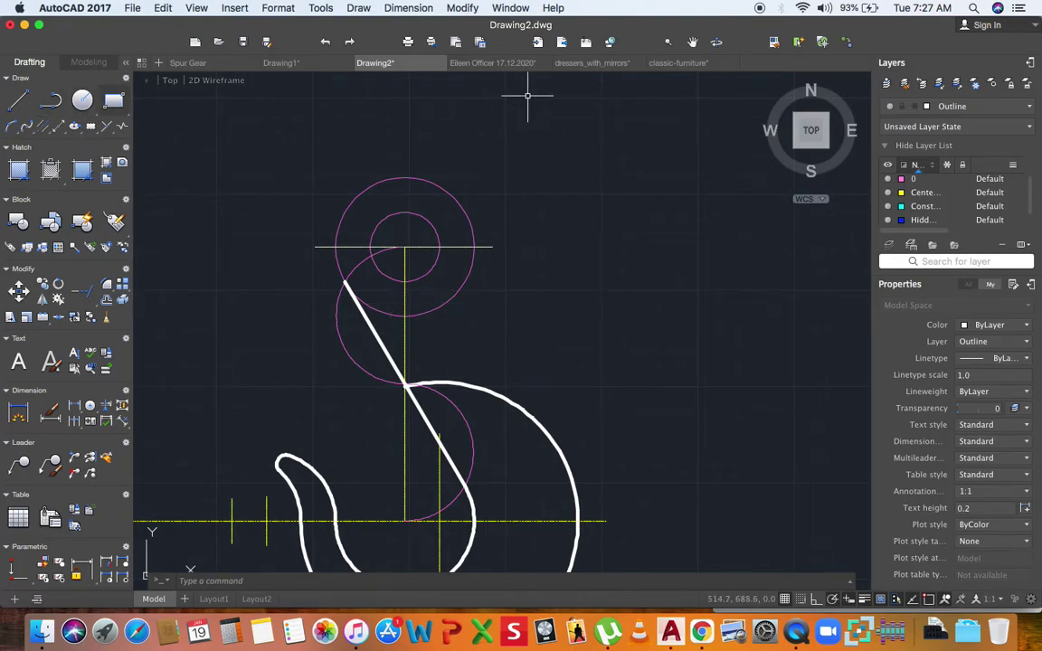
click(18, 100)
key(Escape)
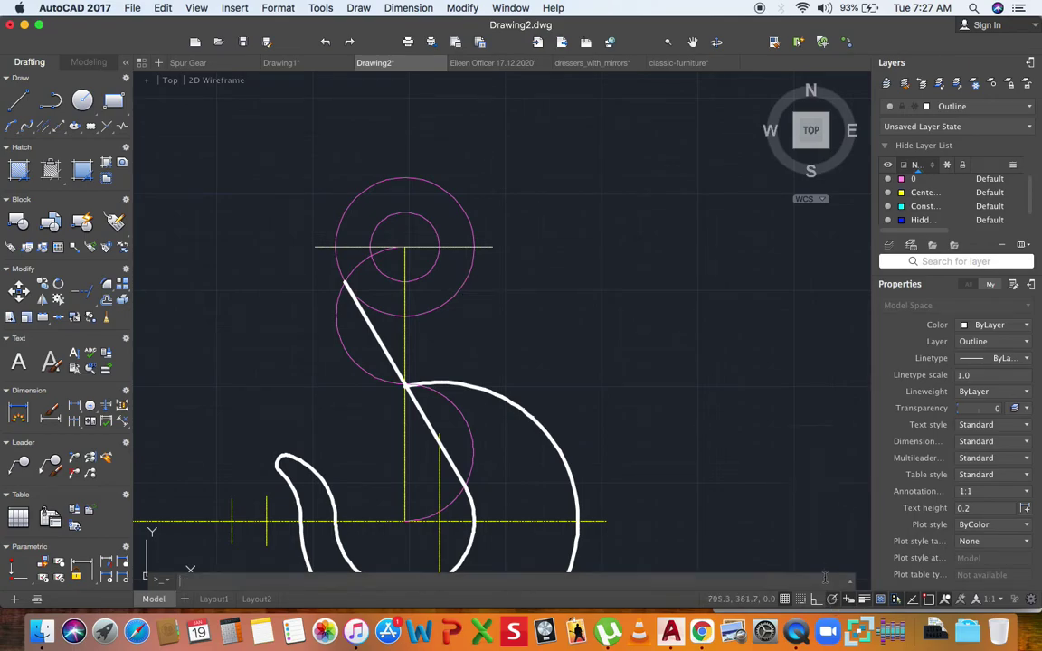
click(930, 602)
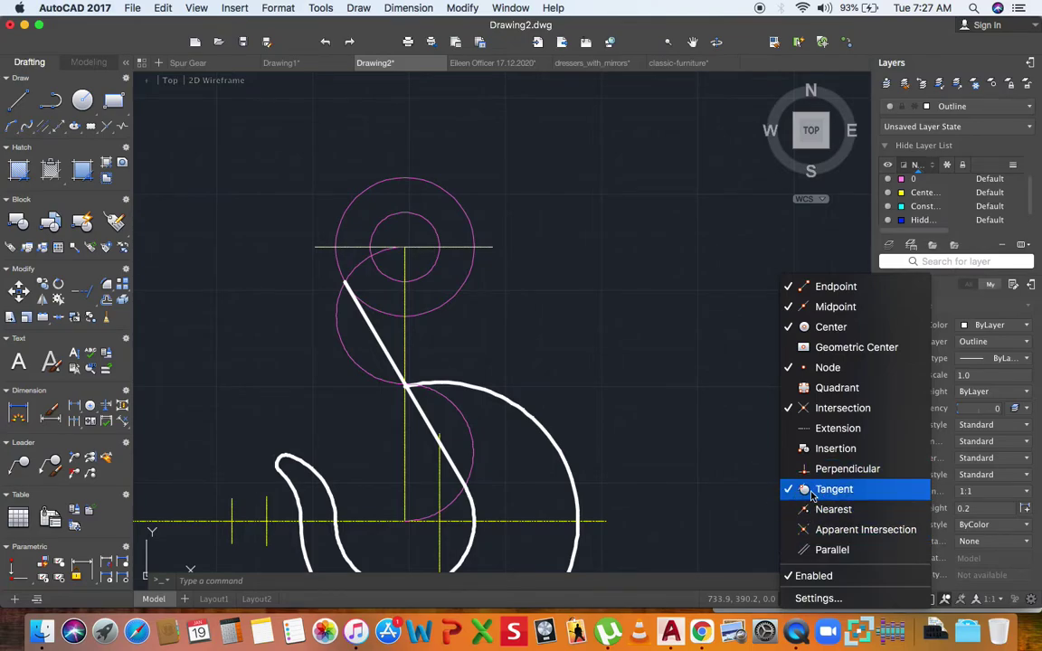
click(698, 466)
click(934, 602)
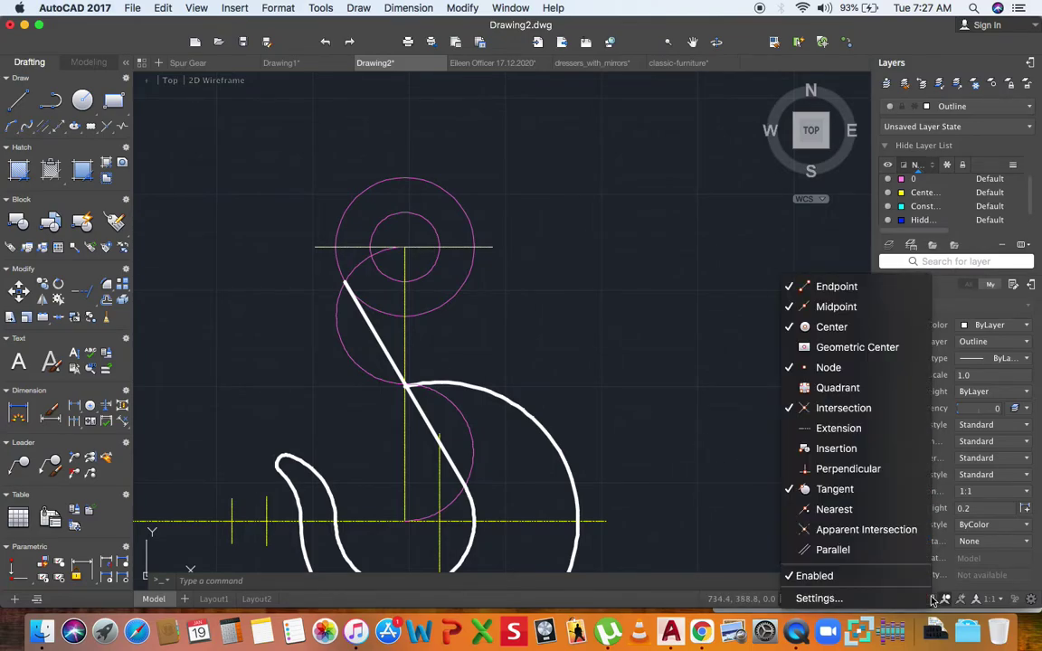
click(623, 383)
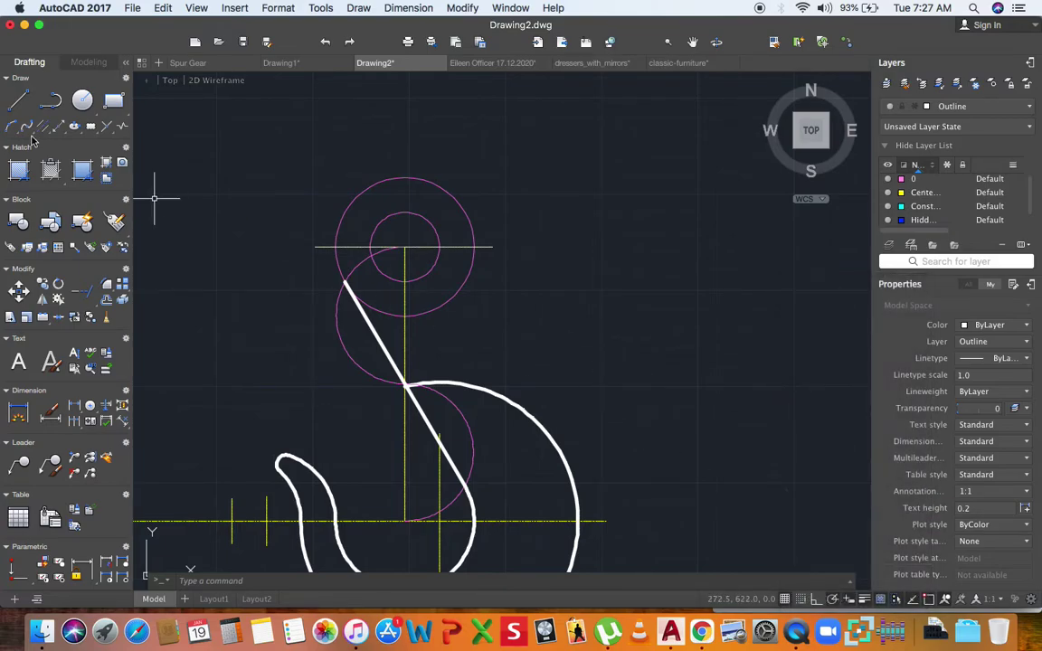
click(19, 100)
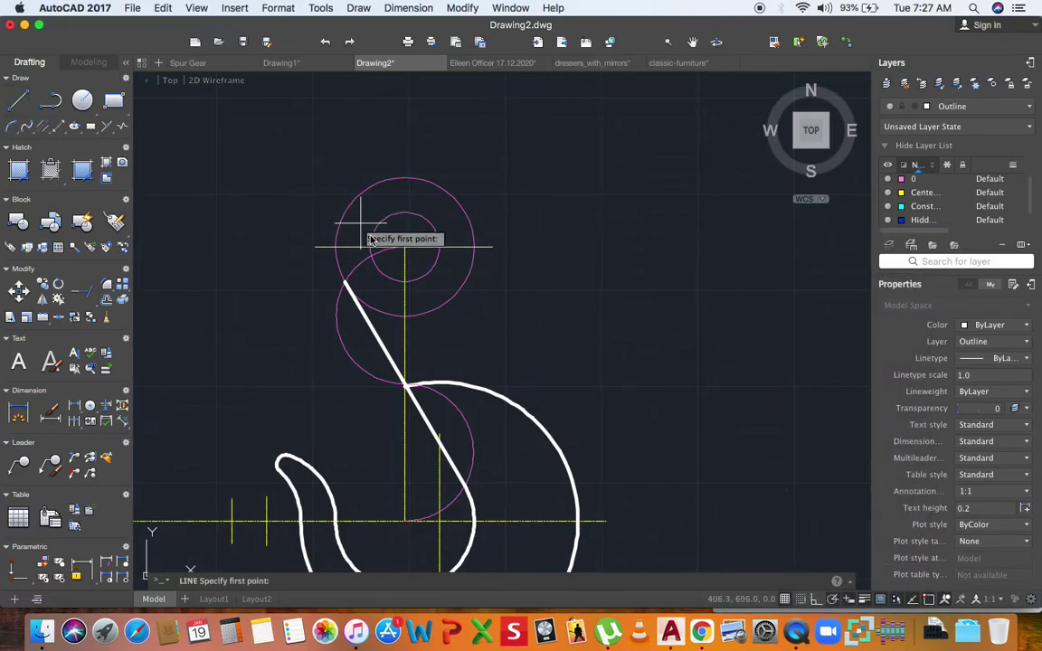
Step: Draw a line from the top circle's centre to the large outer arc
scroll(406, 247, up, 3)
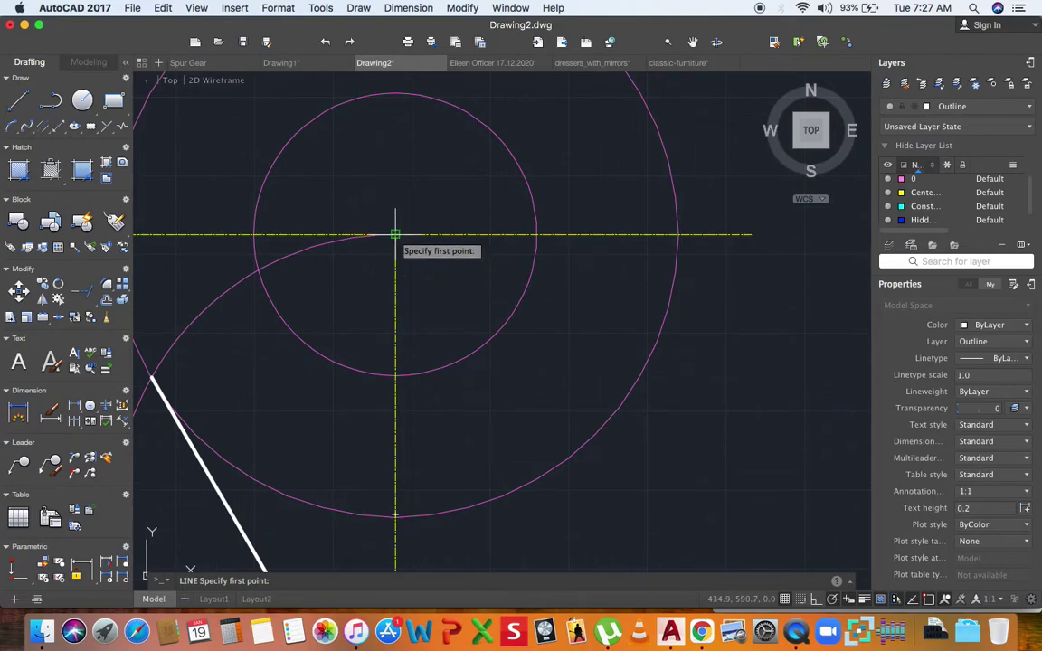
click(395, 234)
scroll(403, 228, down, 4)
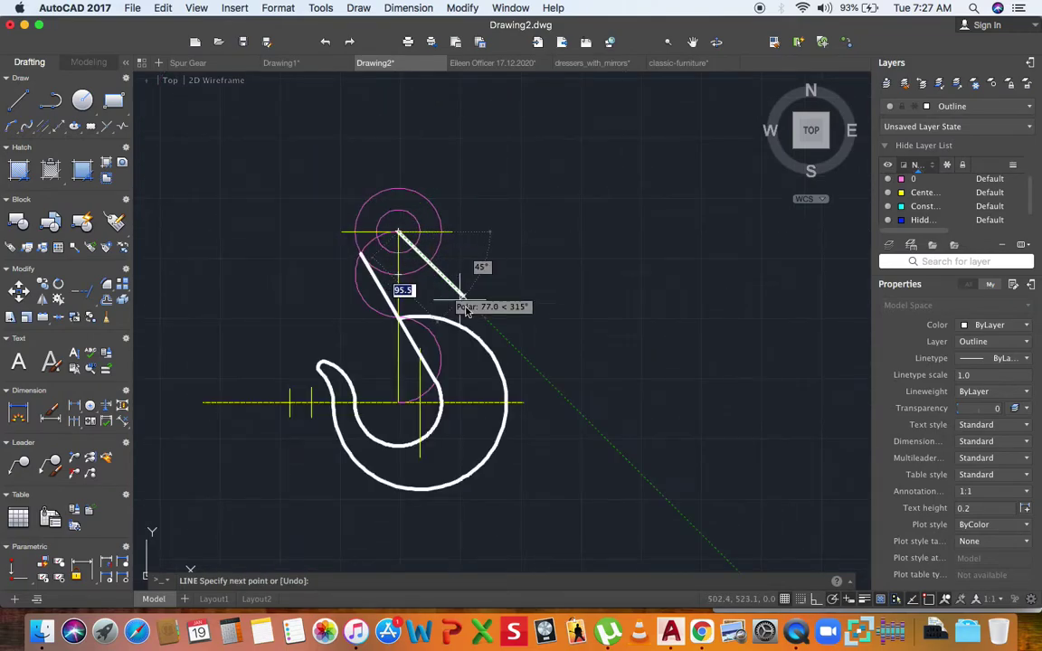
scroll(490, 354, up, 4)
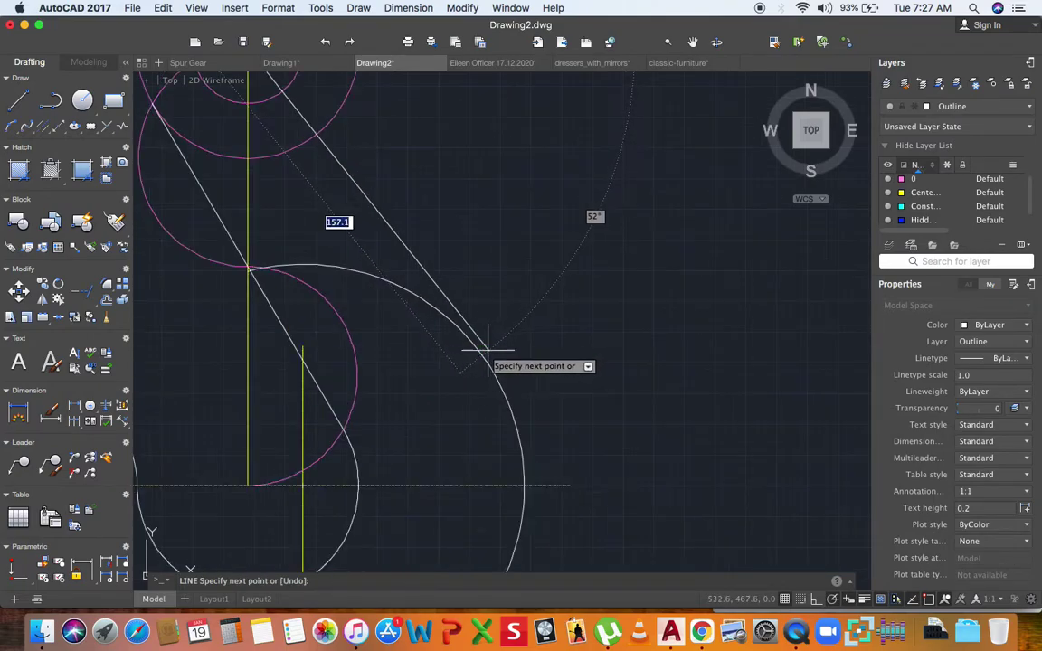
click(478, 350)
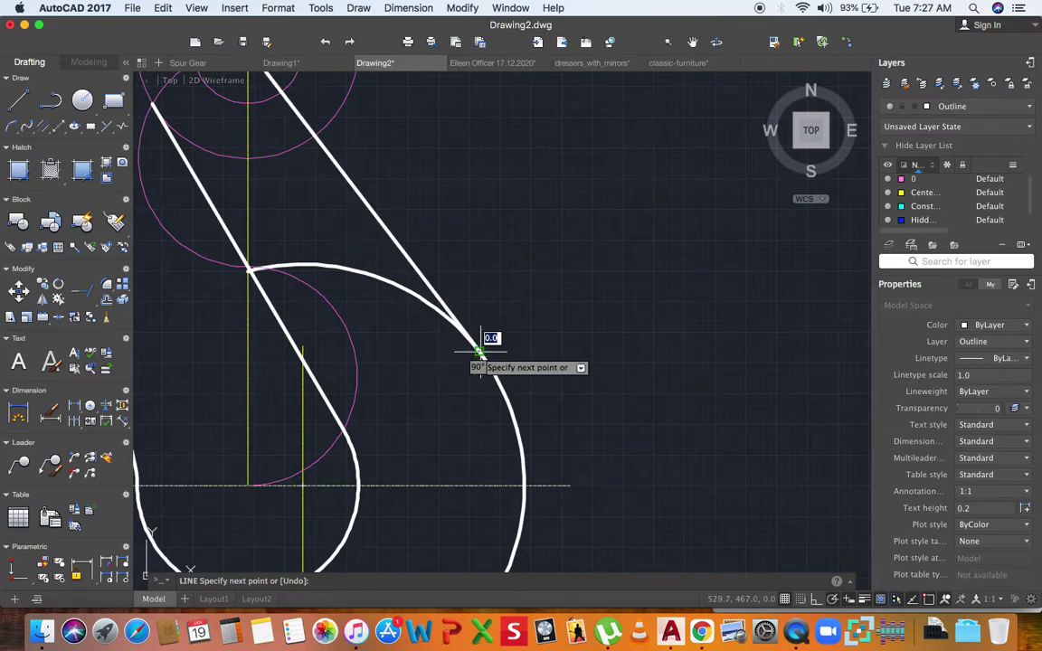
scroll(480, 299, down, 3)
key(Escape)
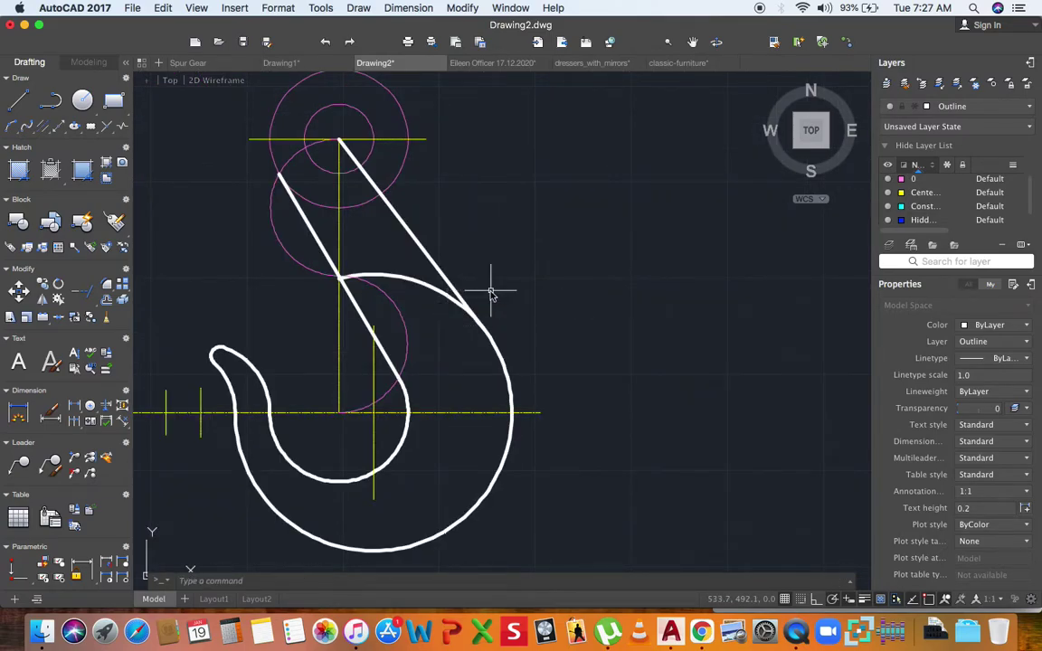
Step: Trim the arc piece between the two lines, then select both top circles
text(tr)
key(Return)
scroll(340, 277, up, 5)
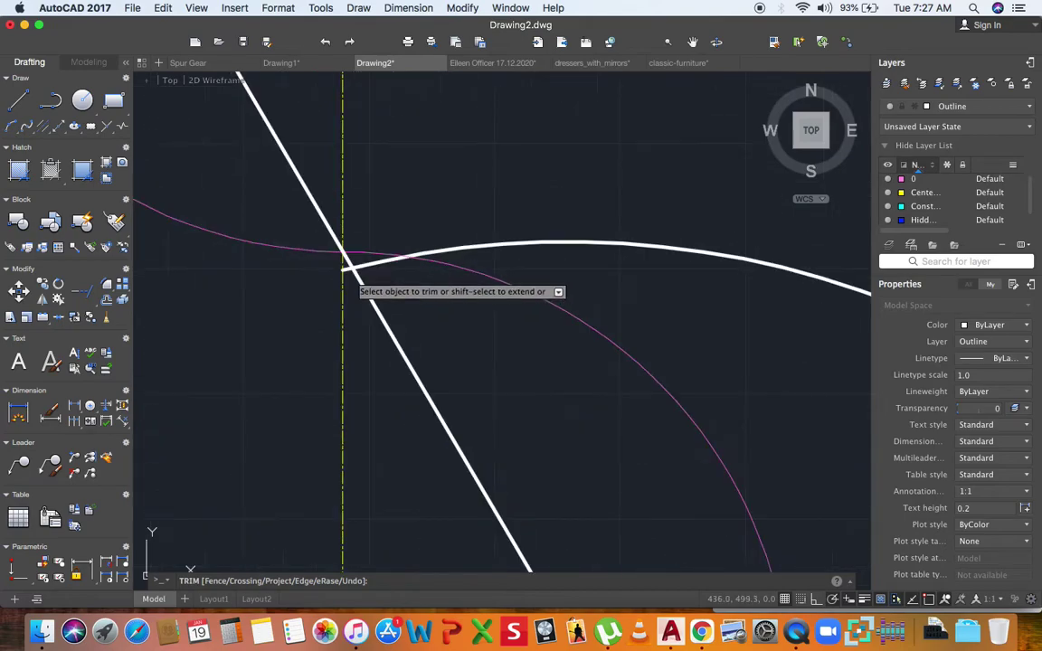
click(371, 260)
scroll(425, 284, down, 5)
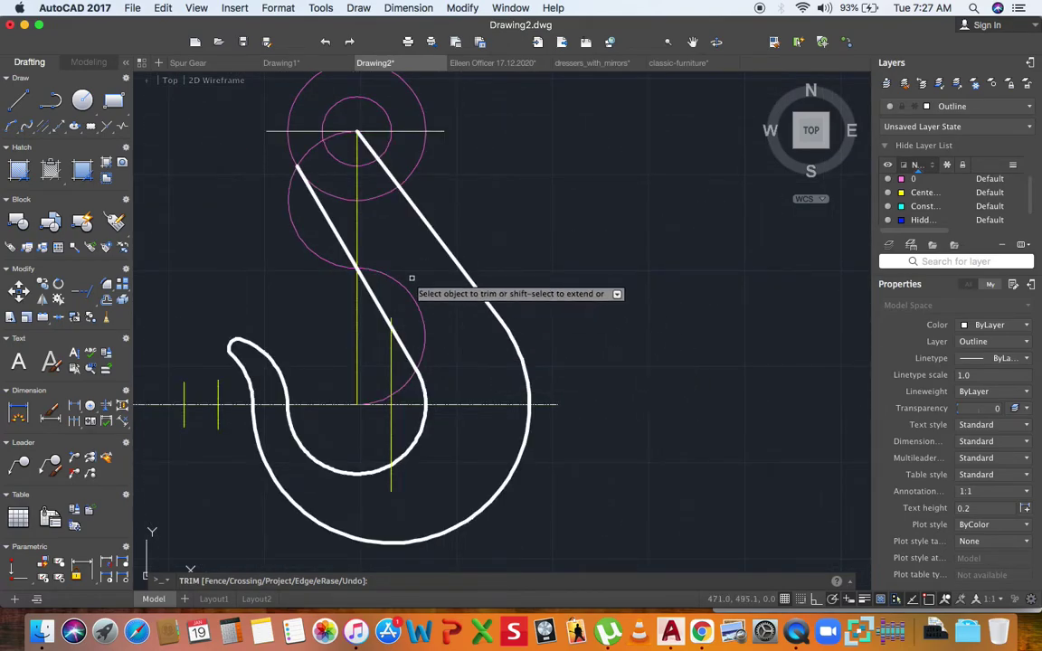
scroll(449, 289, down, 3)
scroll(413, 224, up, 3)
key(Escape)
click(501, 191)
click(440, 231)
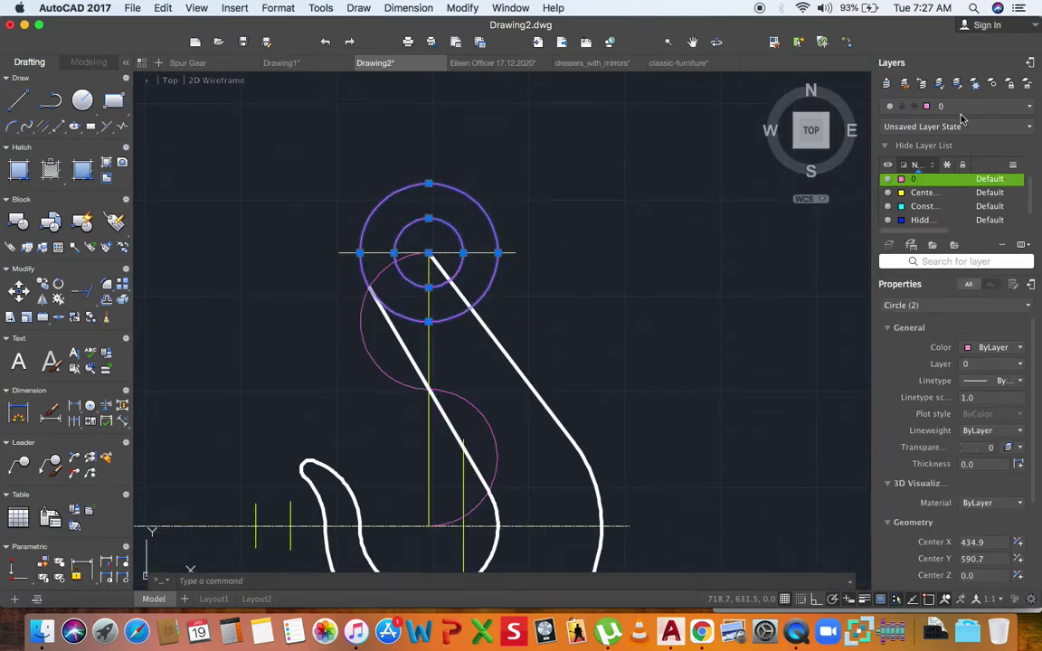
Step: Move both eye circles onto the Outline layer so they draw thick white
click(962, 107)
click(968, 200)
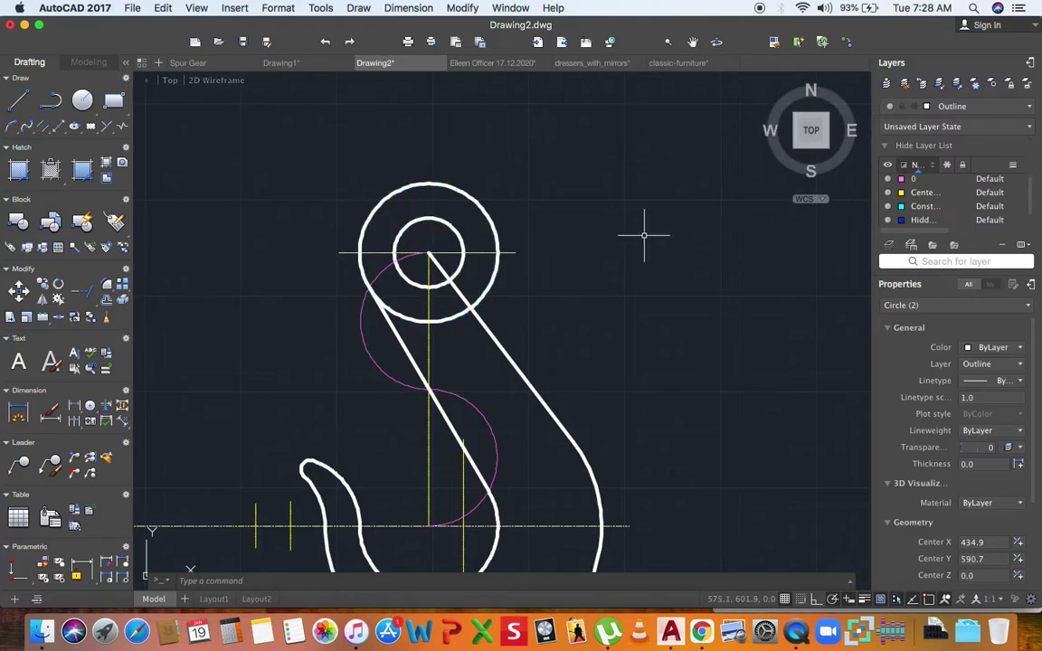
key(Escape)
scroll(566, 209, down, 3)
scroll(579, 232, up, 4)
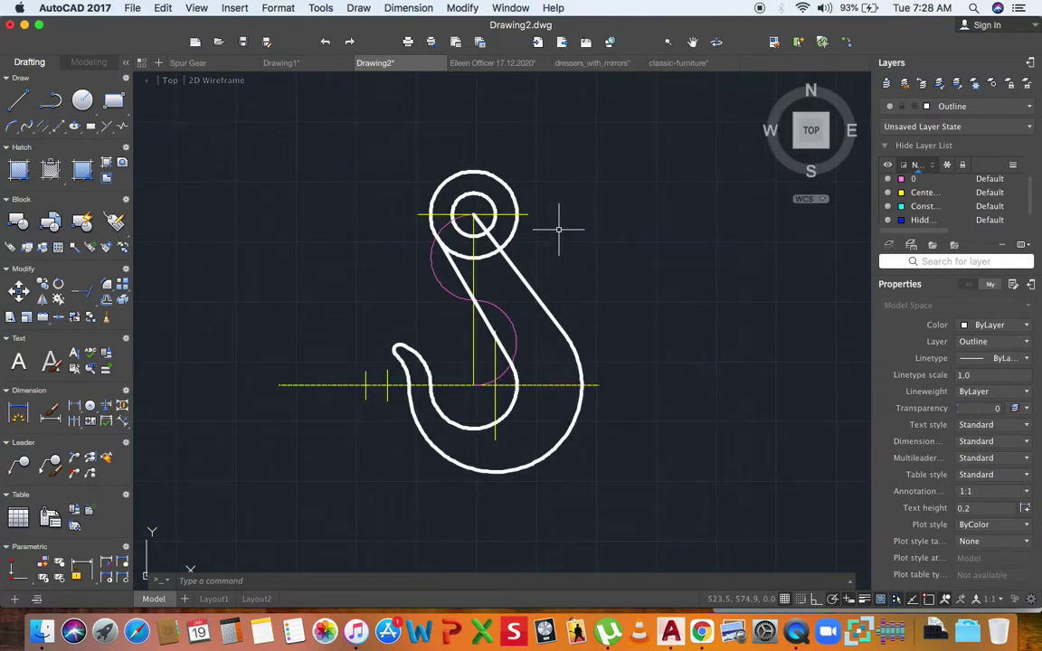
scroll(539, 247, up, 2)
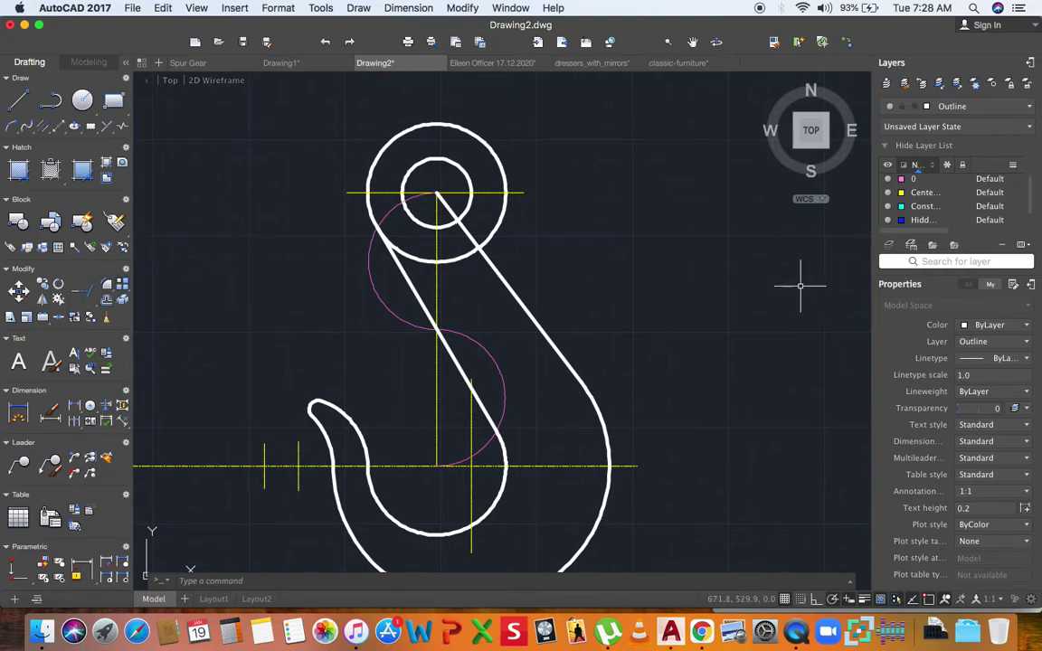
scroll(519, 242, down, 2)
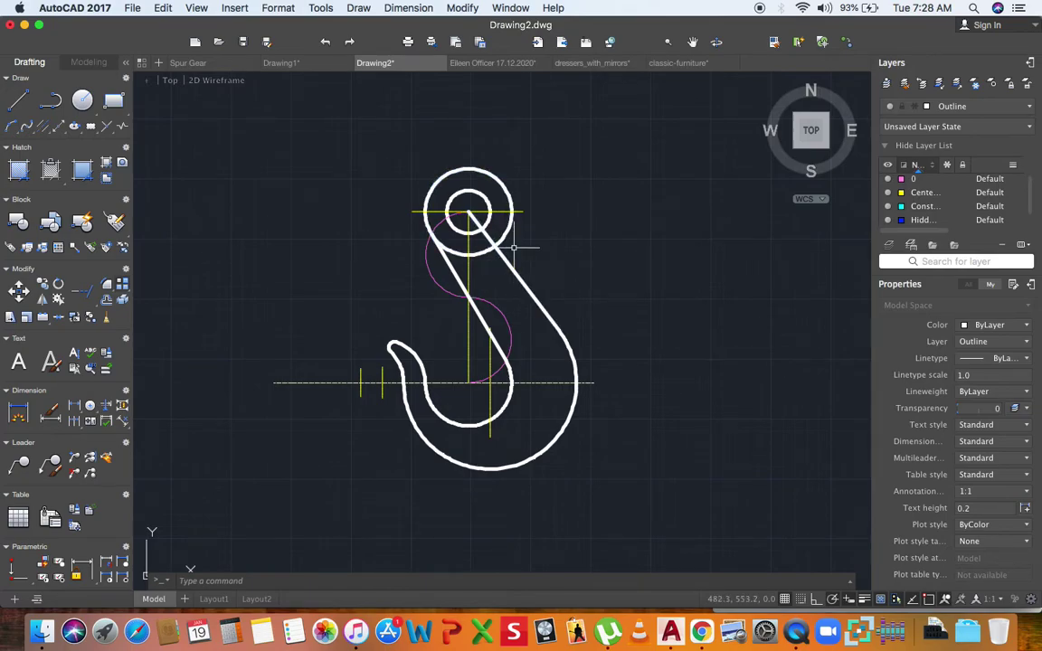
scroll(513, 239, up, 5)
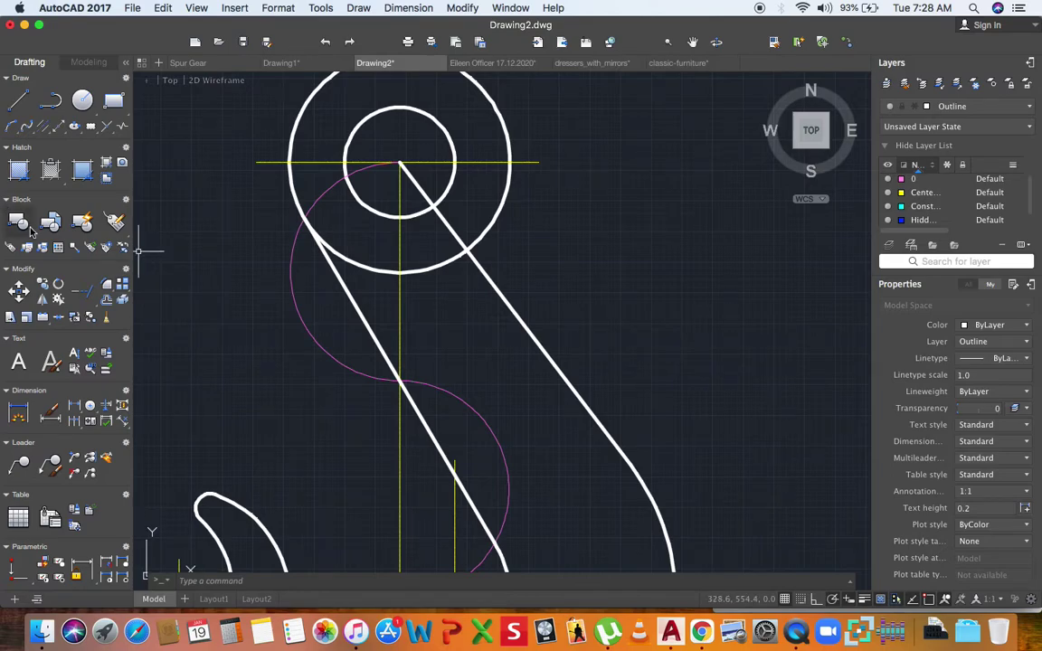
click(106, 302)
Step: Offset the outer eye circle outward and the slanted shank line upper-right by 32
text(3)
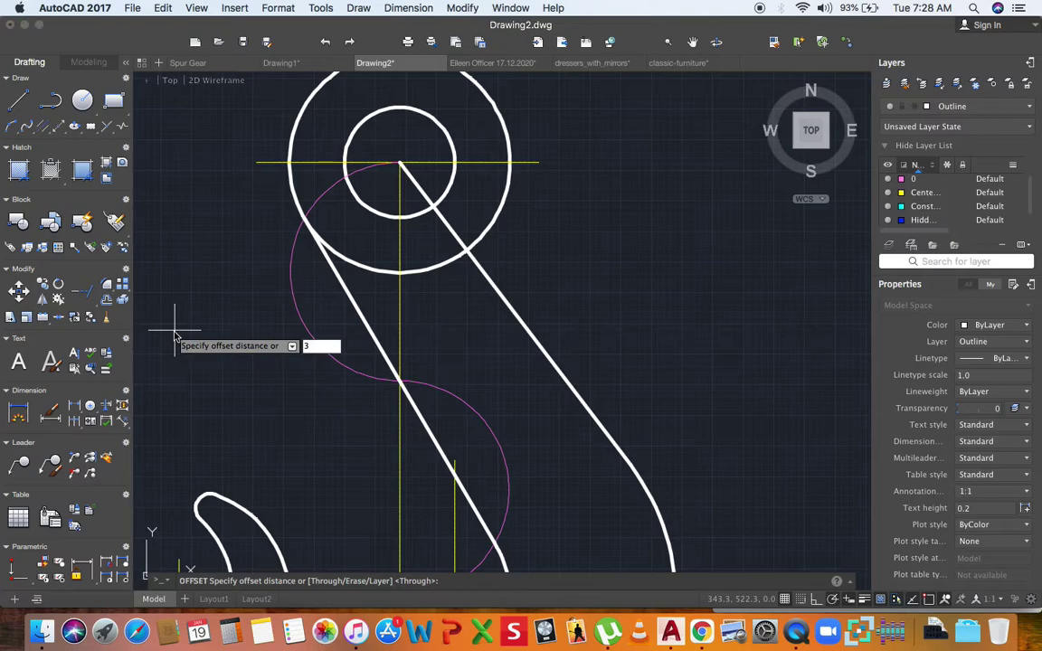
text(2)
key(Return)
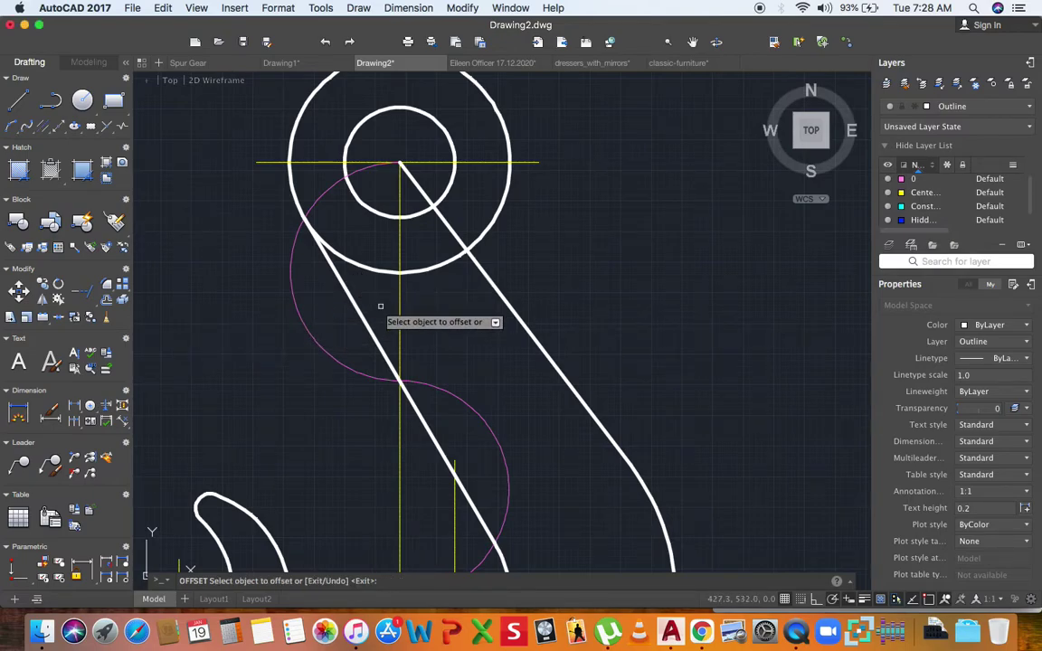
click(498, 214)
click(543, 227)
click(520, 333)
click(634, 290)
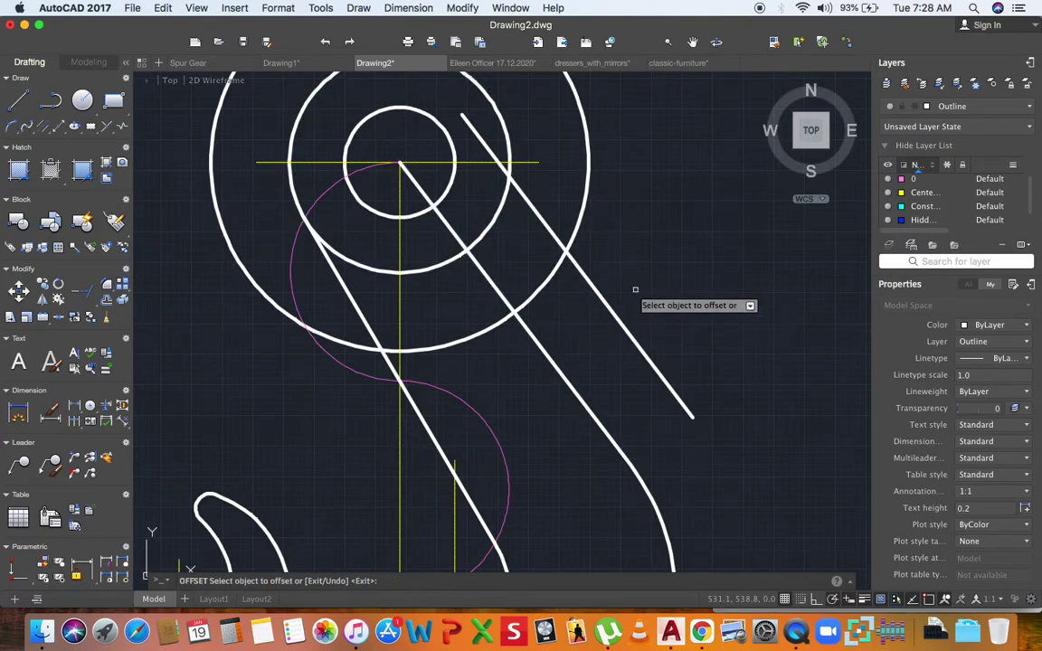
key(Escape)
Step: Move the offset circle and line onto layer 0
click(608, 228)
click(533, 291)
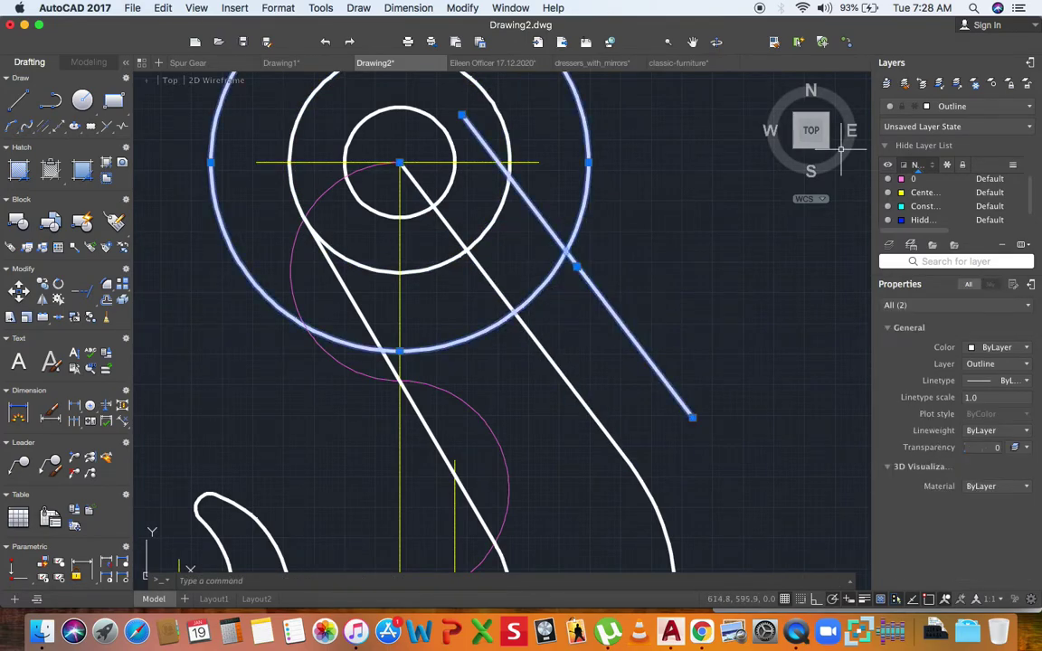
click(952, 106)
click(941, 126)
key(Escape)
scroll(565, 254, down, 4)
scroll(525, 295, up, 5)
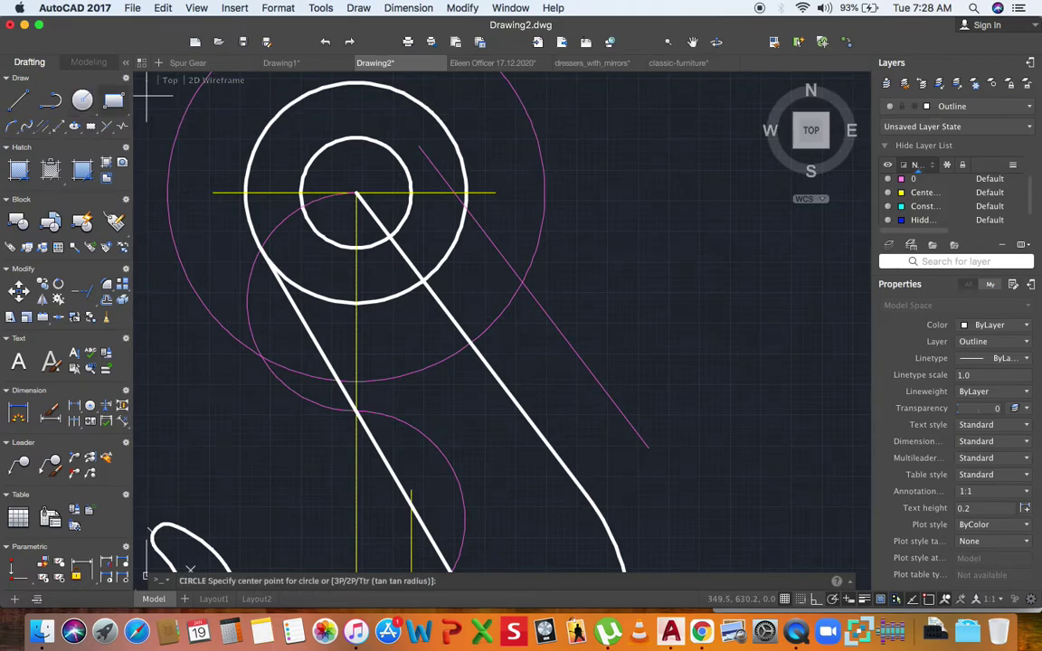
Step: Draw a radius-32 circle at the construction intersection and trim the slanted line's end inside the eye
click(522, 282)
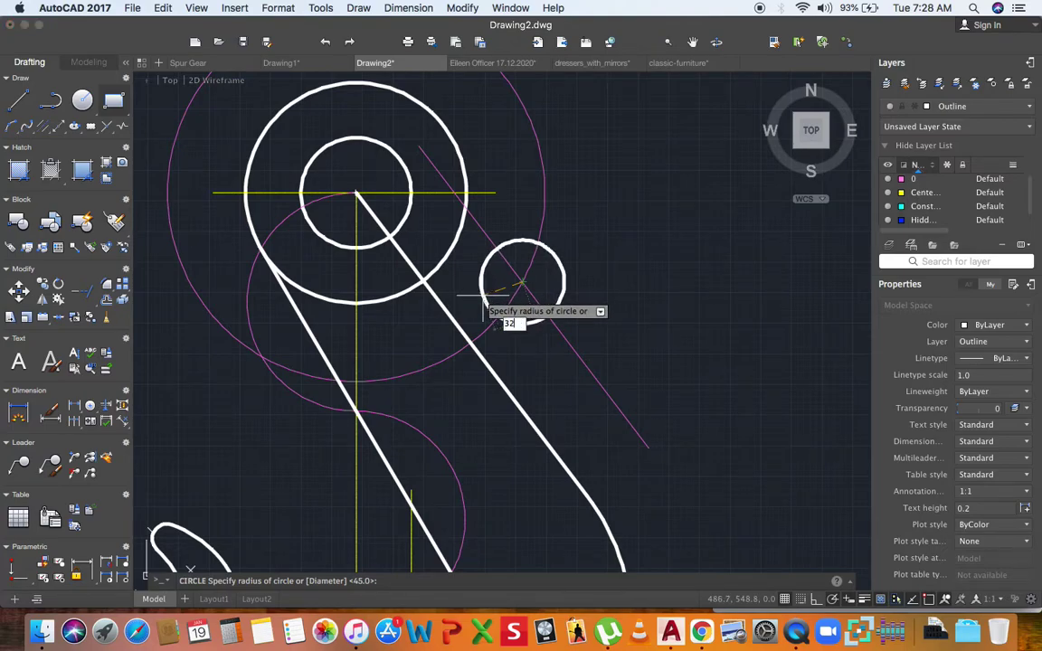
key(Return)
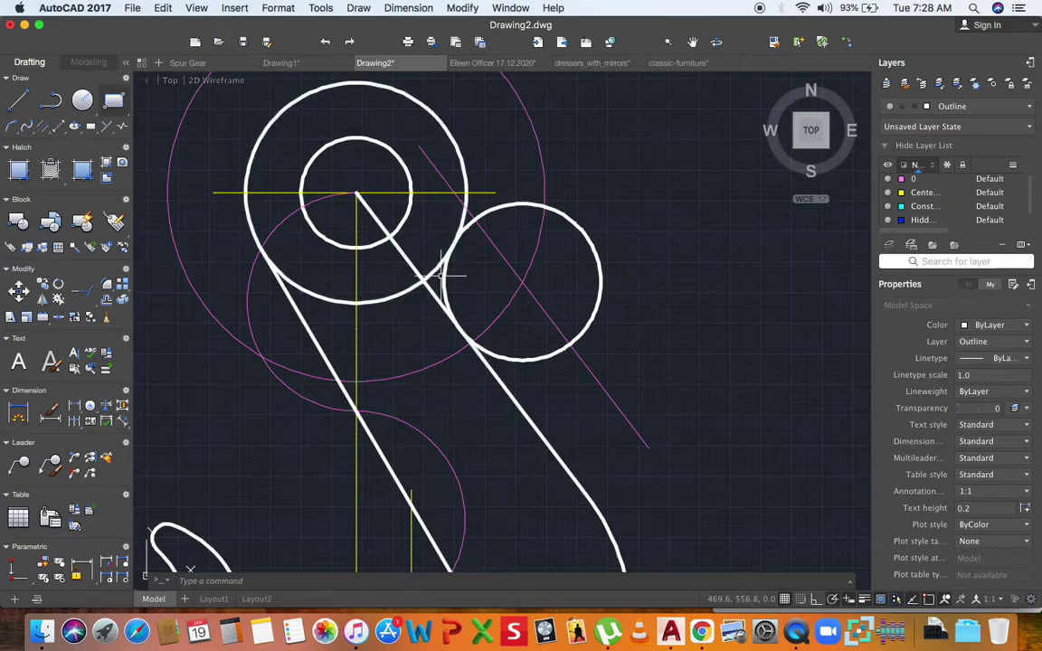
text(tr)
key(Return)
key(Return)
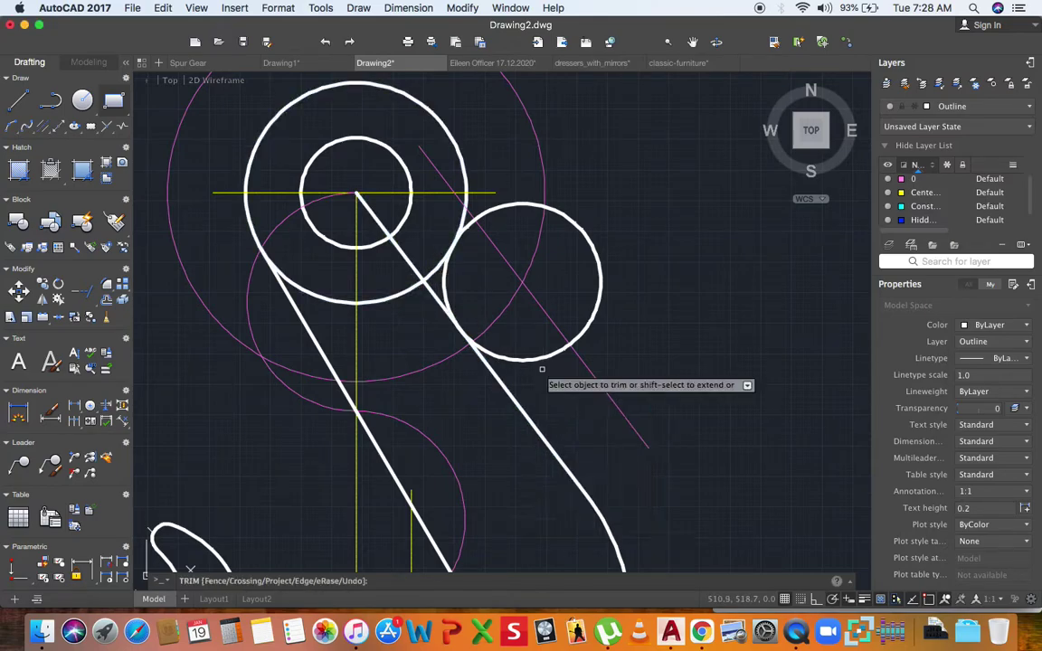
click(380, 218)
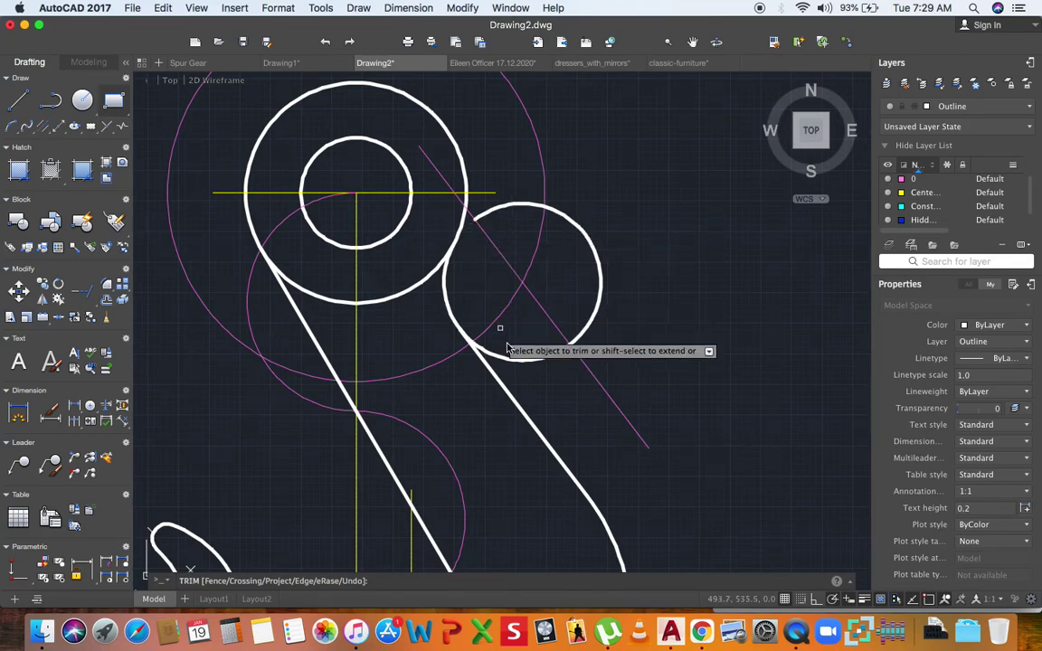
scroll(494, 351, up, 10)
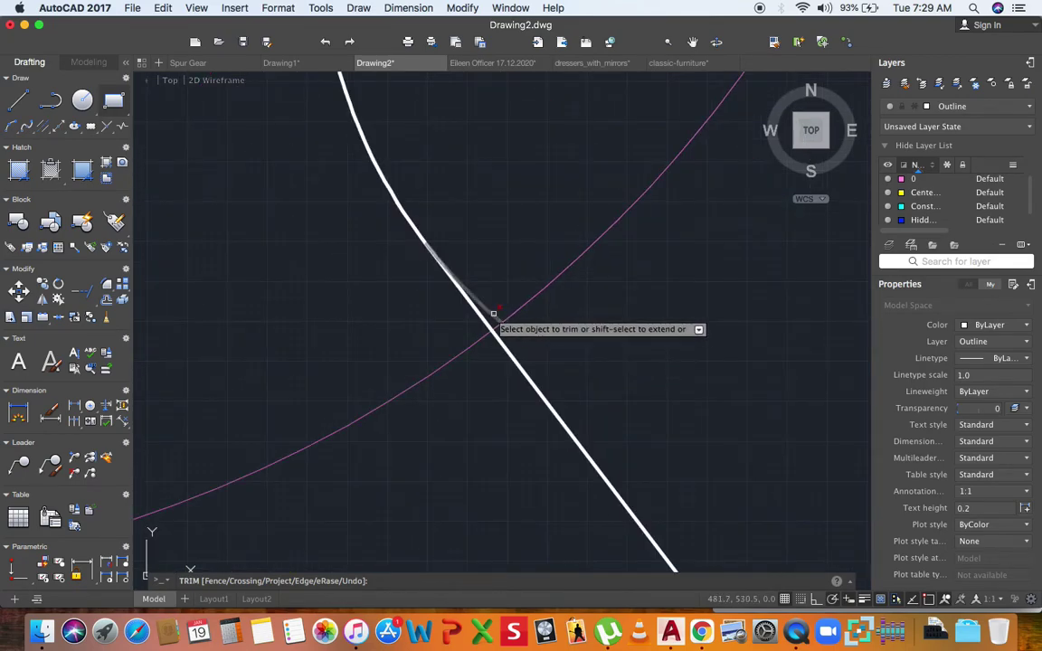
scroll(473, 332, down, 10)
key(Escape)
click(540, 273)
Step: Erase the leftover outer arc of the hook
mouse_move(544, 271)
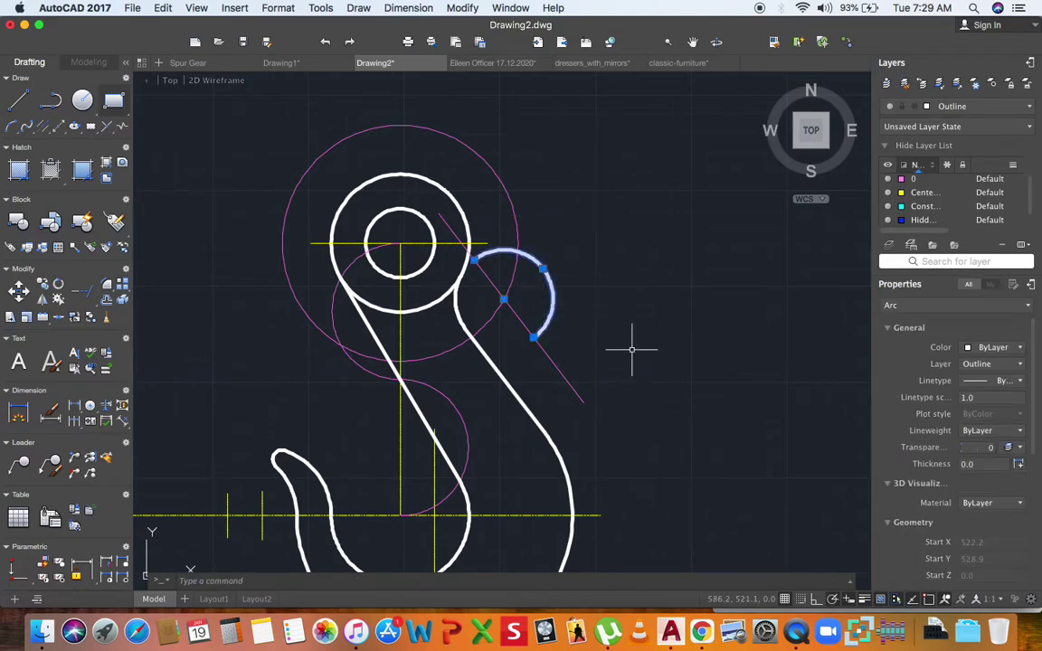
key(Delete)
scroll(543, 292, down, 3)
scroll(500, 407, up, 3)
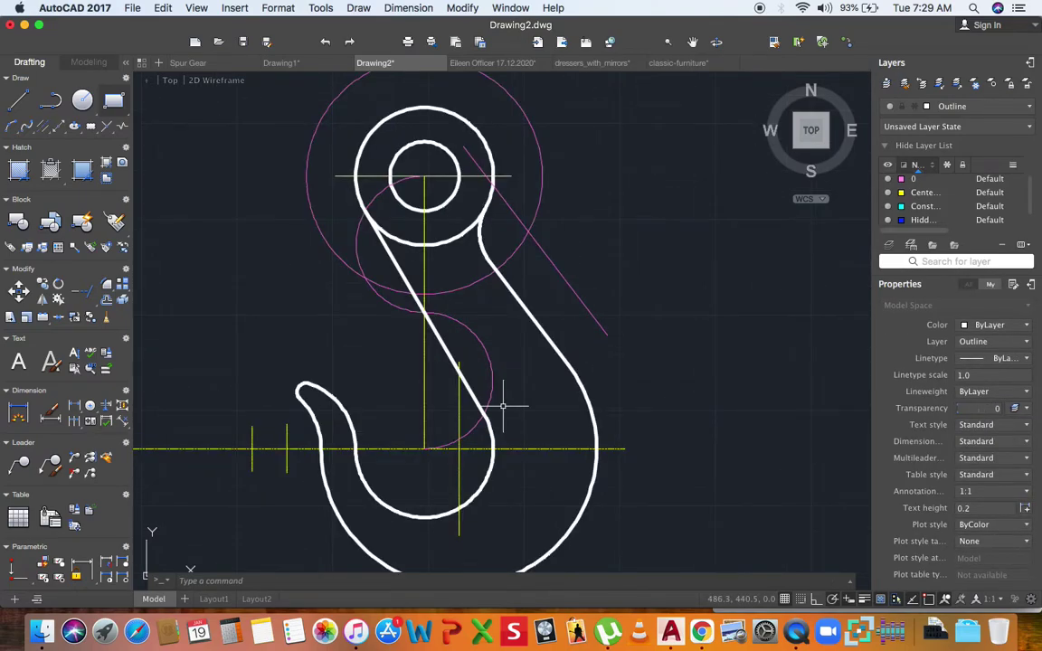
scroll(508, 402, down, 3)
scroll(500, 400, up, 2)
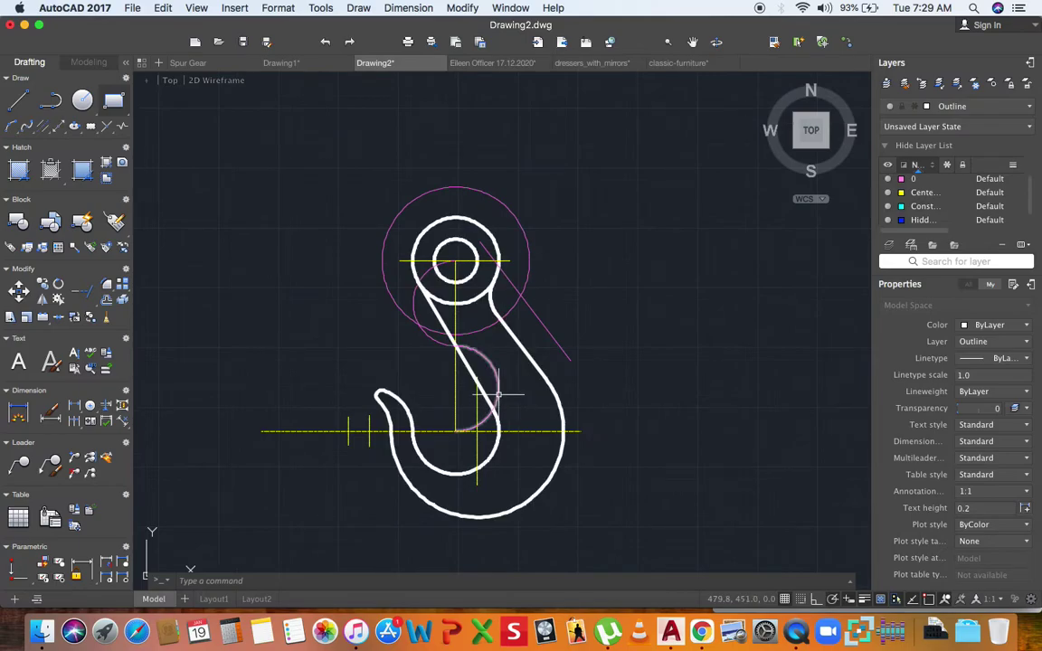
Step: Stretch the vertical yellow centre line up above the eye and down below the hook
click(457, 269)
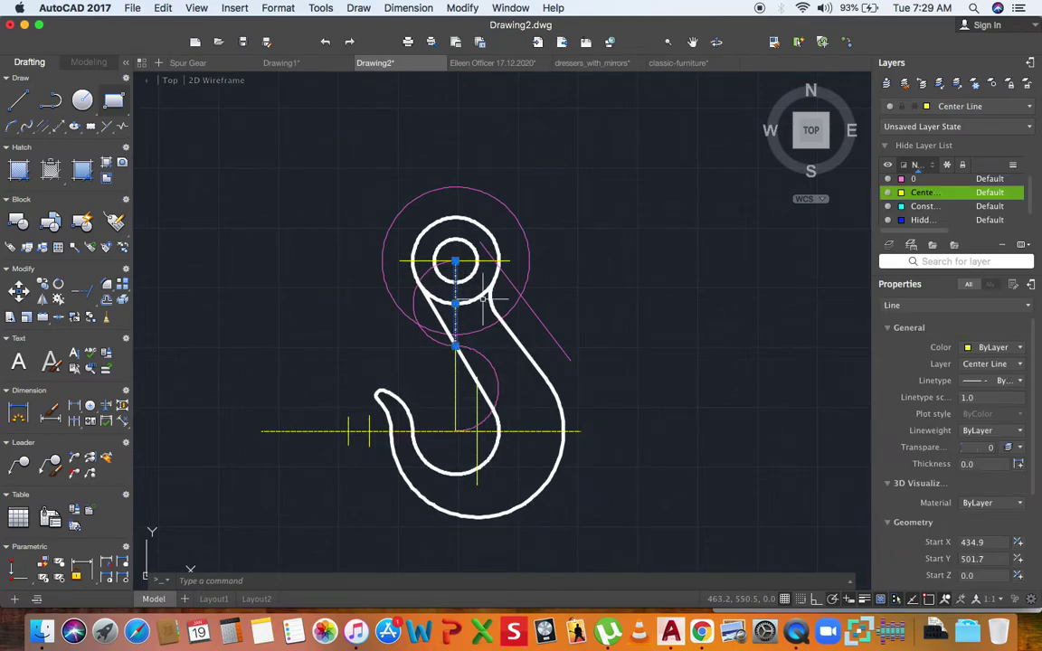
key(Escape)
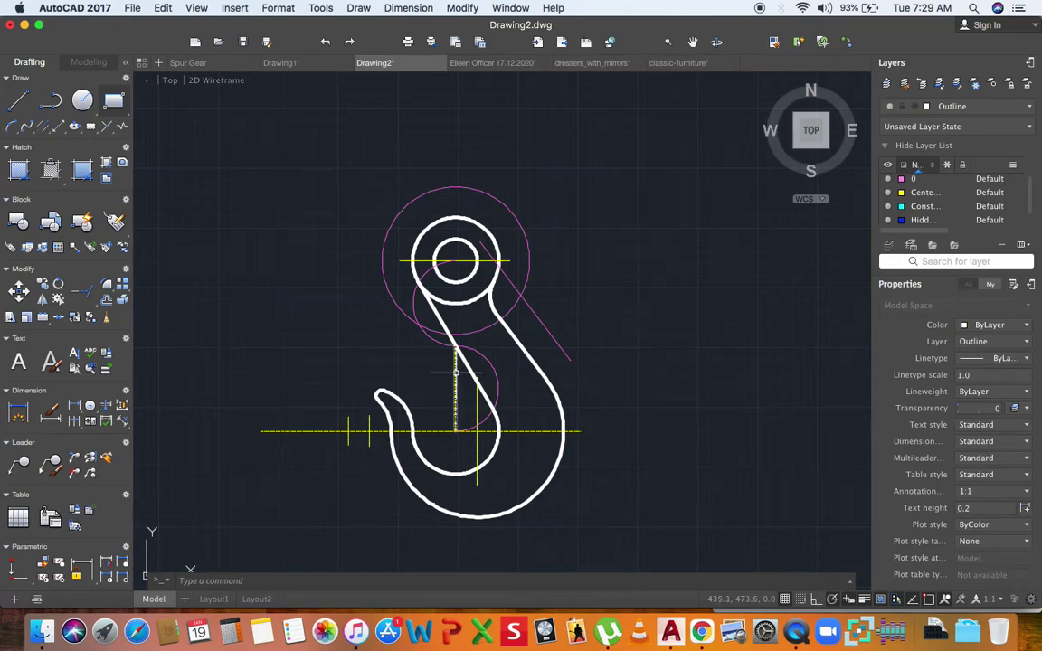
click(455, 367)
click(455, 345)
click(455, 196)
click(455, 431)
click(460, 549)
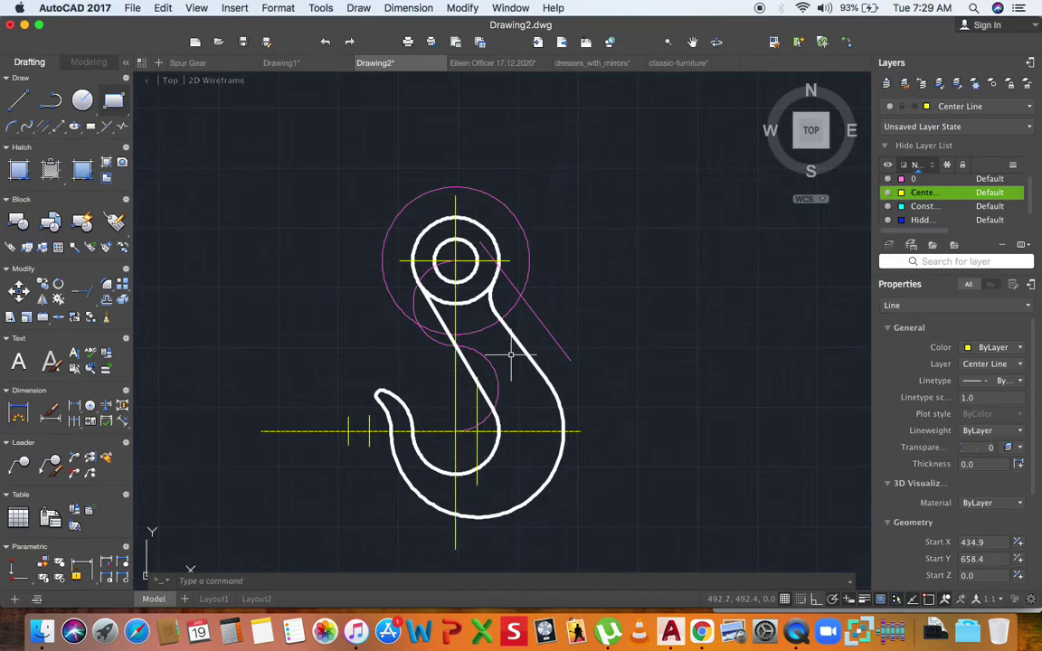
key(Escape)
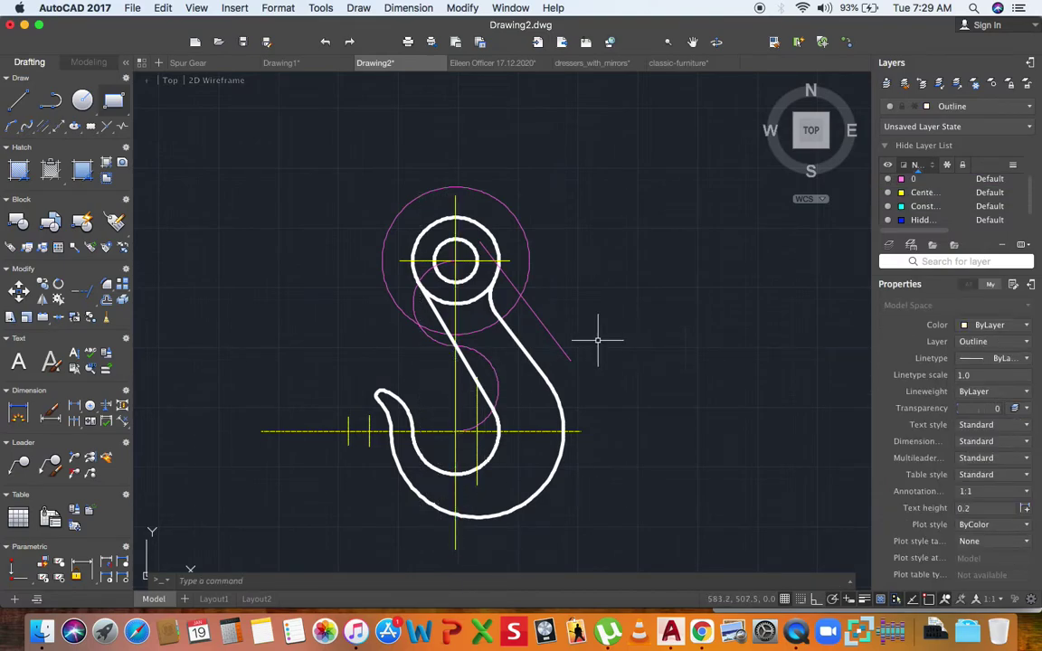
Step: Turn off layer 0 so the magenta construction circle and offset line disappear
click(975, 107)
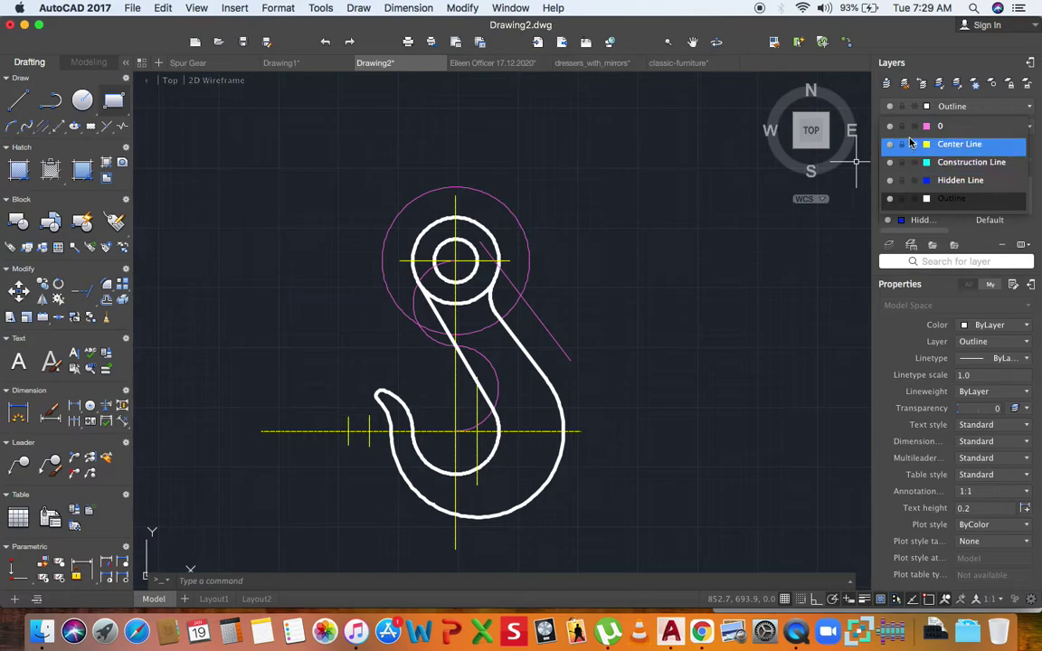
click(891, 128)
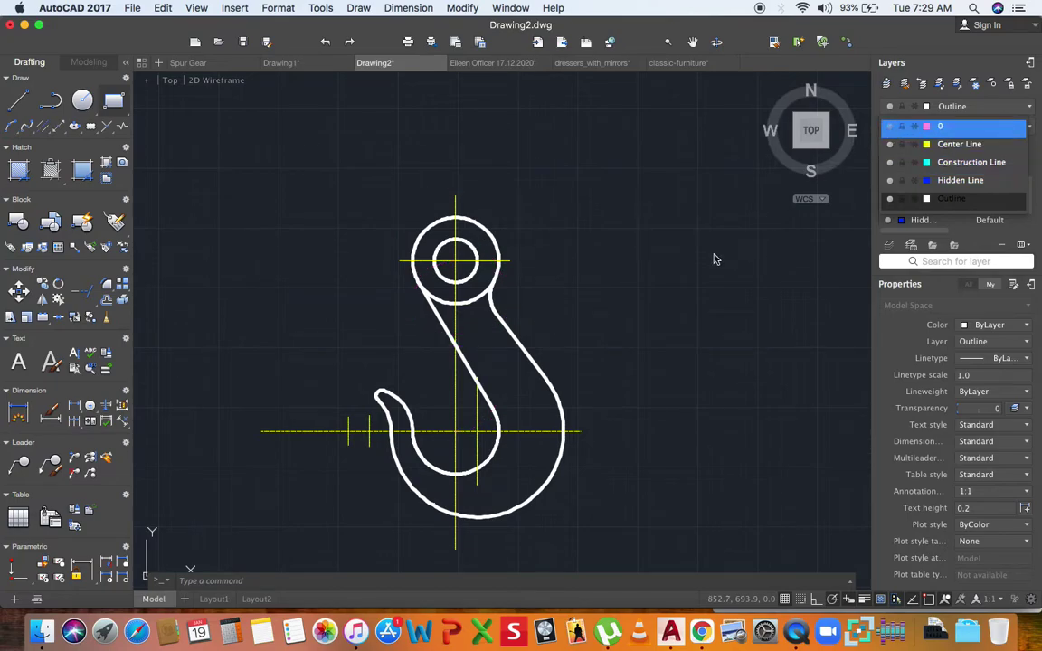
click(632, 303)
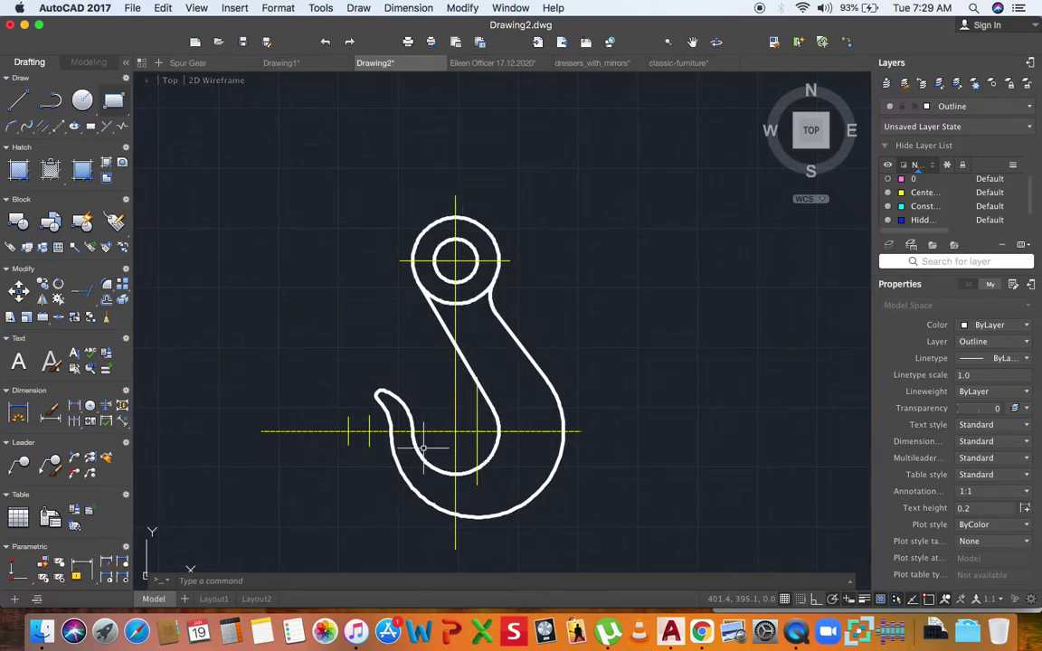
scroll(442, 435, up, 10)
scroll(361, 412, down, 6)
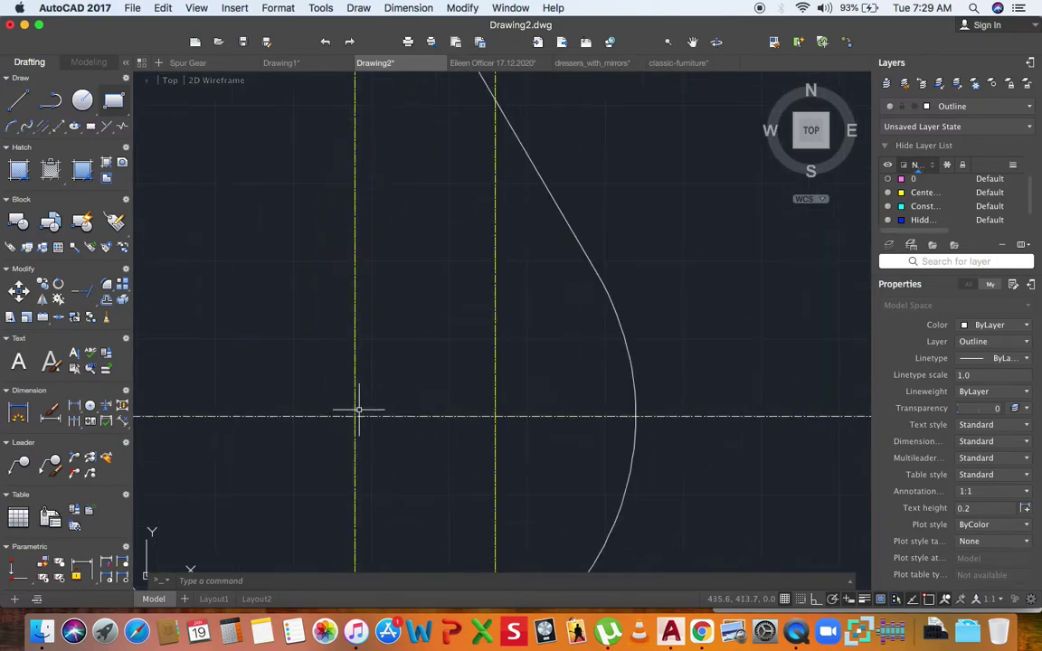
scroll(377, 403, up, 7)
scroll(416, 404, down, 6)
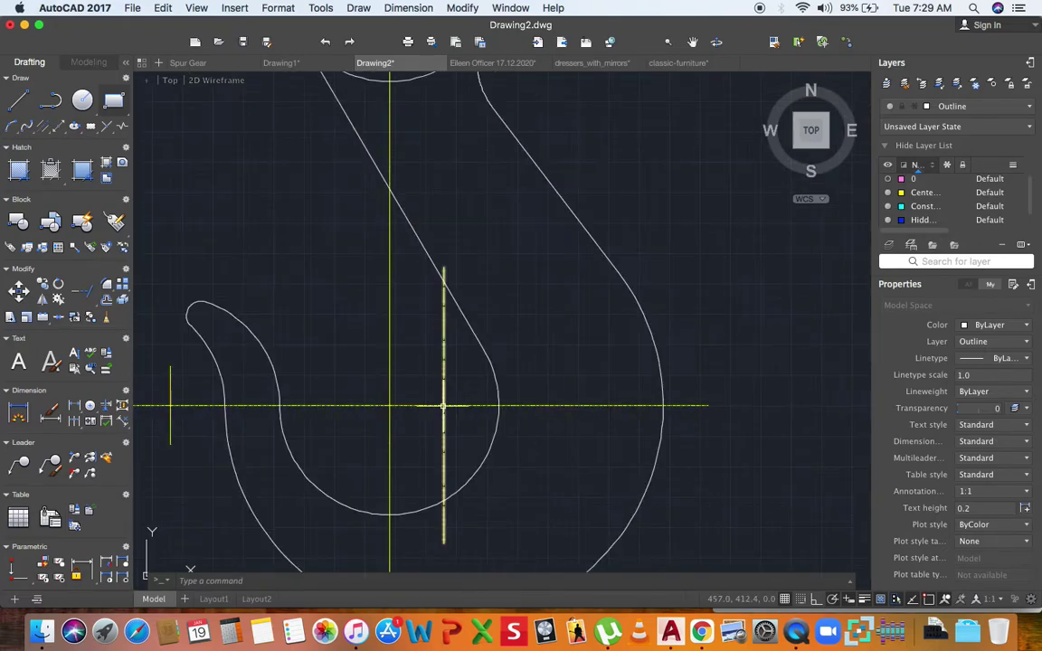
scroll(442, 407, up, 8)
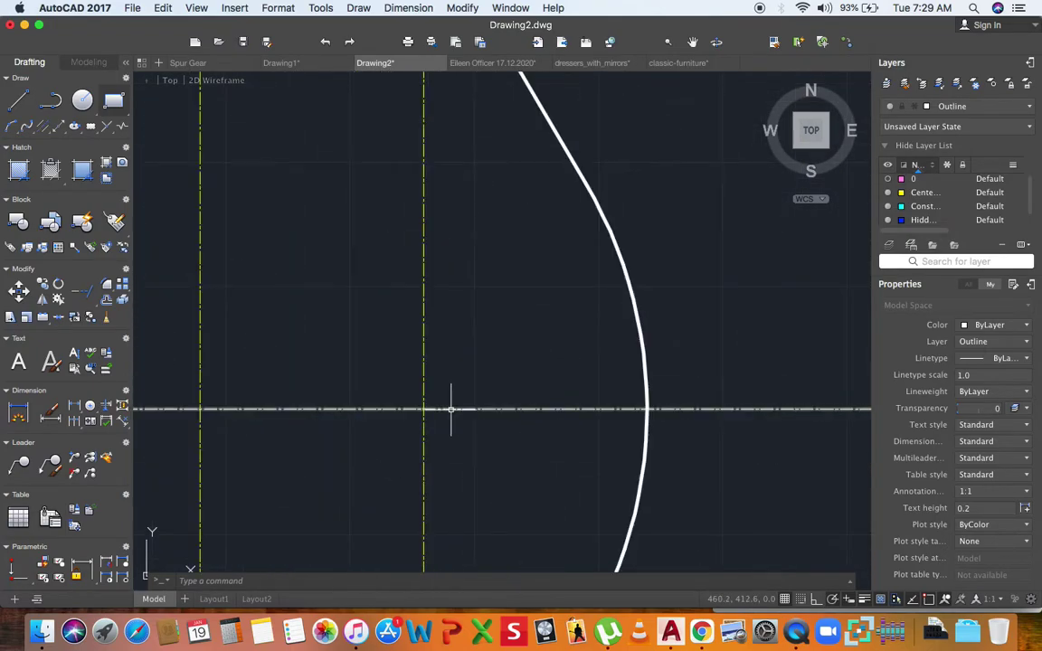
scroll(444, 409, down, 6)
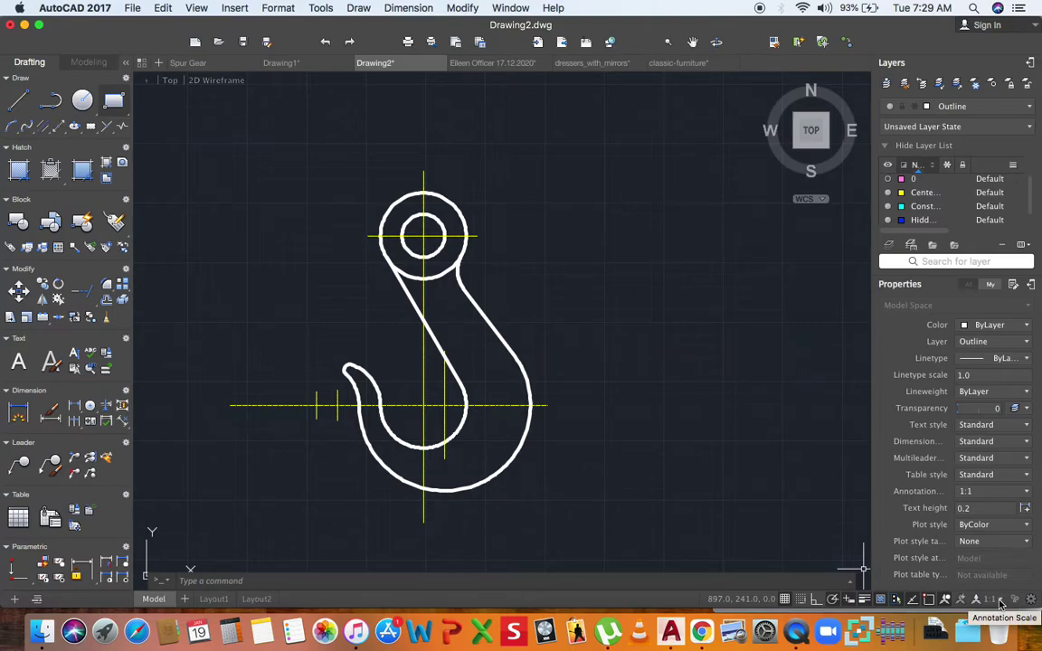
Step: Give the horizontal centre line a linetype scale of 10
click(513, 404)
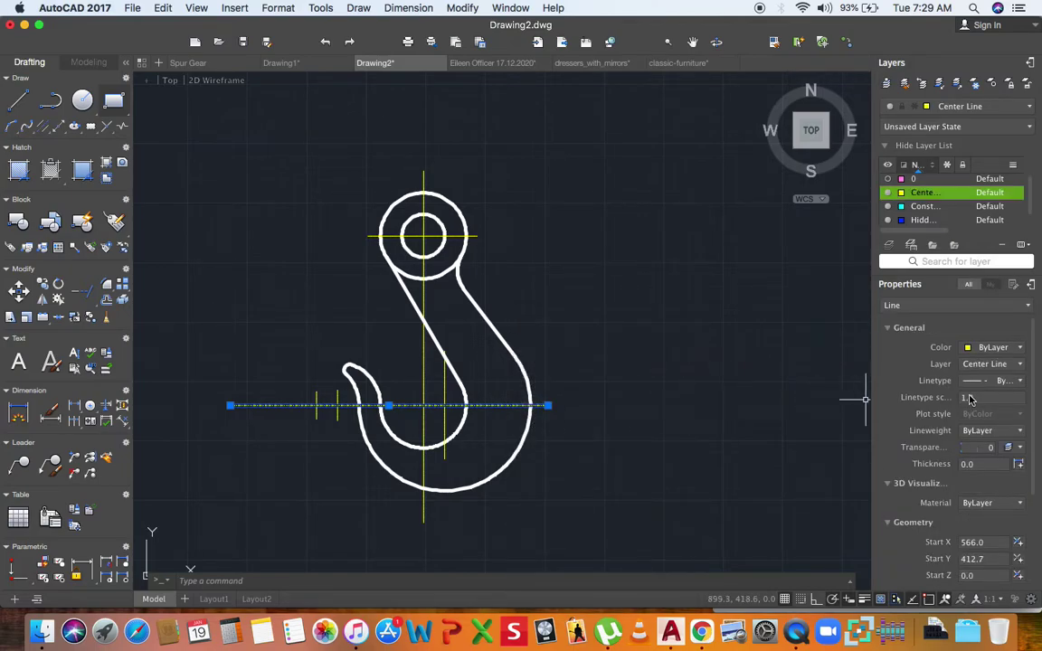
scroll(972, 402, down, 1)
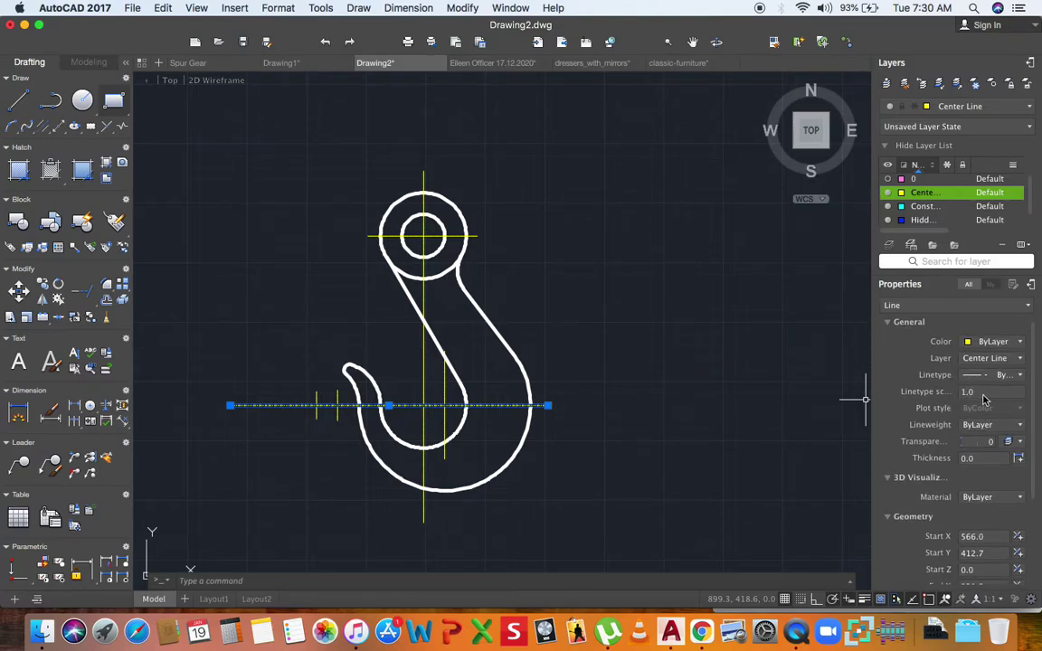
click(986, 399)
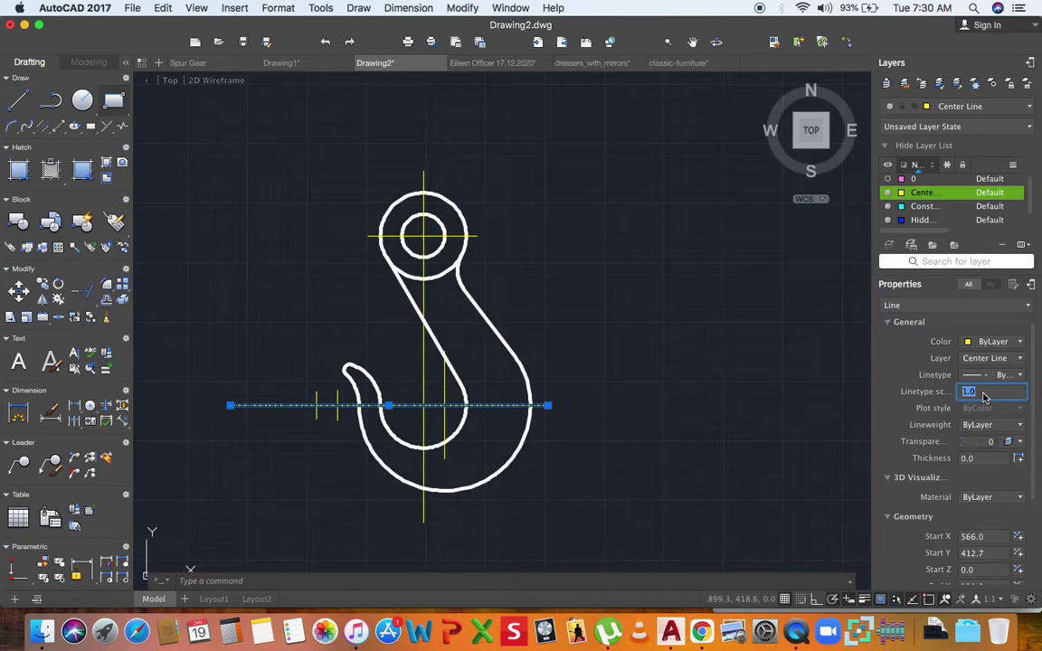
text(10)
key(Return)
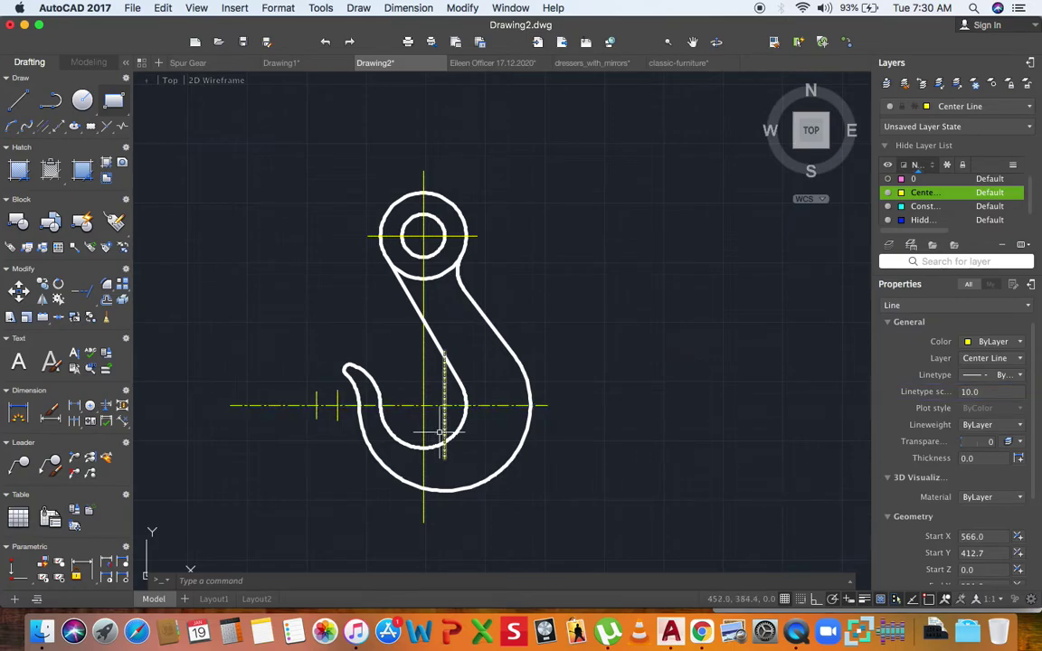
key(Escape)
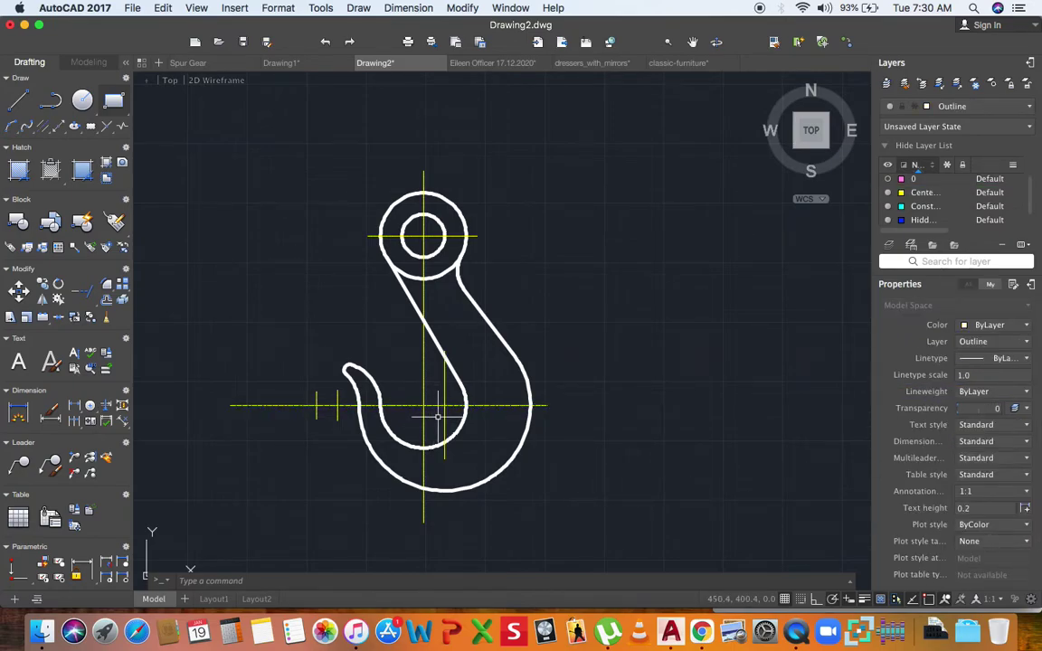
Step: Set the annotation scale to 1:20 and regenerate the drawing with REGEN
click(994, 601)
key(Down)
key(Down)
key(Down)
key(Down)
key(Down)
key(Down)
key(Down)
key(Down)
key(Down)
key(Down)
key(Down)
key(Down)
key(Down)
key(Down)
key(Down)
key(Down)
key(Down)
key(Down)
key(Down)
key(Down)
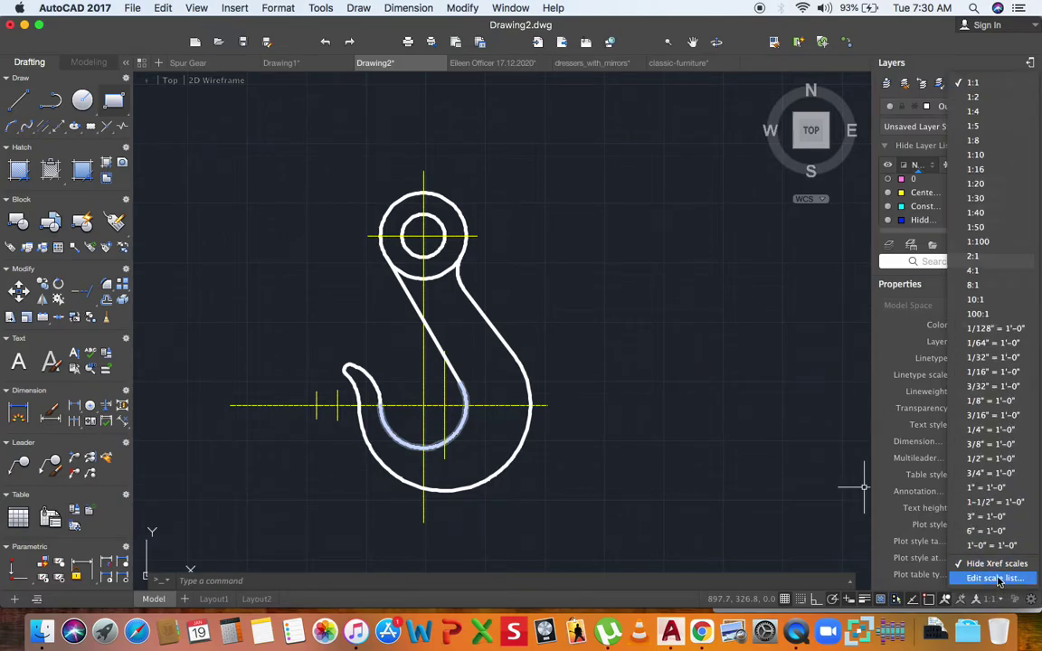
click(994, 187)
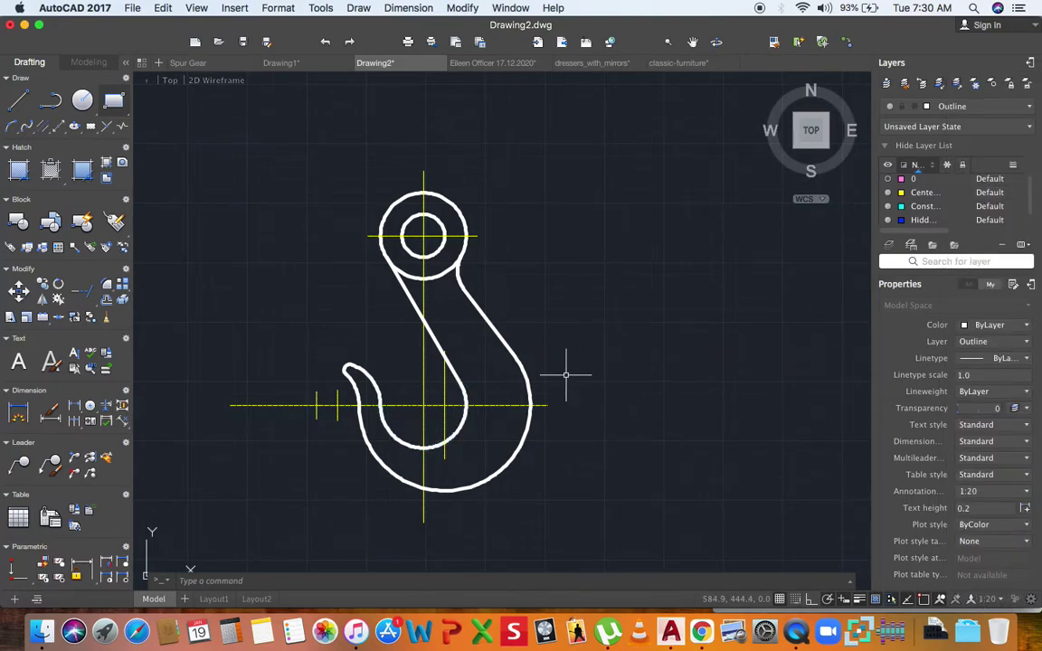
text(r)
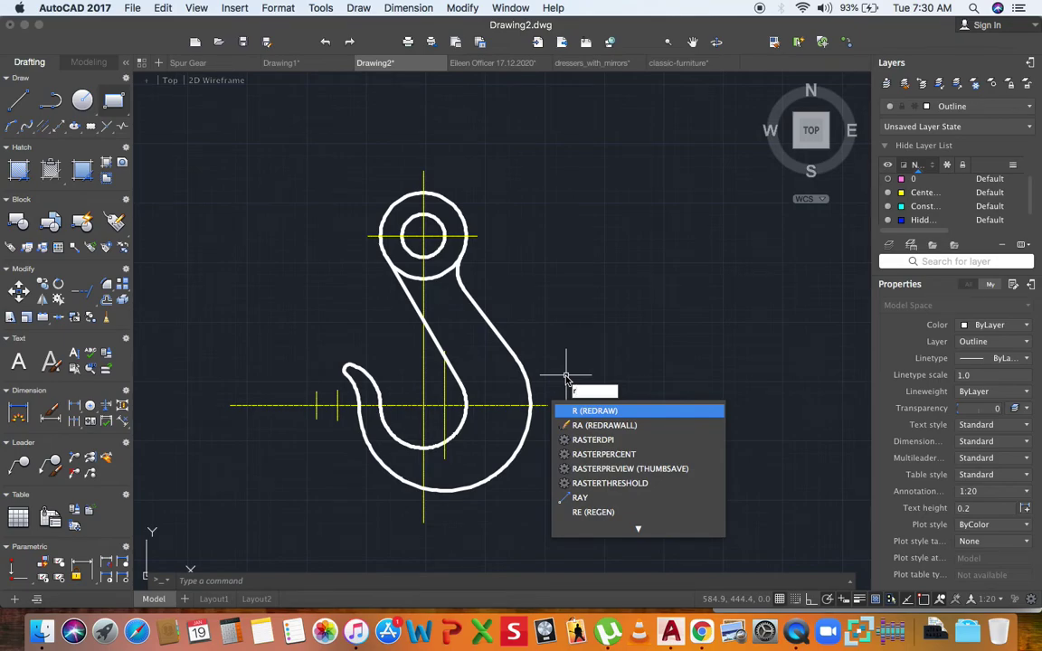
text(egen)
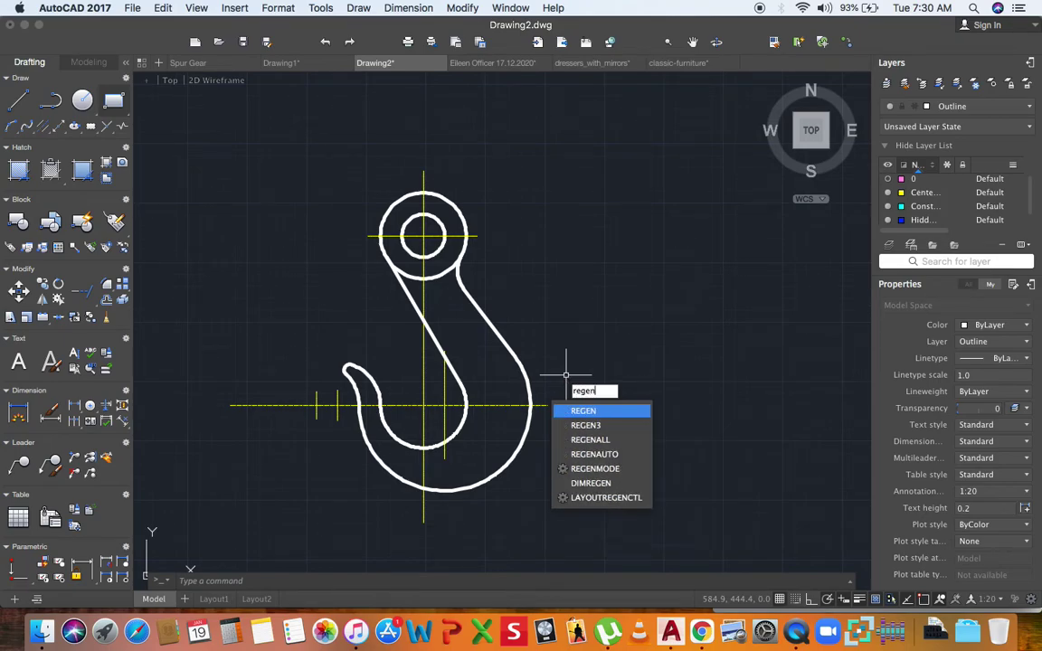
key(Return)
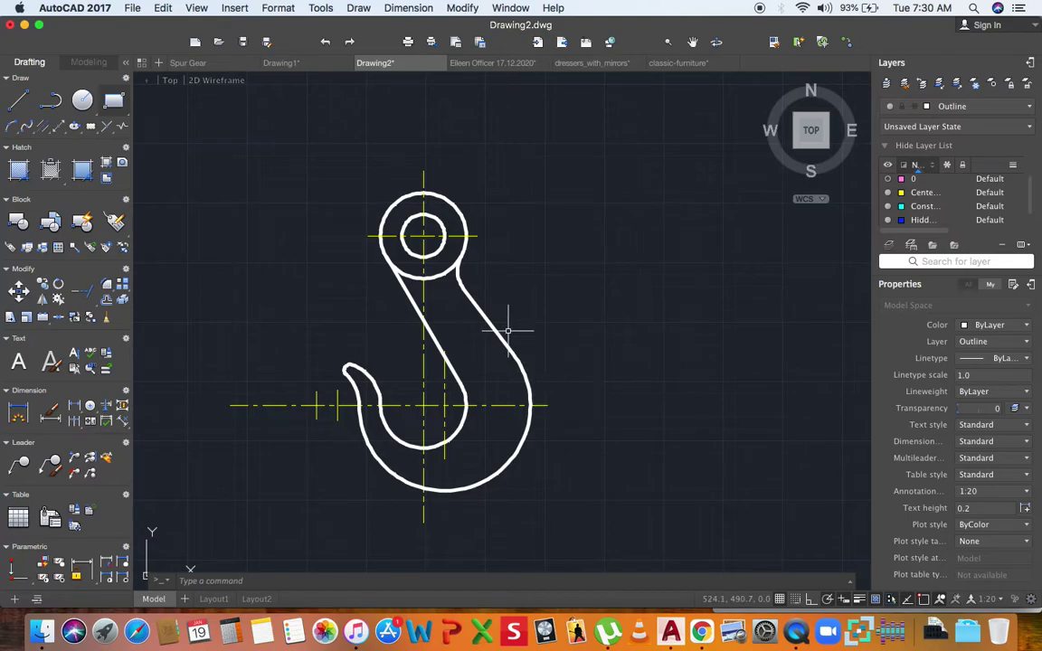
Step: Add a vertical linear dimension from the hook's right tip up to the eye, placed right of the hook
click(74, 408)
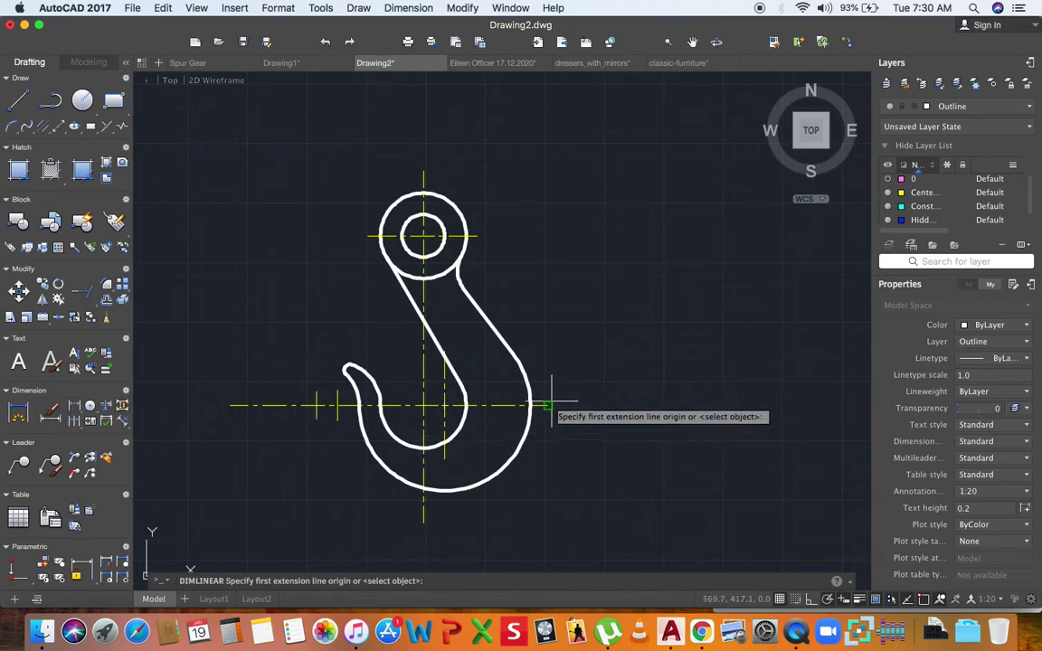
click(547, 406)
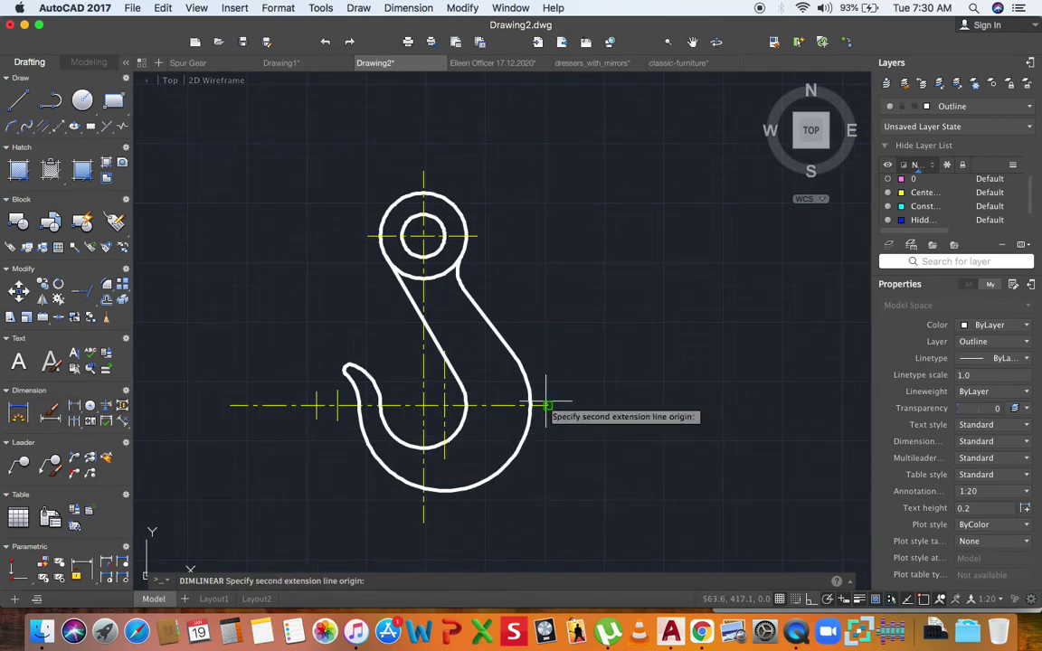
click(477, 237)
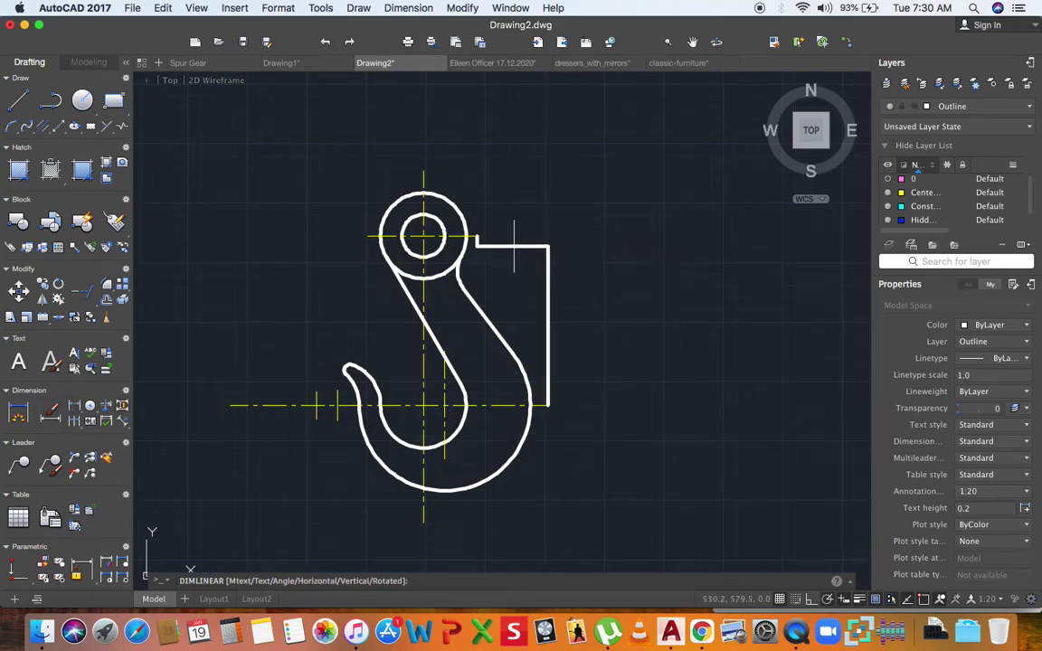
click(554, 298)
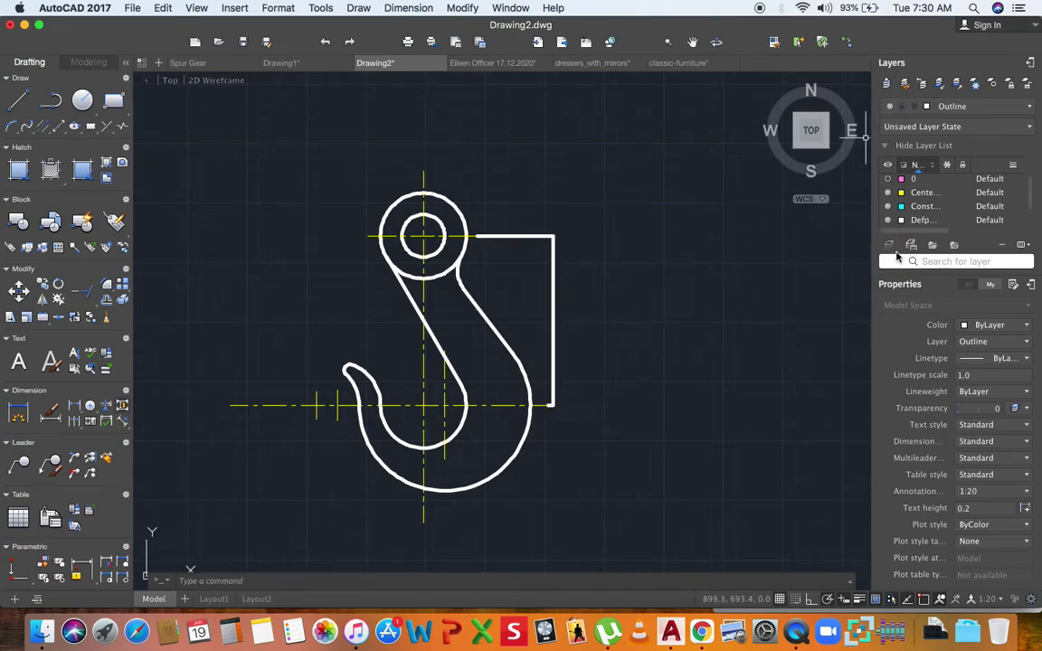
Step: Create a new Dimension layer coloured green
click(891, 246)
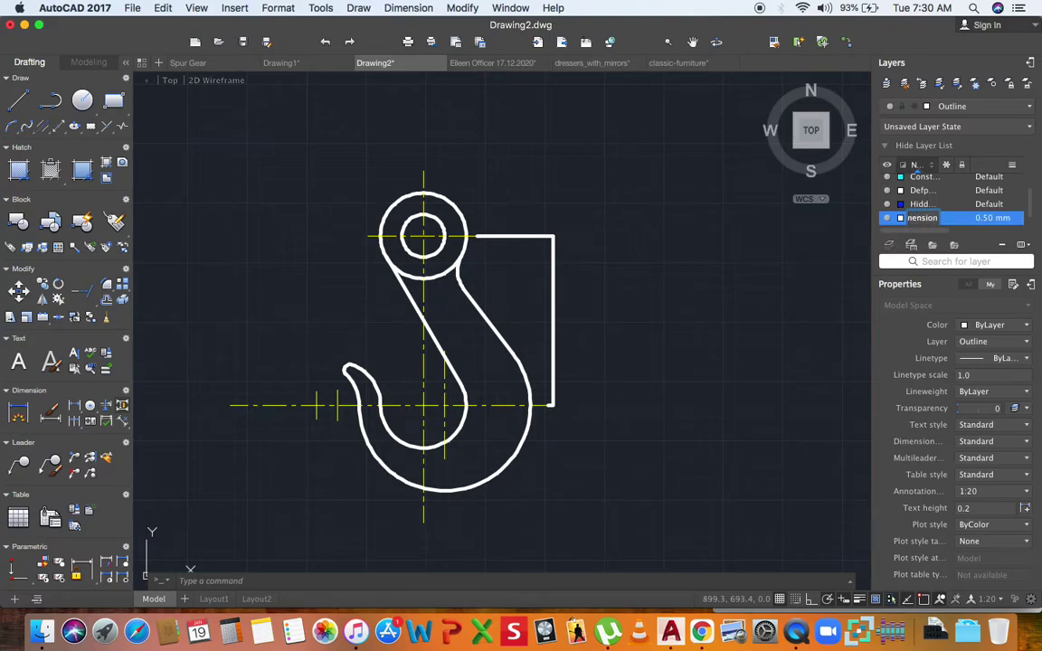
click(996, 218)
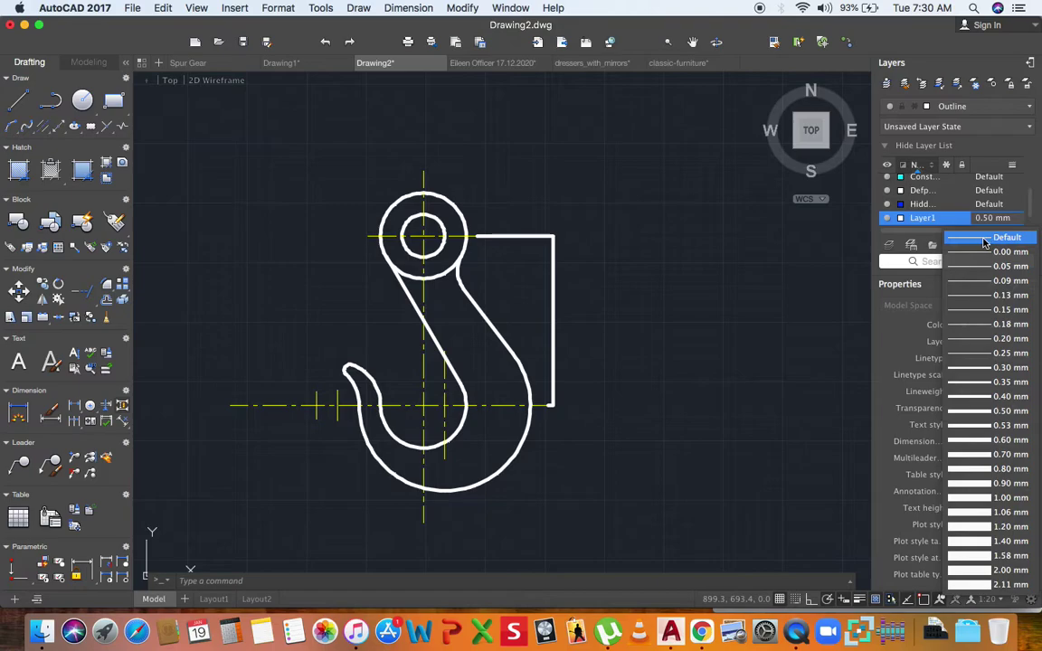
click(927, 233)
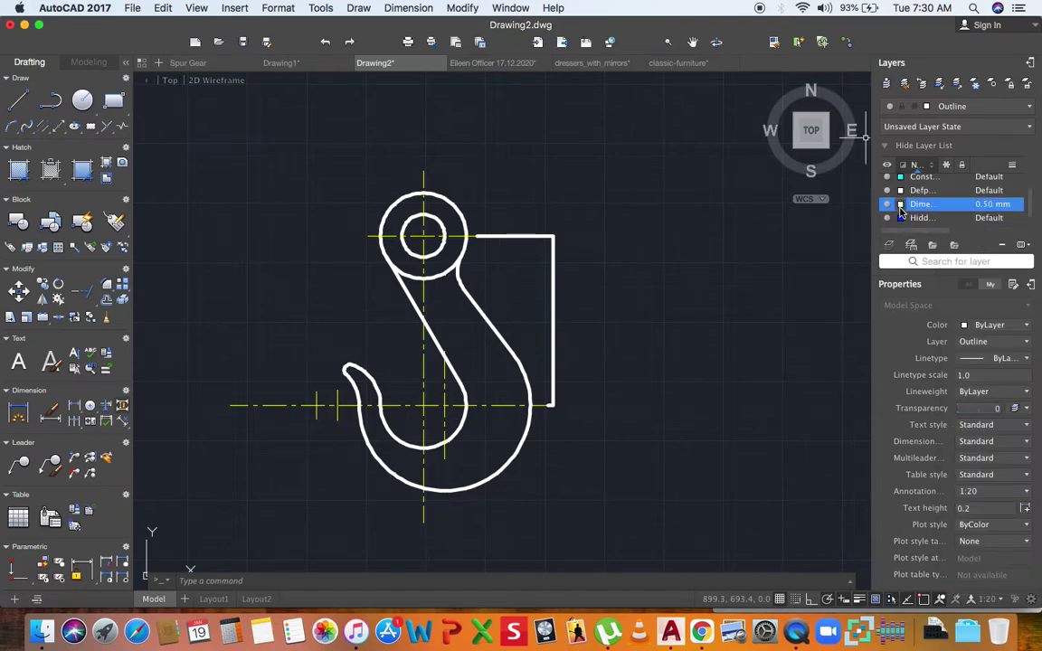
click(901, 205)
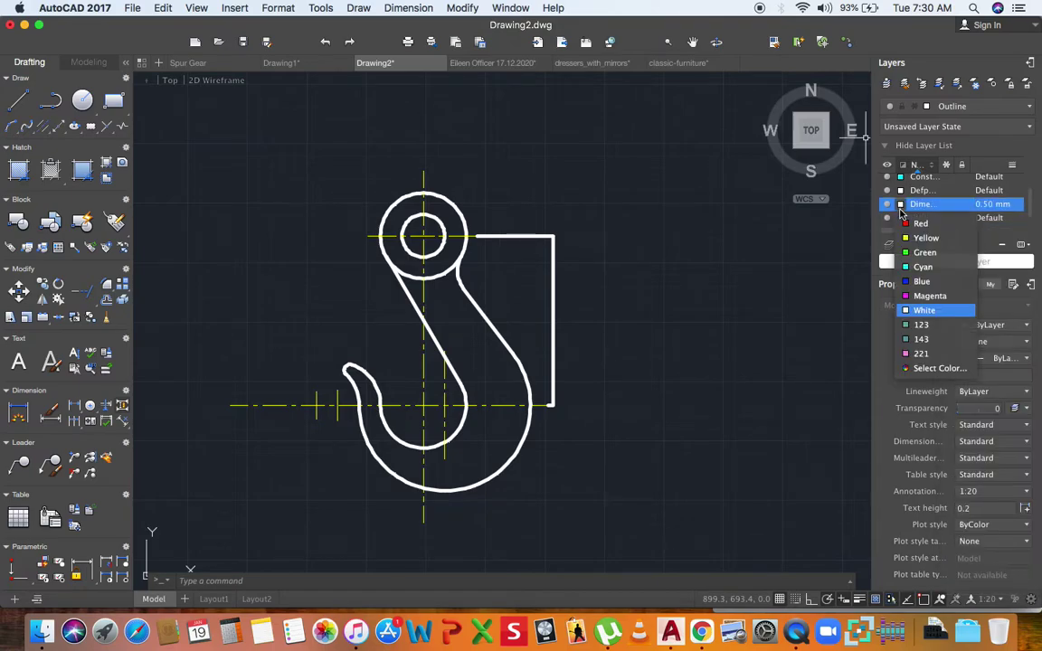
click(923, 338)
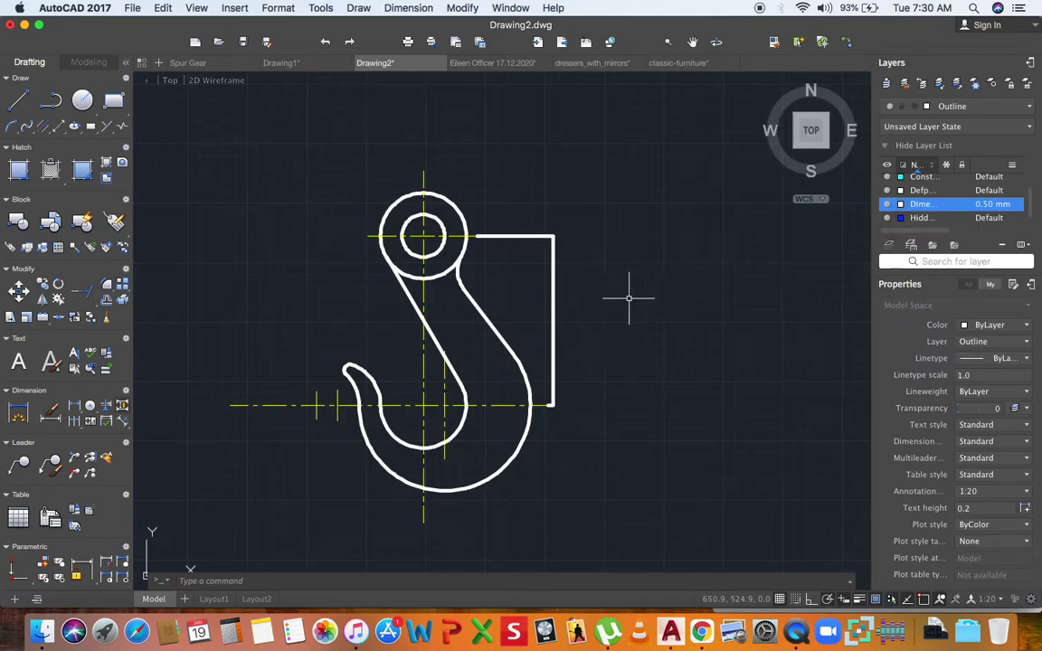
Step: Move the new dimension onto the Dimension layer
click(552, 309)
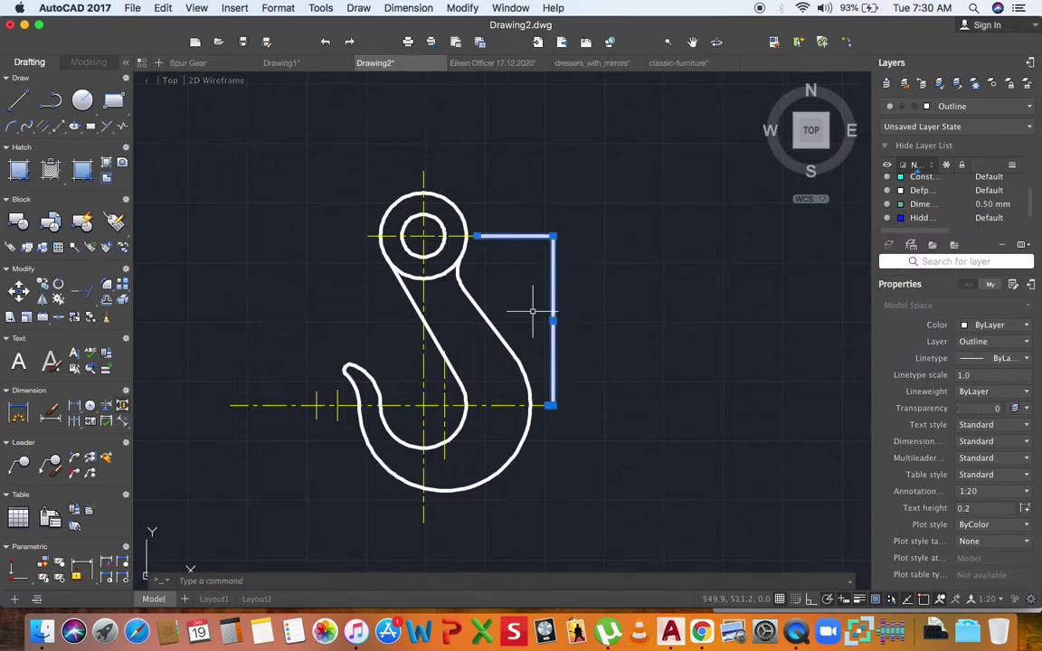
click(962, 106)
click(958, 198)
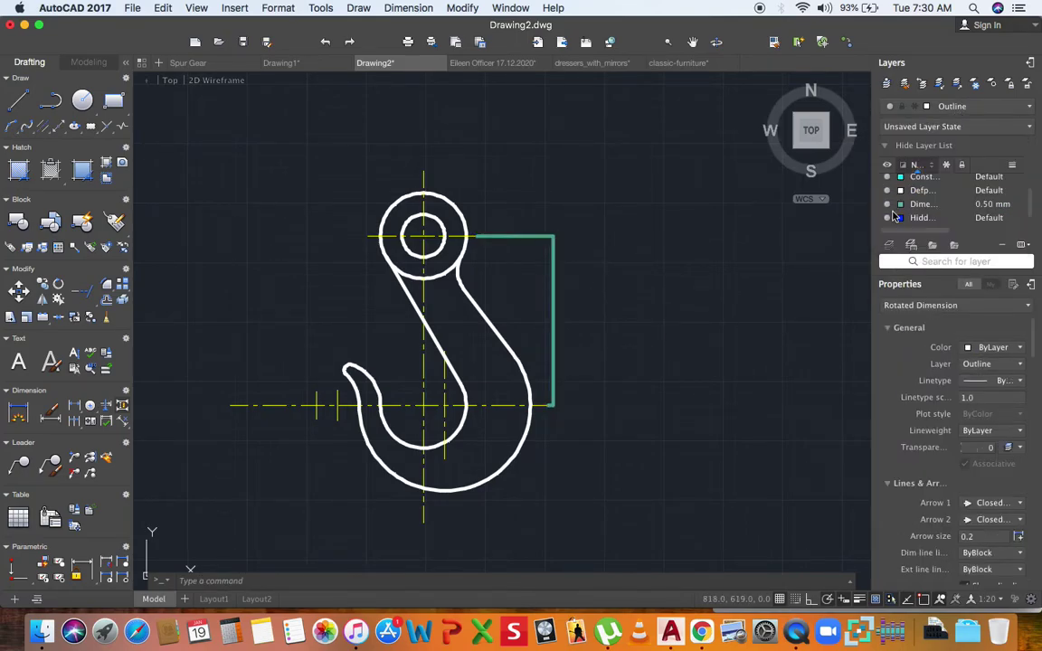
key(Escape)
Step: Set the Dimension layer's lineweight to Default
click(553, 307)
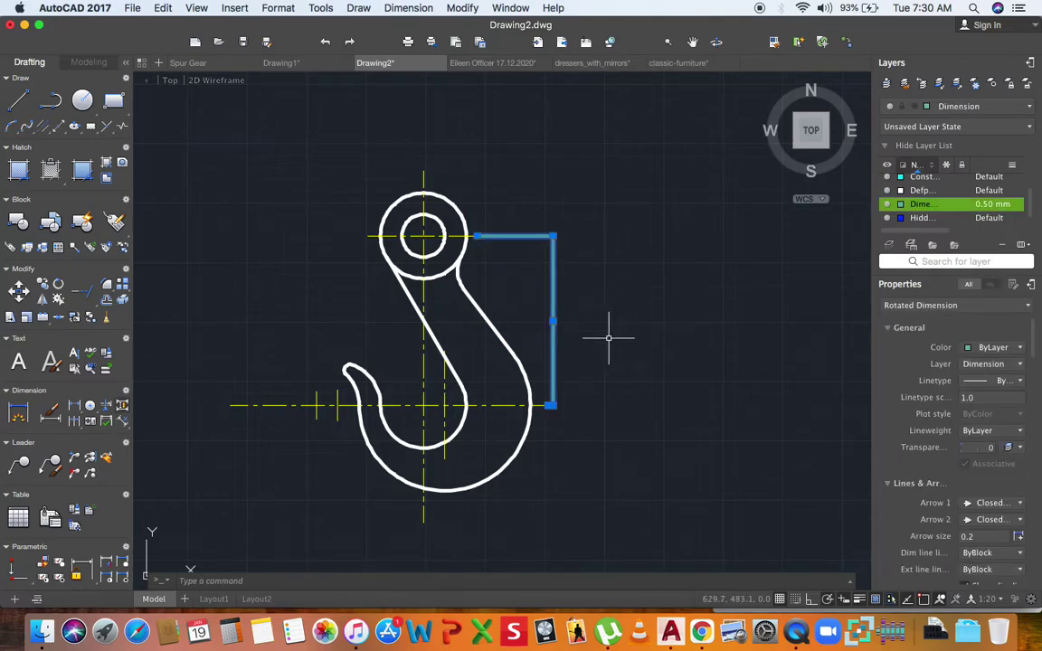
click(999, 206)
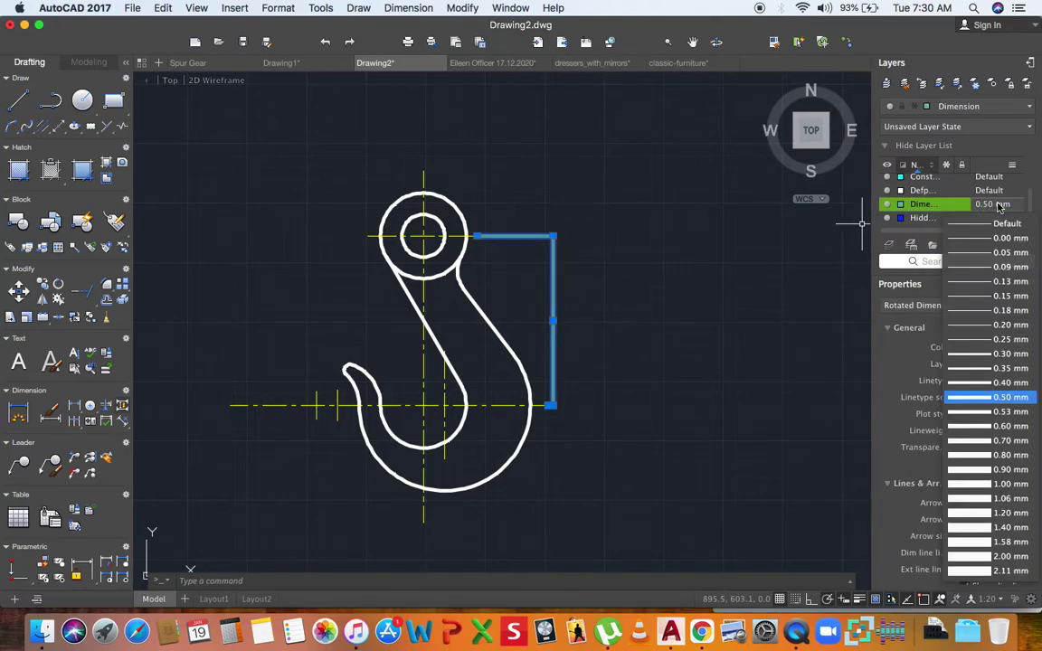
click(959, 225)
key(Escape)
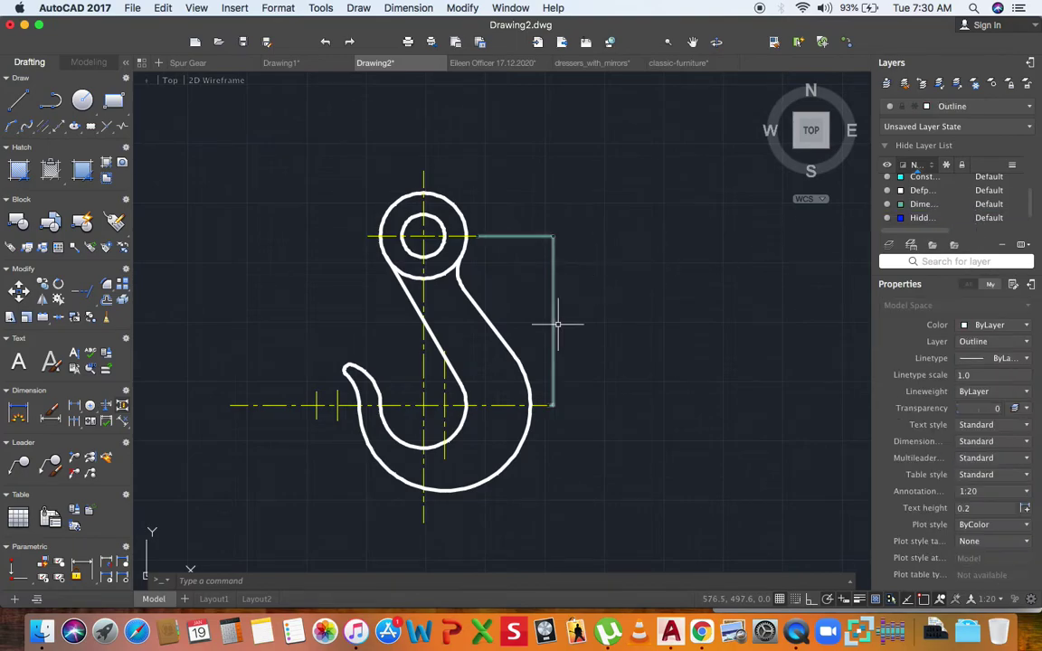
scroll(558, 326, up, 10)
scroll(543, 289, down, 8)
scroll(545, 289, up, 8)
scroll(544, 288, down, 8)
scroll(561, 288, up, 6)
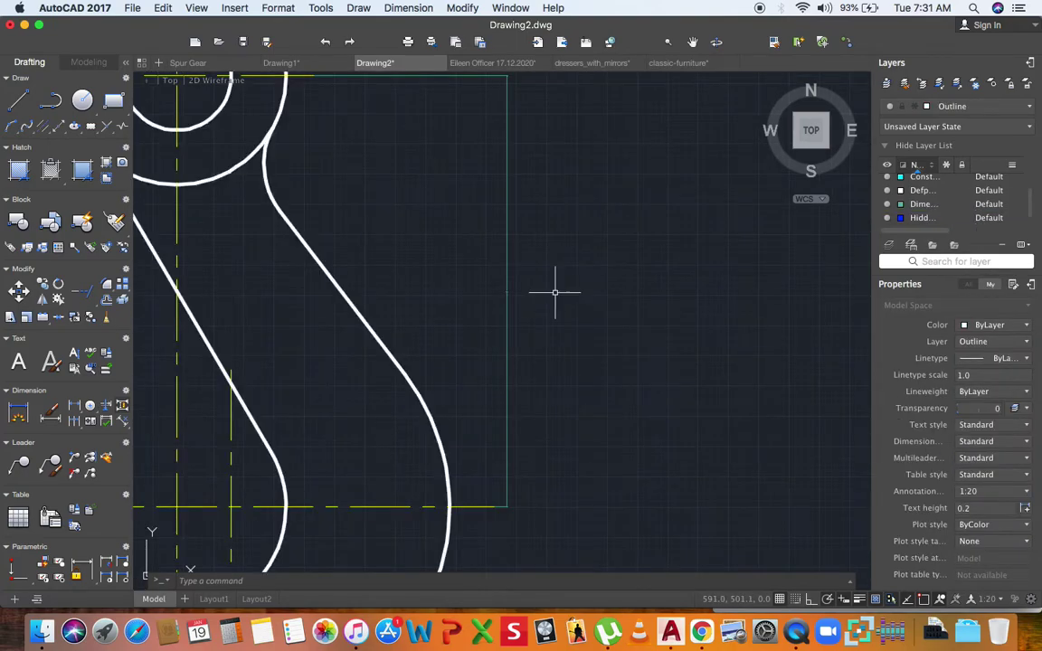
Step: Run DIMSTYLE and start modifying the Standard dimension style
scroll(554, 291, down, 4)
scroll(477, 281, down, 4)
scroll(476, 282, up, 2)
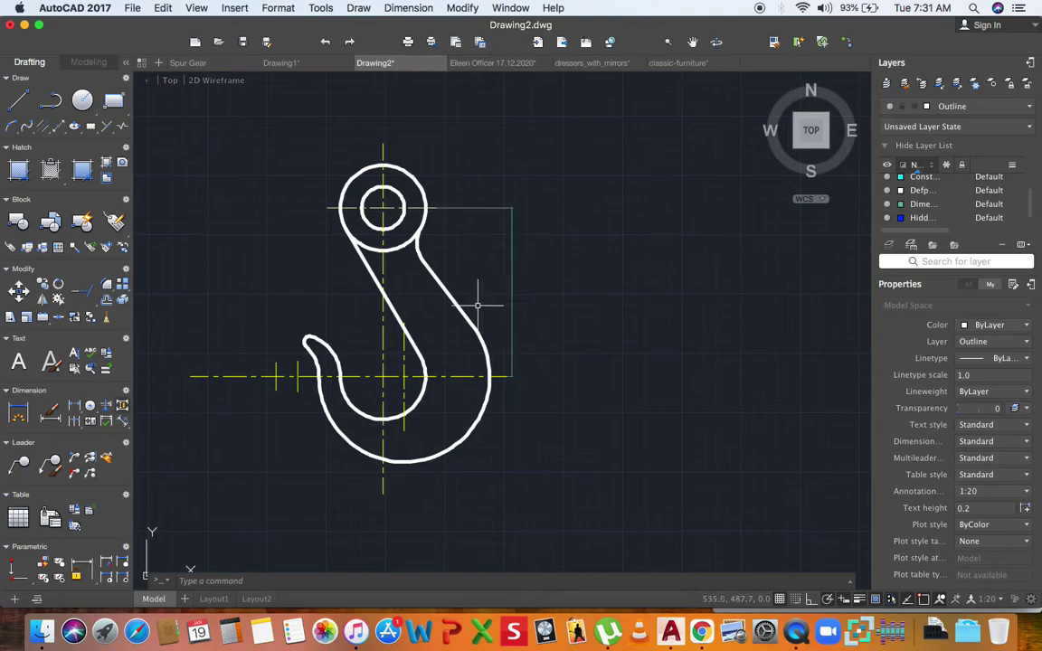
right_click(467, 290)
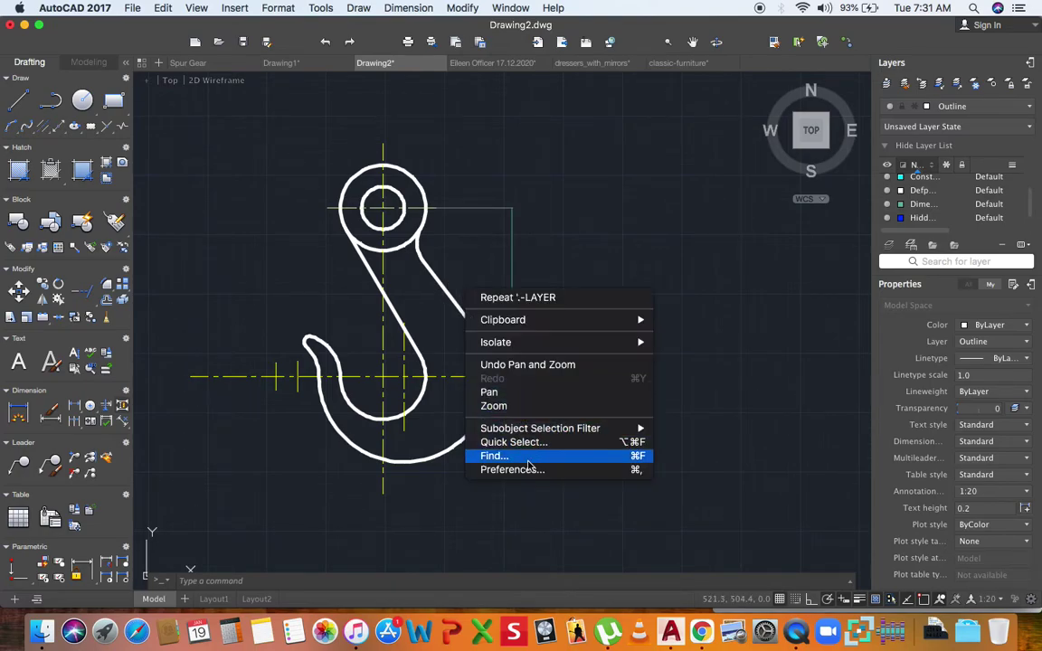
click(293, 317)
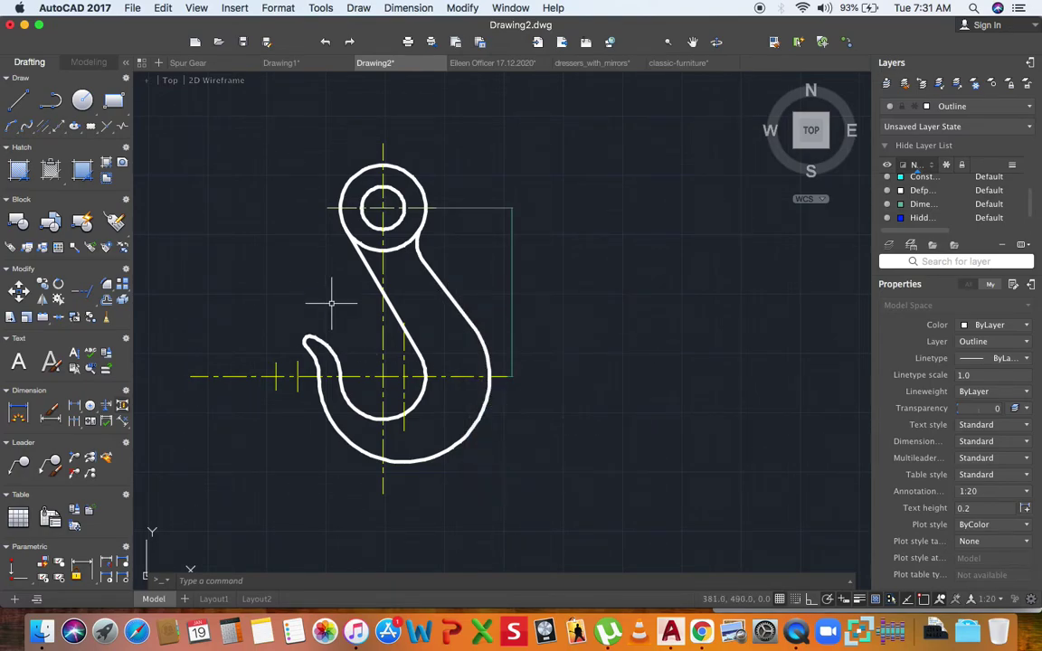
text(dimstyle)
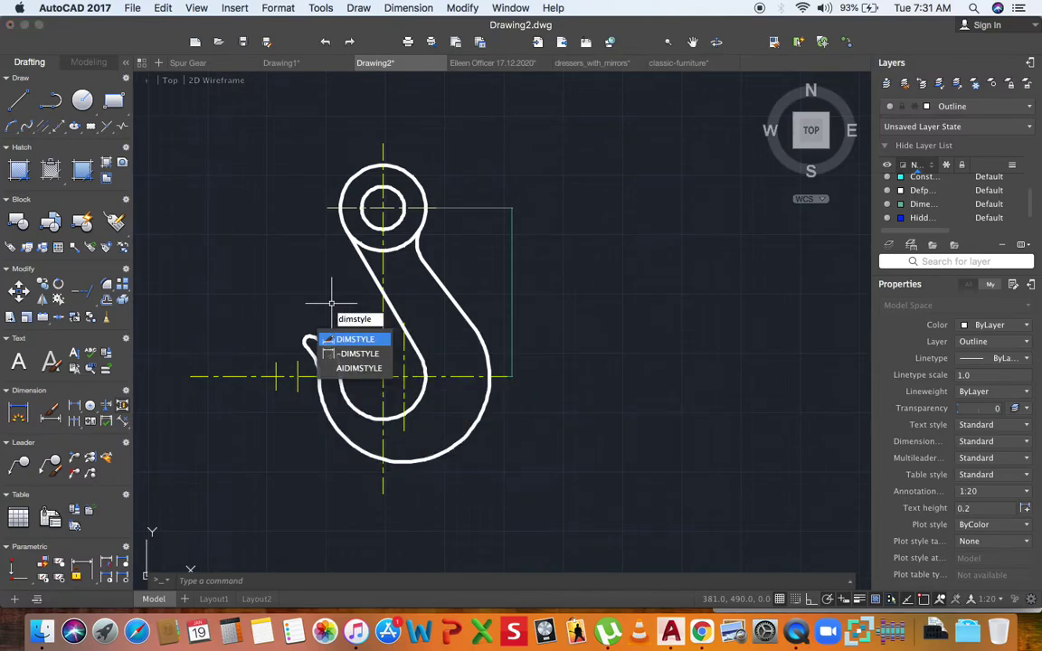
key(Return)
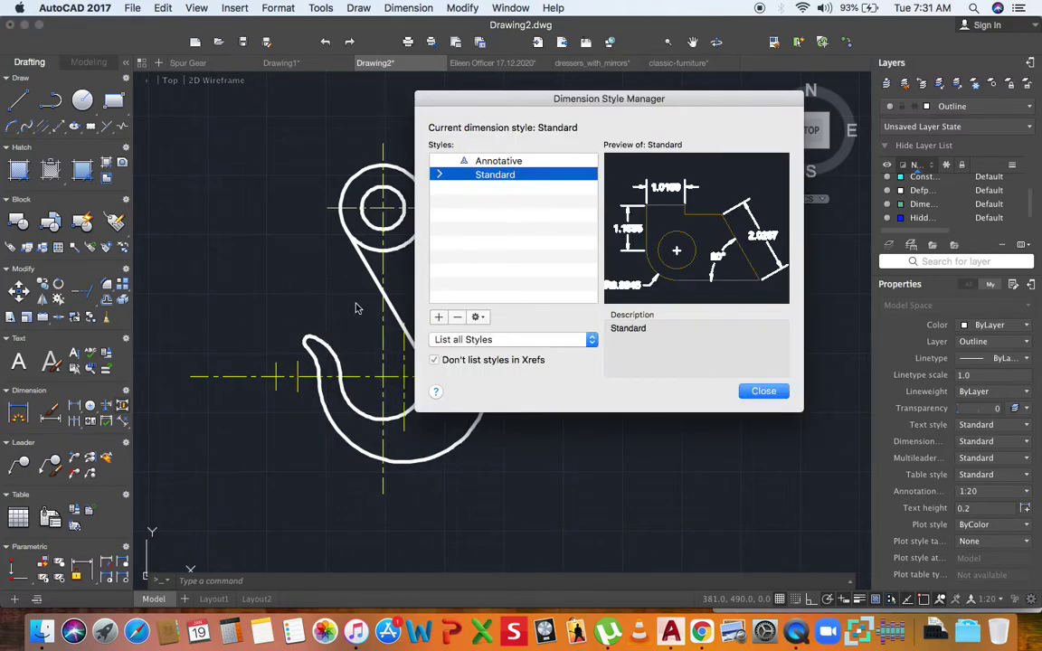
click(481, 319)
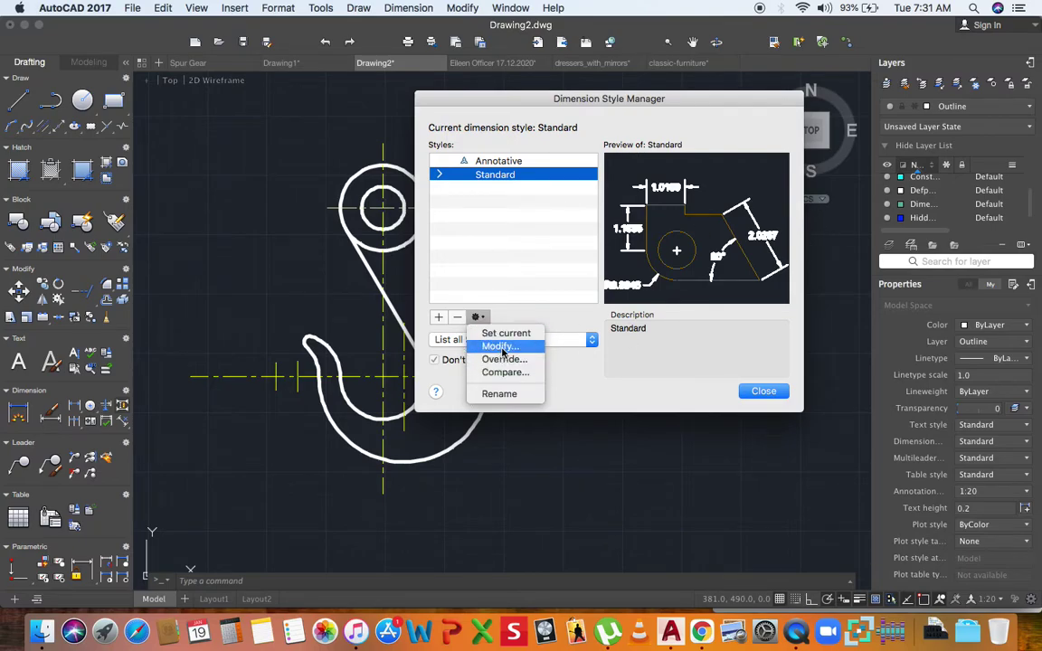
click(500, 348)
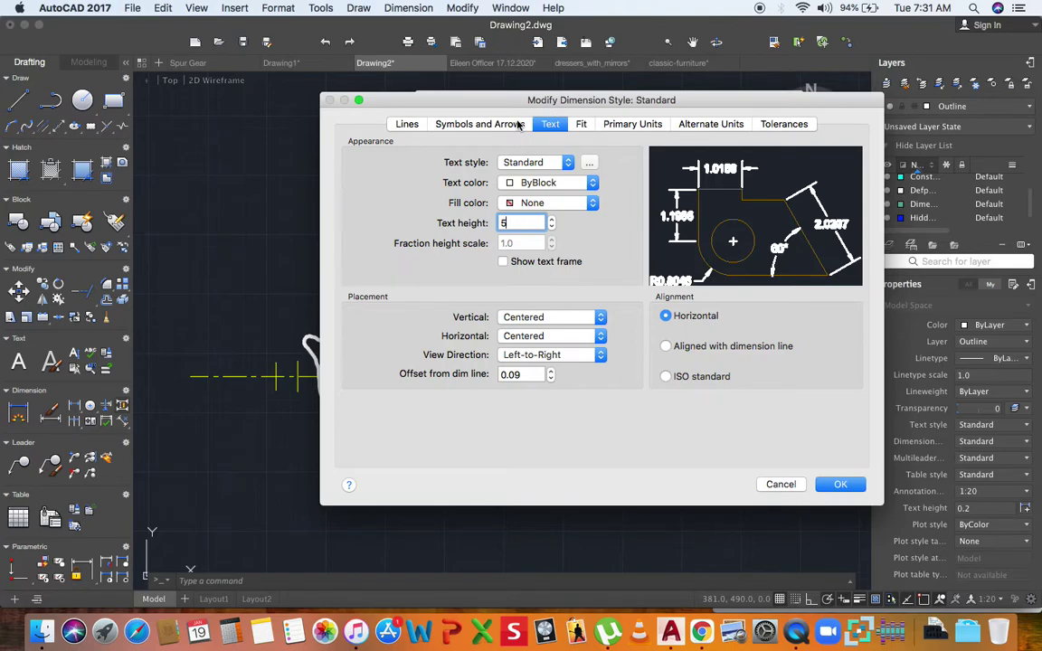
Step: In the Standard dimension style, set Offset from origin to 5 and precision to 0
click(479, 124)
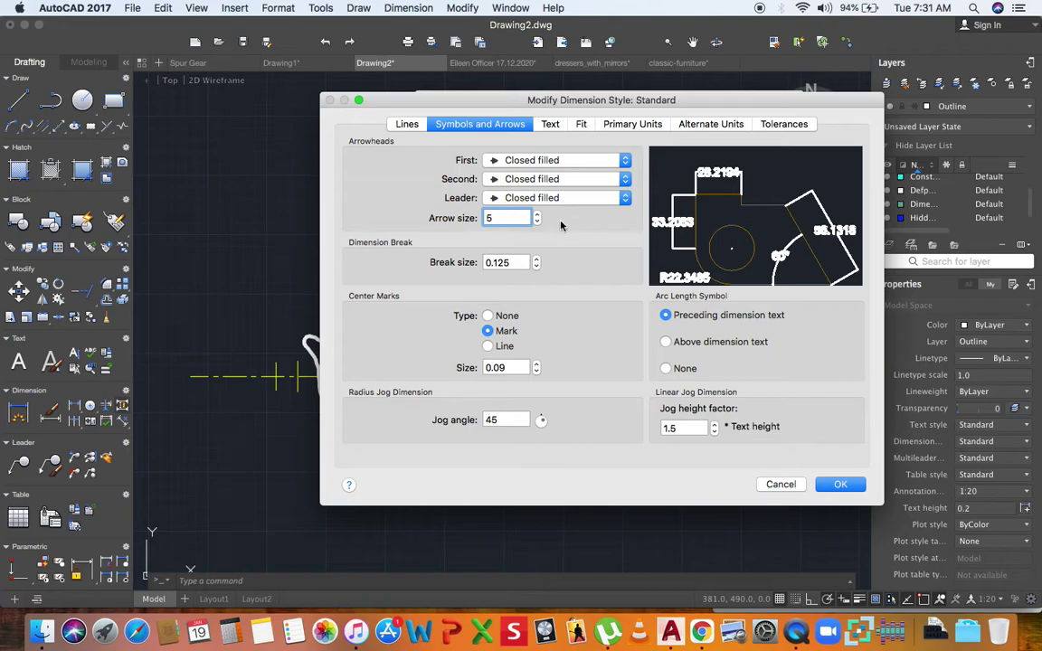
click(407, 125)
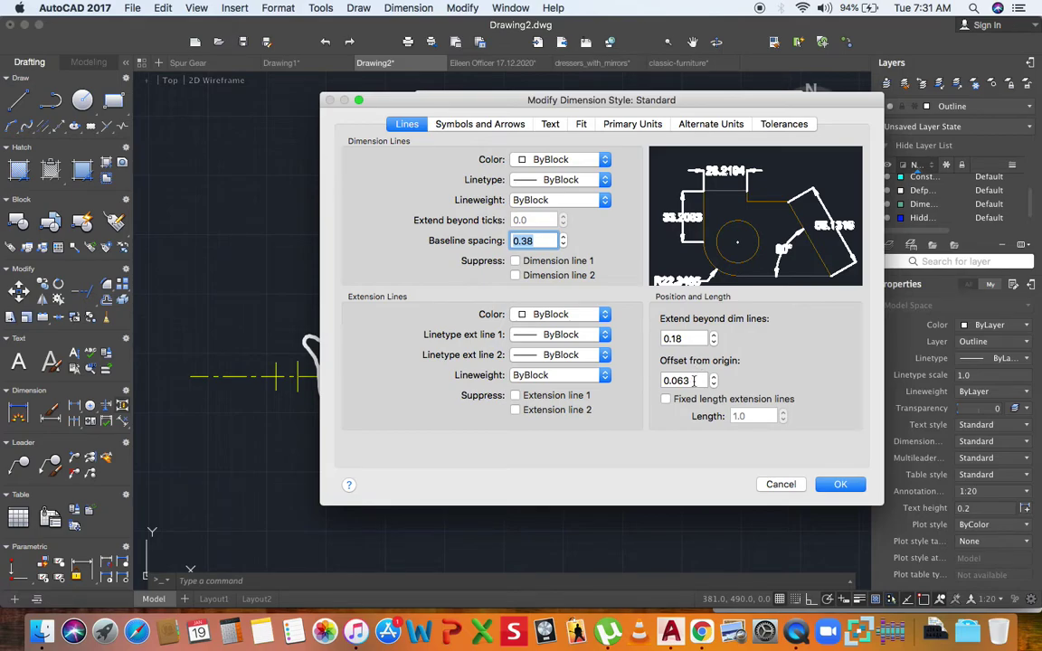
double_click(694, 381)
text(5)
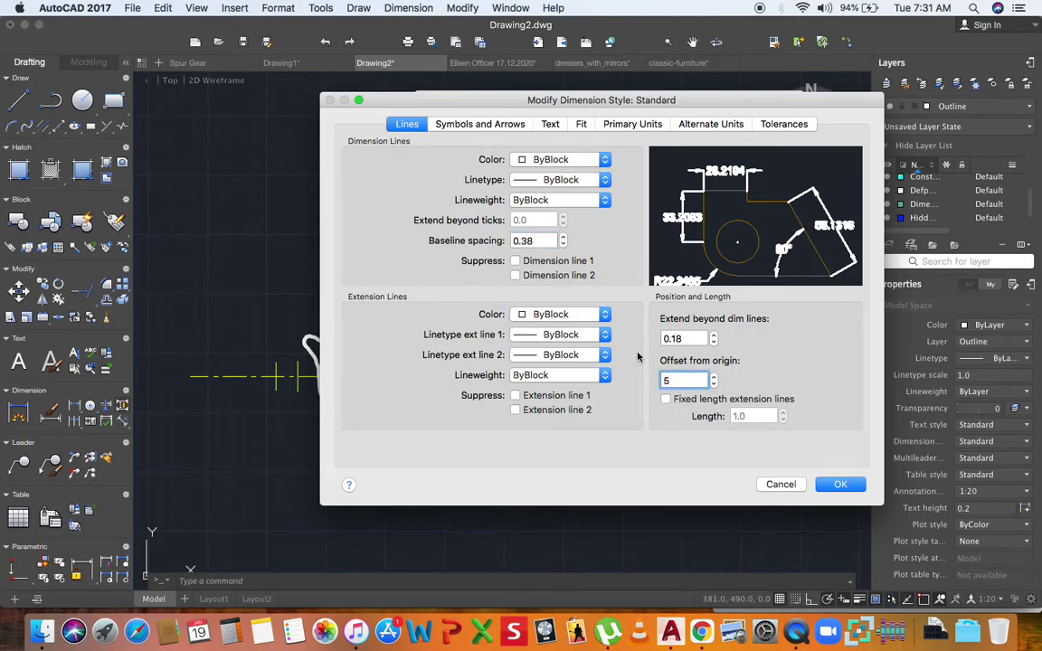
click(551, 124)
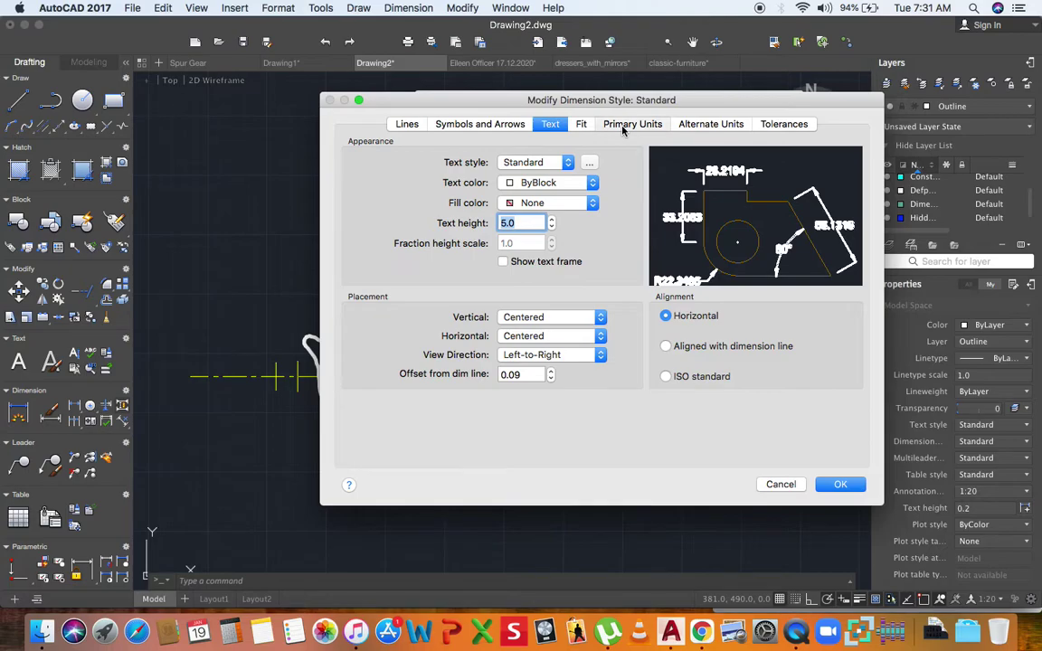
click(626, 125)
click(538, 182)
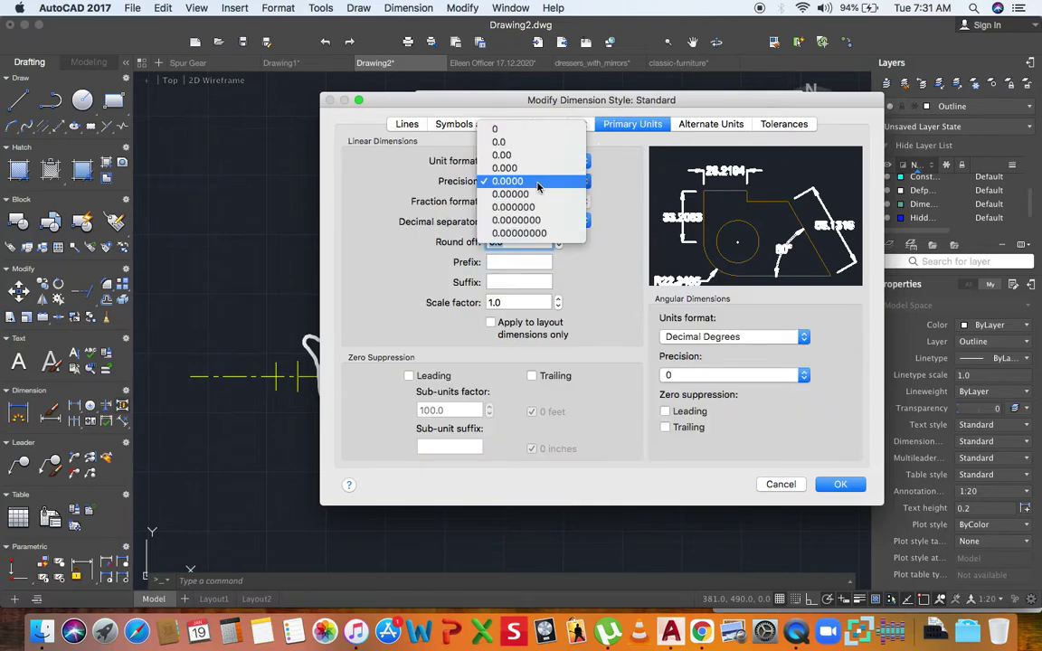
click(534, 131)
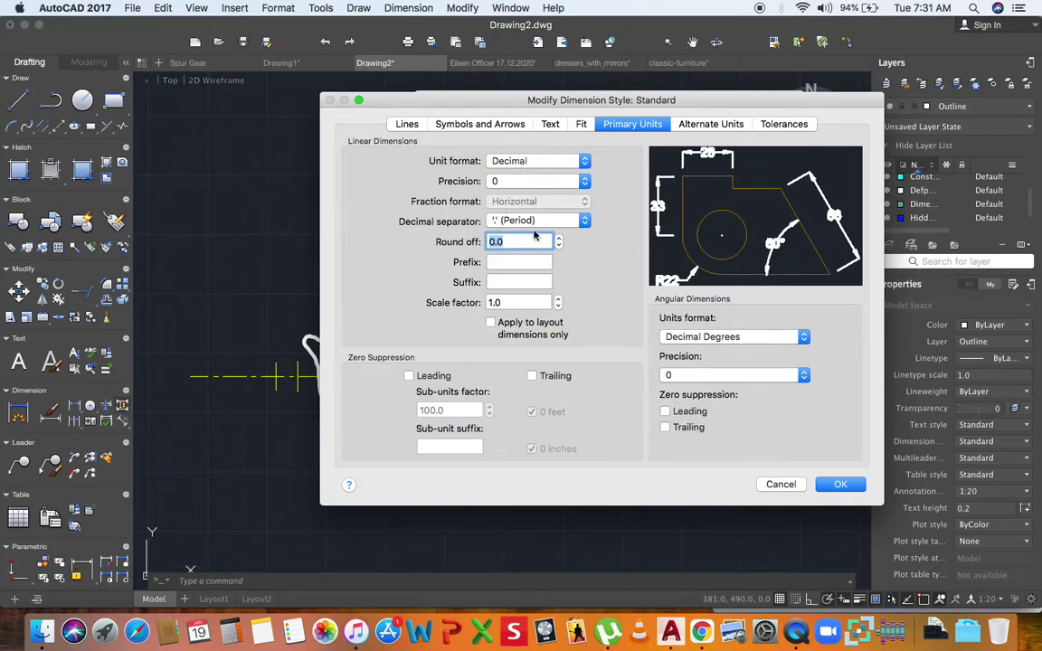
Step: Align the dimension text with the dimension line, place it vertically Above, and apply
click(551, 124)
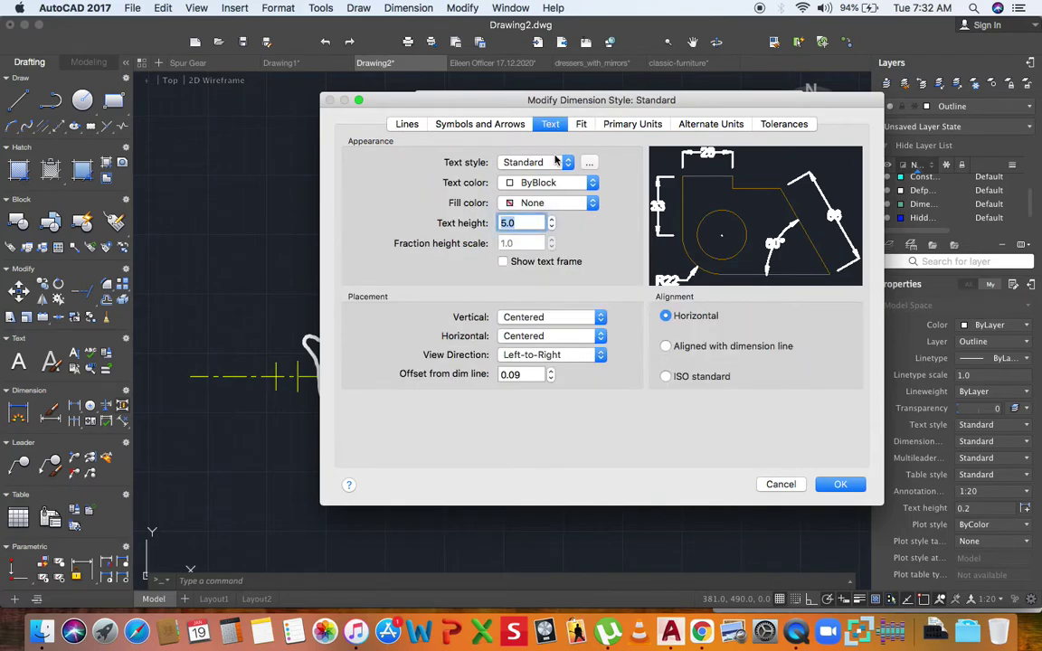
click(666, 347)
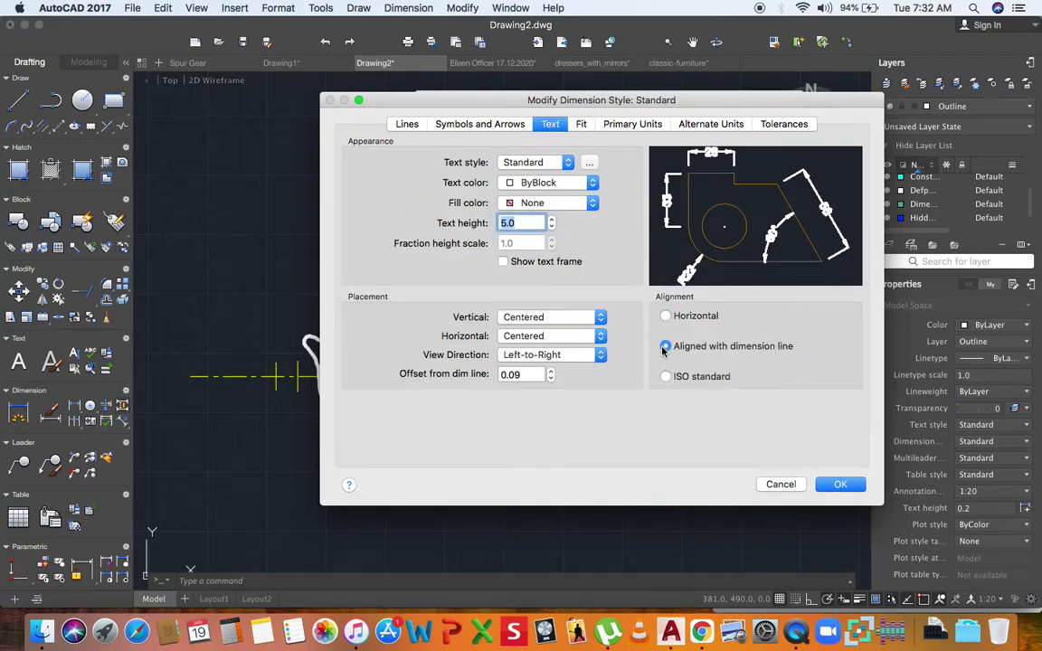
click(551, 318)
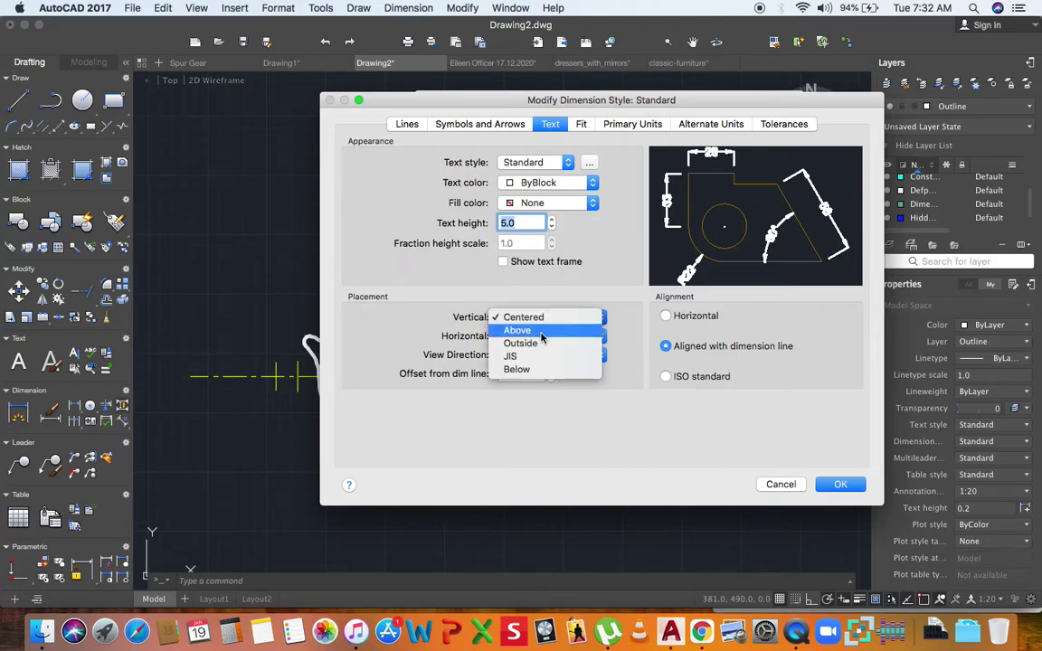
click(542, 331)
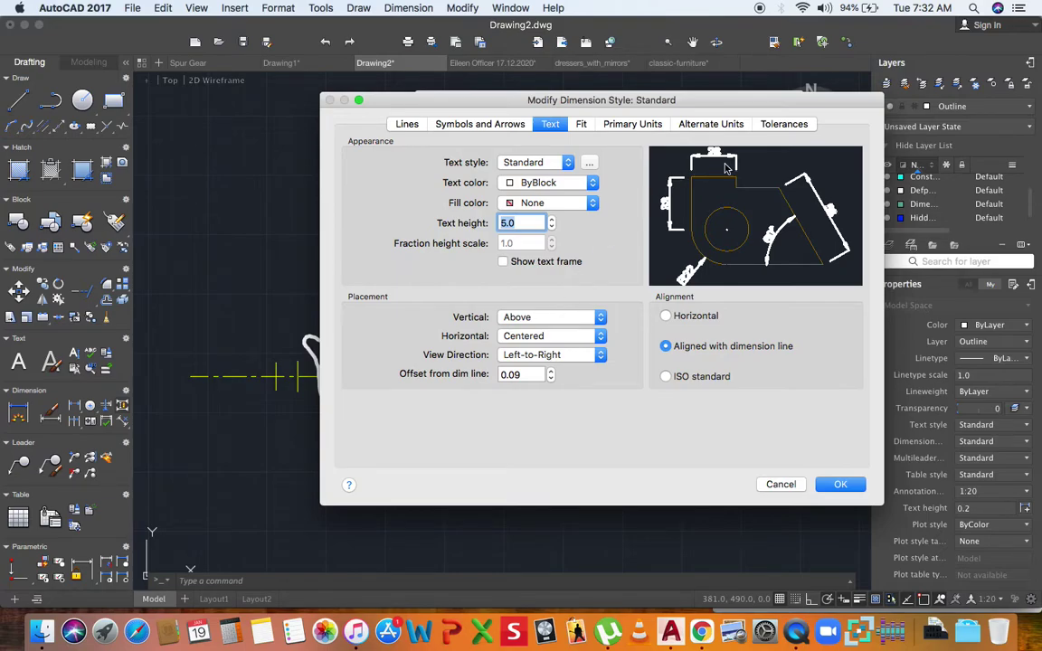
click(840, 486)
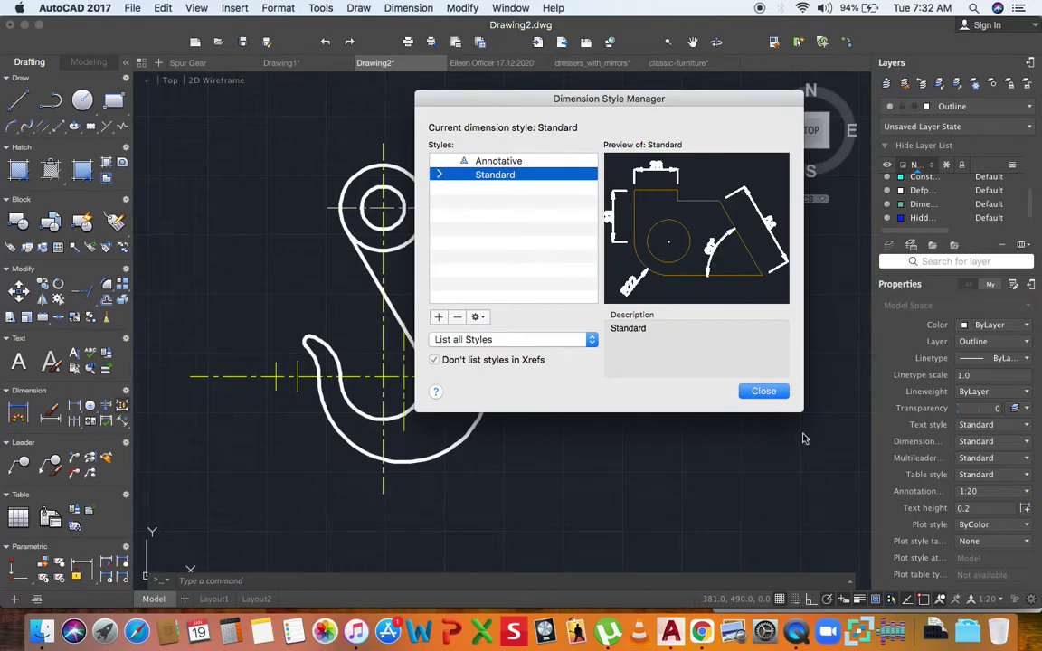
Step: Close the Dimension Style Manager and make Dimension the current layer
click(764, 392)
scroll(527, 300, up, 3)
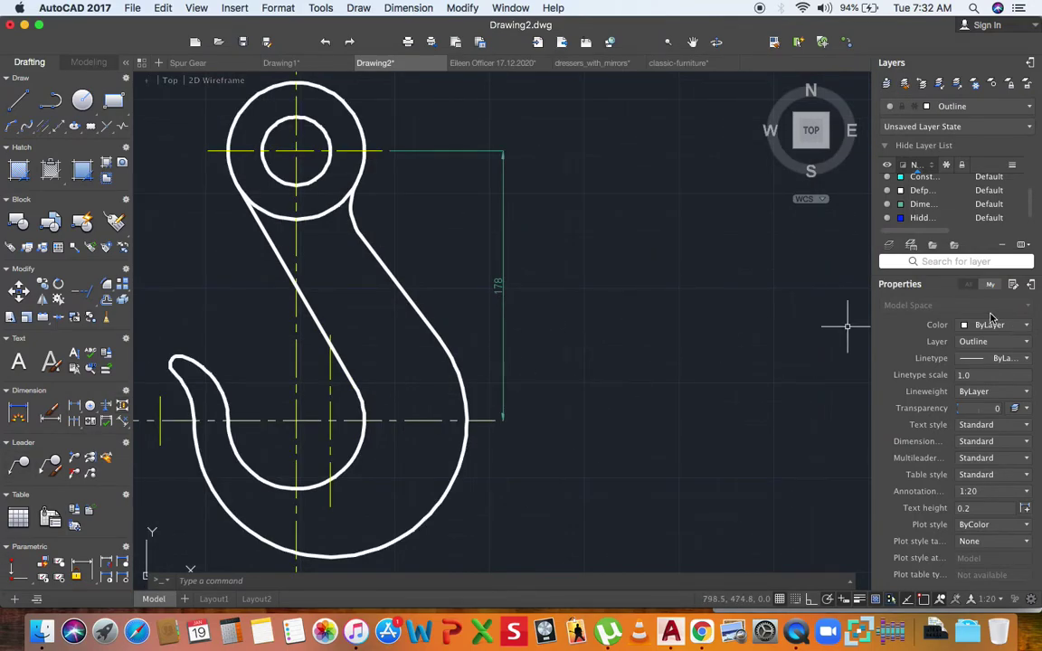
click(963, 109)
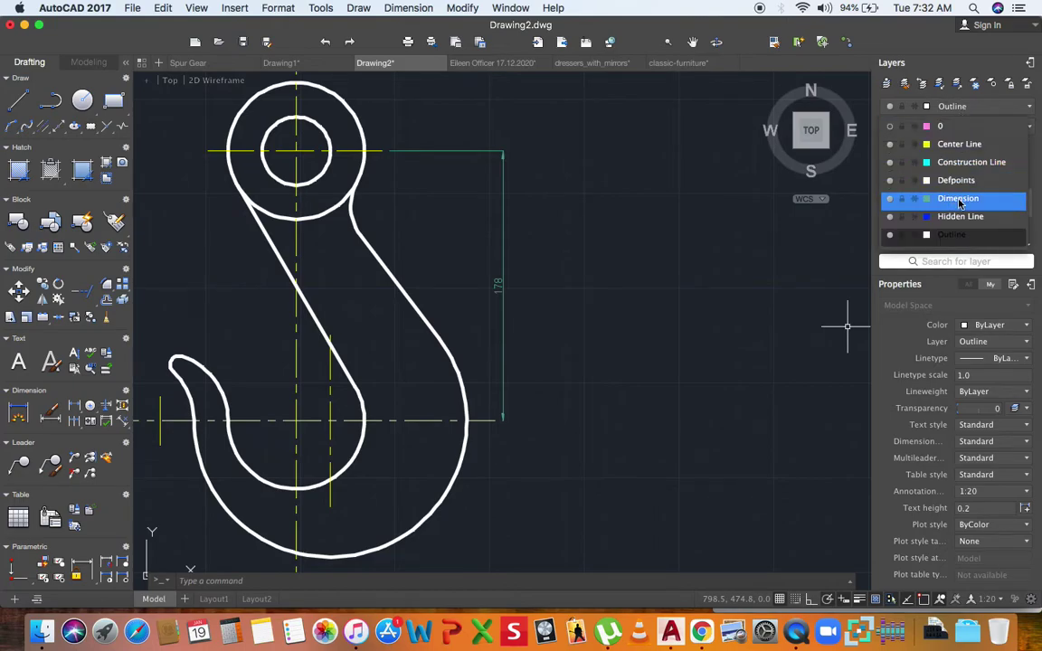
click(932, 200)
Step: Add a 23 horizontal linear dimension between the two vertical lines in the hook's bowl
click(79, 405)
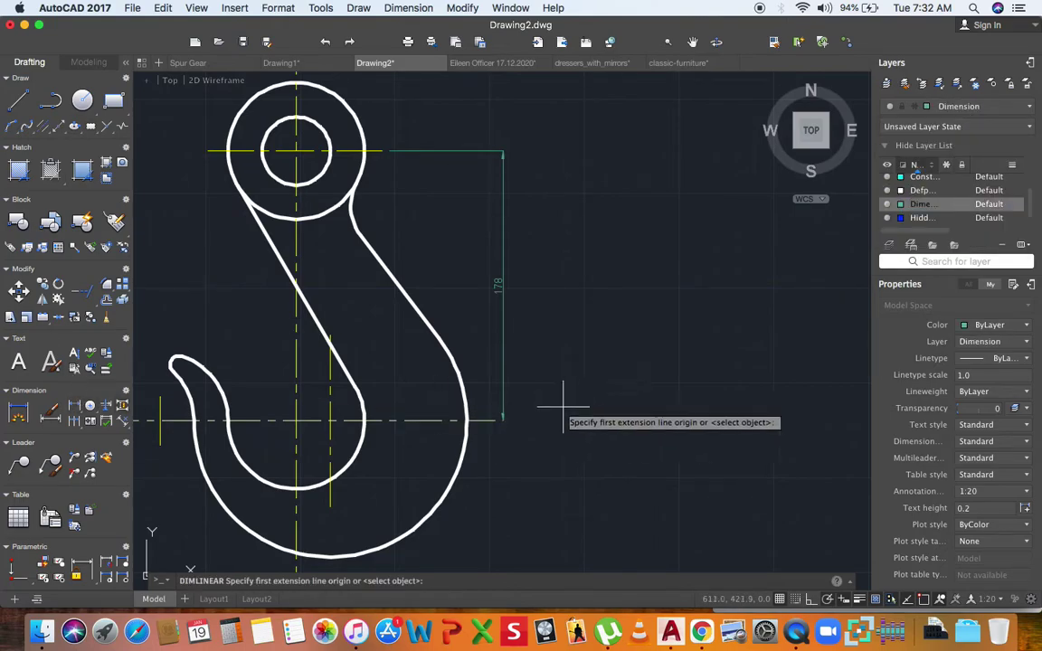
scroll(507, 425, down, 2)
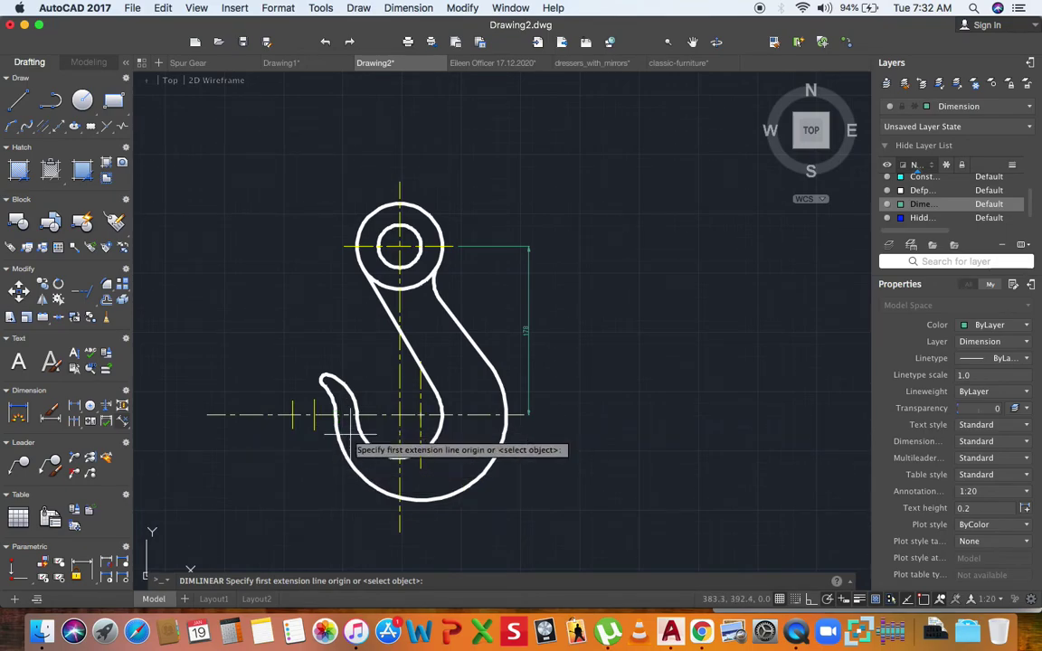
scroll(412, 462, up, 5)
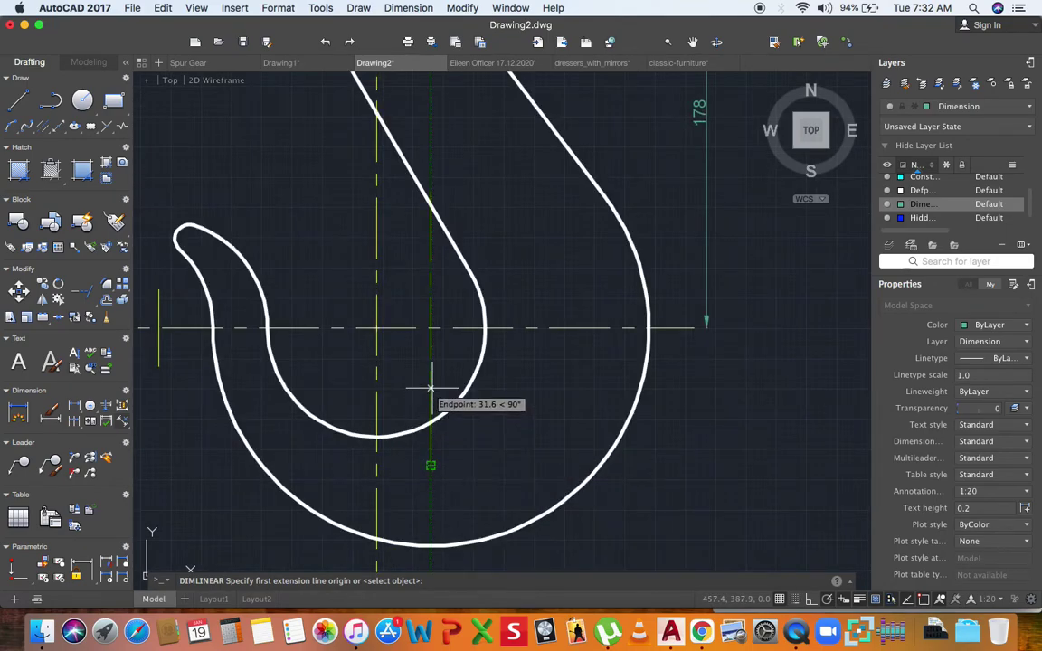
click(422, 391)
click(378, 381)
scroll(380, 381, up, 2)
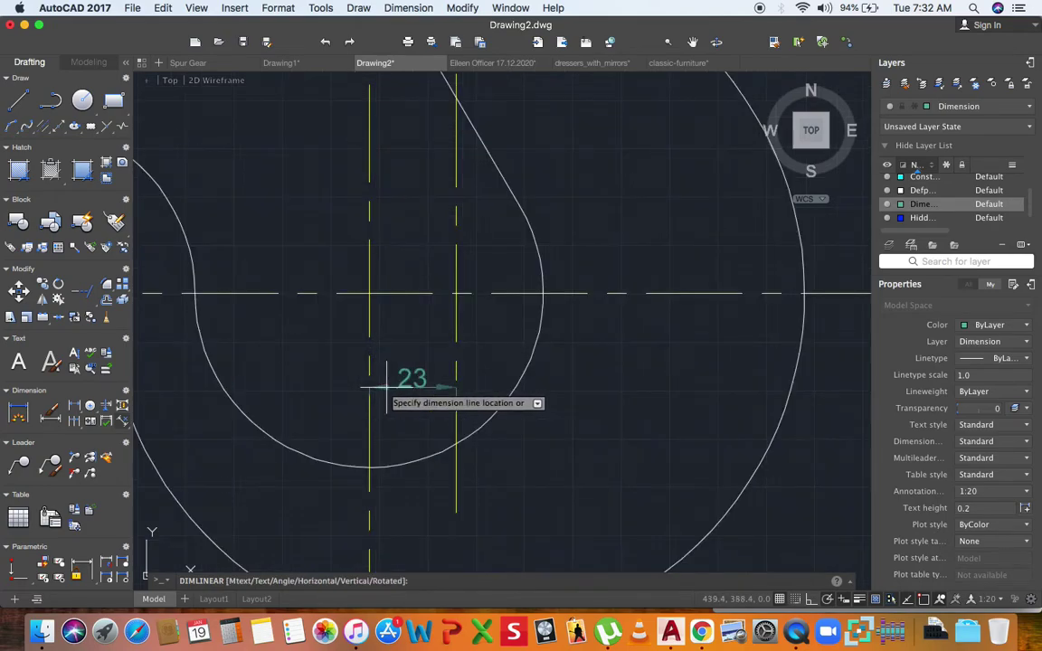
click(387, 390)
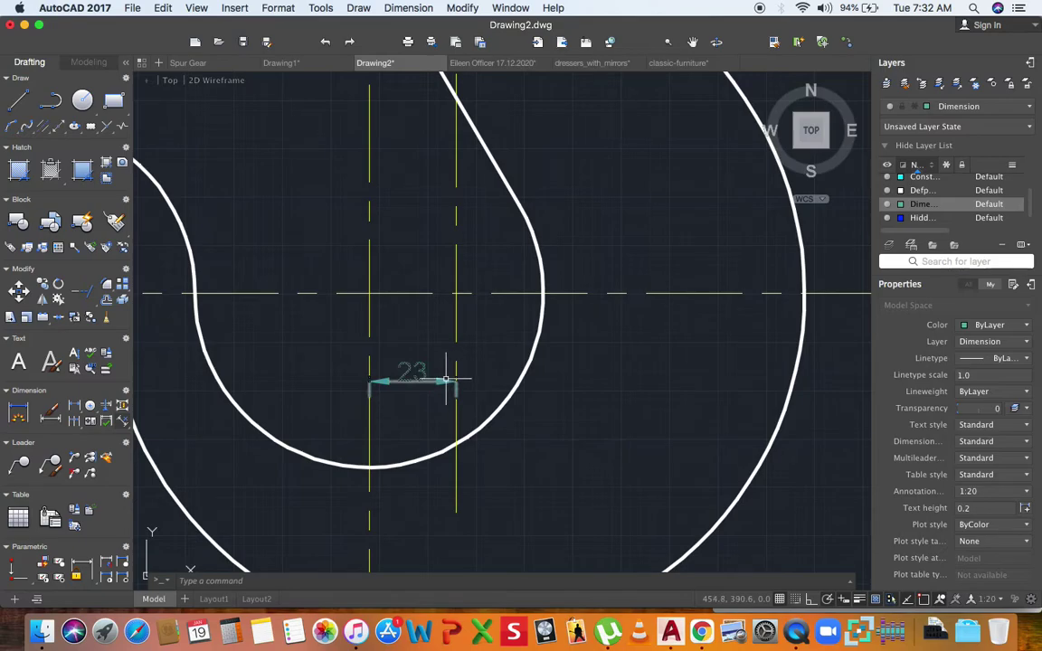
scroll(446, 381, down, 2)
scroll(446, 381, down, 2)
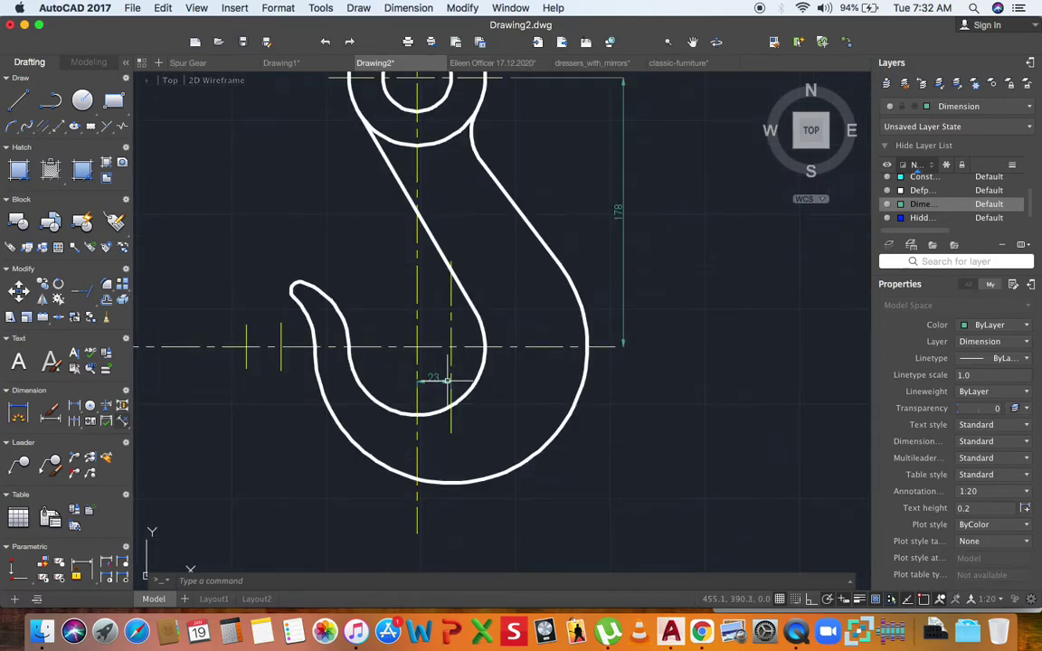
scroll(446, 381, up, 3)
scroll(446, 381, down, 3)
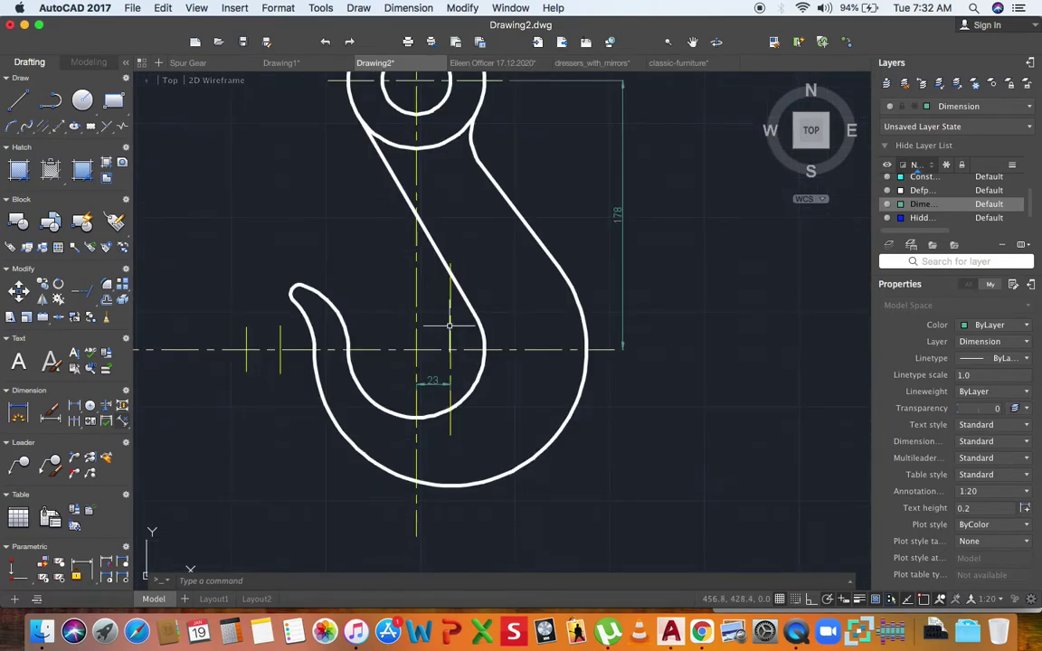
scroll(449, 338, up, 4)
Step: Move the short vertical line in the bowl 1 unit to the left
click(444, 421)
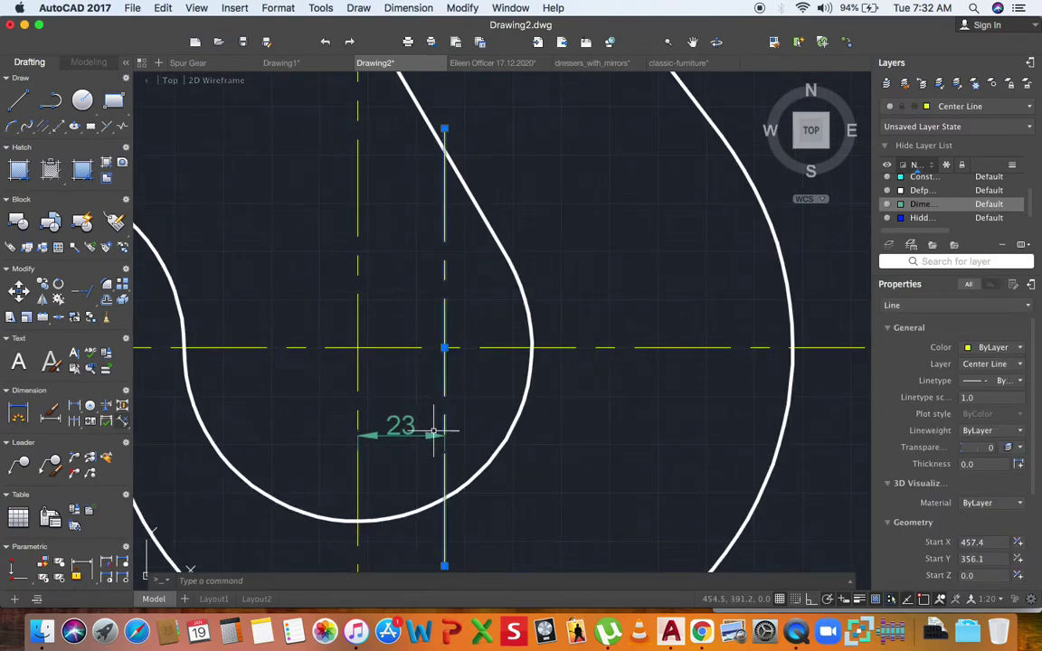
text(m)
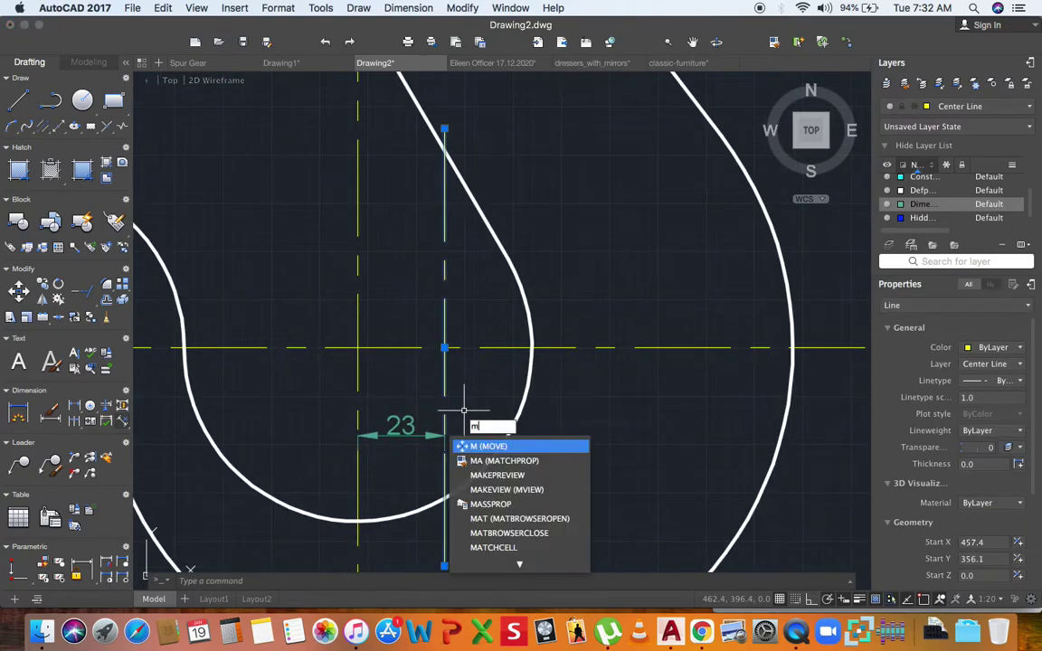
key(Return)
click(482, 398)
text(1)
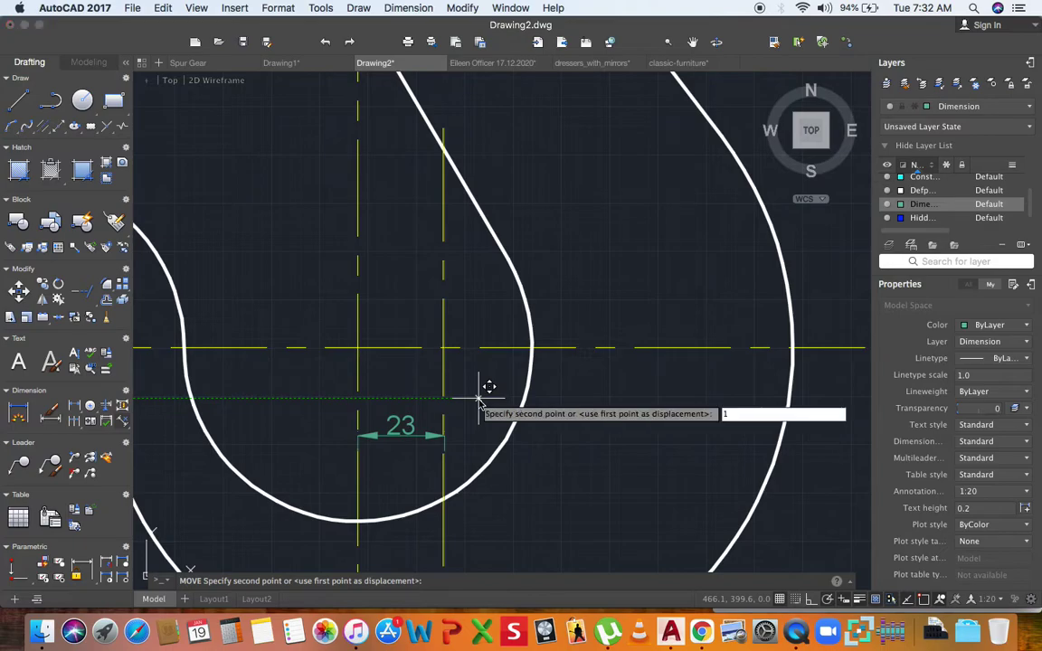
key(Return)
Step: Drag the 22 dimension's grips to lower it below the centre line
click(424, 351)
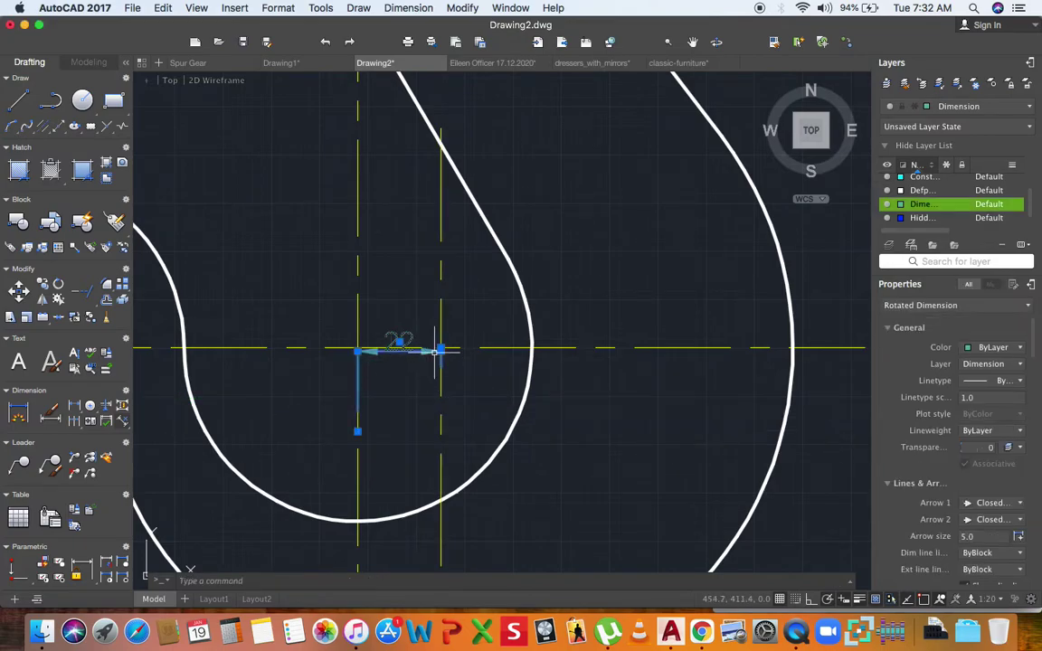
click(358, 351)
click(357, 431)
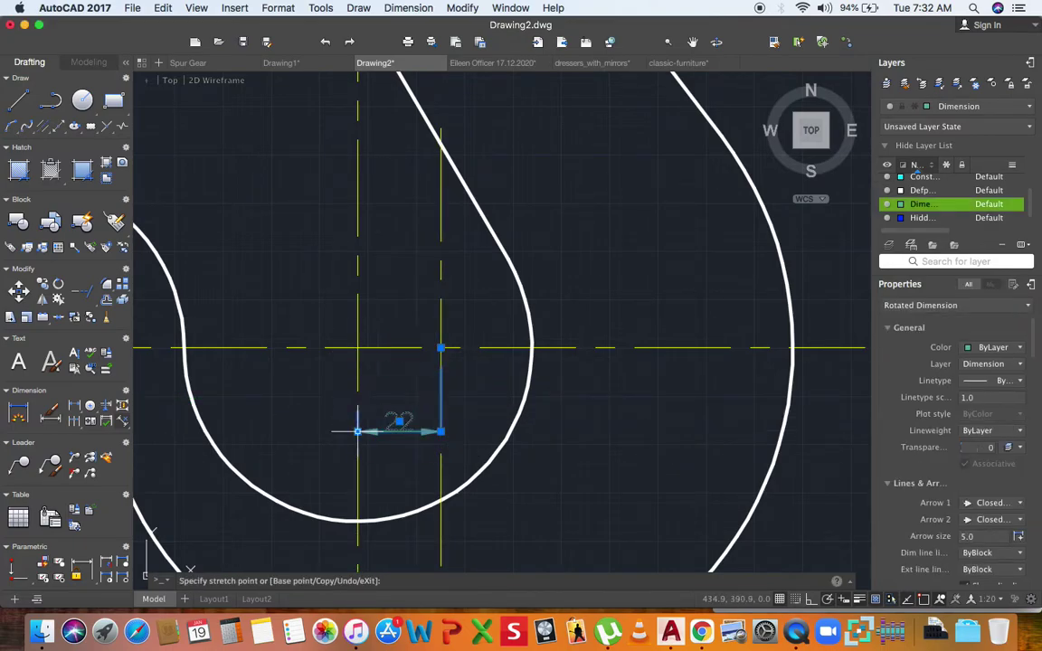
click(440, 429)
key(Escape)
scroll(481, 401, down, 5)
scroll(434, 385, up, 3)
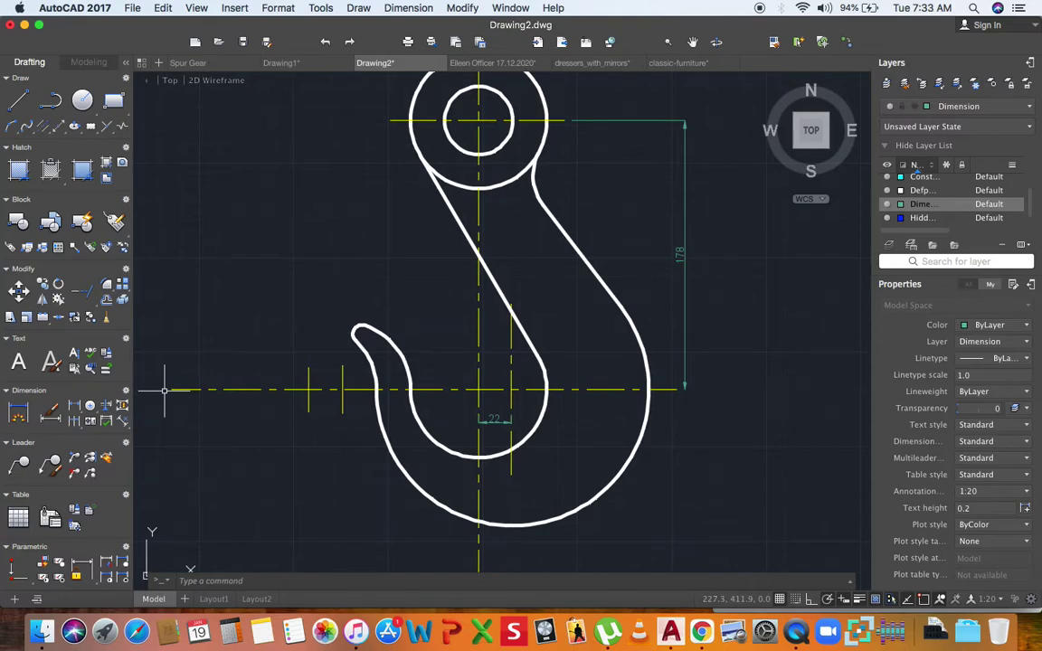
Step: Add a Ø90 diameter dimension to the hook's inner bend
click(75, 408)
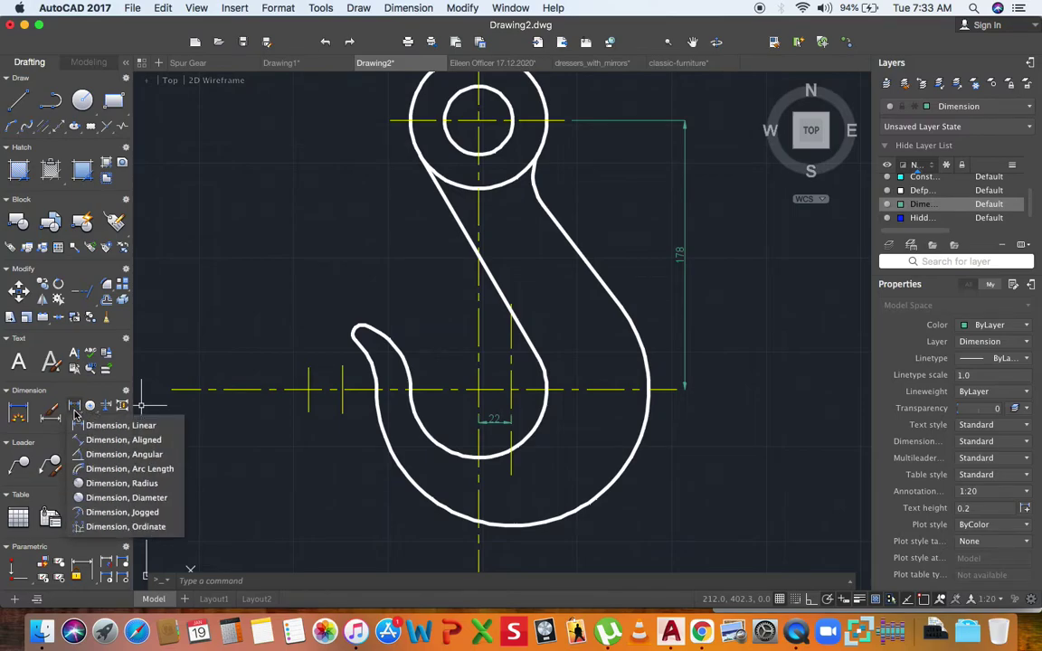
click(80, 497)
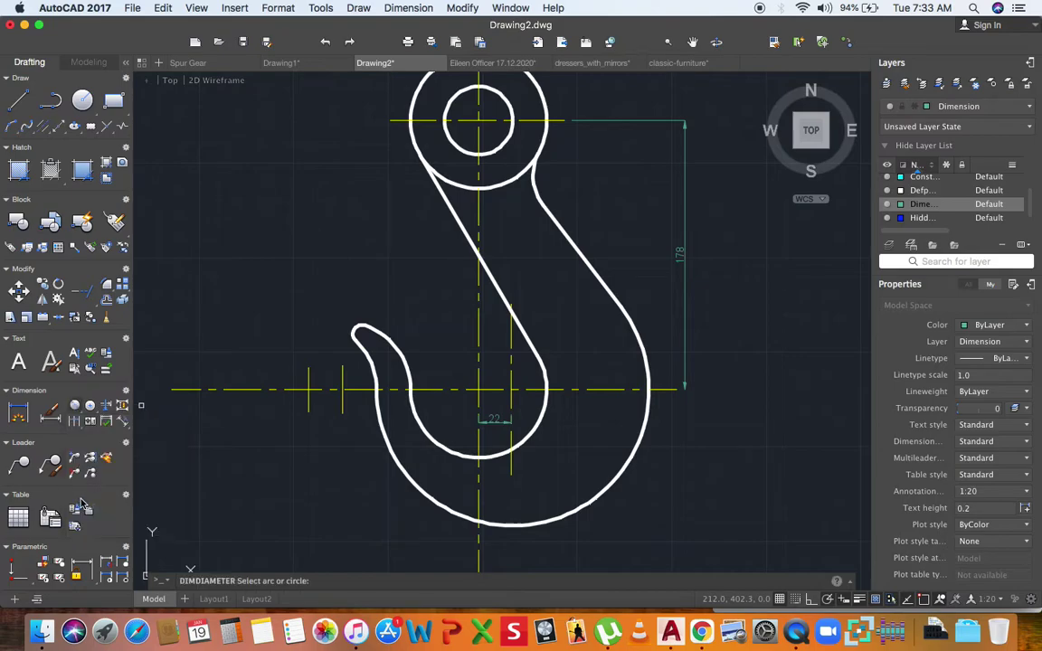
click(534, 429)
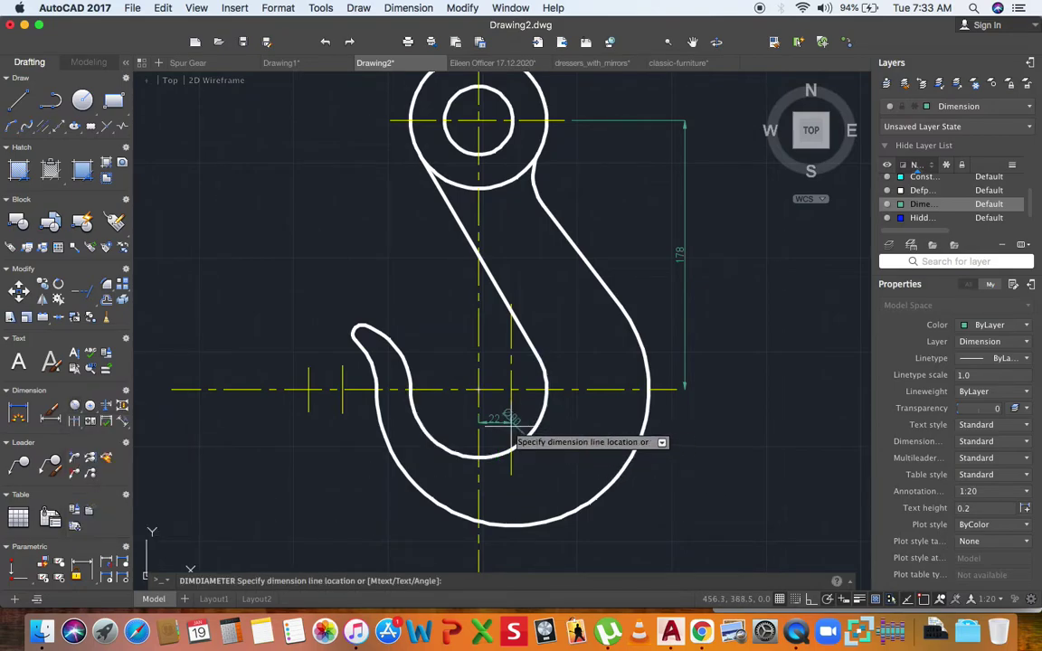
click(456, 415)
key(Return)
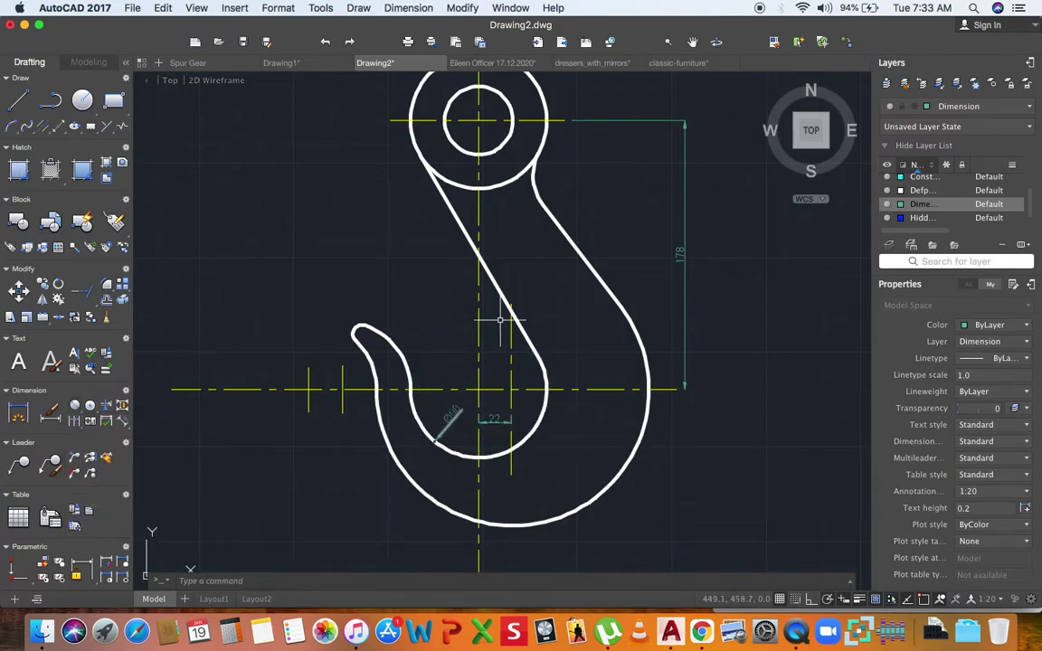
Step: Dimension the eye's outer circle Ø90 and inner circle Ø45
scroll(471, 317, down, 3)
scroll(507, 181, up, 3)
click(522, 152)
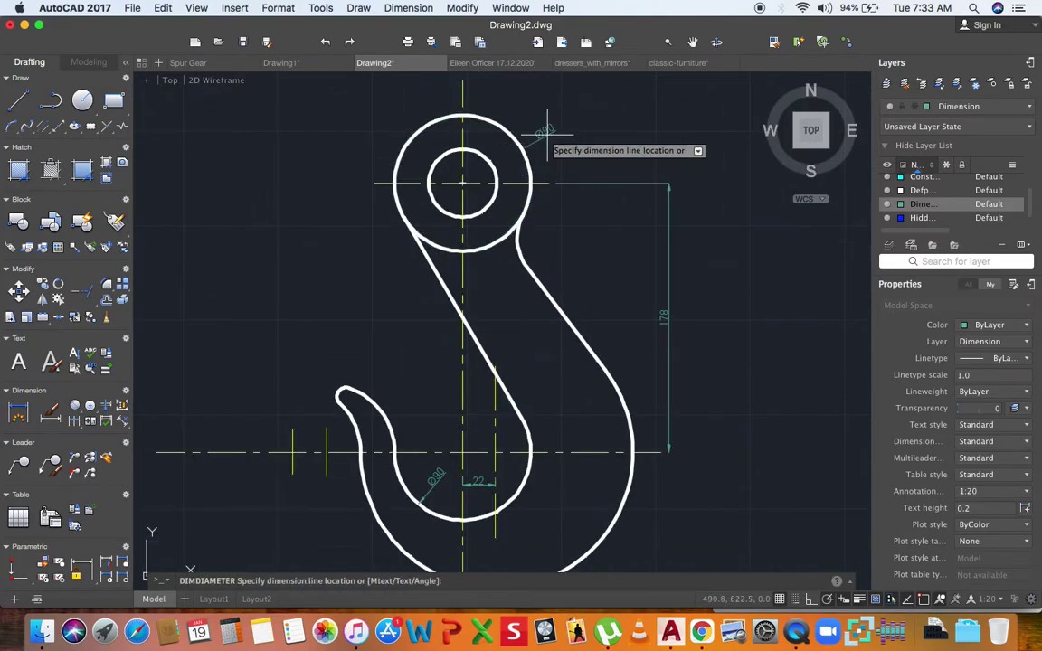
click(556, 126)
key(Return)
click(486, 159)
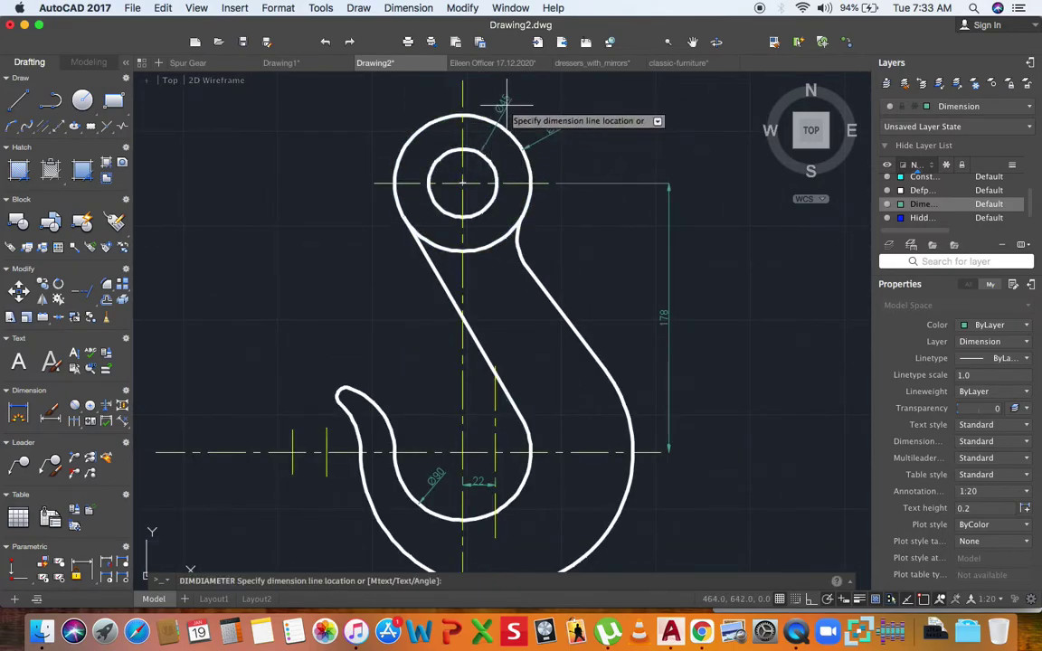
click(552, 109)
scroll(512, 303, down, 2)
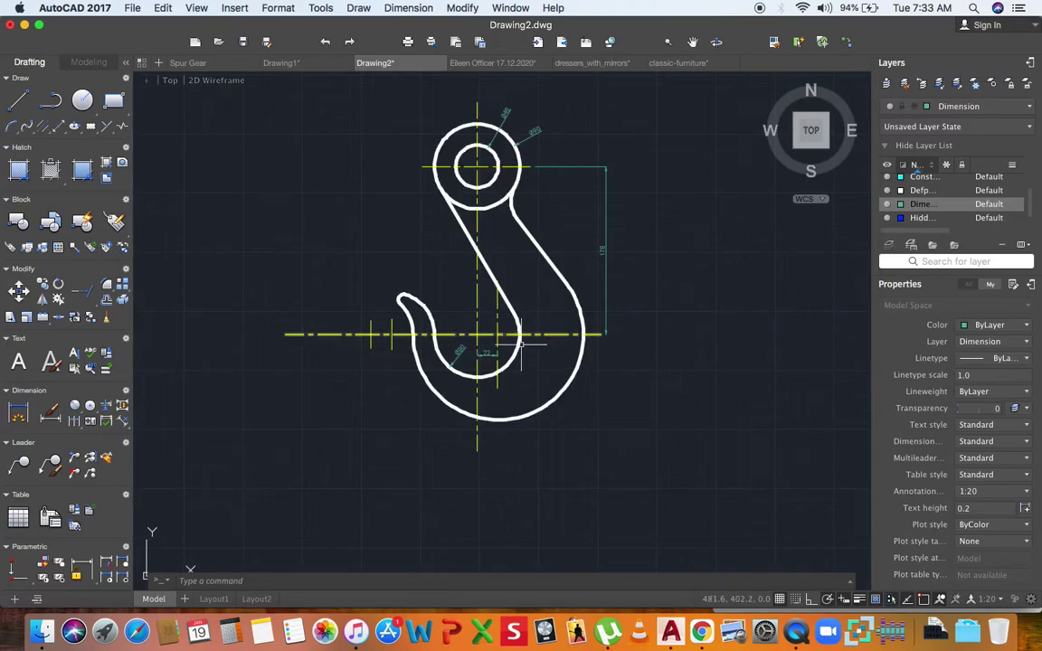
scroll(584, 383, up, 2)
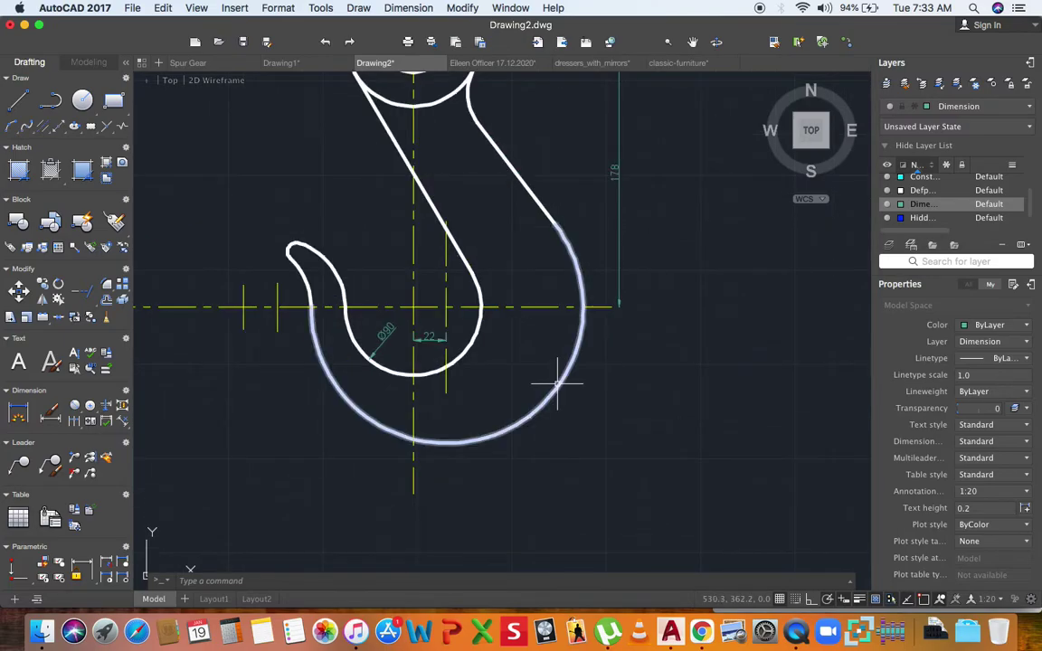
Step: Add an R90 radius dimension to the hook's large outer curve
click(78, 411)
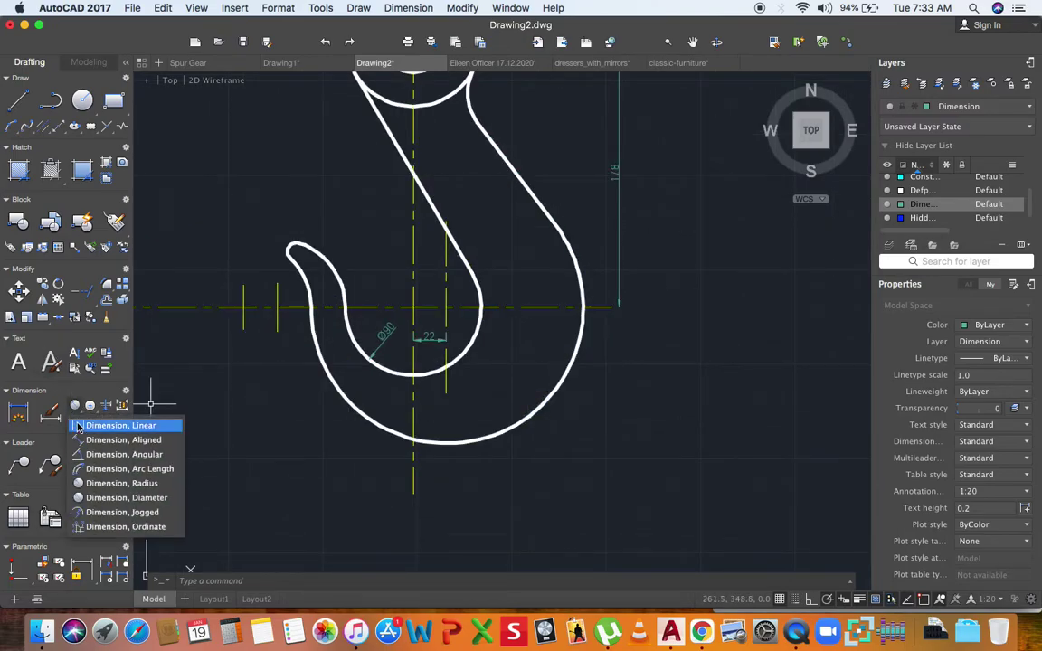
click(79, 484)
click(575, 369)
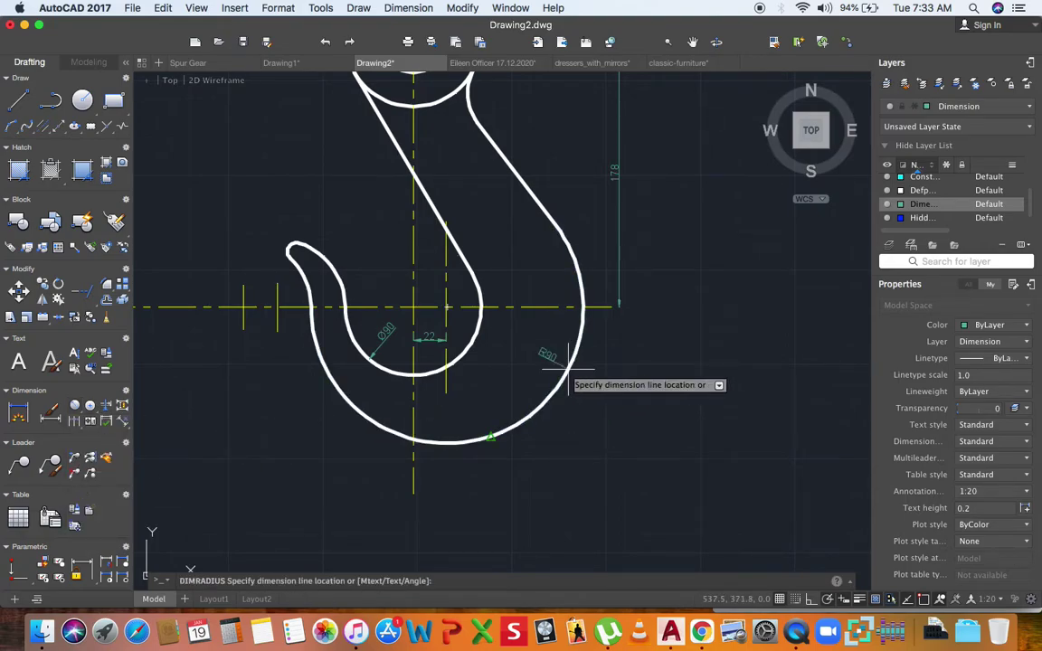
click(615, 361)
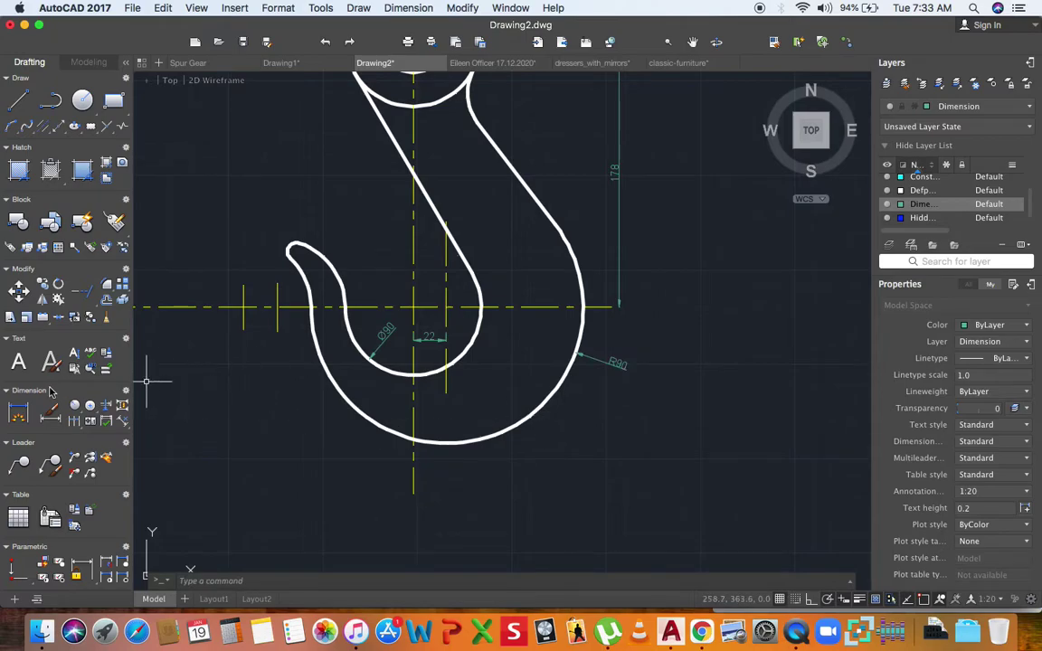
key(Return)
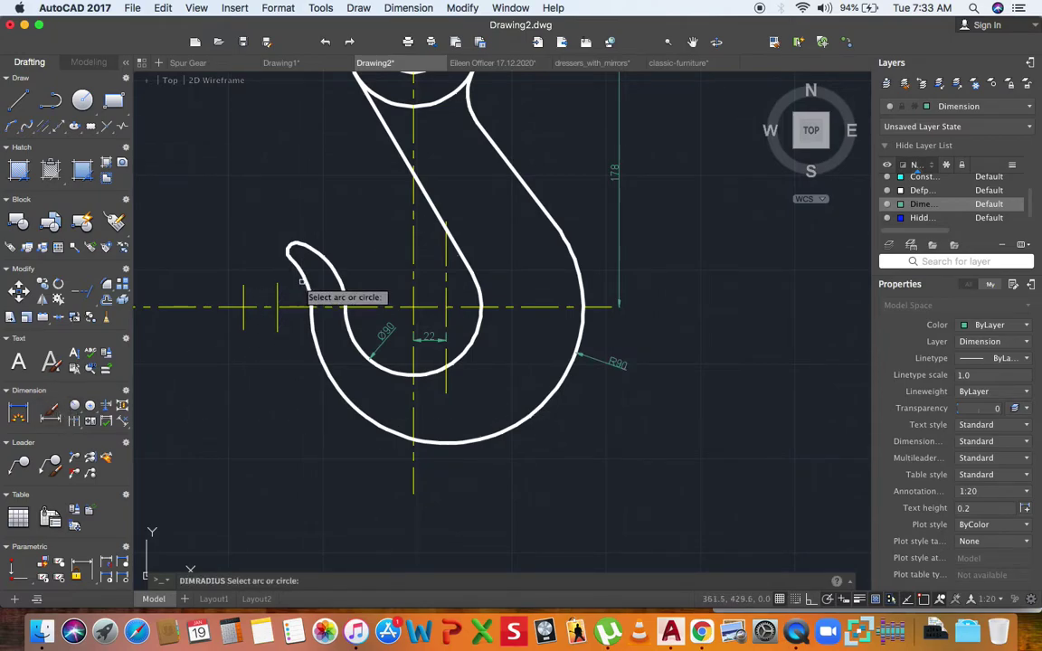
Step: Dimension the hook tip's two R45 arcs and its small R8 rounded end
click(301, 283)
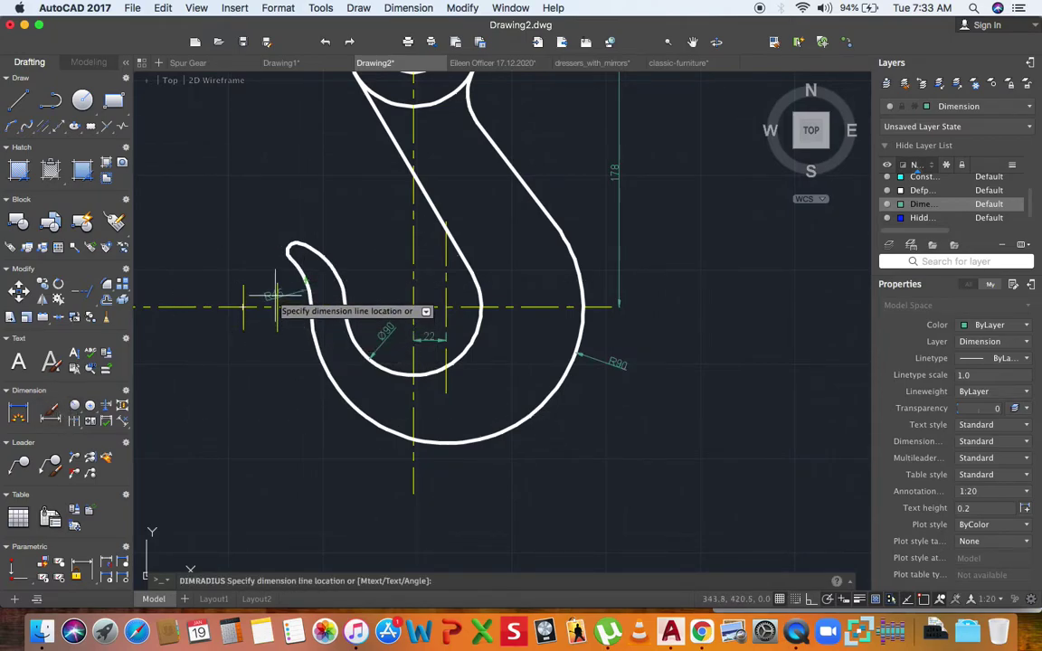
click(251, 291)
key(Return)
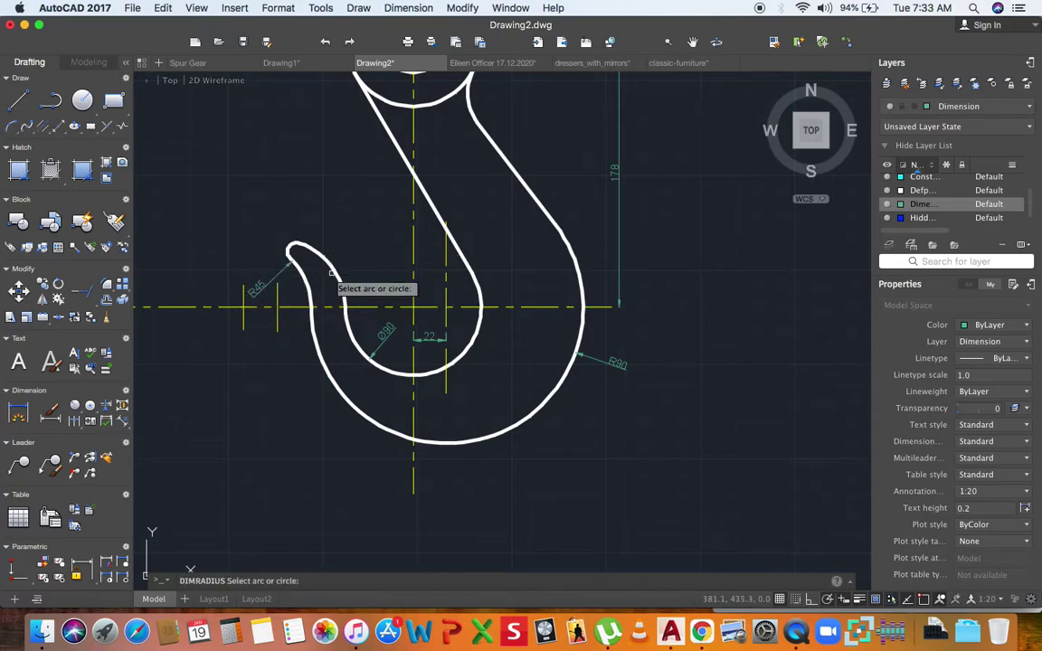
click(331, 273)
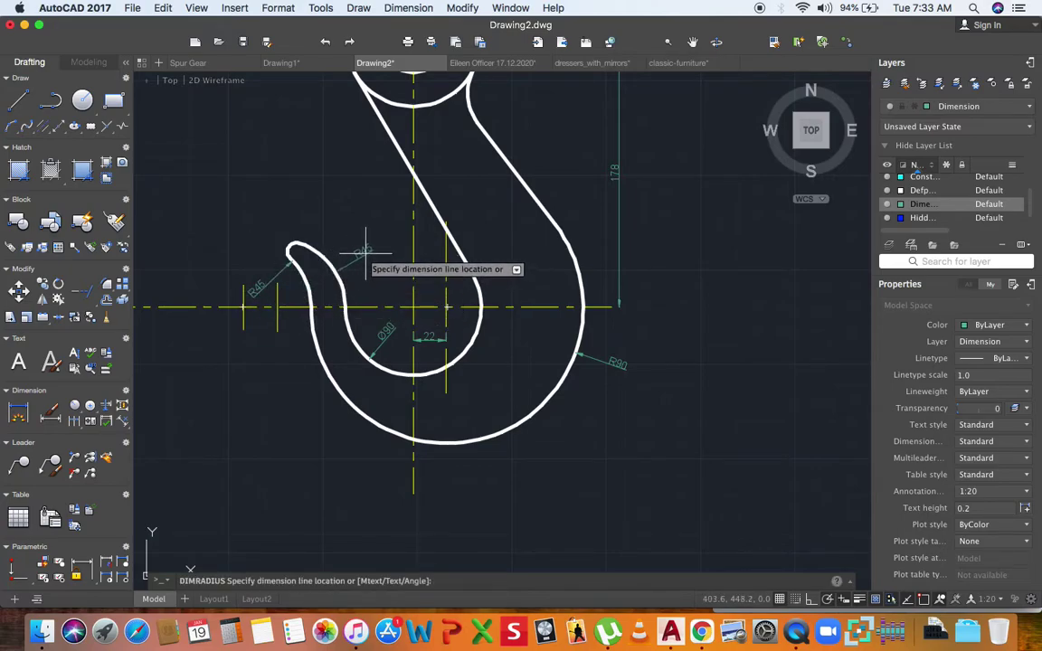
click(358, 243)
key(Return)
click(290, 247)
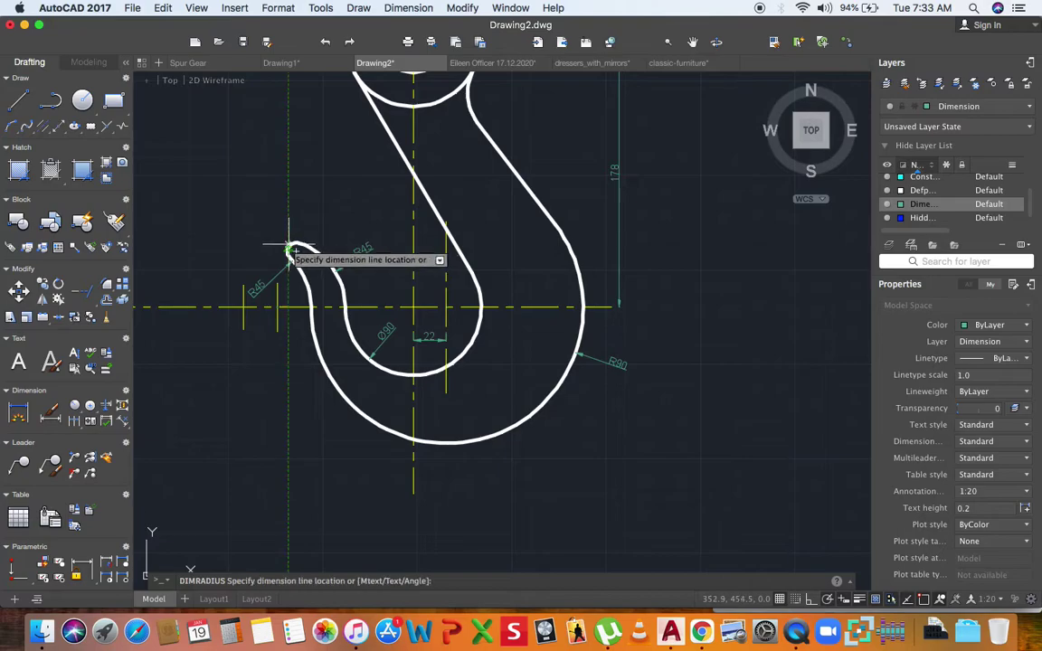
click(243, 224)
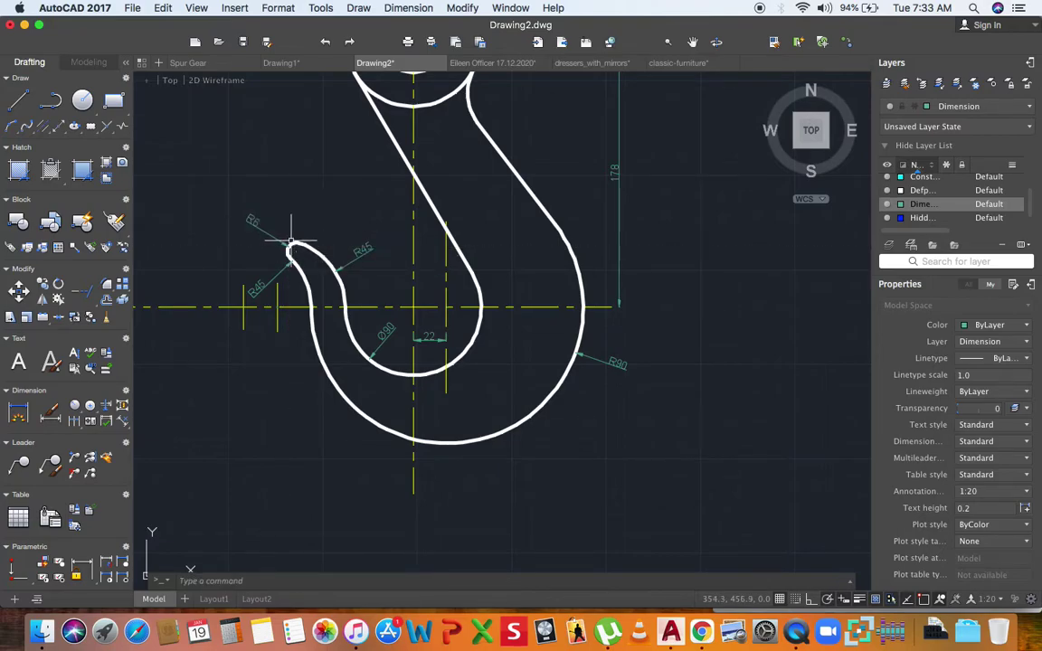
scroll(364, 396, down, 2)
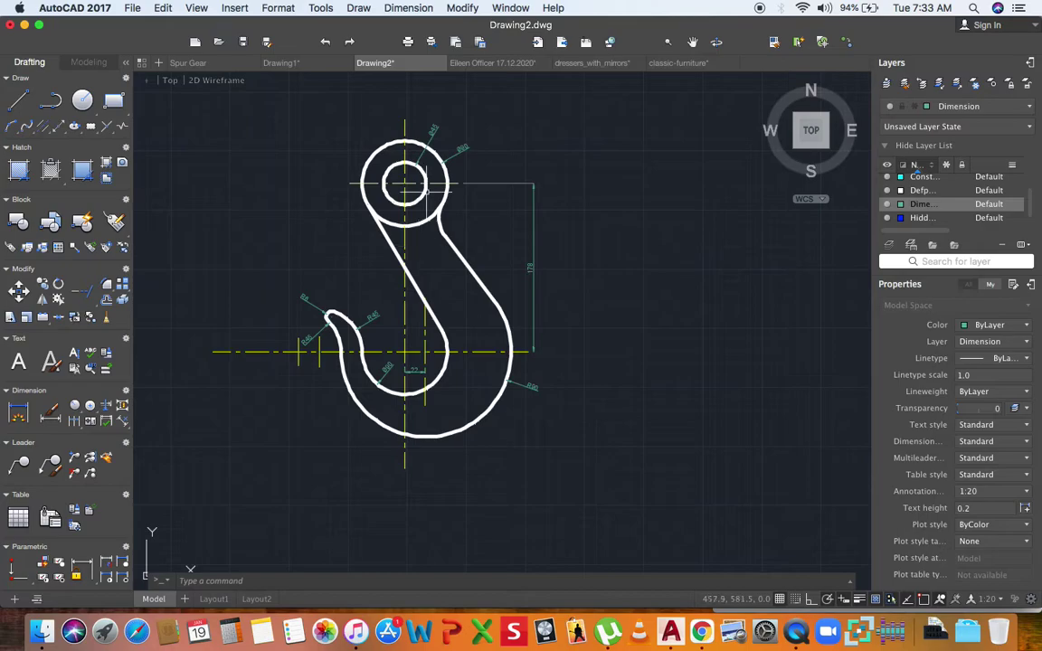
Step: Use DRA to place an R32 radius dimension on the fillet below the eye
scroll(428, 173, up, 2)
text(dra)
key(Return)
click(449, 259)
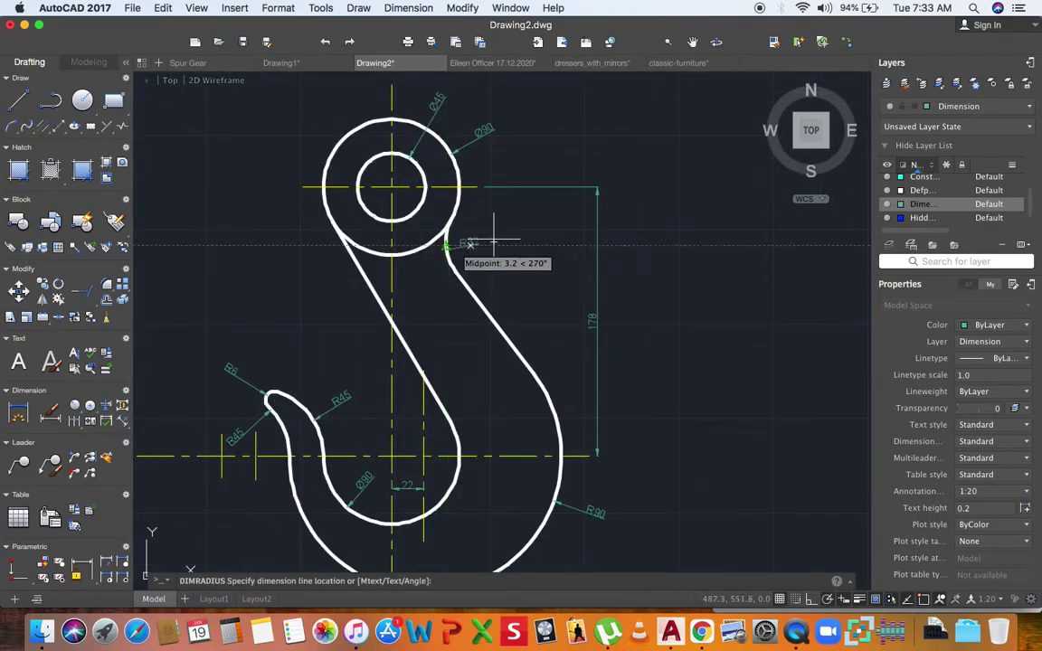
scroll(480, 244, up, 3)
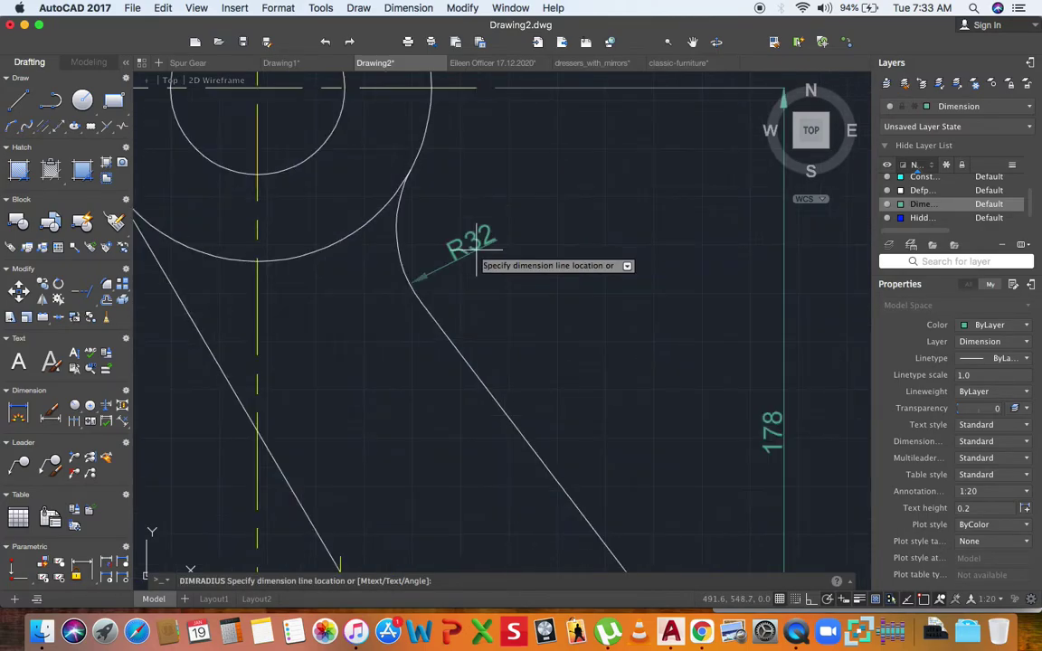
click(482, 268)
scroll(489, 281, down, 5)
scroll(494, 301, up, 4)
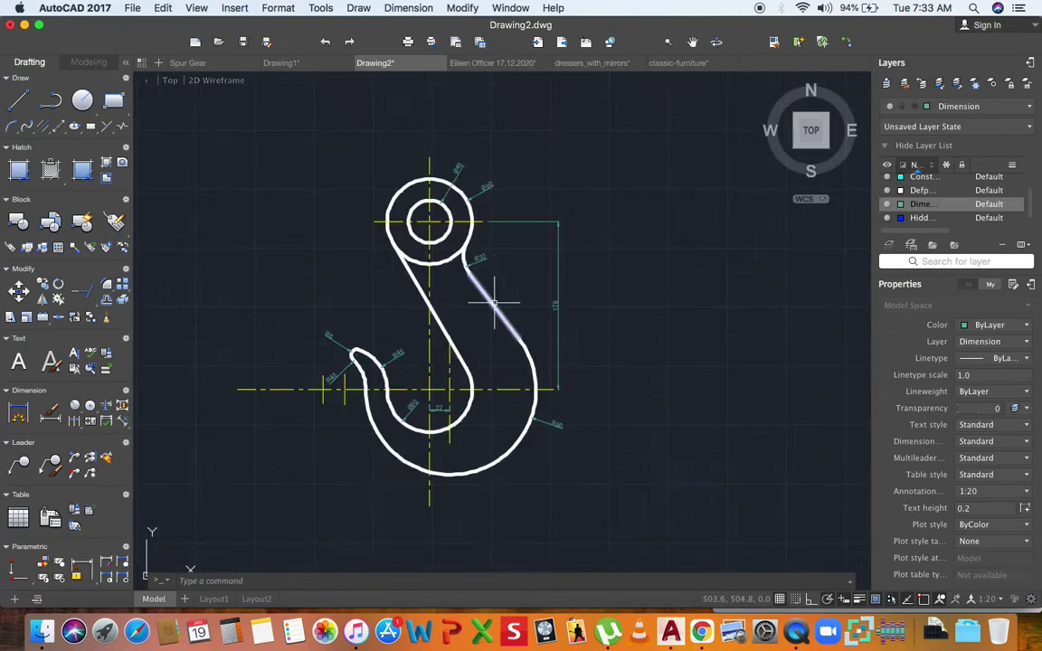
scroll(494, 301, down, 2)
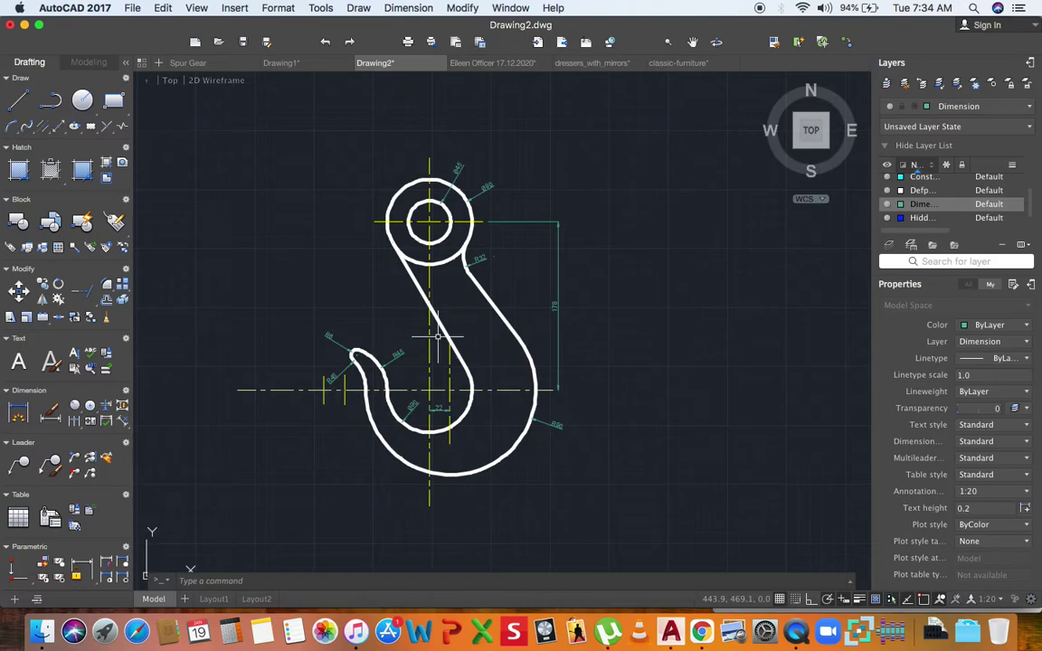
scroll(438, 337, down, 1)
scroll(767, 284, down, 3)
scroll(616, 367, down, 2)
scroll(771, 333, up, 2)
scroll(480, 407, up, 2)
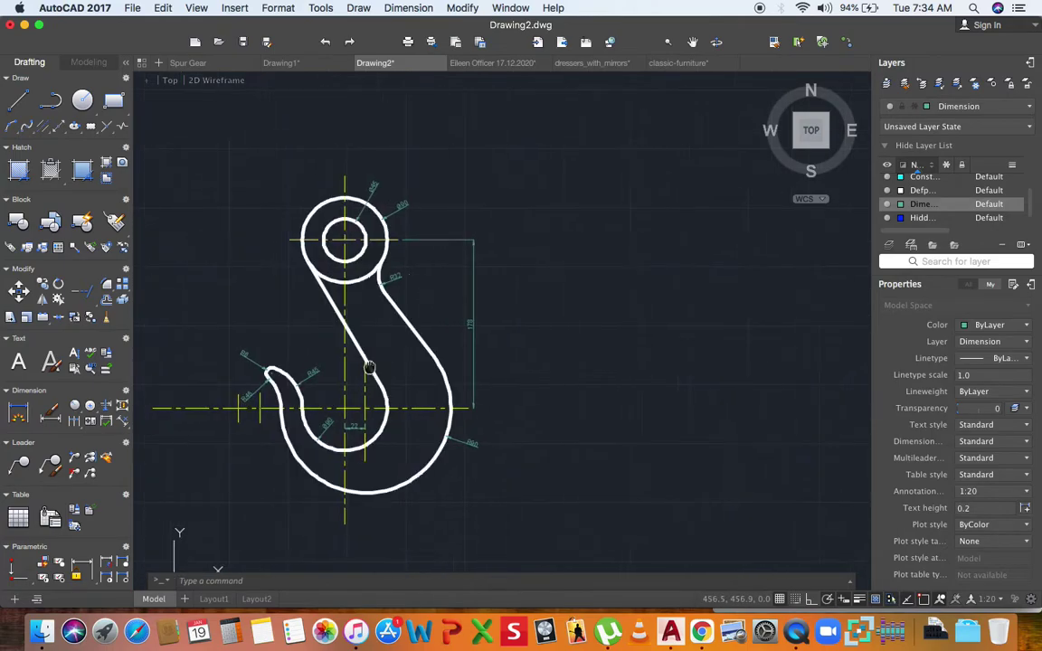
scroll(796, 272, down, 2)
scroll(507, 353, up, 2)
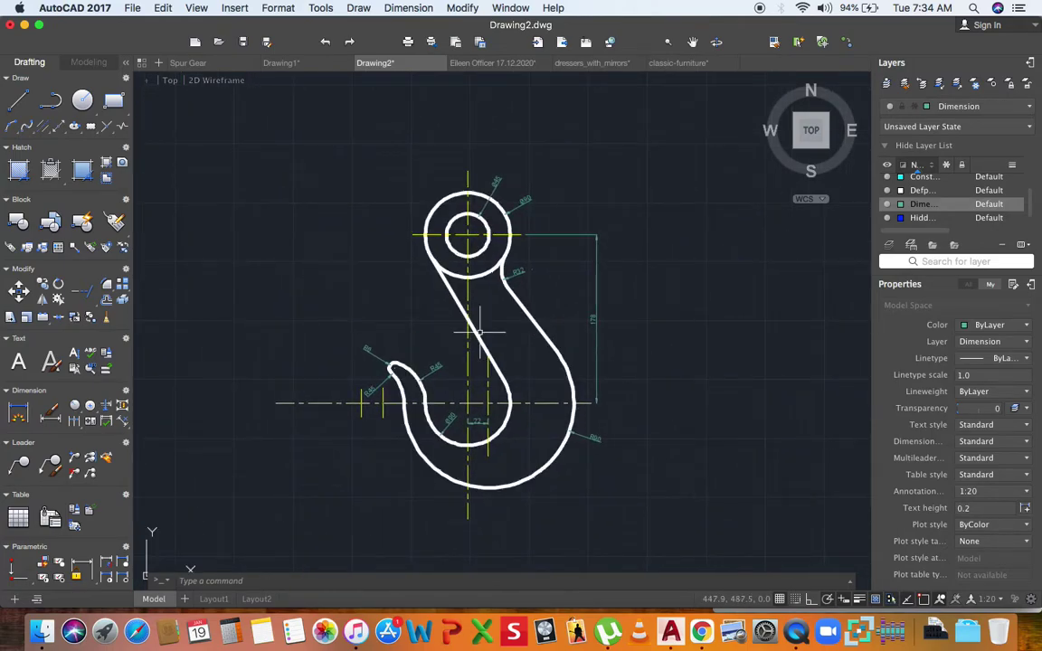